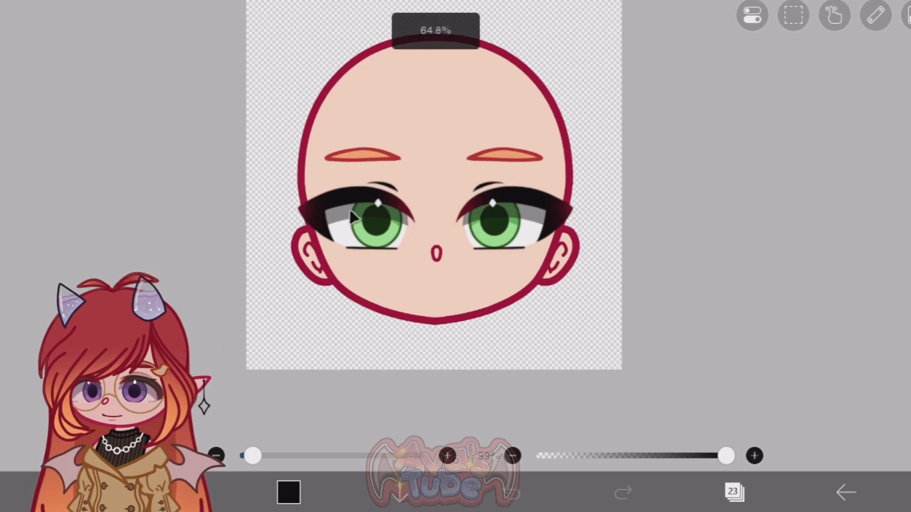
Step: Open the R eye folder and try moving the R eyelash layer upward, away from the eye
scroll(315, 213, down, 1)
scroll(315, 213, up, 2)
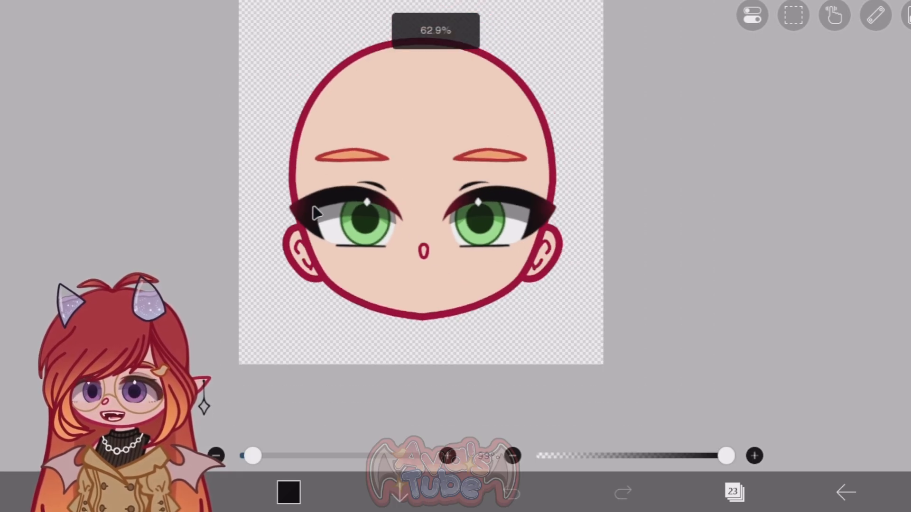
scroll(315, 212, up, 6)
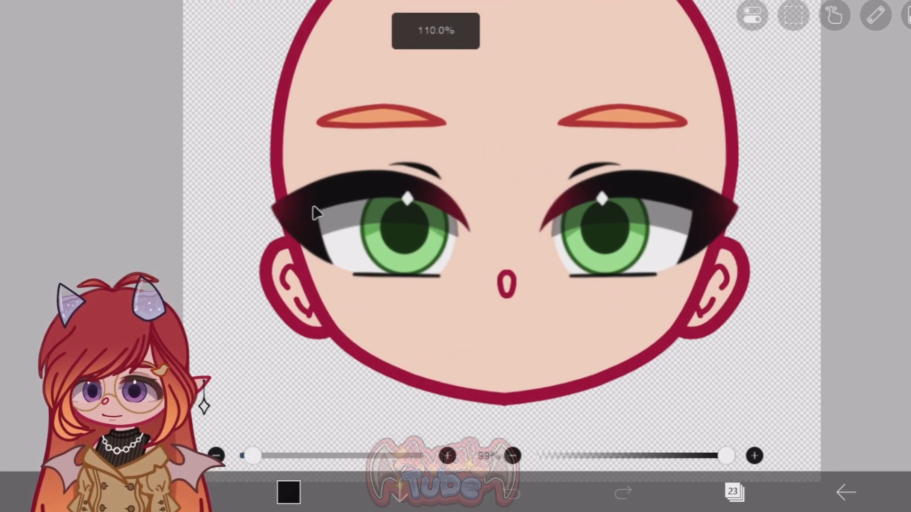
click(733, 492)
scroll(699, 207, down, 4)
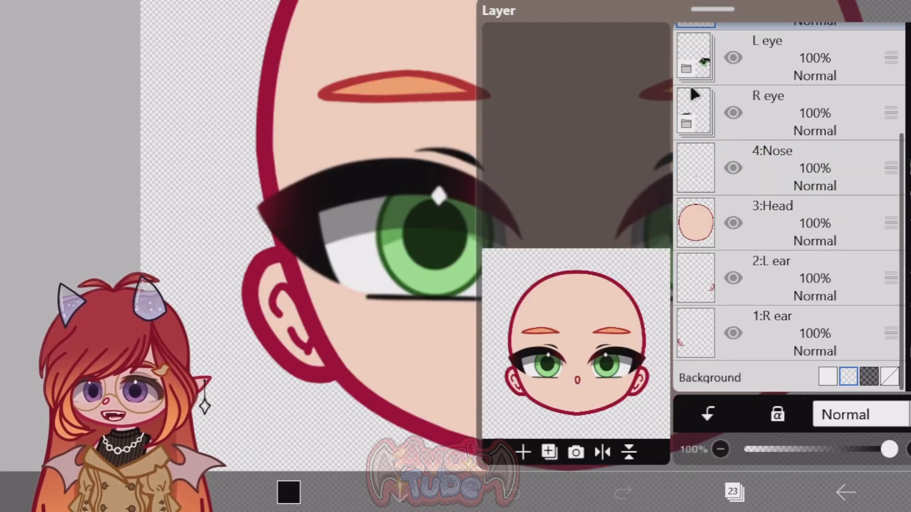
click(699, 114)
scroll(699, 153, down, 8)
click(704, 58)
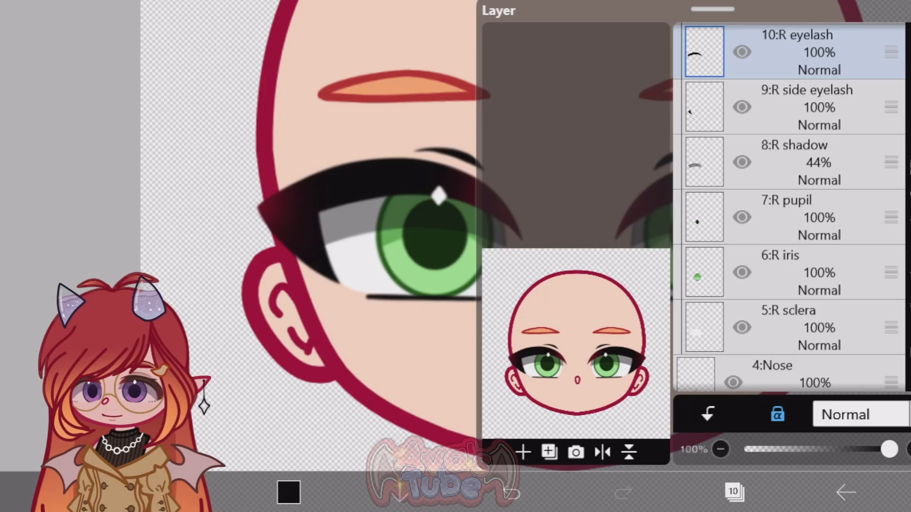
key(ctrl+t)
drag(417, 203, 421, 169)
key(Return)
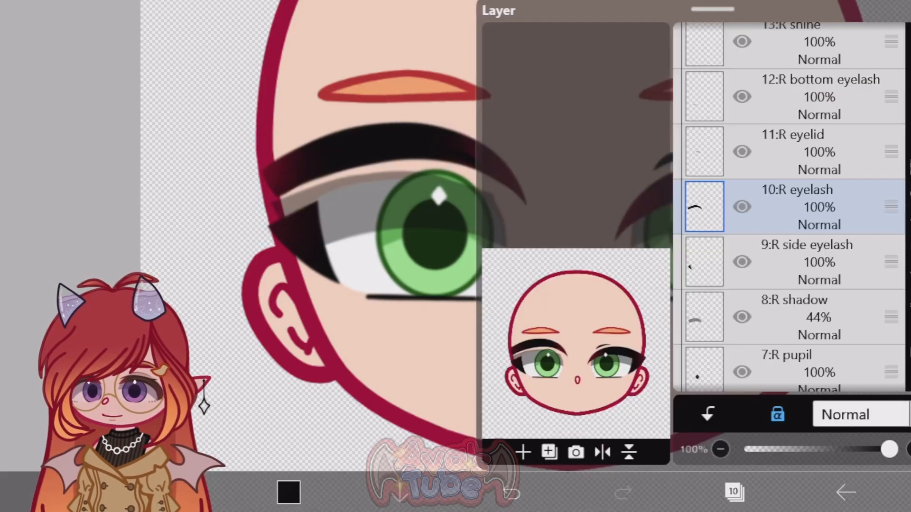
Step: Try moving the R side eyelash layer outward and slightly down from the eye, and examine the separated parts
click(699, 268)
key(ctrl+t)
drag(315, 248, 283, 260)
key(Return)
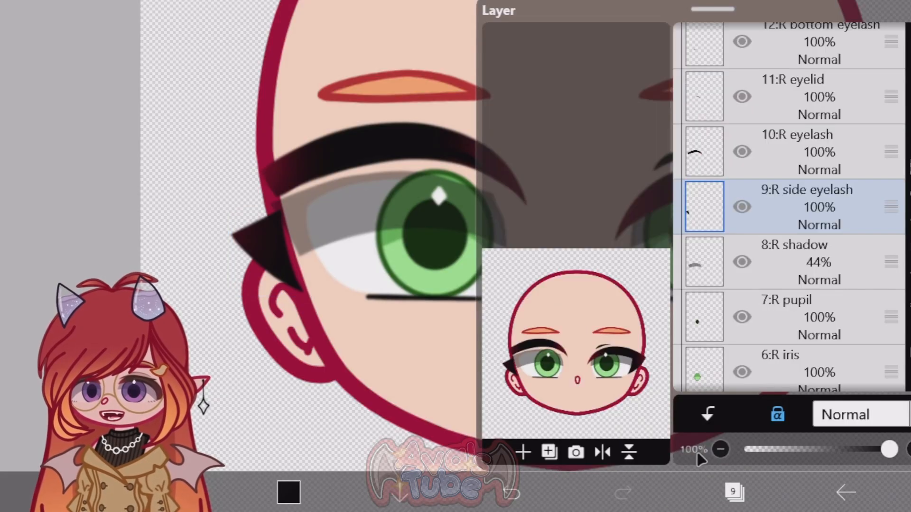
click(733, 492)
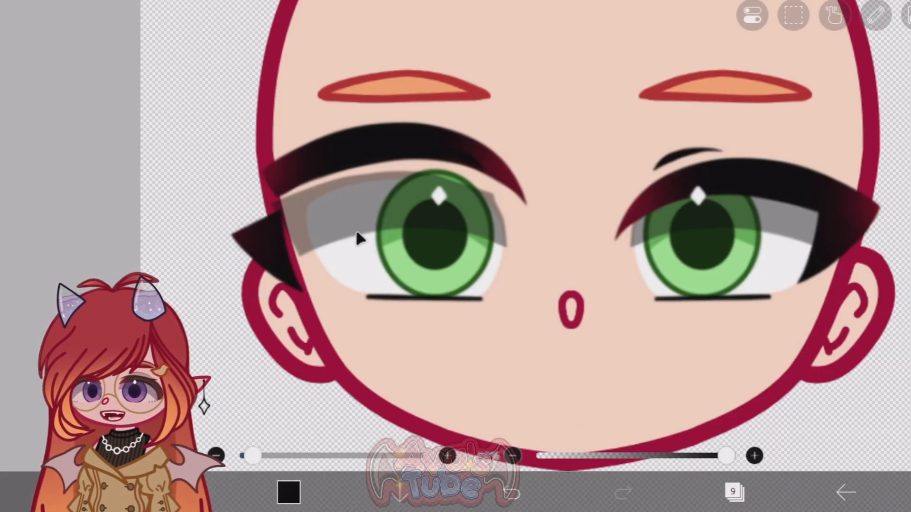
scroll(198, 229, up, 4)
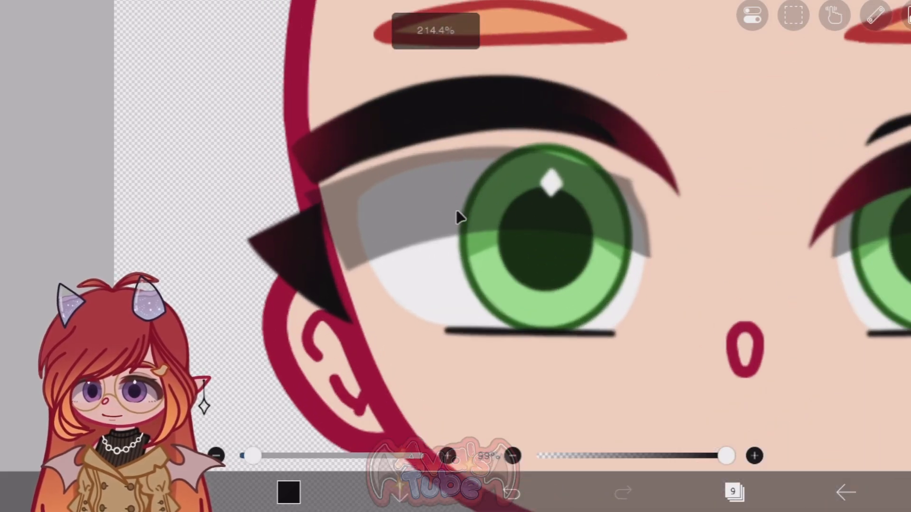
scroll(458, 217, down, 3)
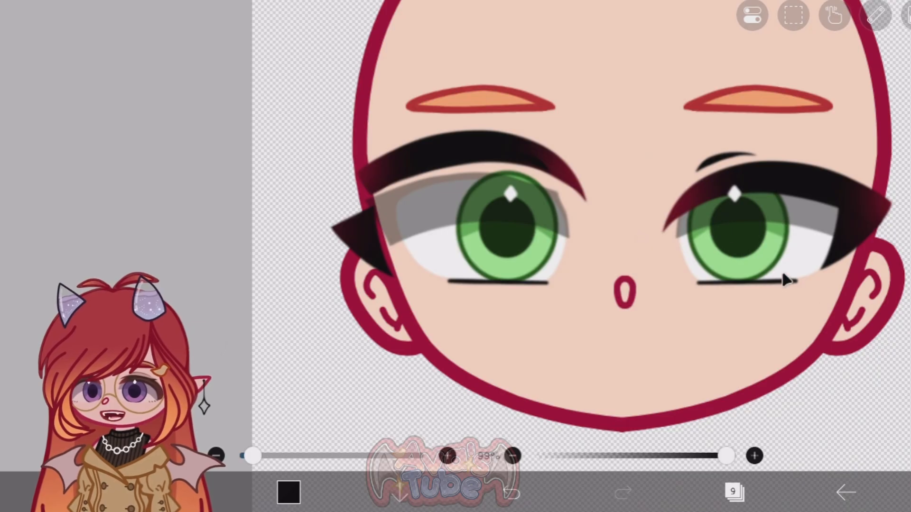
scroll(372, 217, up, 2)
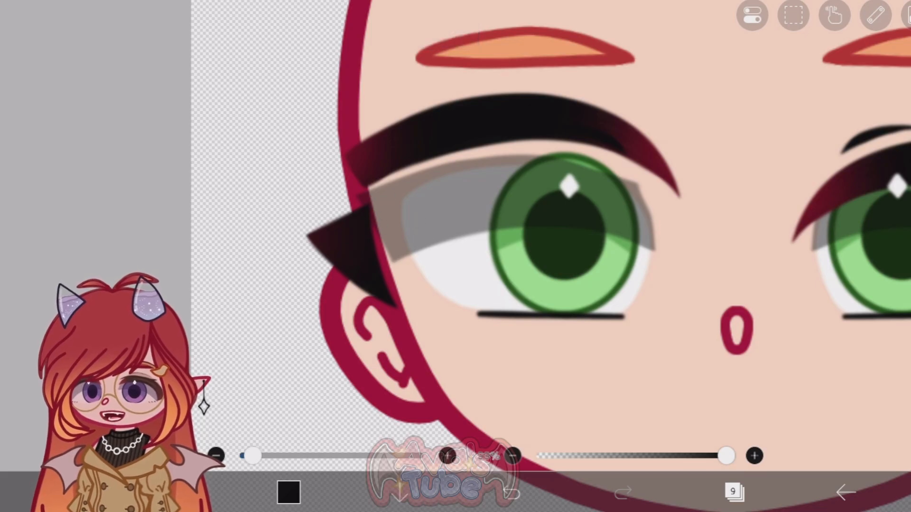
Step: Undo the moves of the R side eyelash and R eyelash layers
click(509, 493)
click(509, 493)
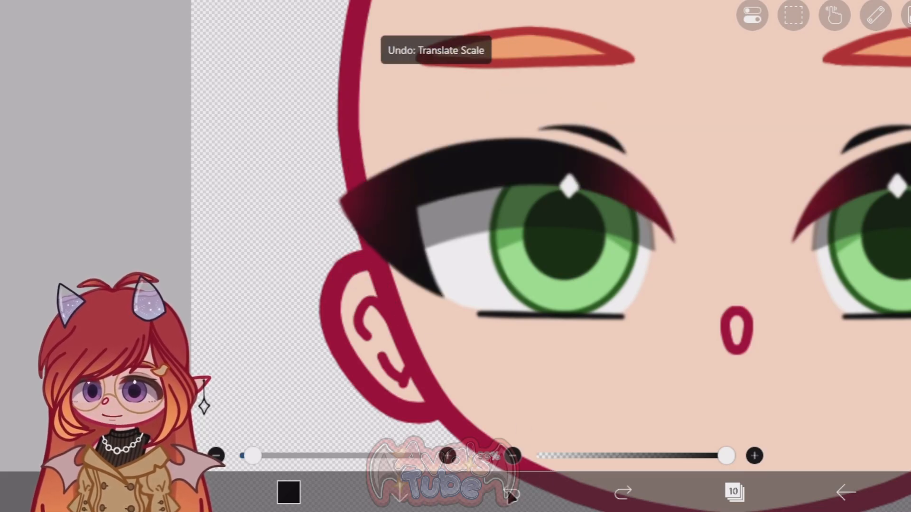
scroll(287, 176, down, 2)
scroll(396, 214, up, 2)
Step: Examine the separate part layers inside the R eye folder and compare them with the drawn face
click(735, 492)
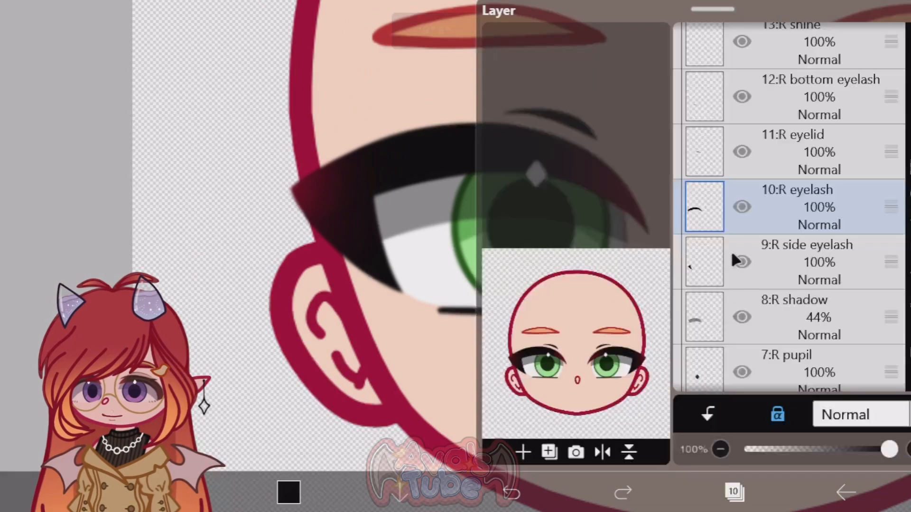
scroll(730, 245, down, 5)
scroll(716, 200, up, 2)
scroll(709, 206, down, 2)
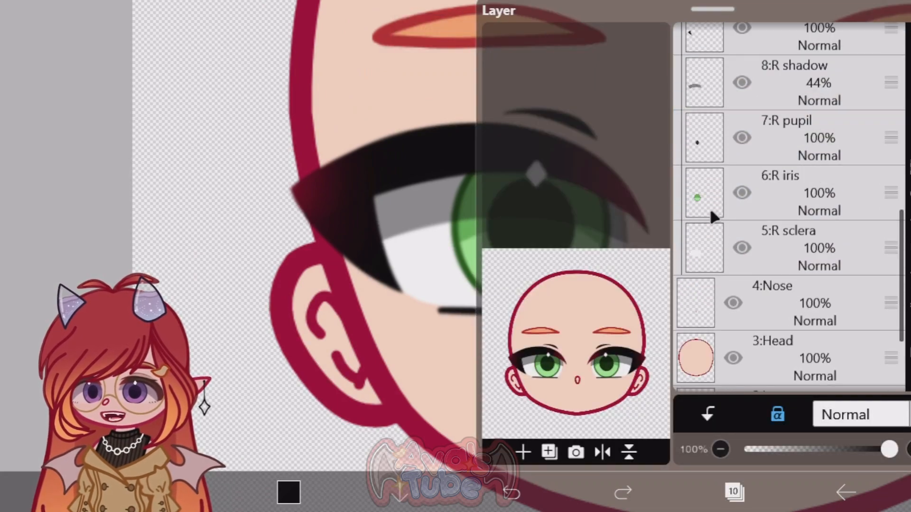
click(734, 492)
scroll(405, 155, down, 4)
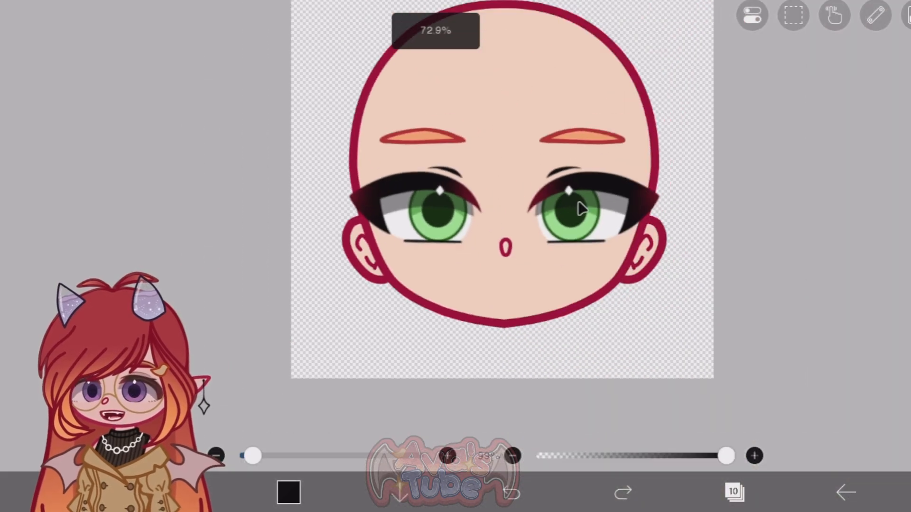
scroll(441, 213, up, 1)
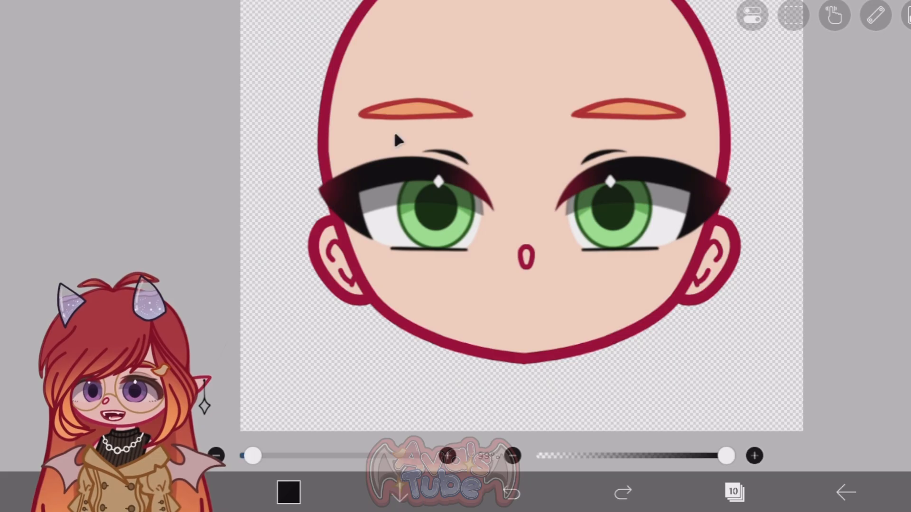
scroll(376, 96, up, 3)
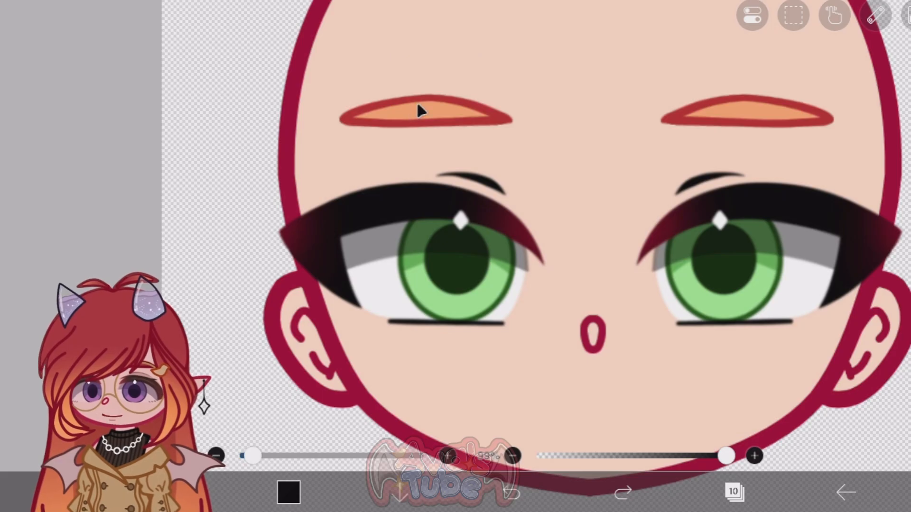
click(733, 492)
click(733, 492)
click(740, 494)
scroll(740, 276, down, 4)
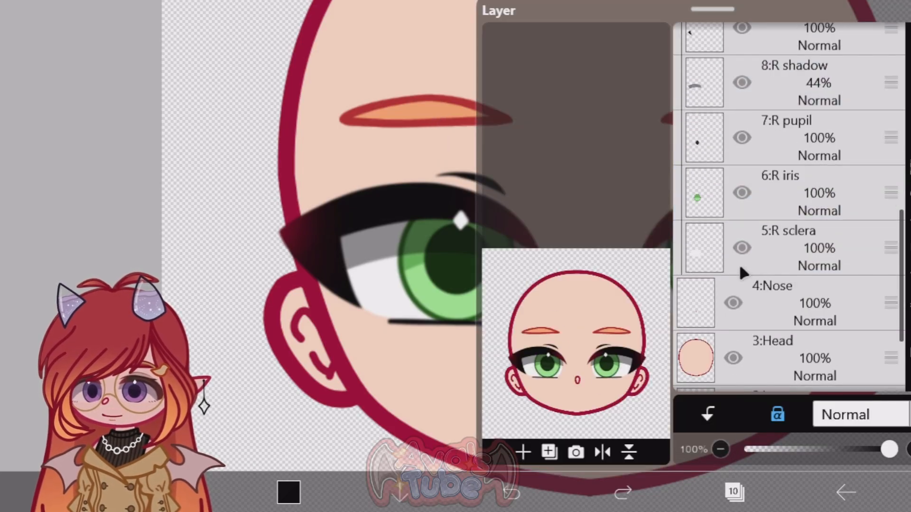
Step: Collapse the R eye folder and review the head's main layers, from the eyebrows down to the ears
scroll(738, 261, up, 9)
click(690, 244)
scroll(733, 120, up, 2)
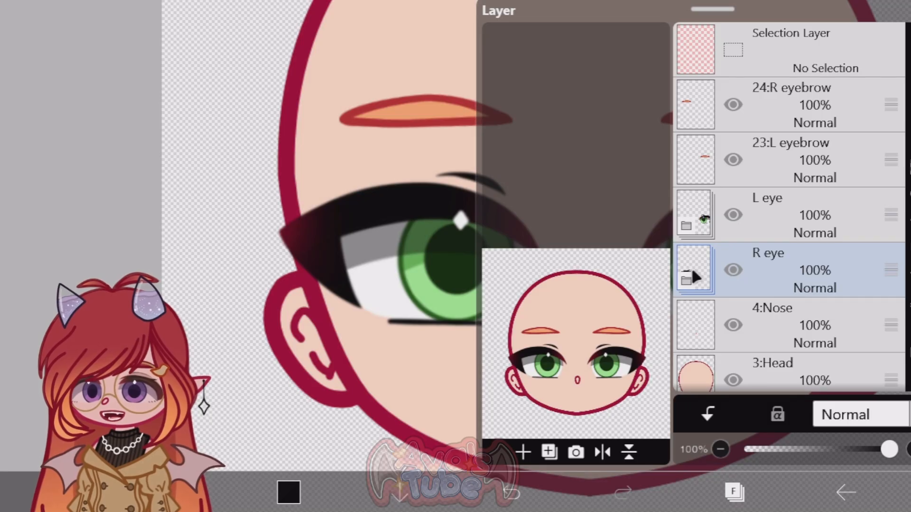
scroll(693, 302, down, 3)
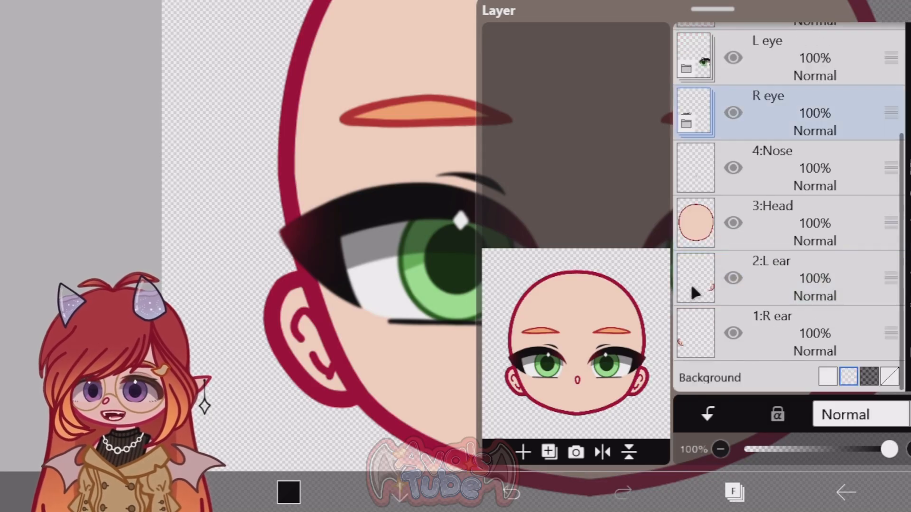
scroll(732, 201, up, 3)
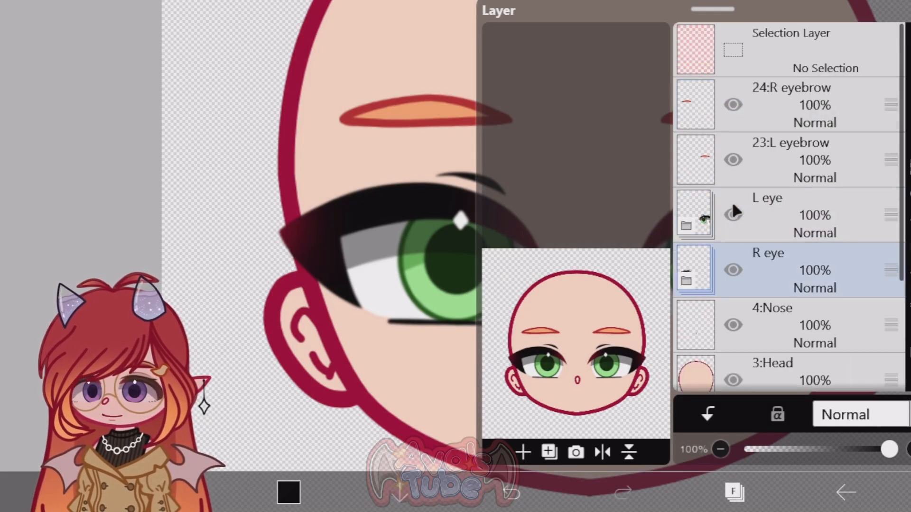
click(735, 493)
scroll(356, 149, down, 10)
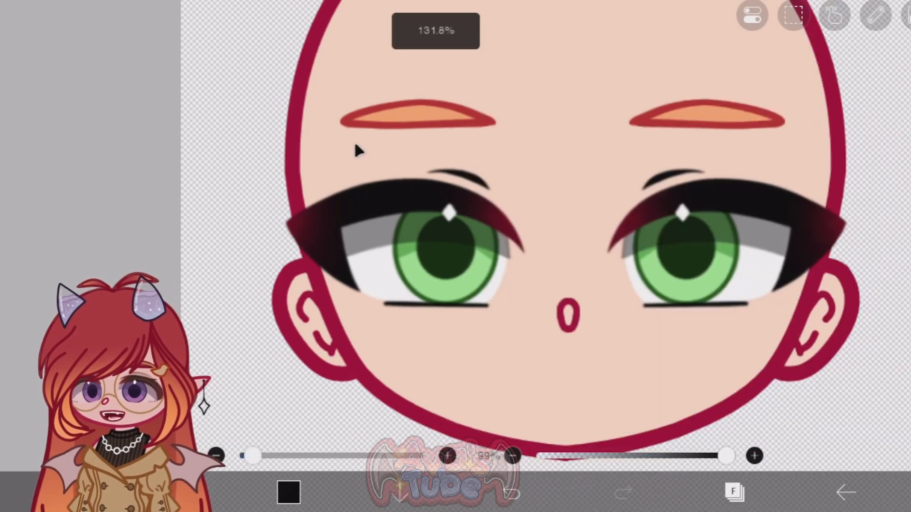
scroll(393, 195, up, 10)
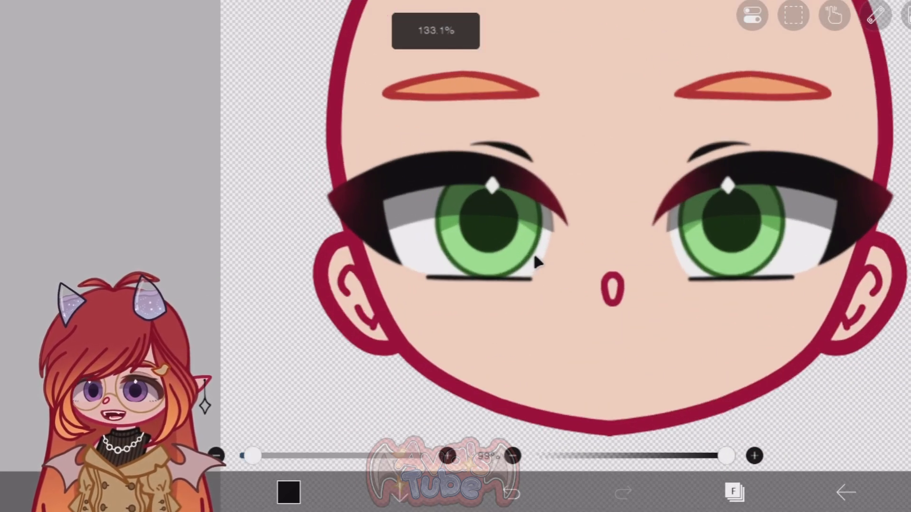
click(735, 492)
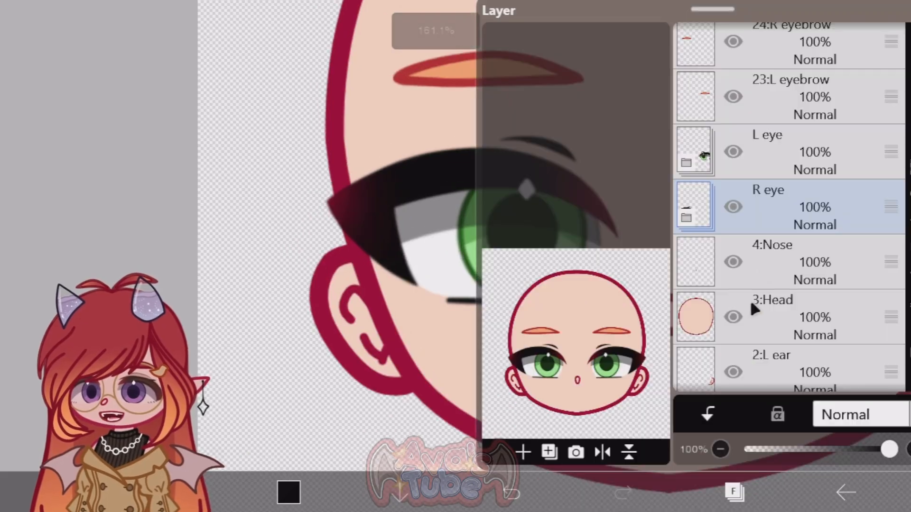
Step: Expand the R eye folder and examine the matching eye up close on the canvas
click(682, 203)
scroll(269, 201, down, 4)
scroll(365, 260, up, 1)
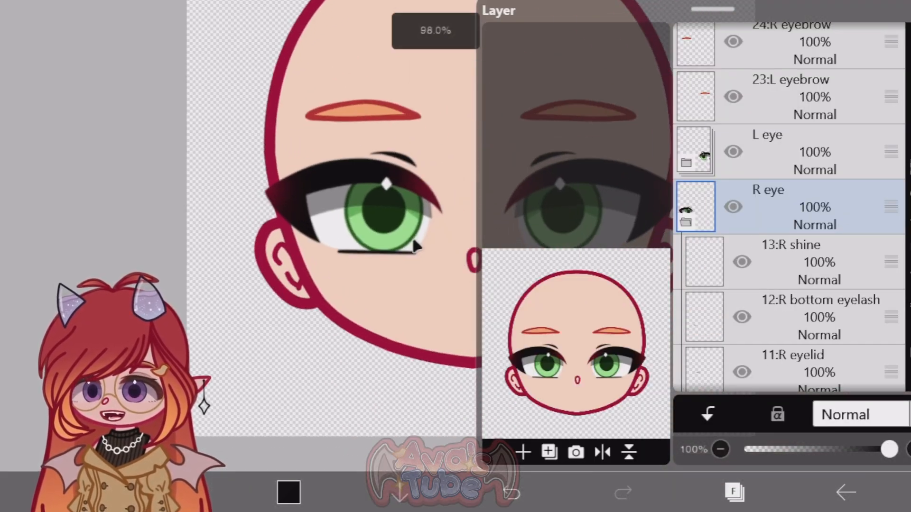
scroll(370, 246, up, 4)
scroll(380, 244, down, 3)
scroll(360, 245, up, 2)
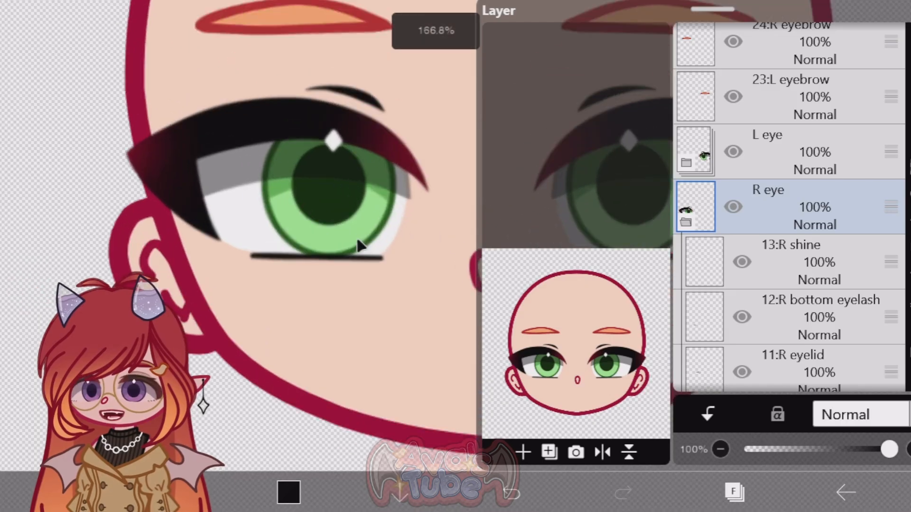
scroll(360, 246, up, 2)
scroll(256, 260, down, 2)
scroll(254, 264, up, 2)
scroll(768, 240, down, 5)
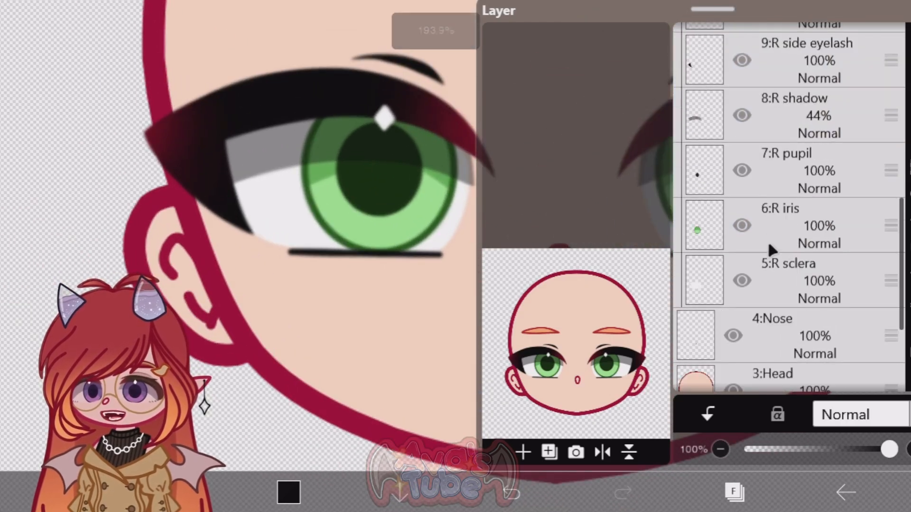
Step: Toggle the R sclera, R iris and R pupil layers off and back on to check each part
click(735, 277)
click(735, 276)
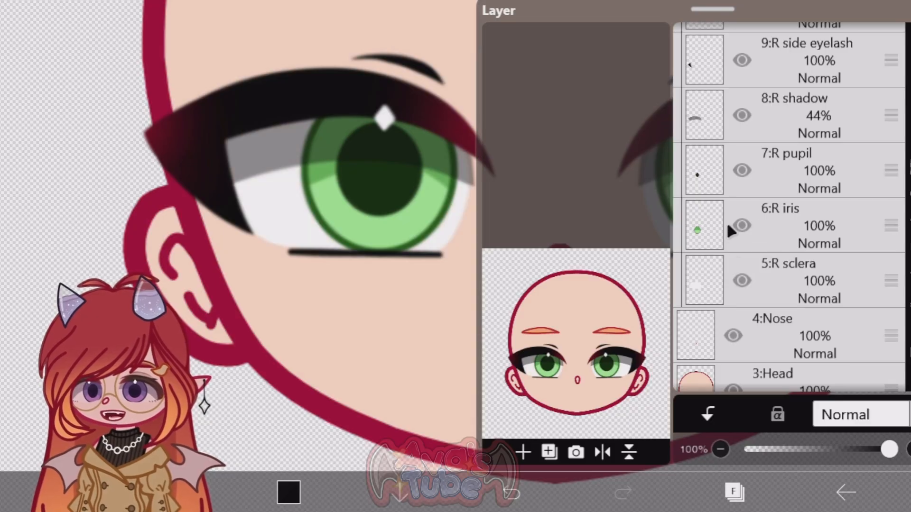
click(741, 223)
click(741, 221)
click(742, 167)
click(742, 167)
scroll(738, 199, up, 1)
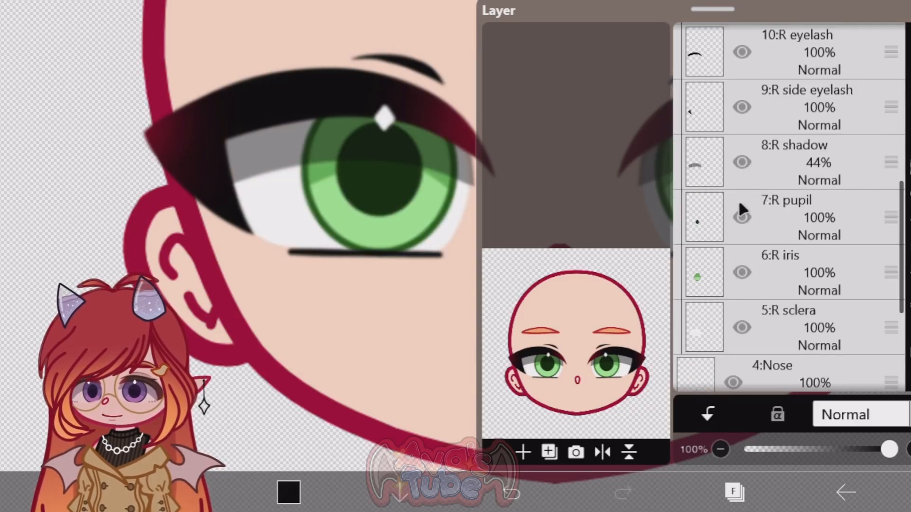
Step: Toggle the R shadow, R side eyelash and R eyelash layers off and back on to check each part
click(741, 155)
click(741, 156)
click(739, 106)
click(739, 106)
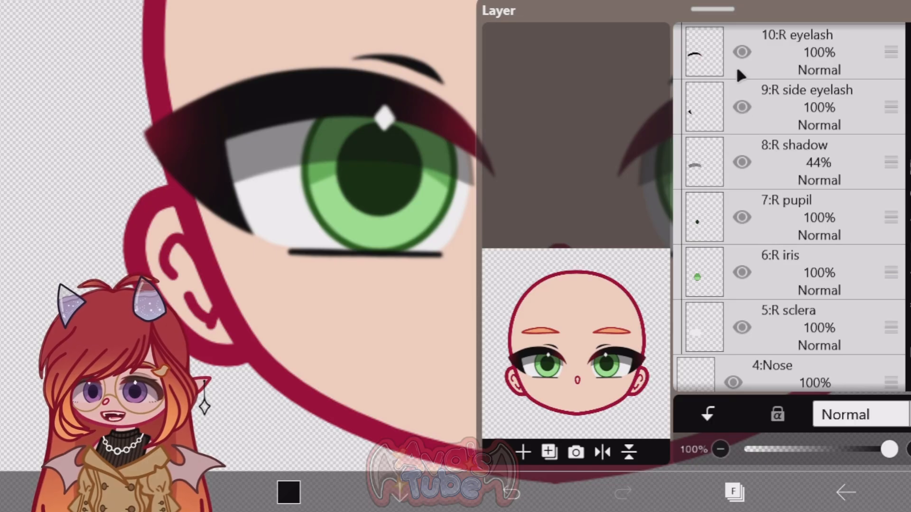
click(741, 53)
click(741, 53)
Step: Toggle the R eyelid, R bottom eyelash and R shine layers off and back on to check each part
scroll(740, 62, up, 2)
click(739, 90)
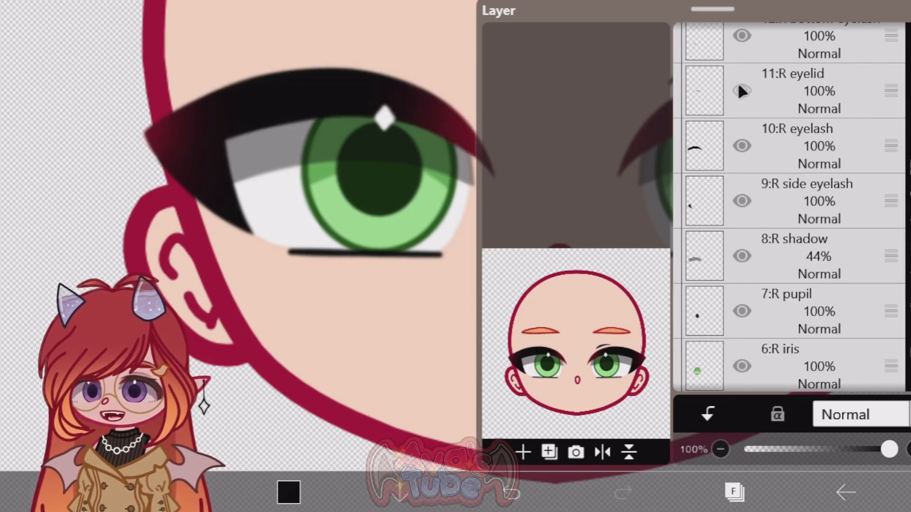
click(739, 90)
scroll(739, 90, up, 2)
click(743, 129)
click(743, 129)
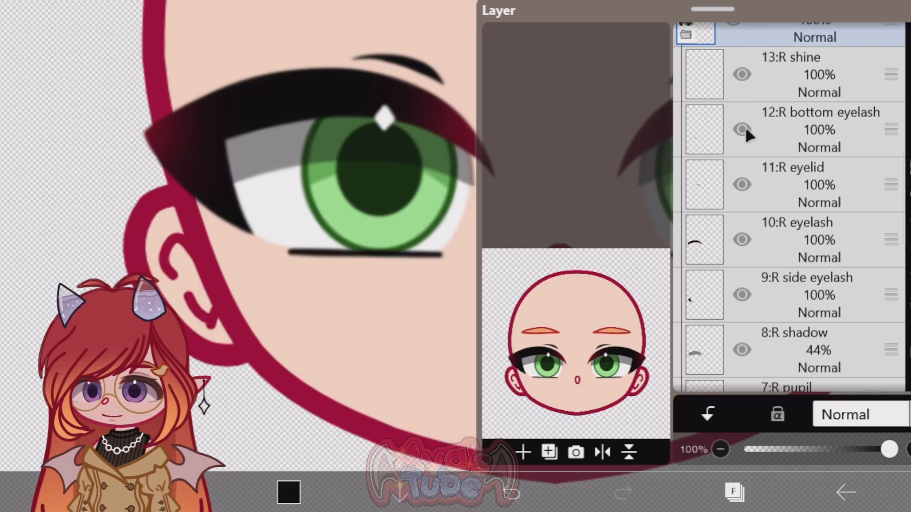
click(740, 74)
click(740, 74)
Step: Hide the R eyelash layer in the R eye folder
scroll(785, 221, down, 5)
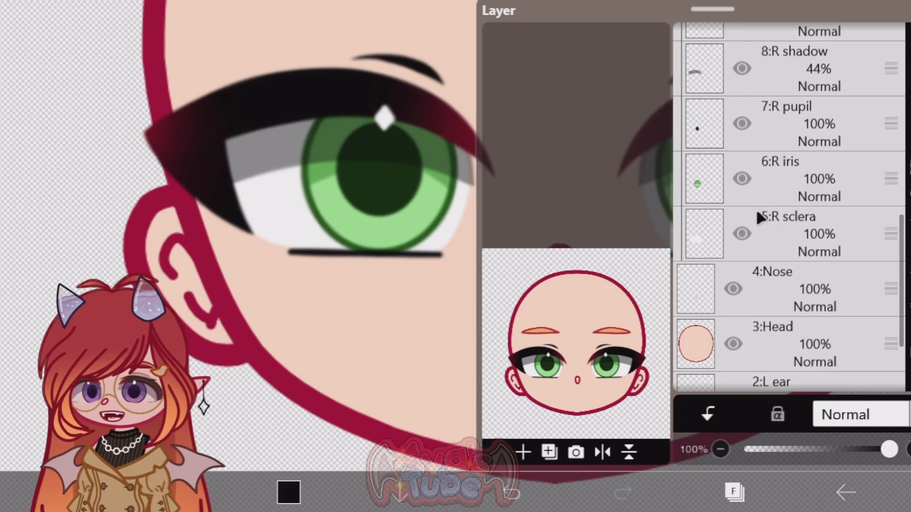
scroll(756, 209, up, 3)
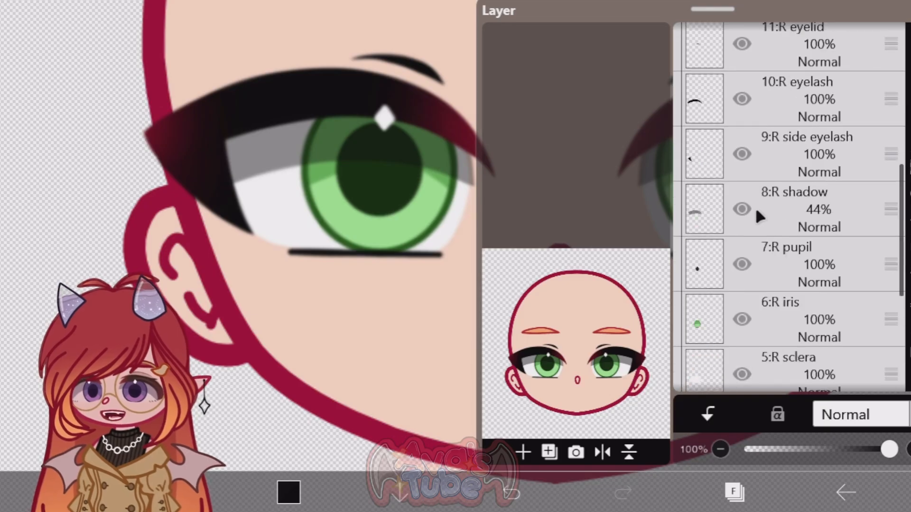
click(742, 99)
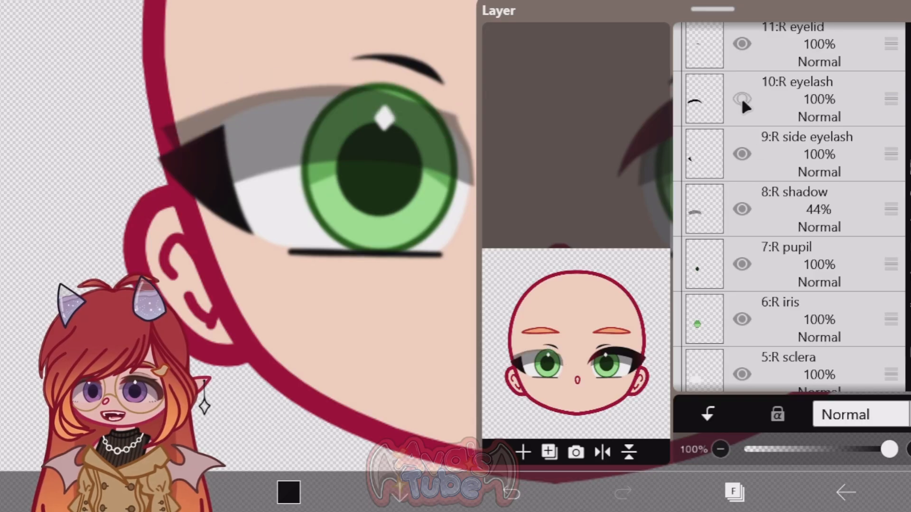
Step: Toggle the R side eyelash layer off and back on, show the R eyelash layer again and close the layer list
click(743, 155)
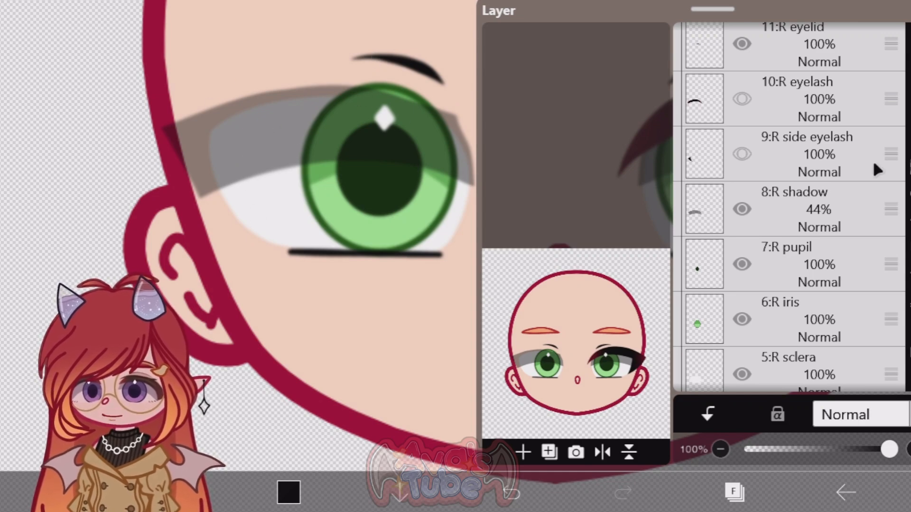
click(742, 154)
click(742, 99)
click(715, 496)
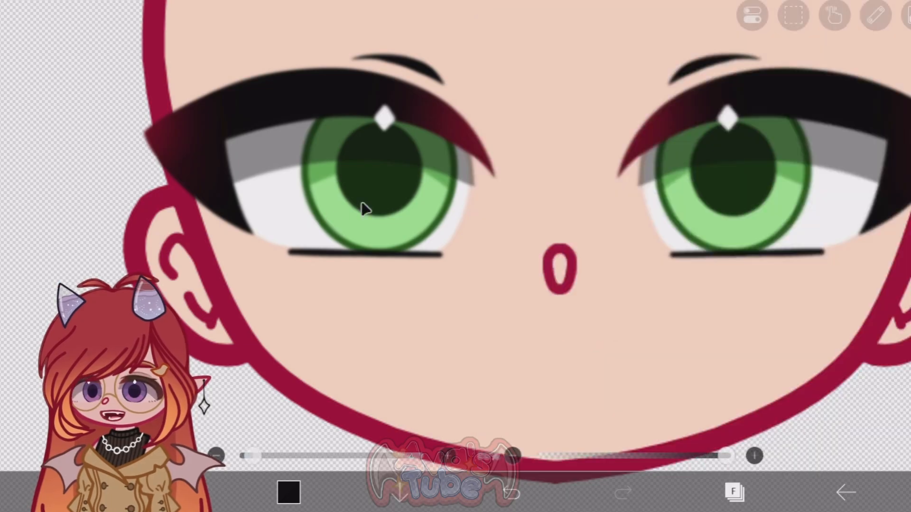
scroll(360, 192, down, 12)
scroll(287, 114, up, 5)
scroll(483, 302, up, 4)
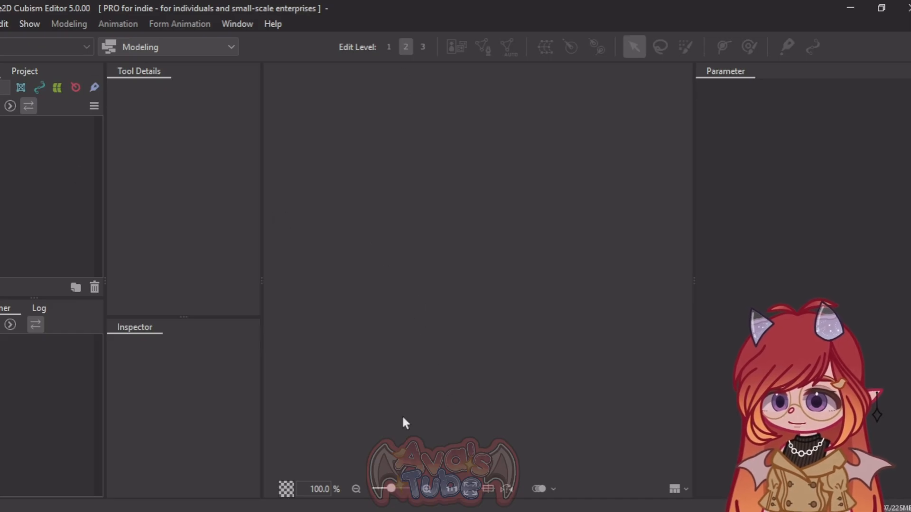
Step: Switch to Live2D Cubism Editor and import the Eye tutorial artwork as a new model
drag(133, 159, 659, 256)
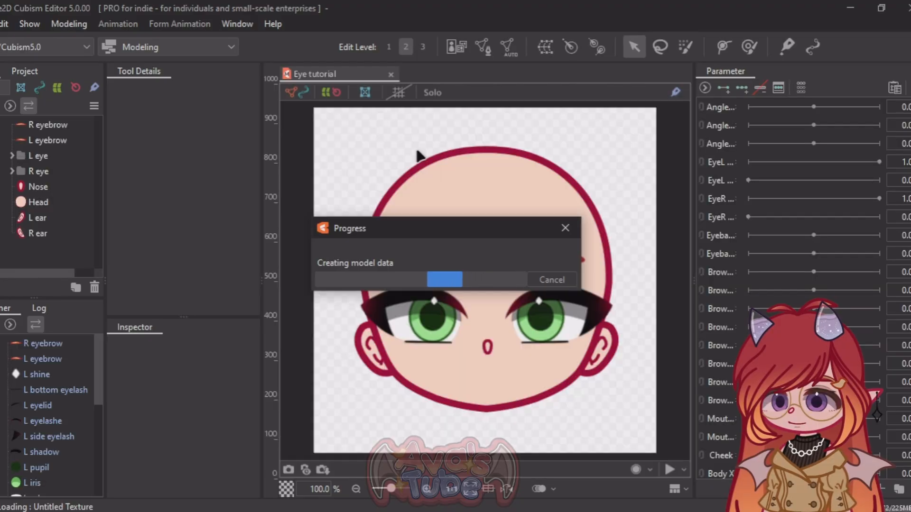
scroll(497, 167, down, 3)
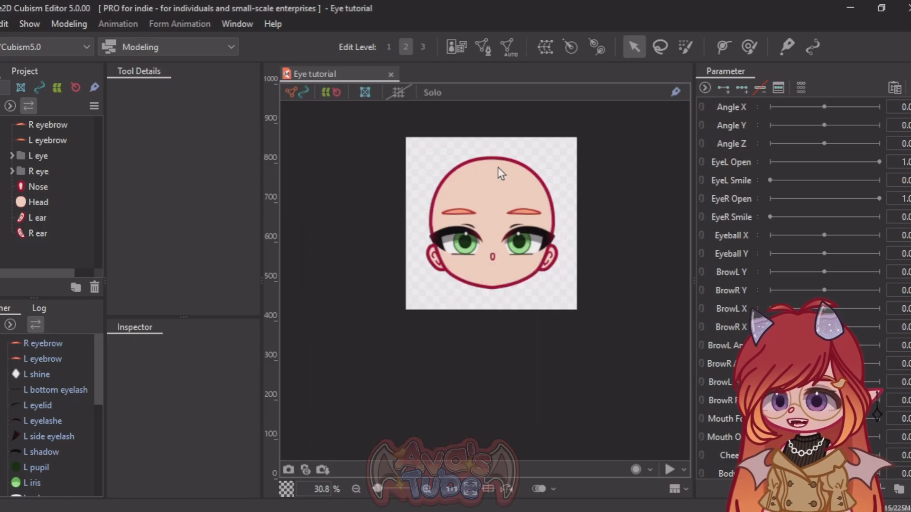
scroll(505, 257, up, 5)
scroll(631, 297, down, 5)
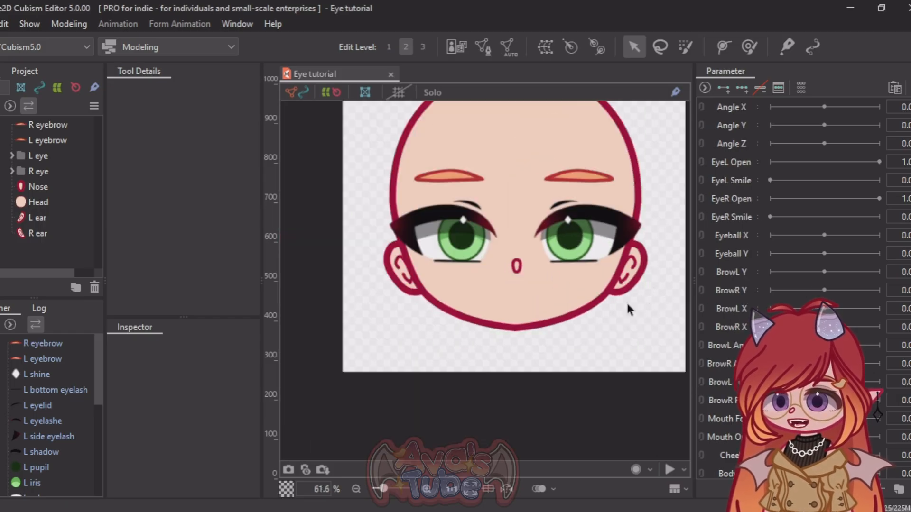
scroll(667, 276, up, 1)
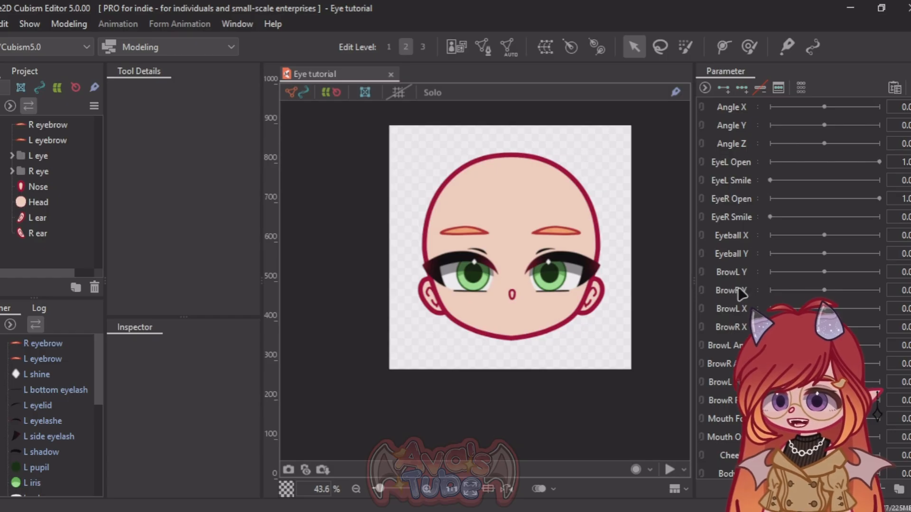
Step: Widen the Parameter palette and group Angle X, Angle Y and Angle Z in a new parameter folder named Head
drag(694, 290, 655, 288)
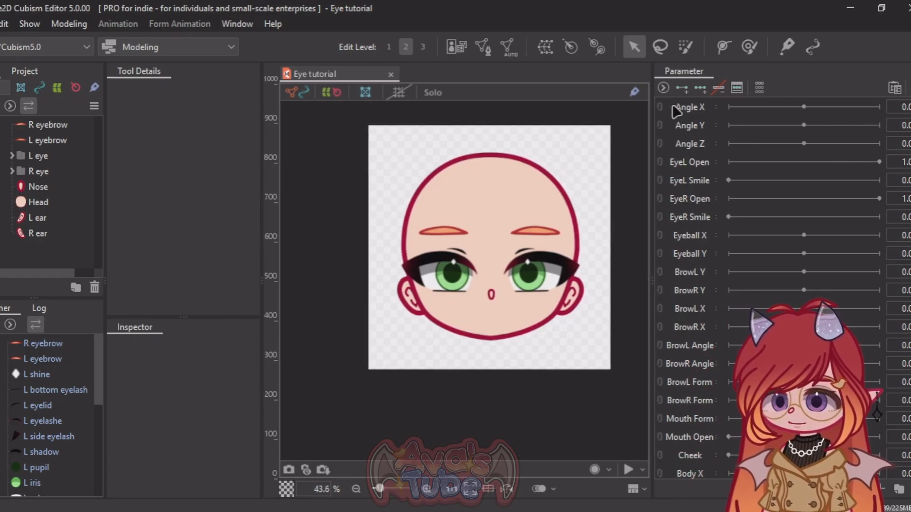
shift+click(695, 143)
click(899, 489)
double_click(694, 109)
text(Head)
drag(686, 128, 708, 109)
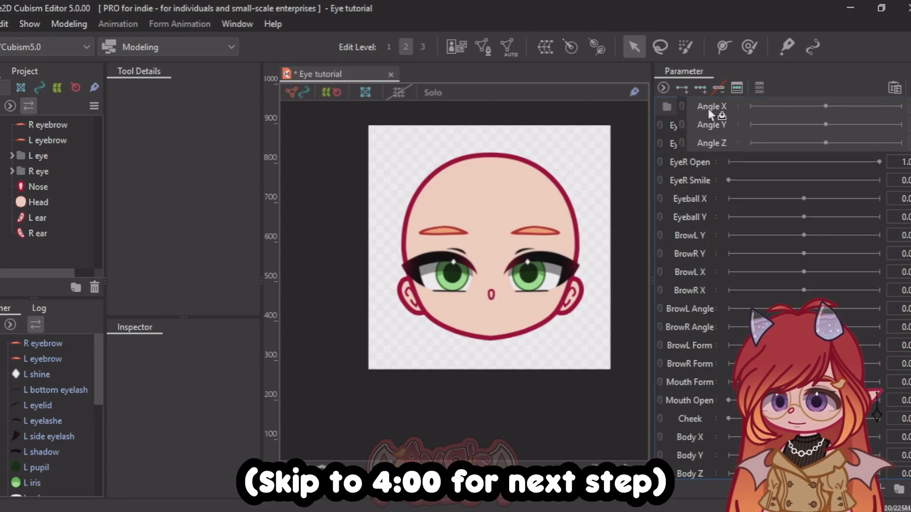
Step: Create a parameter folder named EyeL and move EyeL Open and EyeL Smile into it
click(899, 489)
double_click(695, 127)
text(EyeL)
click(699, 145)
shift+click(700, 163)
drag(702, 145, 698, 126)
Step: Create a parameter folder named EyeR and move EyeR Open and EyeR Smile into it
click(699, 183)
click(899, 489)
double_click(695, 182)
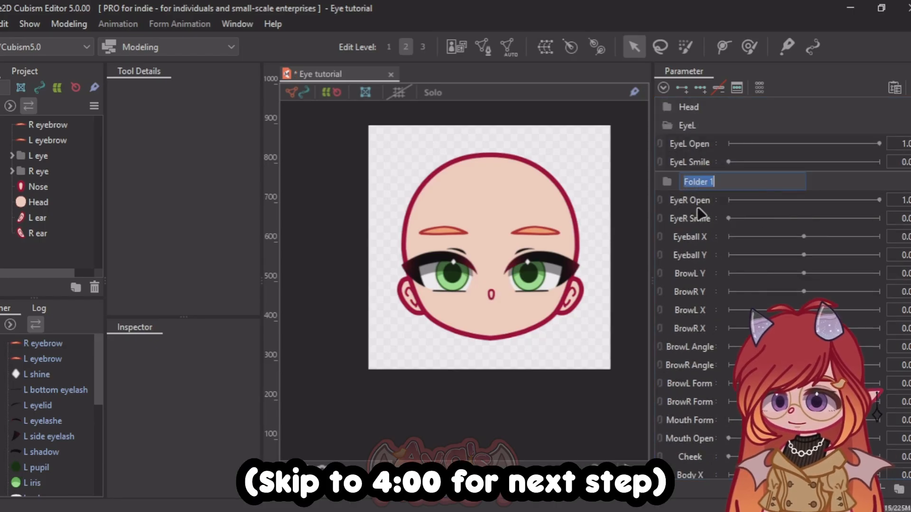
text(EyeR)
drag(700, 201, 692, 182)
Step: Duplicate the Eyeball X and Eyeball Y parameters and rename the Eyeball X copy to R Eyeball X
click(740, 241)
drag(726, 221, 702, 245)
right_click(688, 236)
click(731, 247)
text(R Eyeball X)
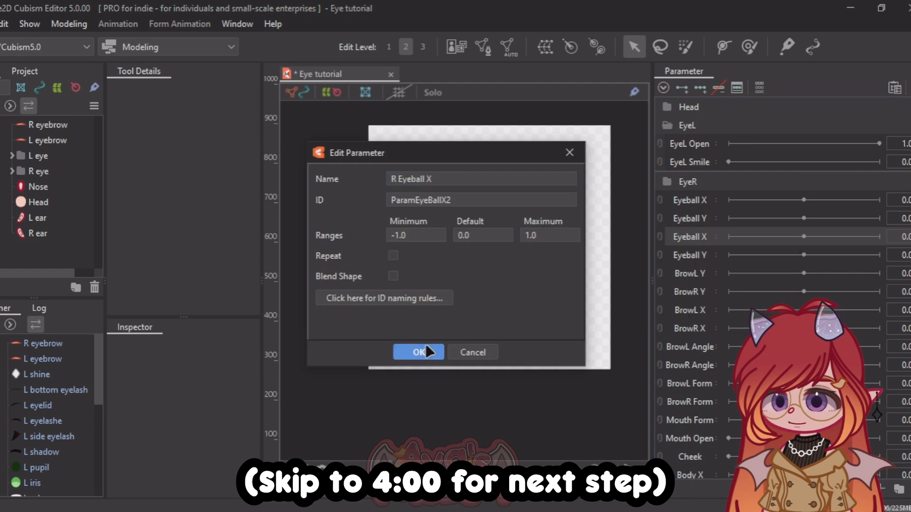
click(426, 352)
Step: Rename the original Eyeball X and Eyeball Y parameters to L Eyeball X and L Eyeball Y
right_click(692, 199)
click(740, 209)
text(L)
click(419, 352)
right_click(690, 218)
click(741, 228)
text(L)
click(419, 352)
Step: Move L Eyeball X and L Eyeball Y into the EyeL folder and delete the unneeded Brow parameters
drag(694, 203, 693, 164)
click(690, 164)
shift+click(697, 290)
key(Delete)
Step: Create a parameter folder named Mouth for Mouth Form and Mouth Open, and collapse it
click(899, 489)
text(Mouth)
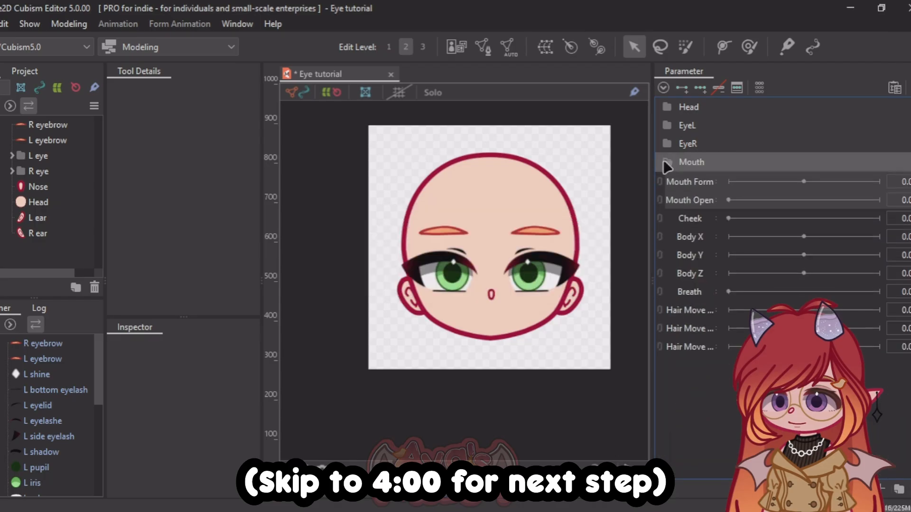
click(667, 164)
Step: Delete the Cheek, Body, Breath and Hair Move parameters
shift+click(700, 220)
drag(698, 220, 695, 310)
key(Delete)
Step: Place the Mouth folder above EyeL and order L Eyeball X before L Eyeball Y inside the EyeL folder
drag(683, 130, 683, 168)
click(668, 162)
click(667, 144)
drag(690, 217, 686, 200)
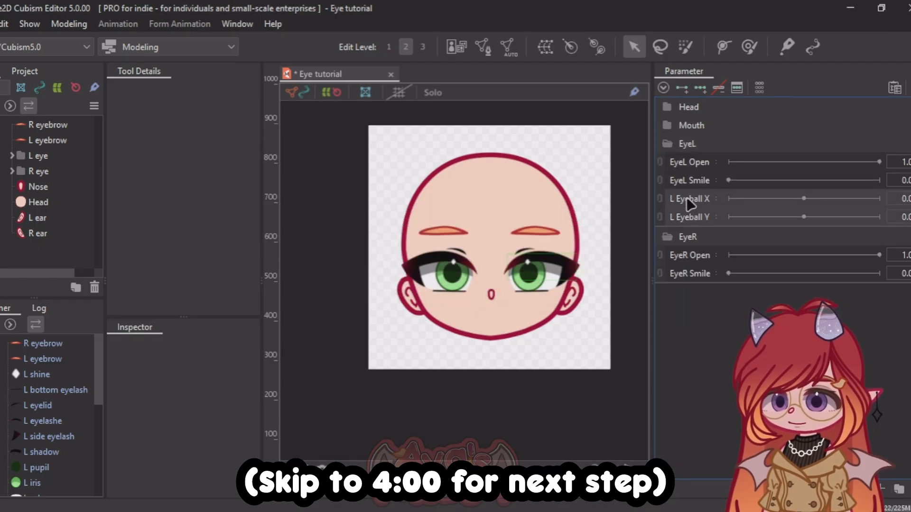
Step: Duplicate the L Eyeball parameters into the EyeR folder and rename the copies R Eyeball X and R Eyeball Y
right_click(687, 201)
click(733, 242)
drag(695, 256, 692, 317)
right_click(685, 292)
text(R)
click(420, 352)
right_click(676, 310)
text(R)
click(668, 237)
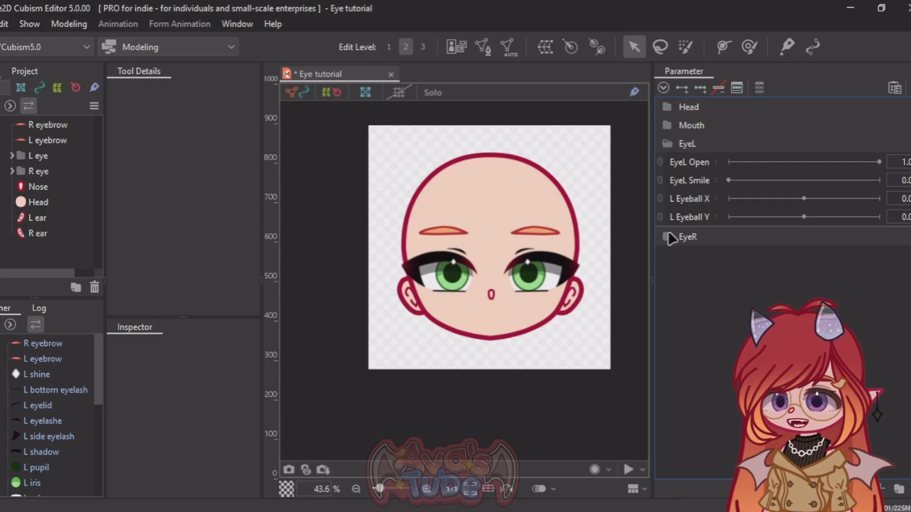
Step: Collapse the EyeL folder and delete the Mouth parameter folder with its contents
click(667, 144)
right_click(681, 125)
click(704, 189)
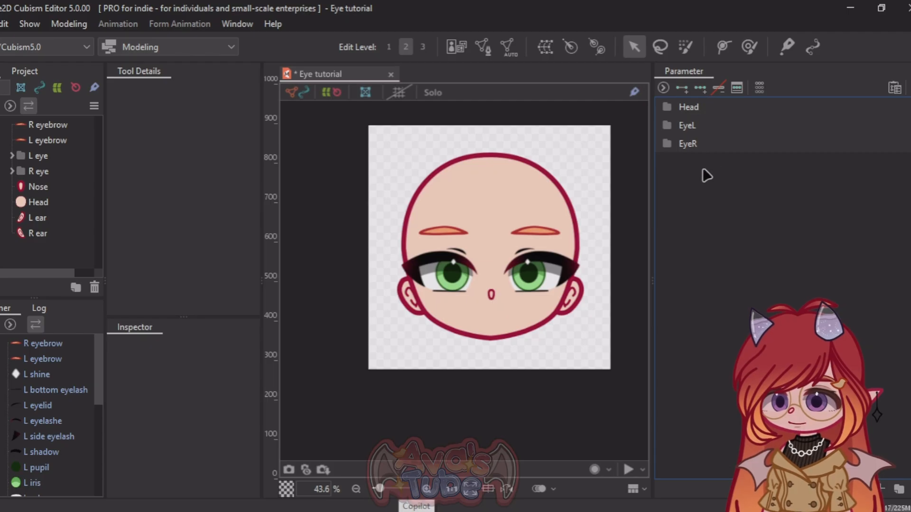
Step: Expand and collapse the Head, EyeL and EyeR folders to examine the parameters grouped in each
click(668, 106)
click(668, 106)
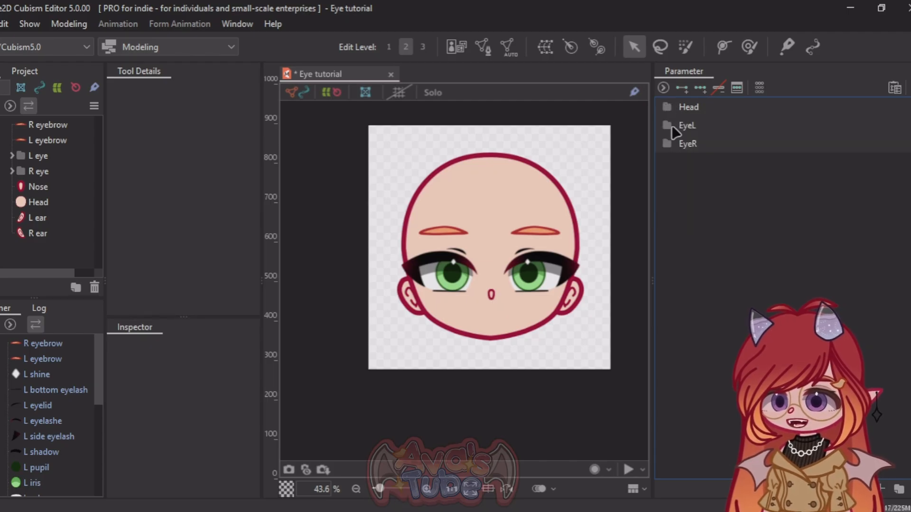
click(669, 125)
click(669, 125)
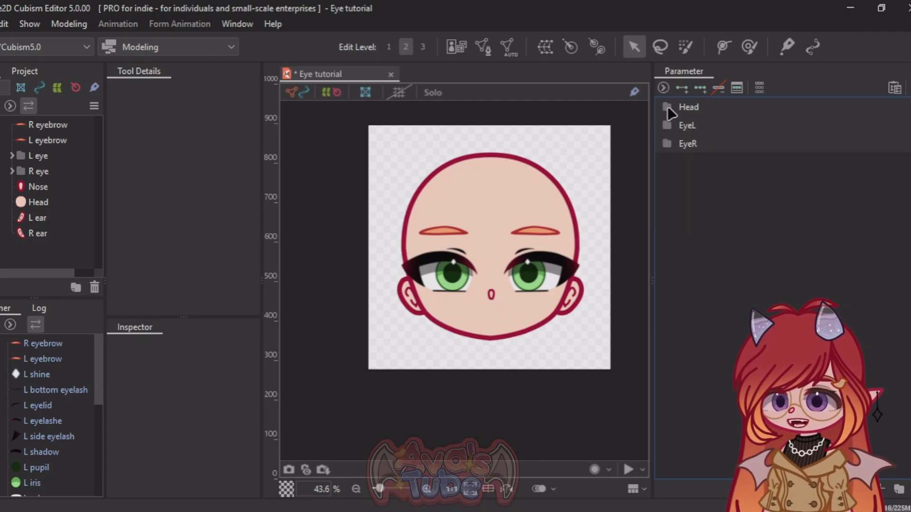
click(669, 109)
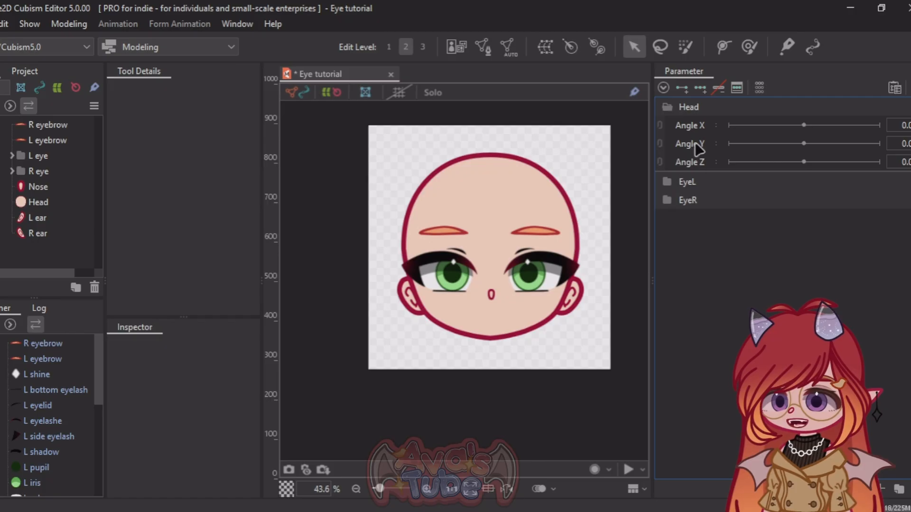
click(669, 109)
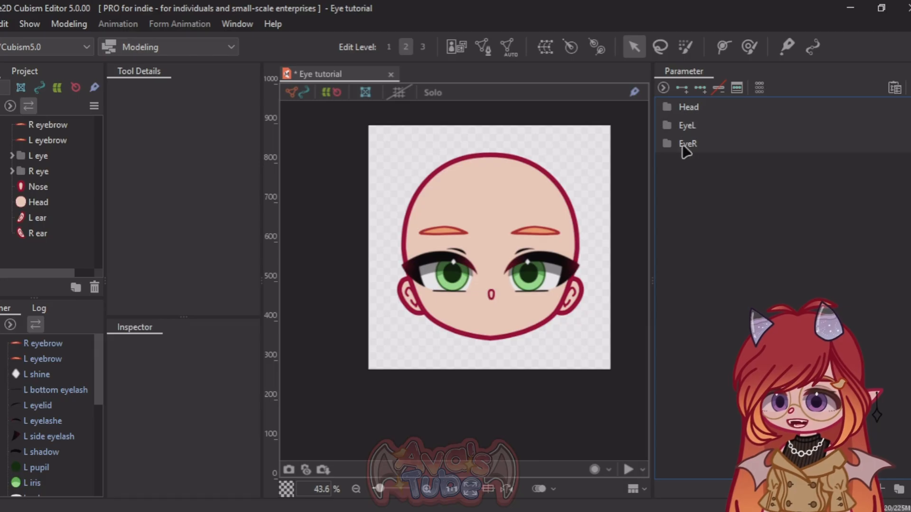
click(668, 125)
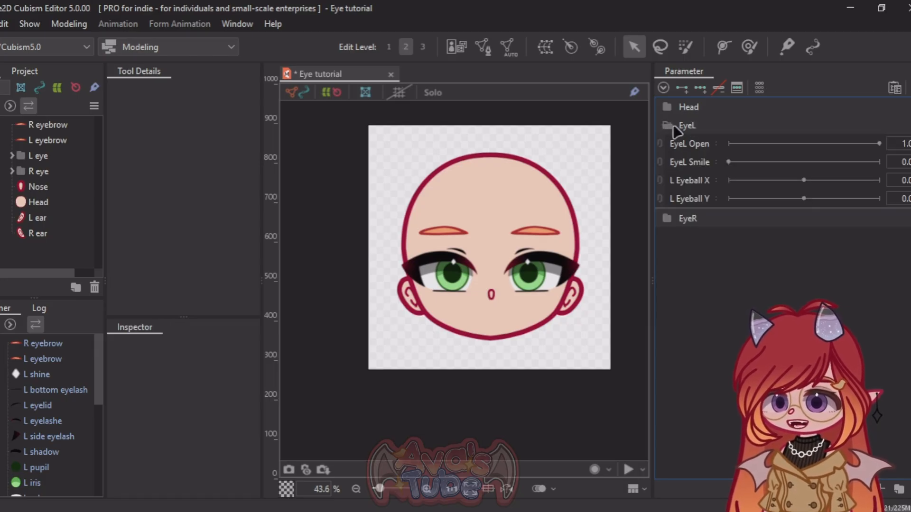
click(669, 126)
click(670, 144)
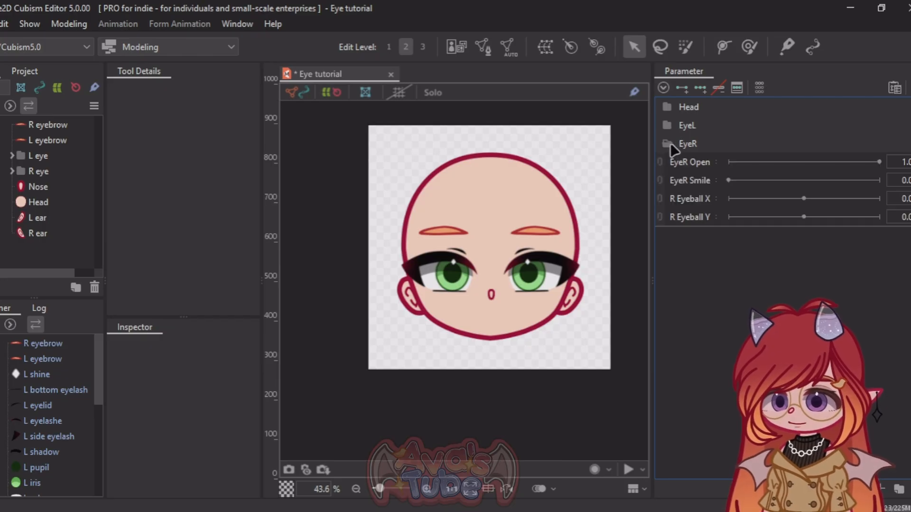
click(669, 144)
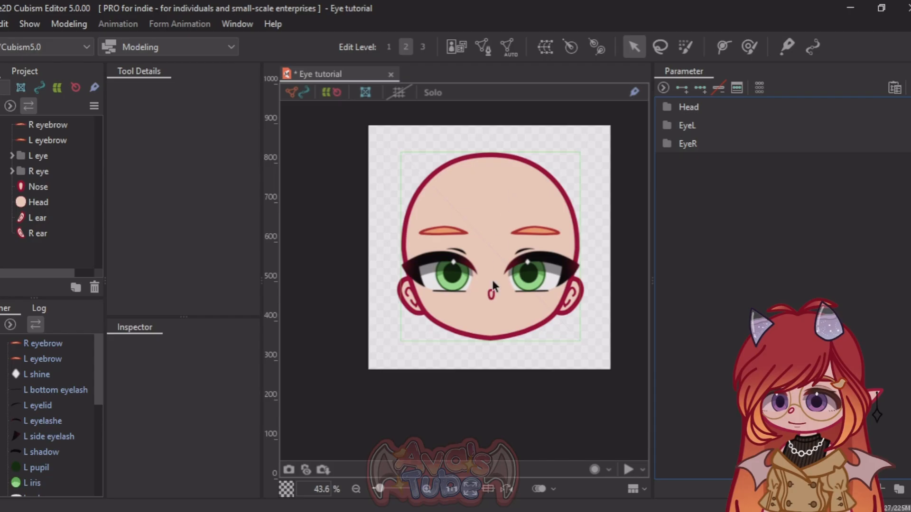
Step: Select all parts of the face and generate automatic meshes for them with the Deformation (Heavy) preset
scroll(561, 283, down, 2)
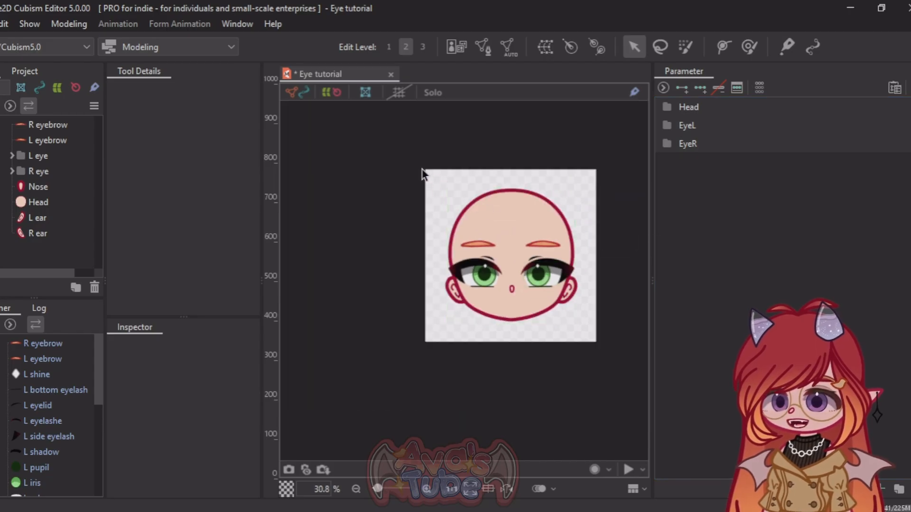
drag(423, 169, 621, 350)
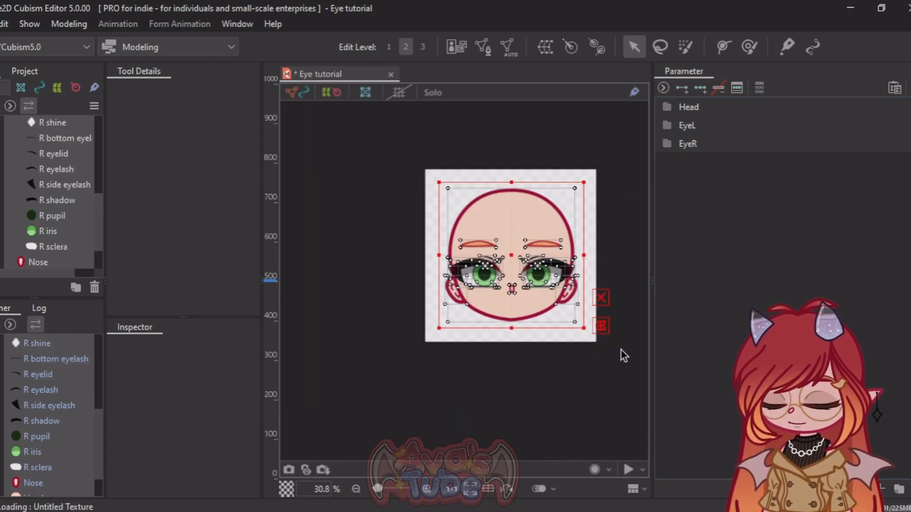
click(510, 45)
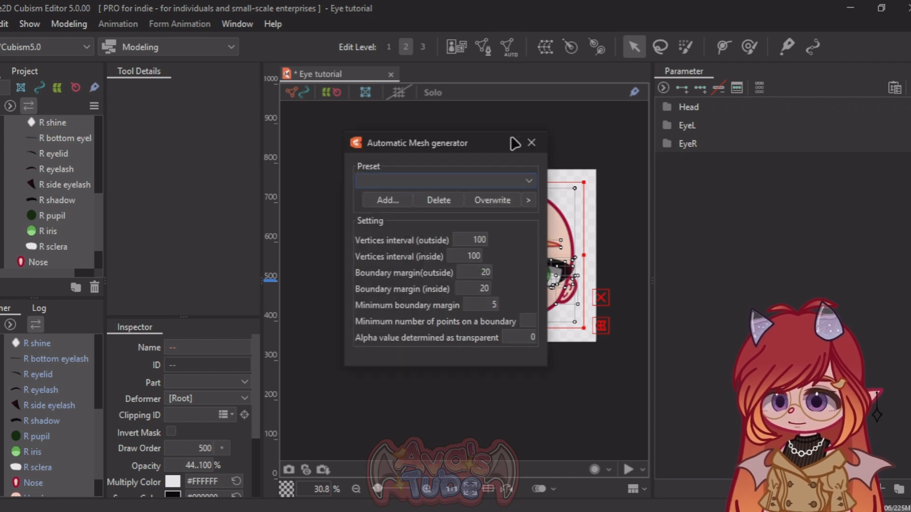
click(527, 180)
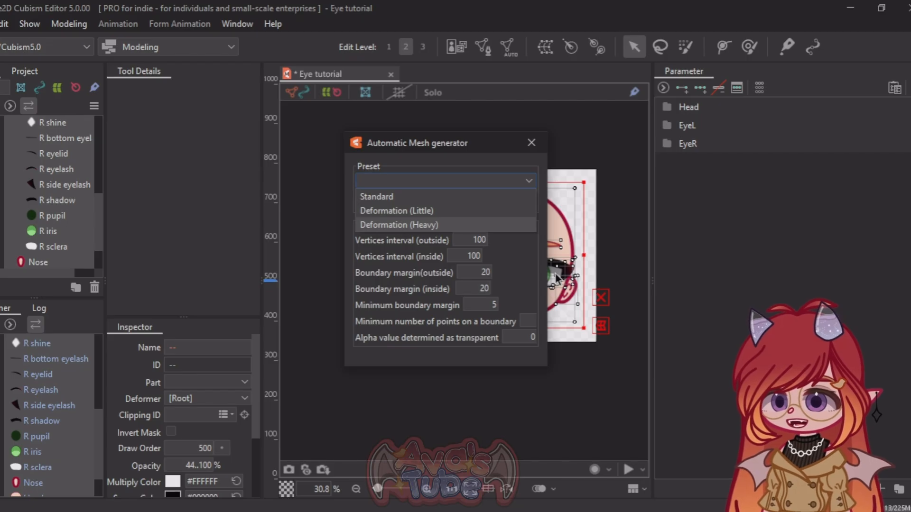
key(Return)
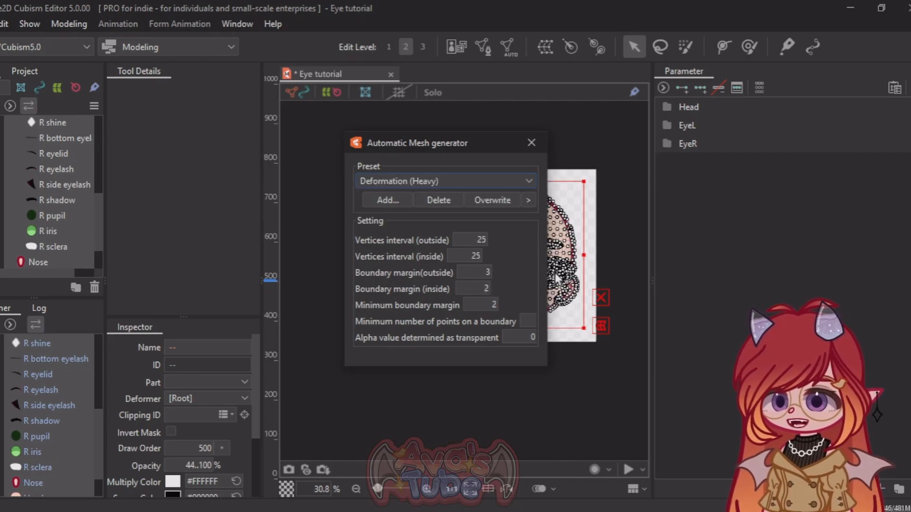
click(539, 138)
click(363, 292)
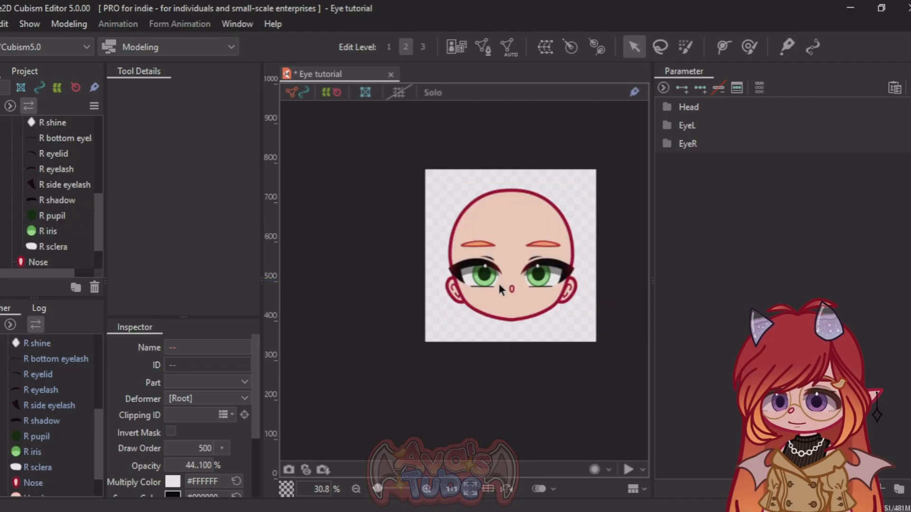
Step: Examine the generated meshes of the R eyelash and R side eyelash up close, ending with the R eyelash selected
scroll(453, 270, up, 10)
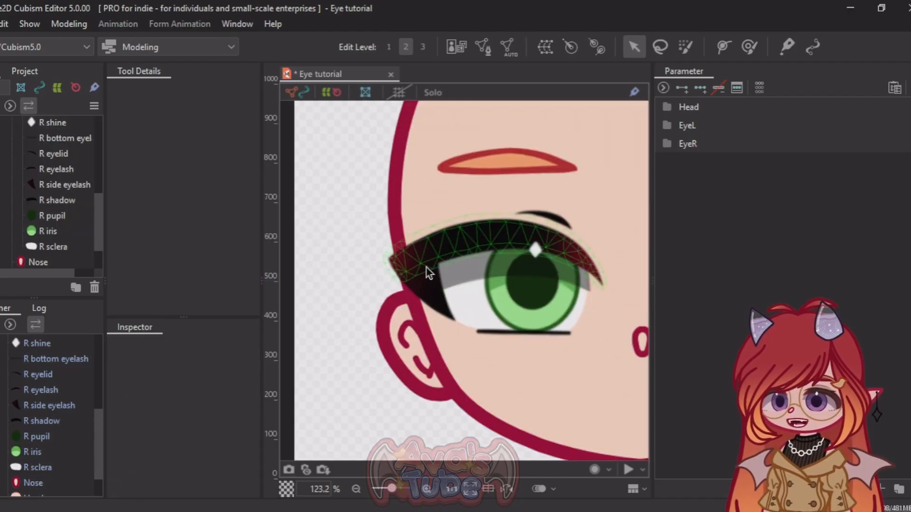
click(429, 256)
scroll(342, 235, down, 2)
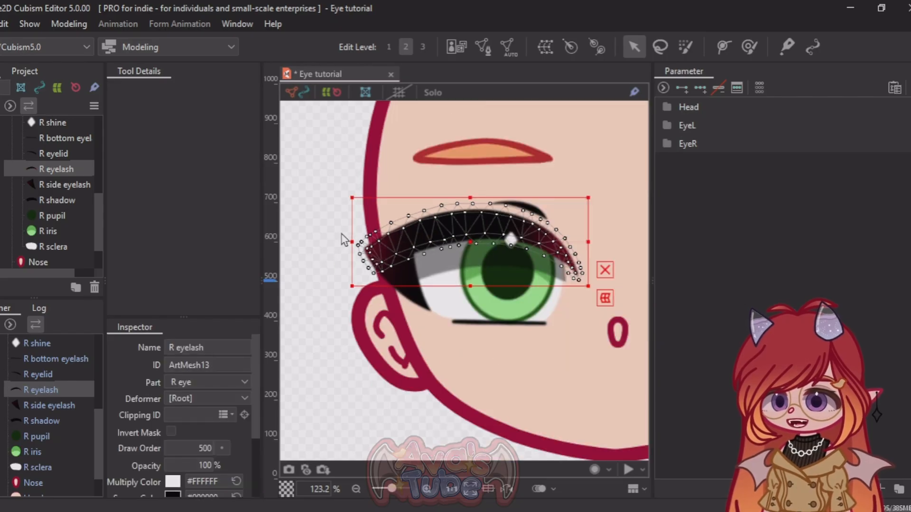
scroll(412, 245, up, 2)
scroll(451, 256, down, 2)
scroll(563, 240, up, 2)
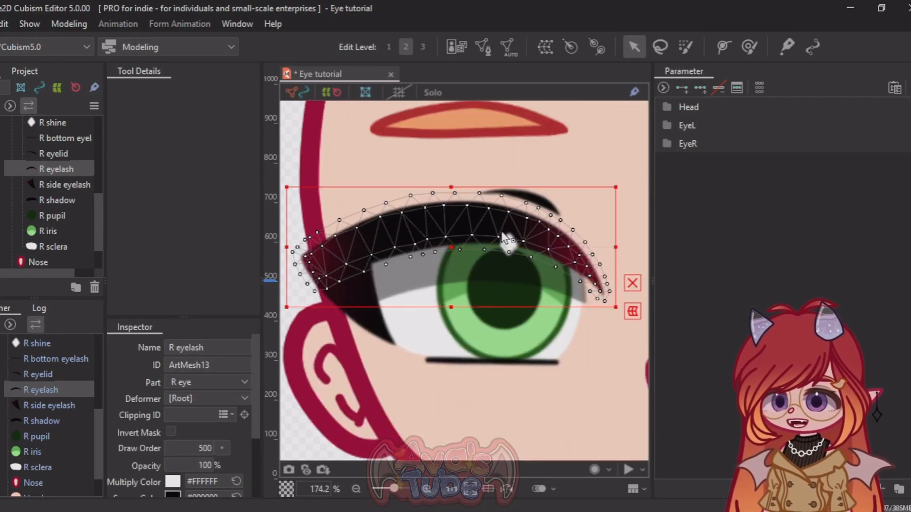
click(361, 317)
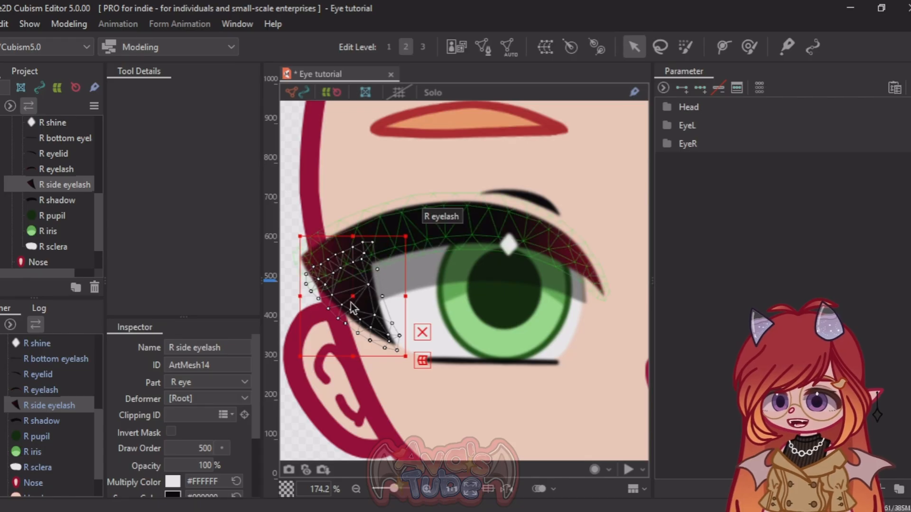
scroll(320, 308, up, 2)
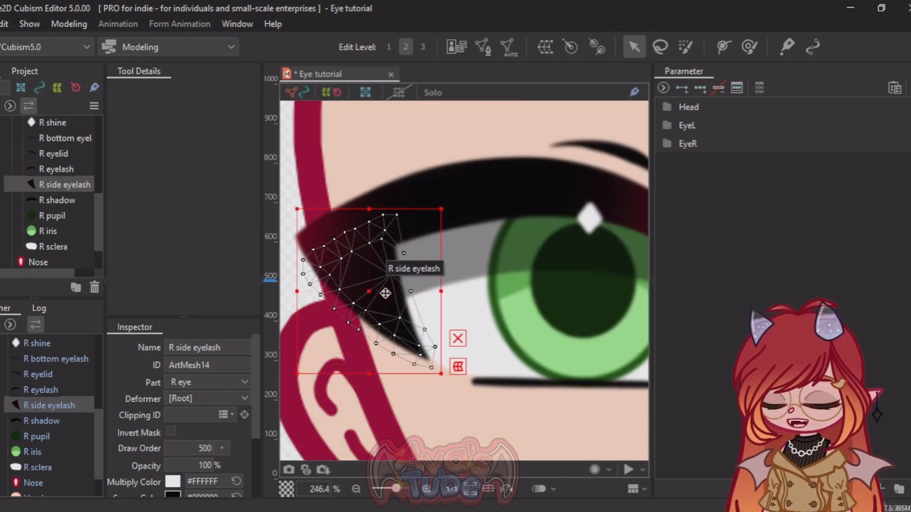
scroll(358, 263, down, 2)
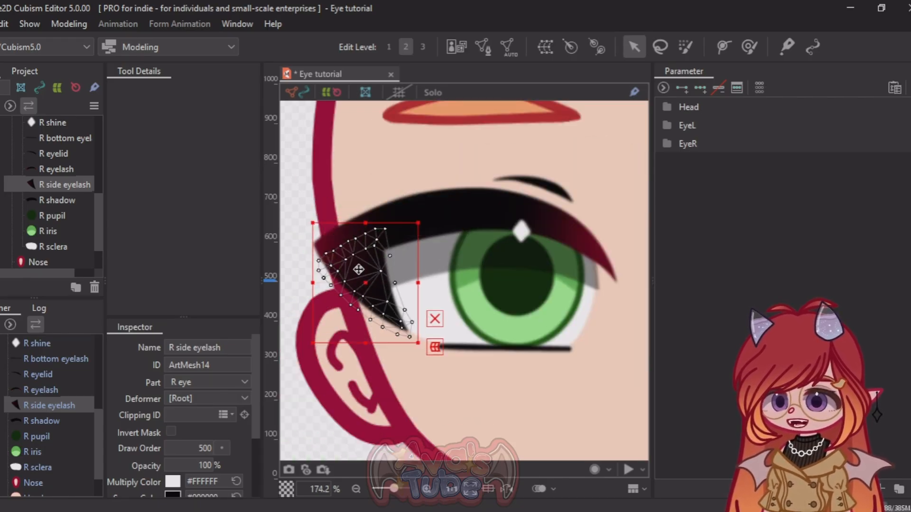
click(436, 217)
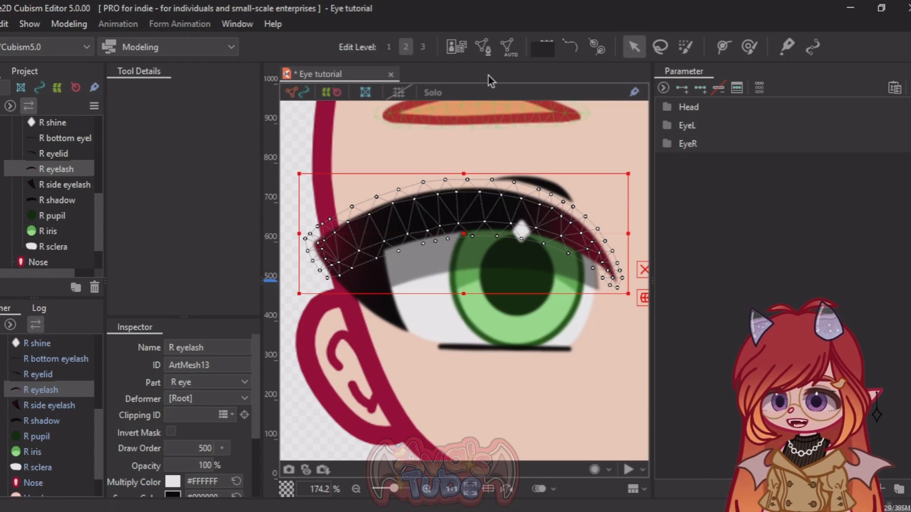
Step: Subdivide the R eyelash mesh with 4 Division and apply the mesh edit
click(481, 48)
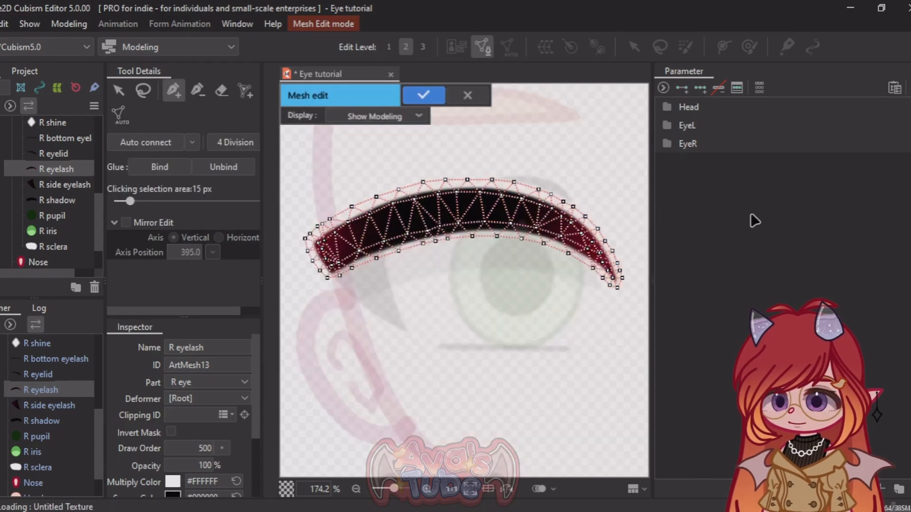
click(239, 142)
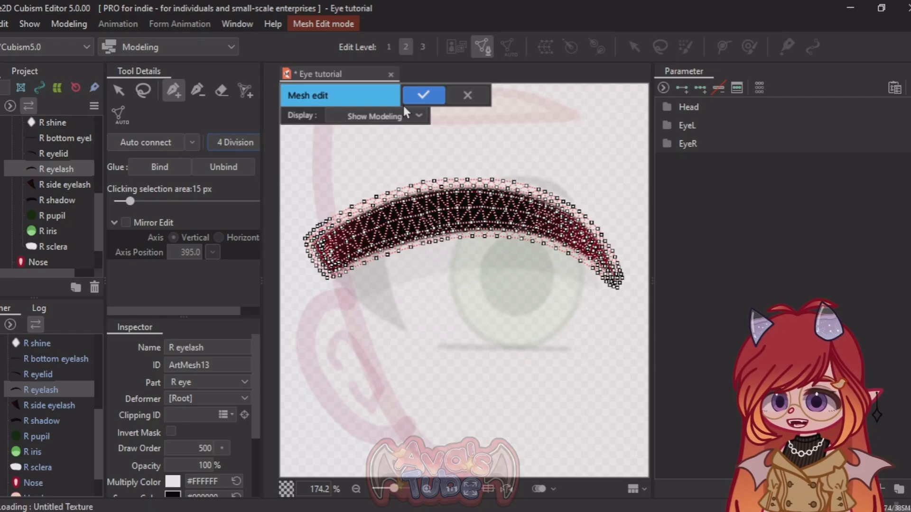
click(423, 95)
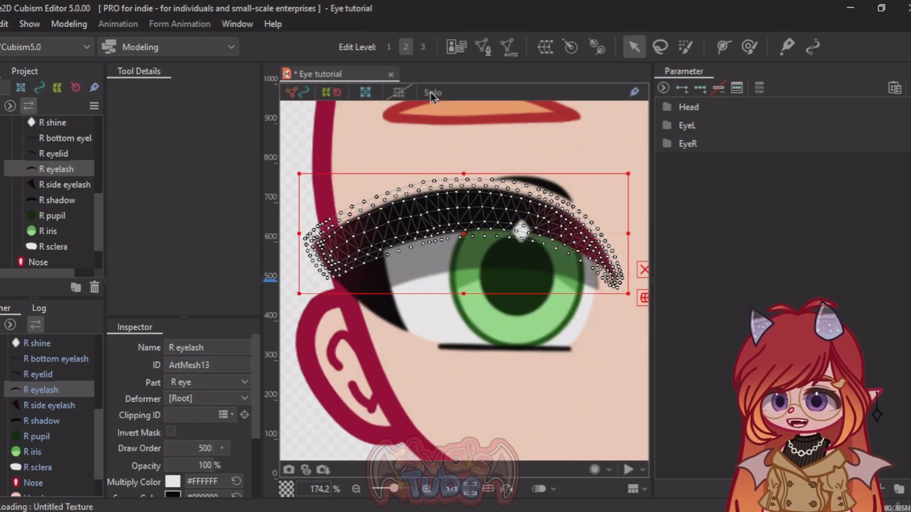
scroll(412, 210, down, 5)
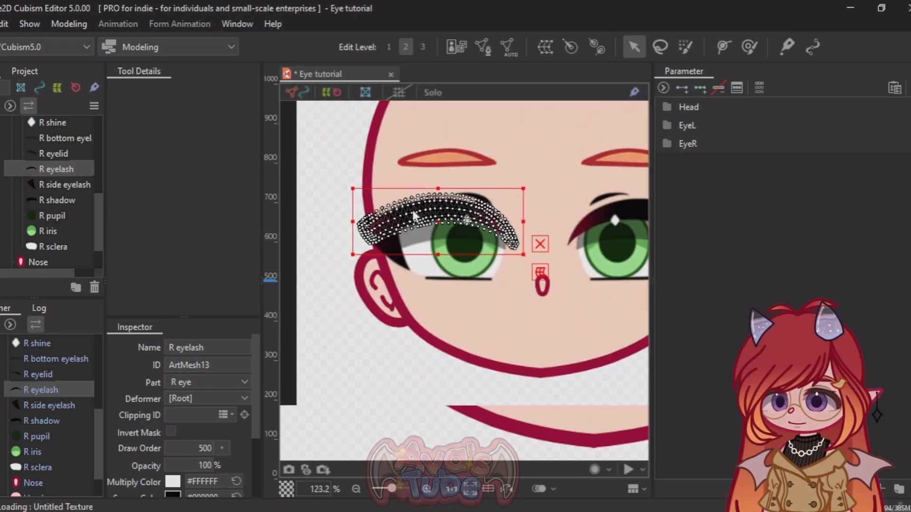
scroll(517, 206, up, 3)
scroll(516, 207, down, 1)
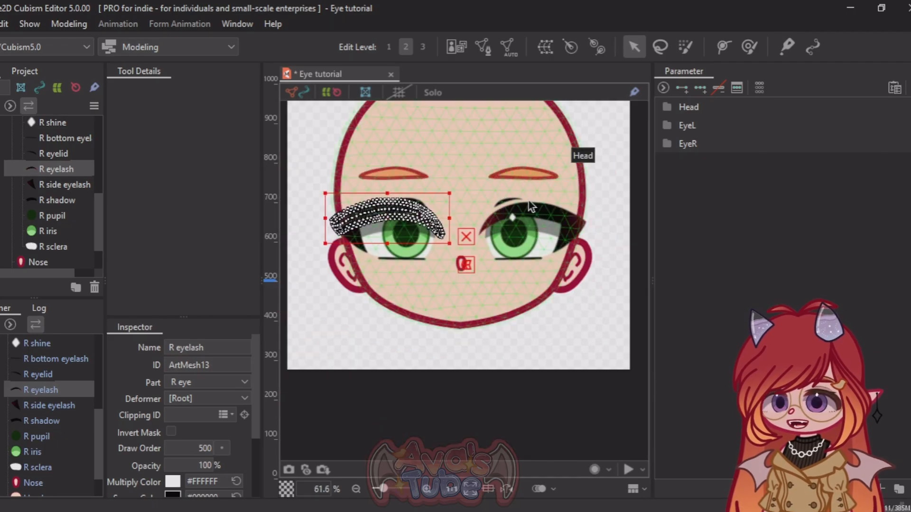
Step: Delete the L eye folder with all its parts, as well as the L eyebrow
click(526, 211)
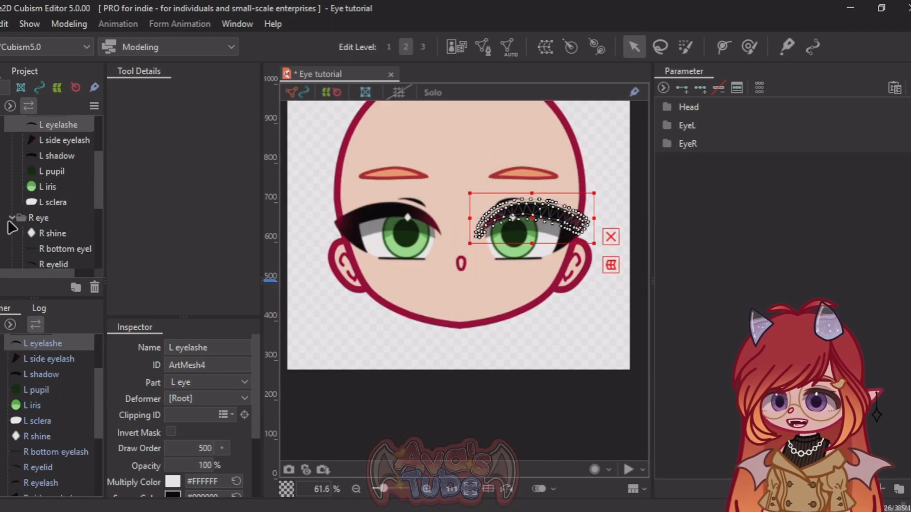
scroll(11, 228, up, 2)
click(12, 156)
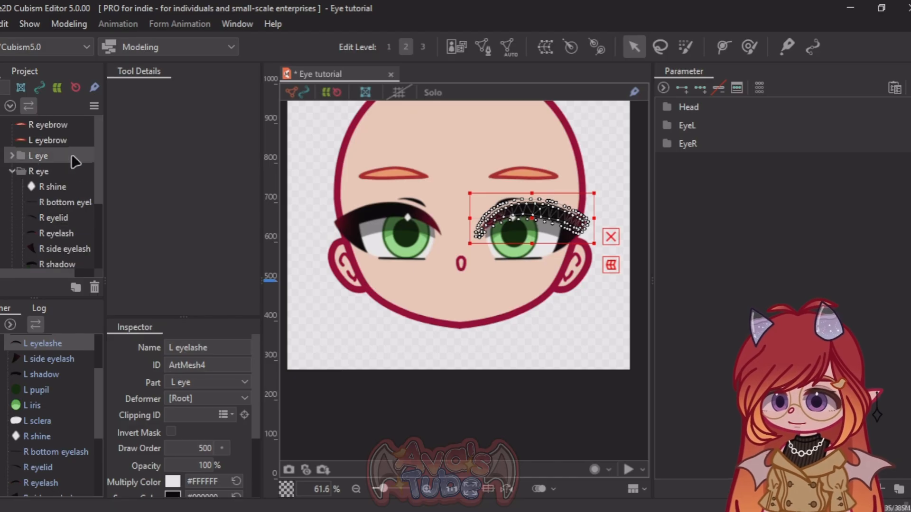
click(62, 158)
right_click(61, 158)
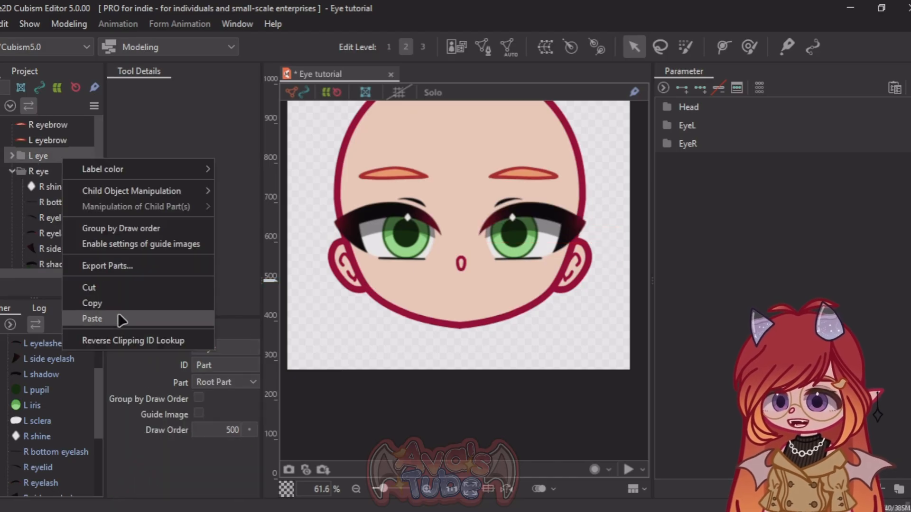
key(Escape)
scroll(427, 301, down, 3)
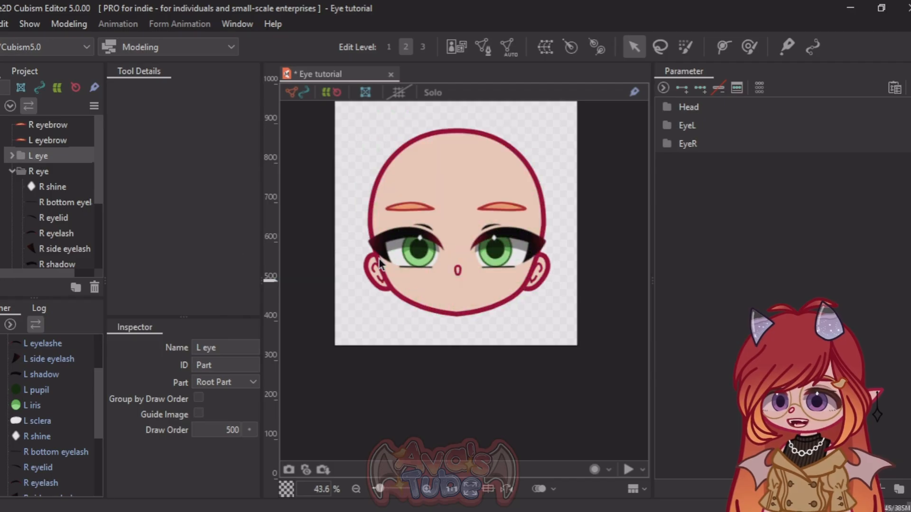
right_click(57, 160)
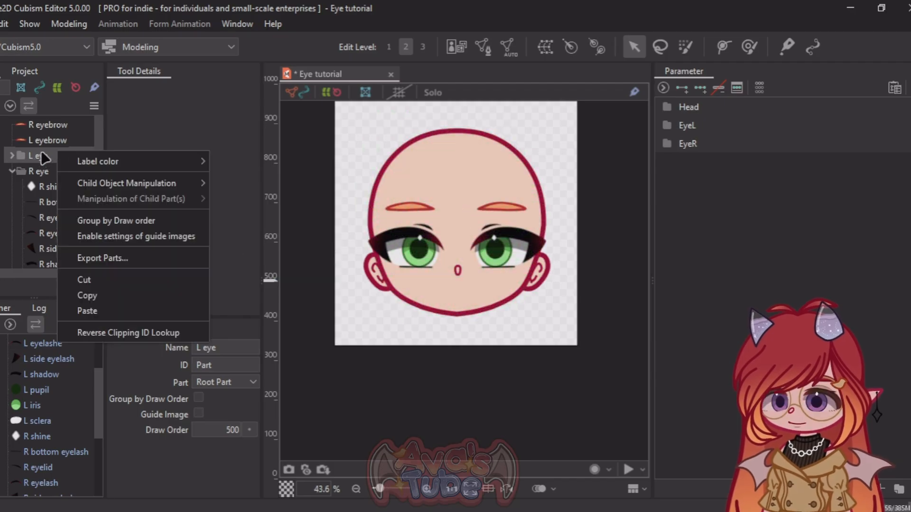
click(41, 150)
key(Delete)
key(Return)
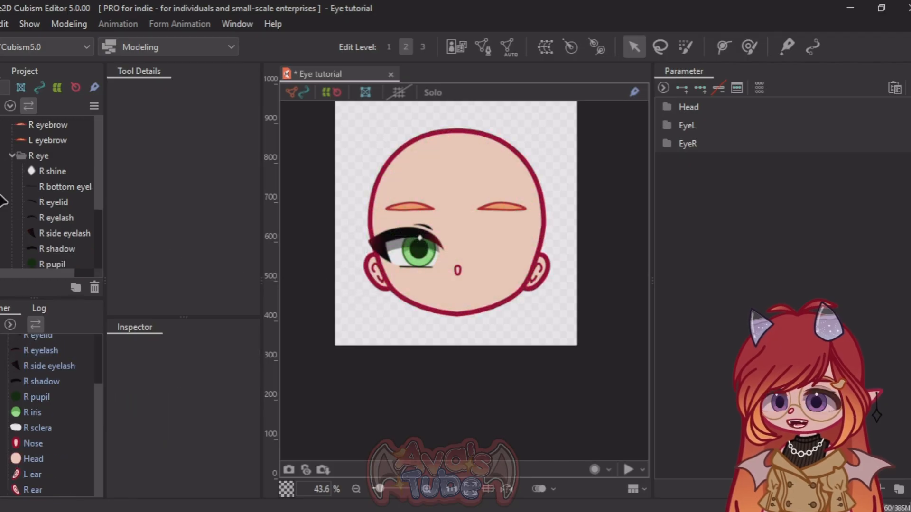
click(43, 140)
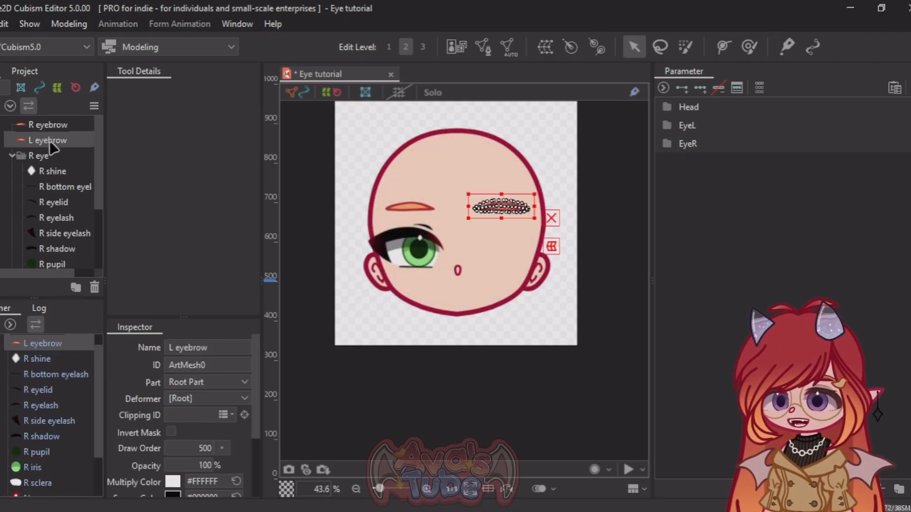
key(Delete)
Step: Hide the R eyelash and R side eyelash to uncover the eye parts beneath them
scroll(377, 251, up, 3)
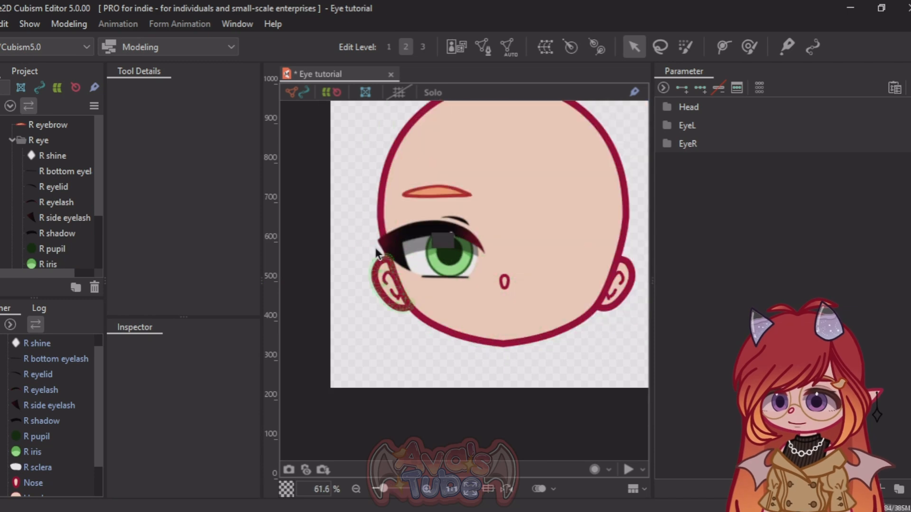
scroll(375, 246, up, 2)
scroll(292, 221, down, 1)
scroll(404, 237, up, 1)
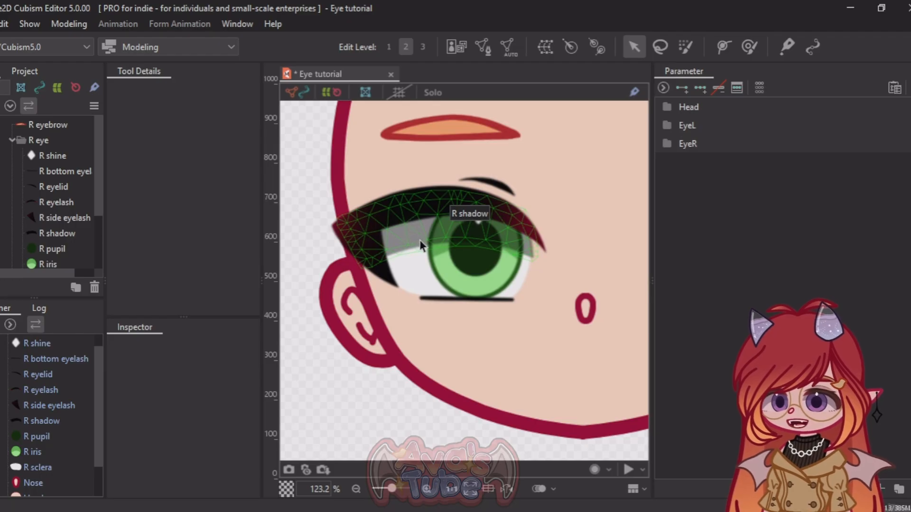
click(352, 213)
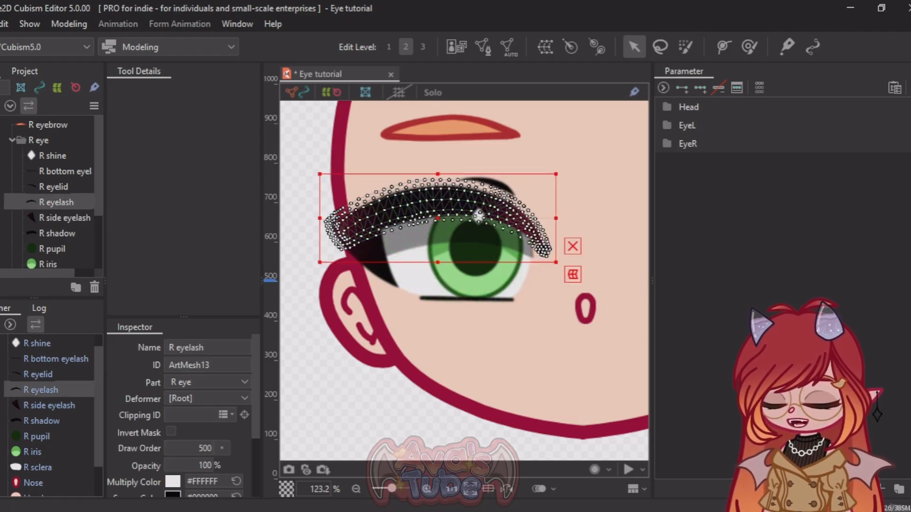
scroll(471, 220, up, 2)
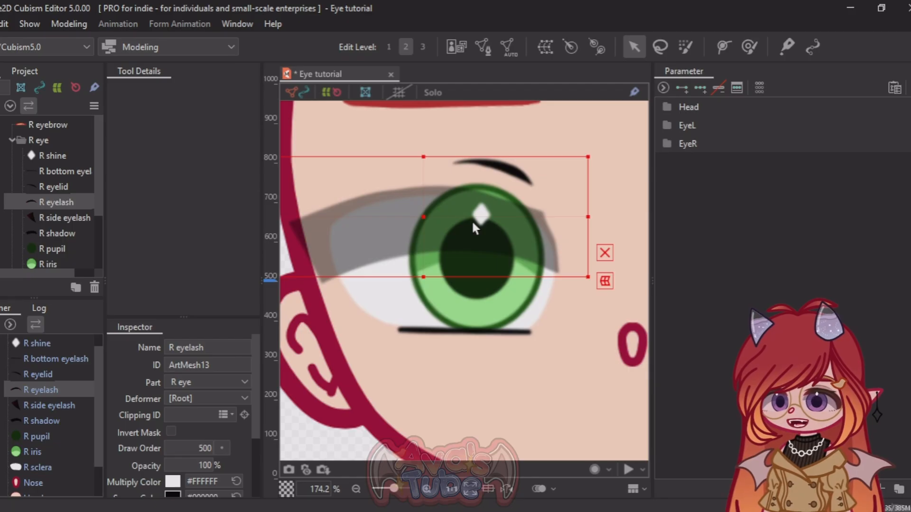
Step: Select the R sclera, enlarge the Inspector and copy the sclera's ID, ArtMesh18
click(444, 302)
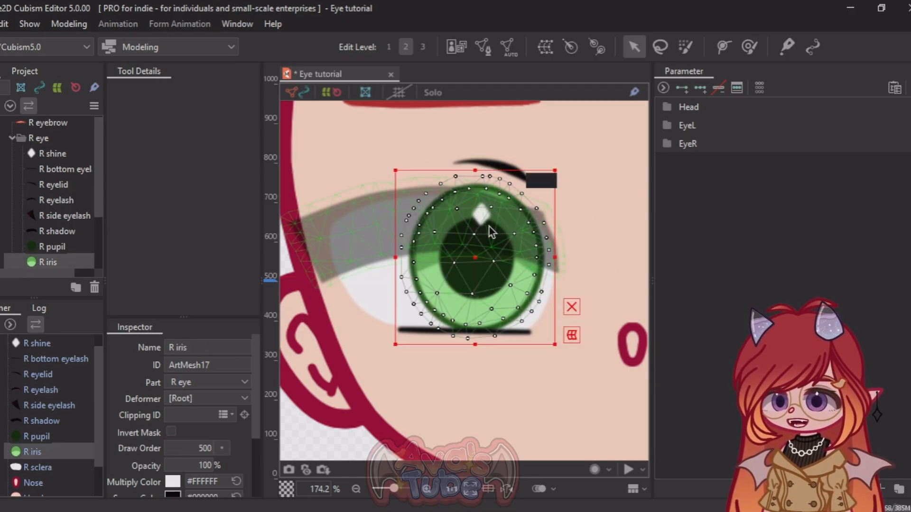
click(363, 251)
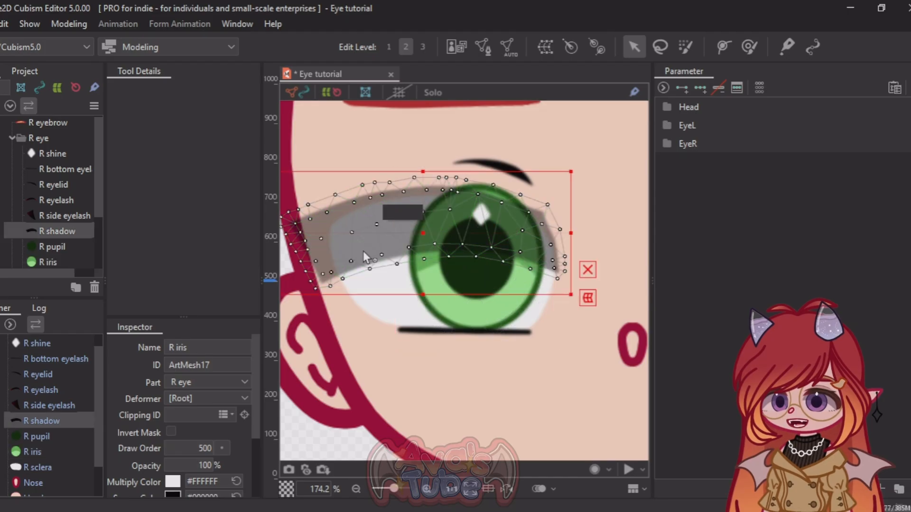
click(384, 310)
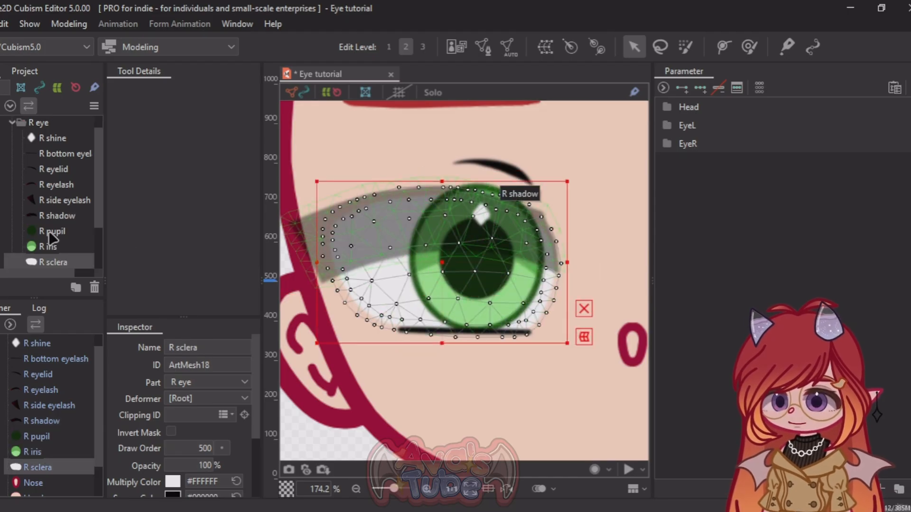
scroll(61, 228, down, 2)
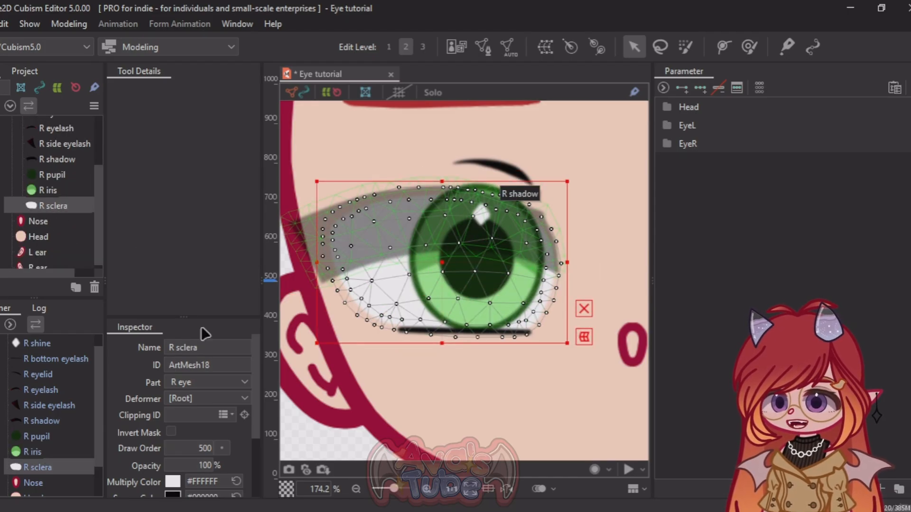
drag(192, 317, 191, 221)
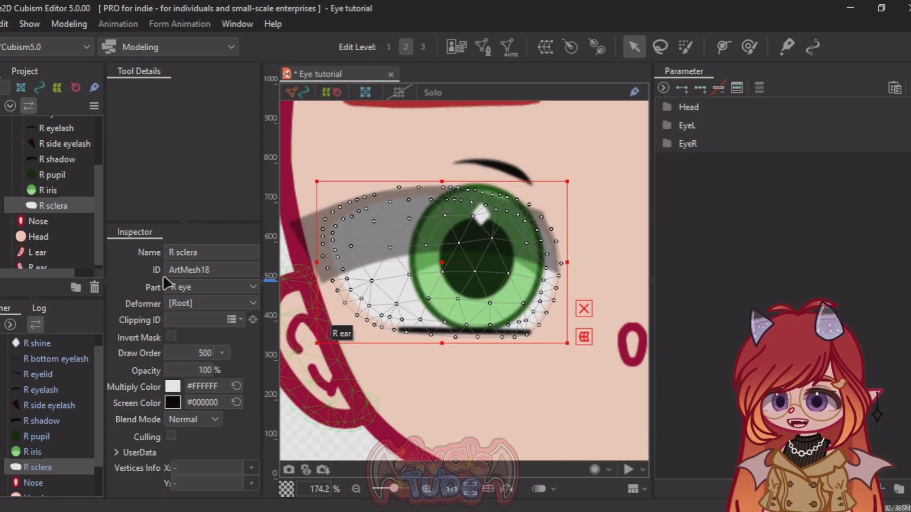
click(231, 270)
key(ctrl+c)
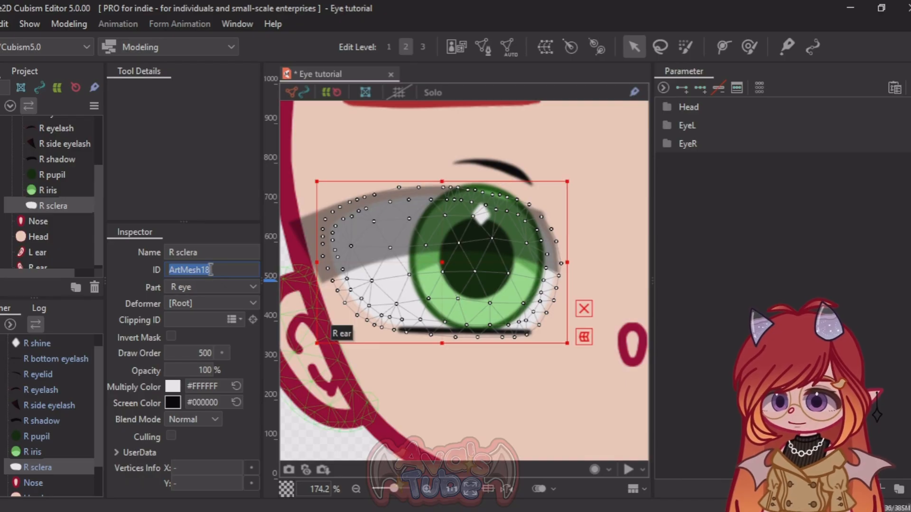
Step: Clip the R iris to the sclera by setting its Clipping ID to ArtMesh18
click(47, 190)
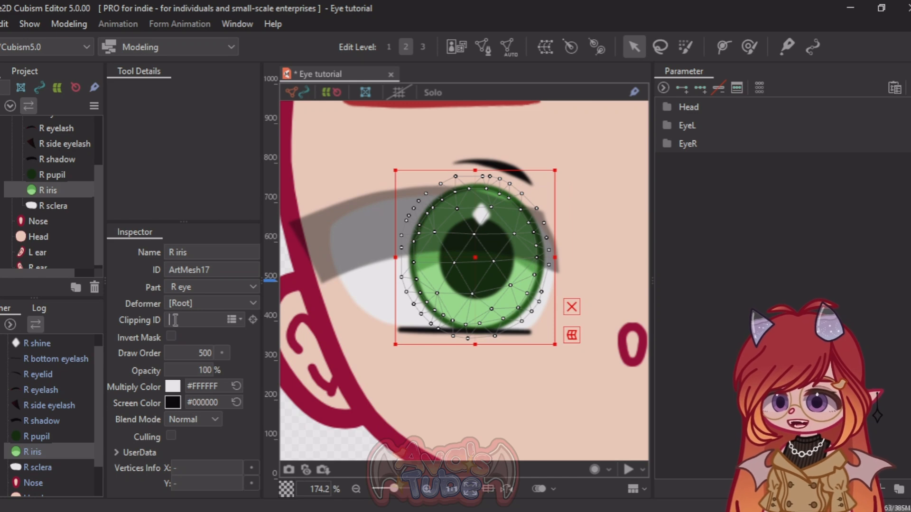
key(ctrl+v)
key(Return)
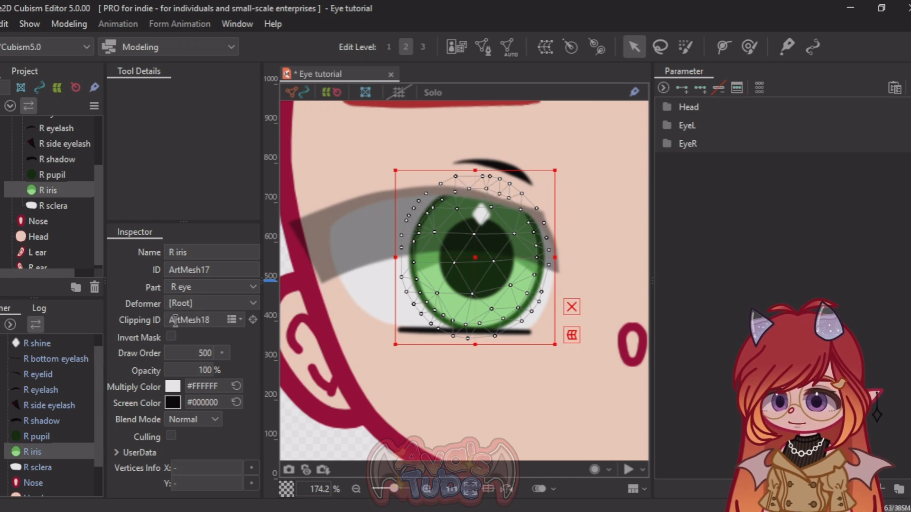
Step: Clip the R shadow to the sclera by setting its Clipping ID to ArtMesh18
click(319, 232)
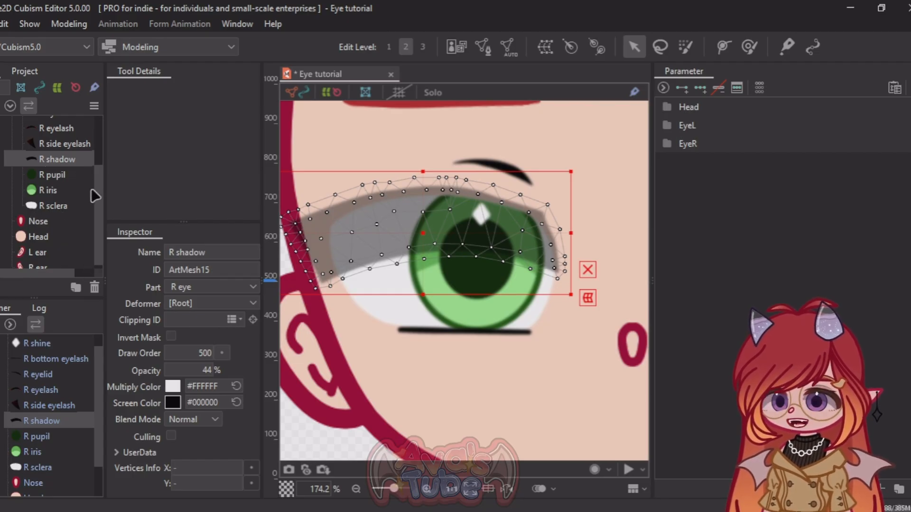
click(186, 322)
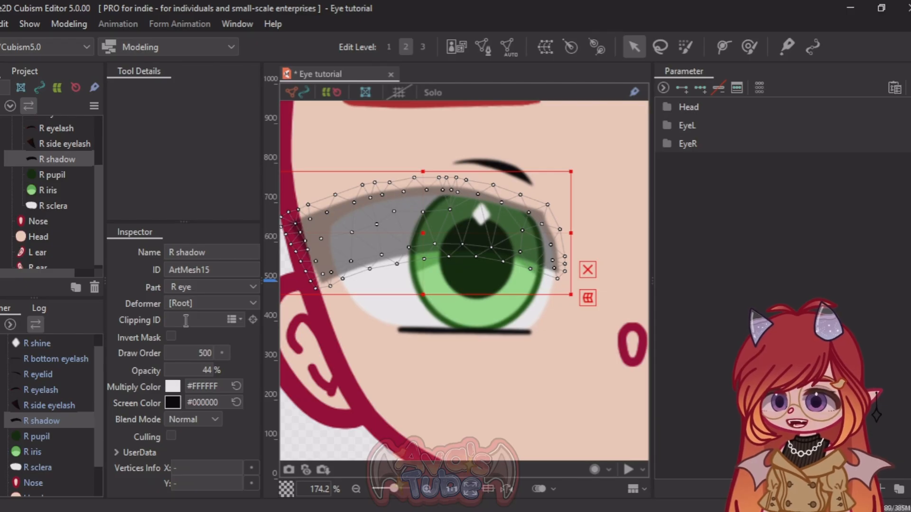
key(ctrl+v)
key(Return)
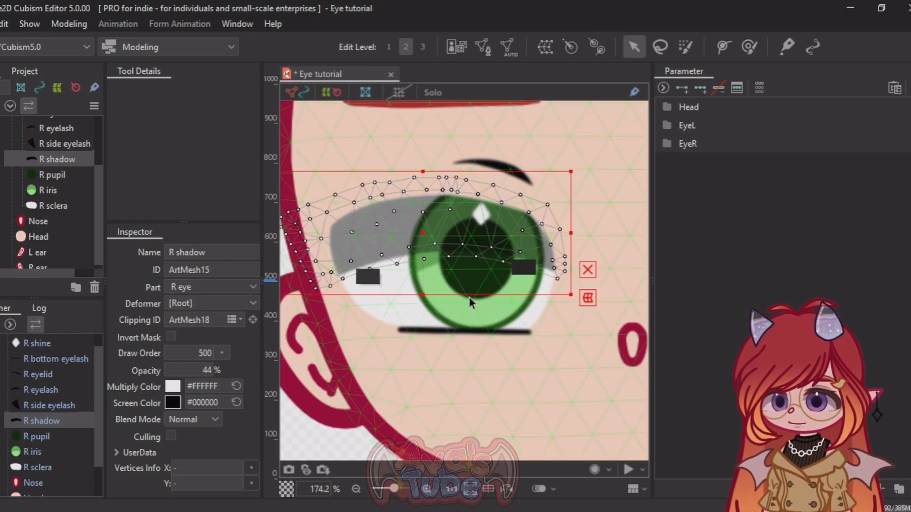
Step: Clip the R pupil to the sclera by setting its Clipping ID to ArtMesh18
click(471, 289)
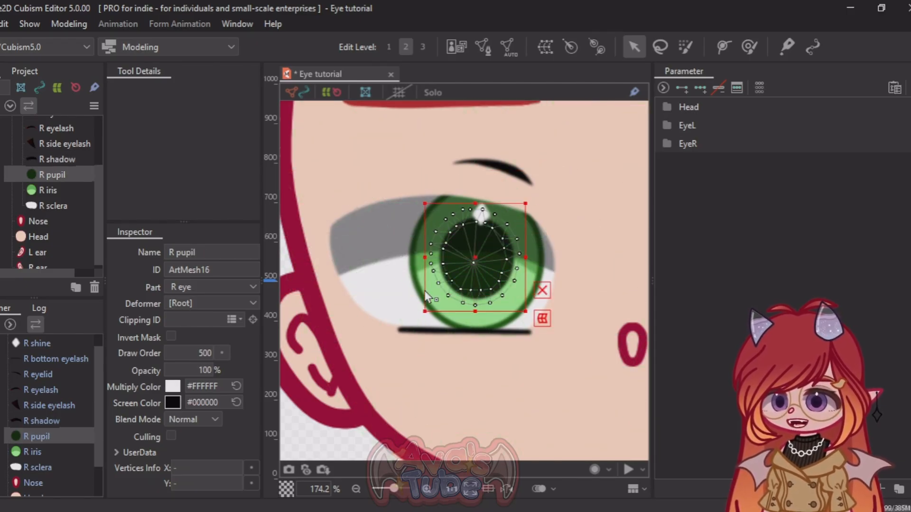
click(195, 319)
key(ctrl+v)
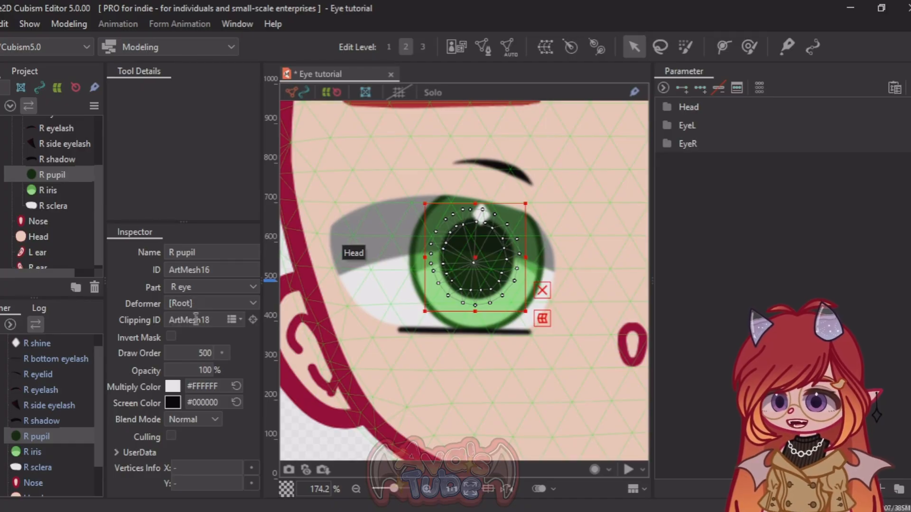
key(Return)
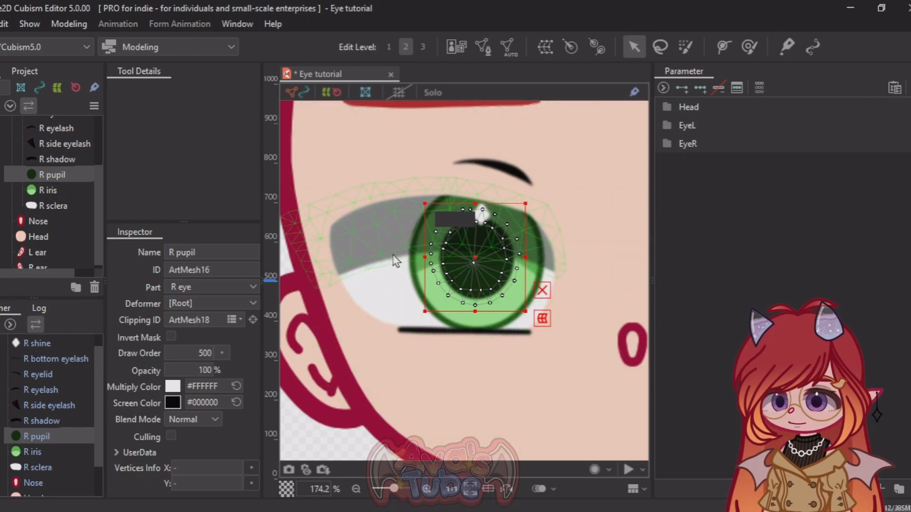
Step: Show the R eyelash and R side eyelash again and select the R side eyelash
scroll(394, 258, down, 3)
scroll(394, 256, up, 3)
scroll(32, 219, up, 3)
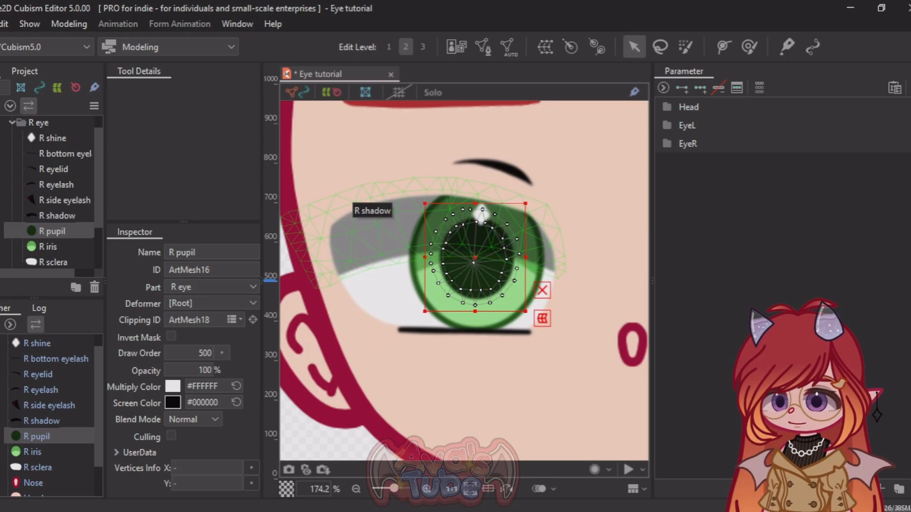
click(67, 199)
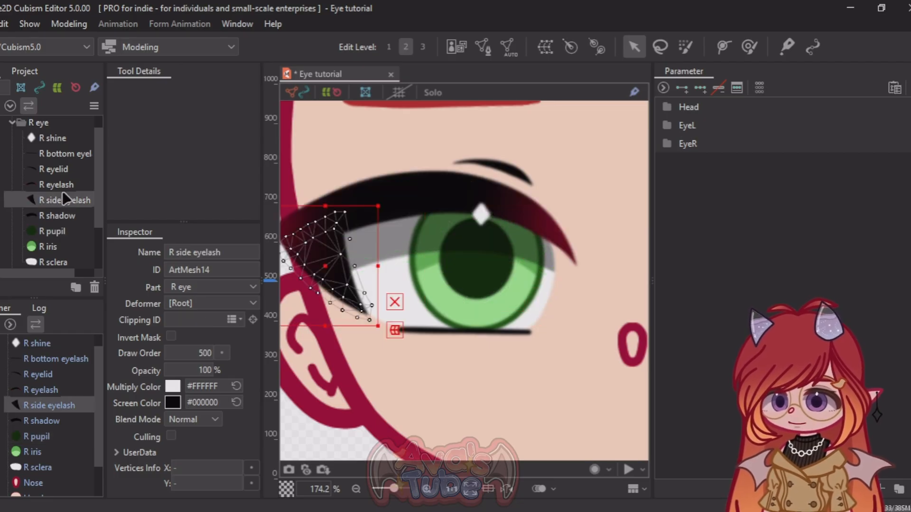
Step: Expand the EyeR parameter folder to access the right eye's open, smile and eyeball parameters
click(667, 126)
click(667, 127)
click(668, 144)
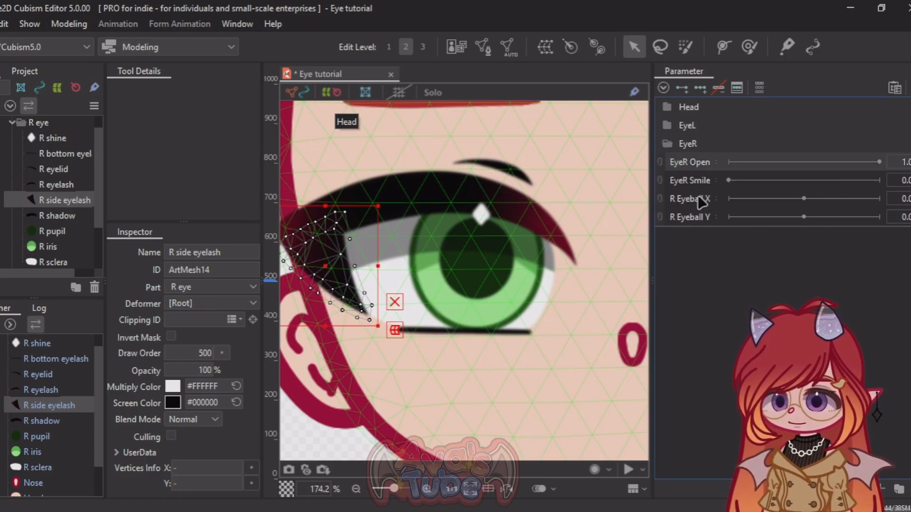
scroll(470, 204, down, 5)
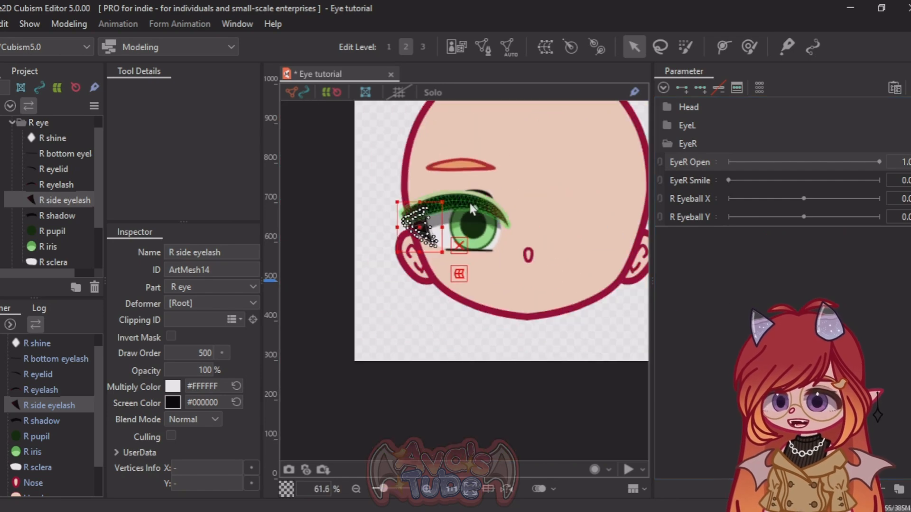
scroll(470, 203, up, 5)
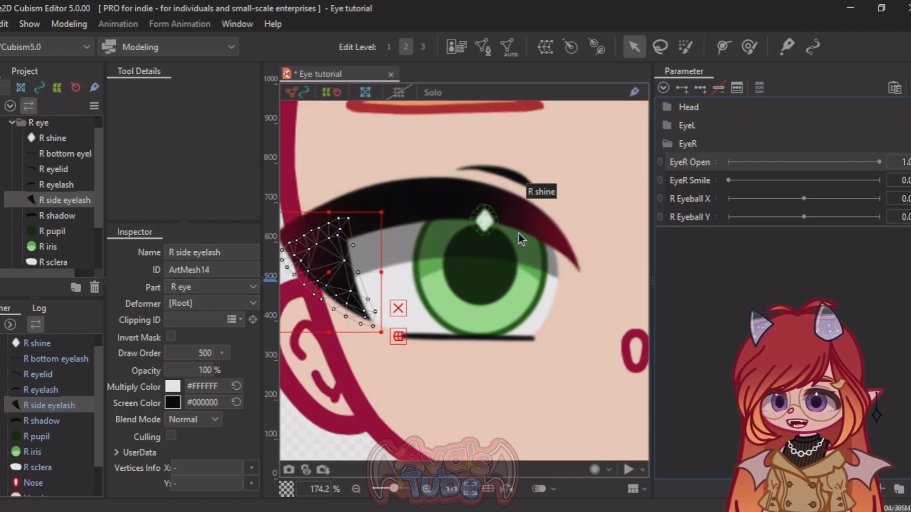
Step: Review the EyeR Open parameter's minimum, default and maximum range values
right_click(696, 163)
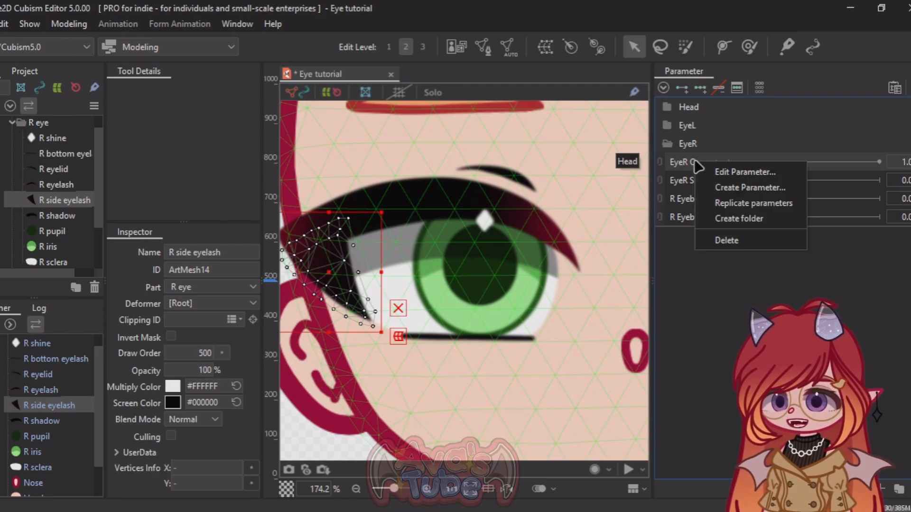
click(733, 172)
double_click(484, 237)
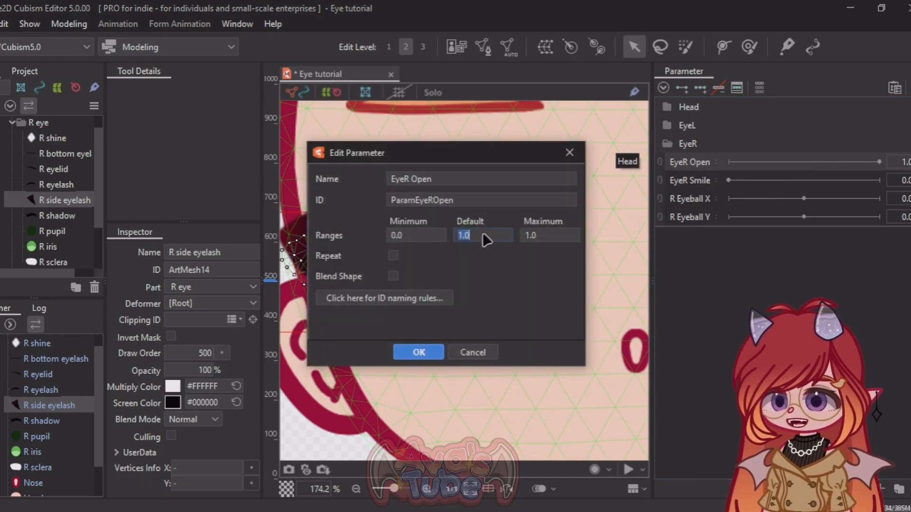
click(419, 352)
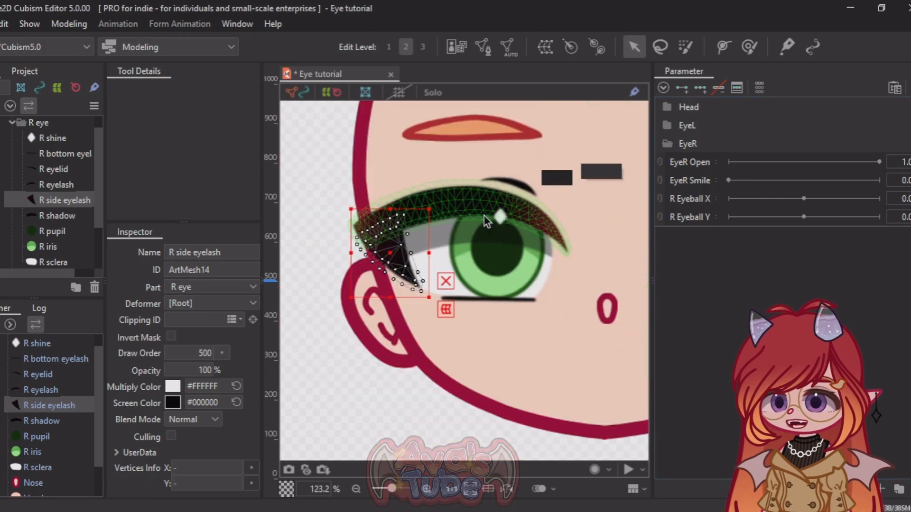
Step: Select the R eyelash and draw a five-point deform path along its length, from the outer corner past the inner tip
scroll(487, 220, up, 3)
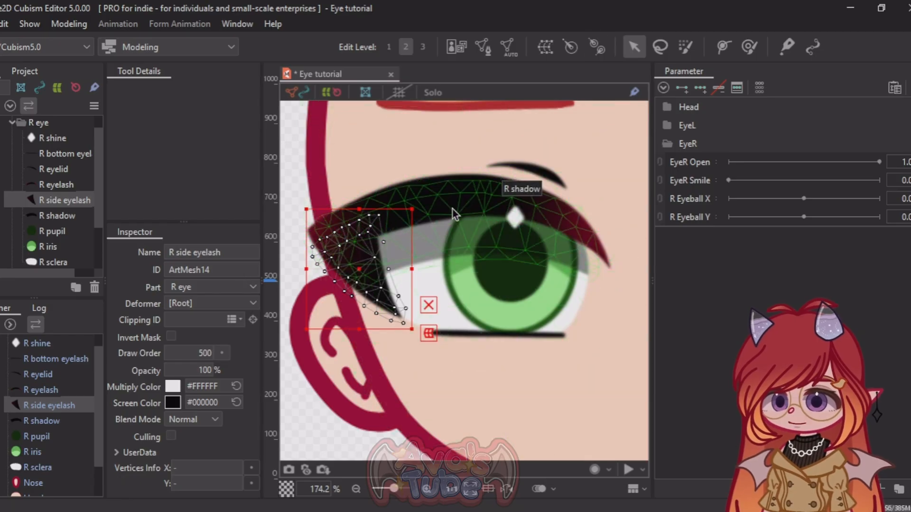
click(450, 205)
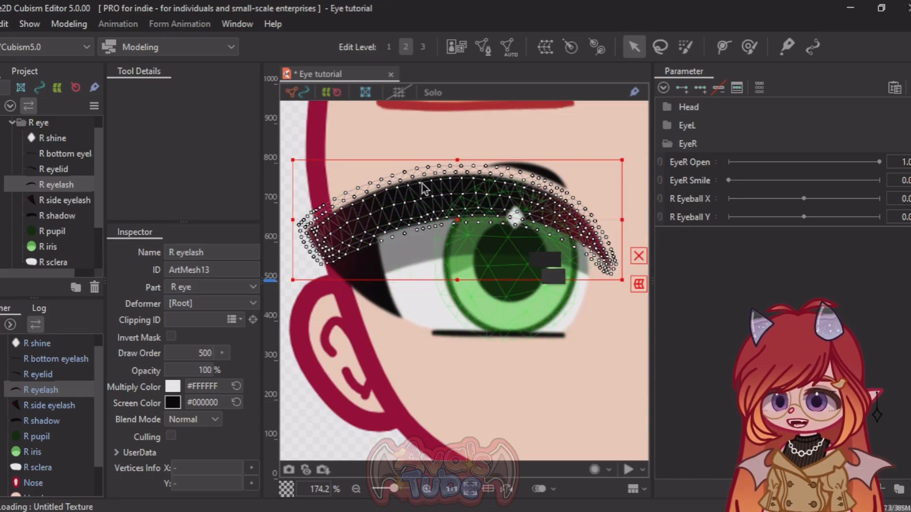
scroll(424, 189, down, 2)
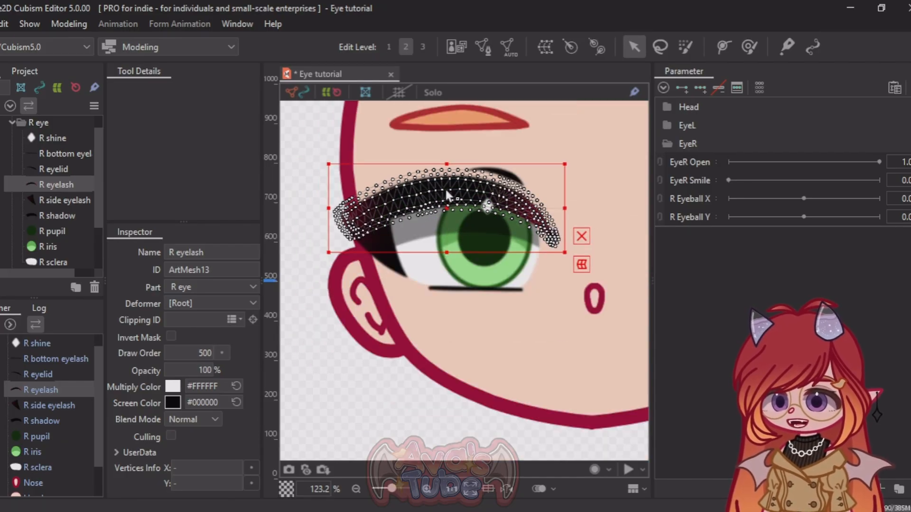
scroll(354, 208, up, 2)
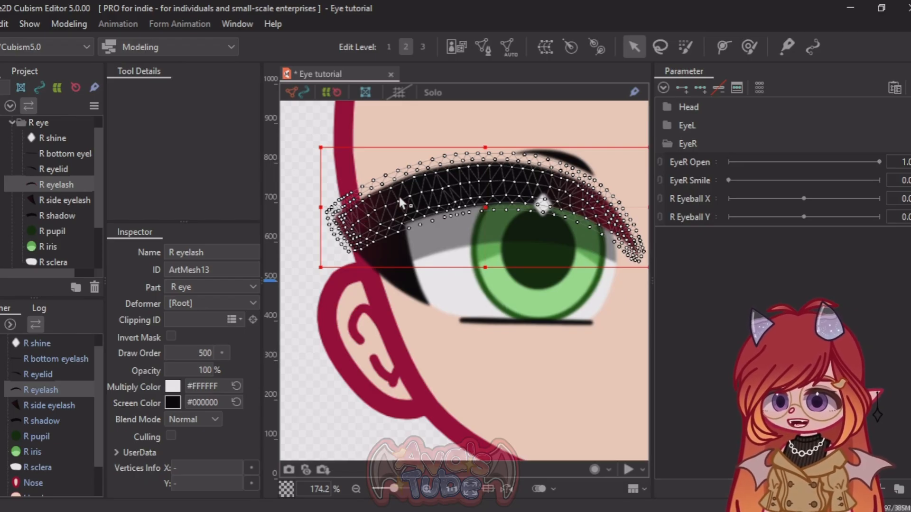
scroll(378, 214, down, 2)
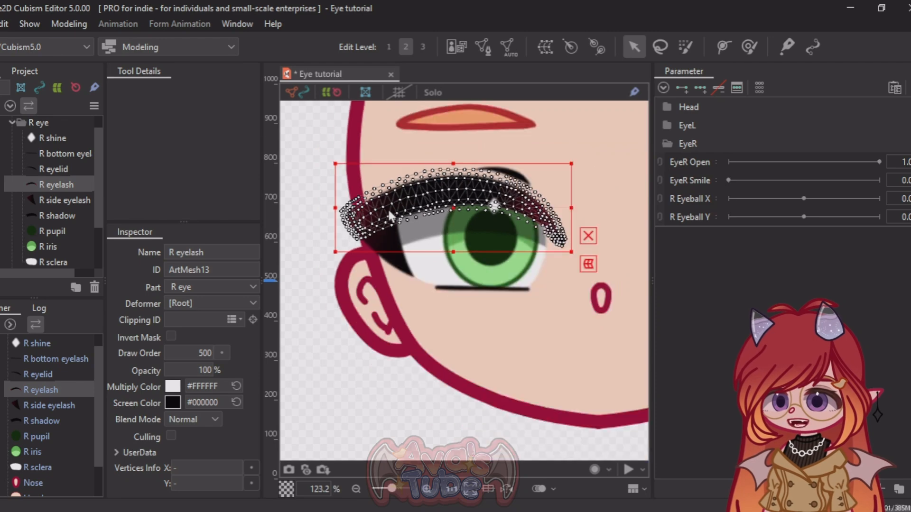
scroll(390, 217, up, 2)
scroll(313, 206, down, 2)
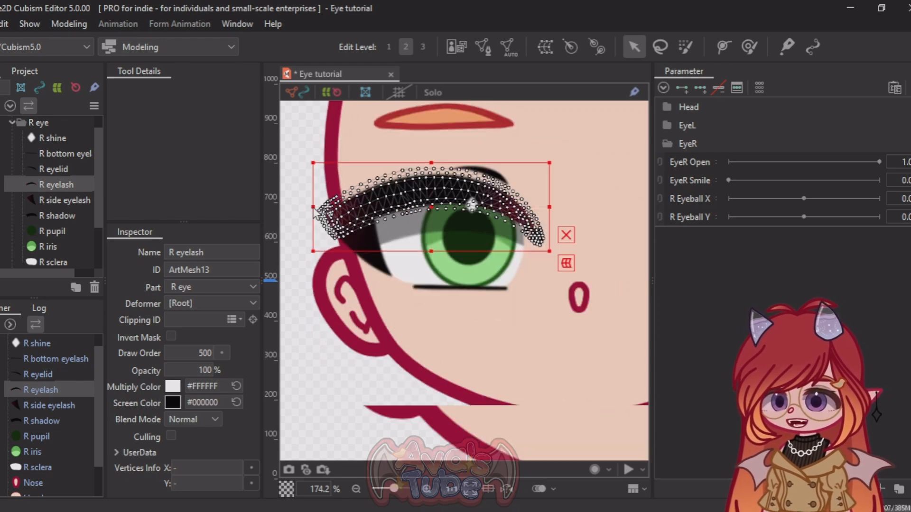
scroll(358, 203, up, 2)
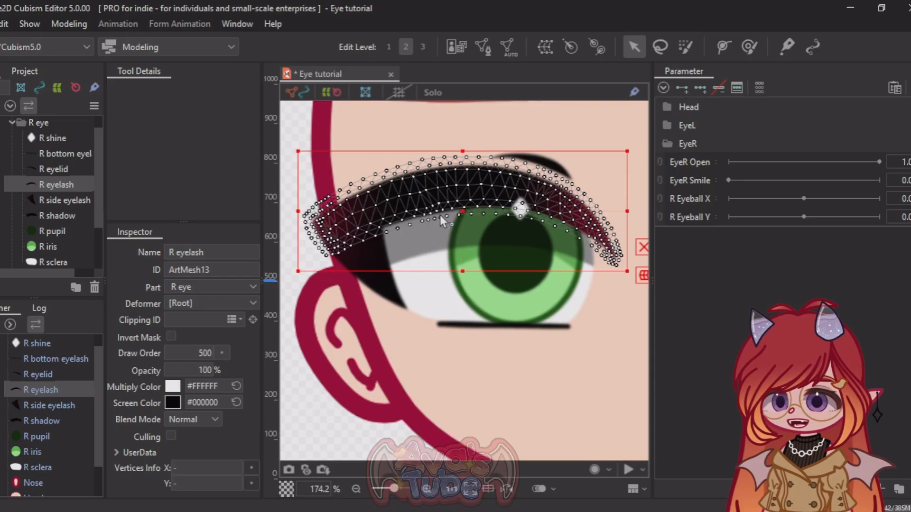
click(723, 48)
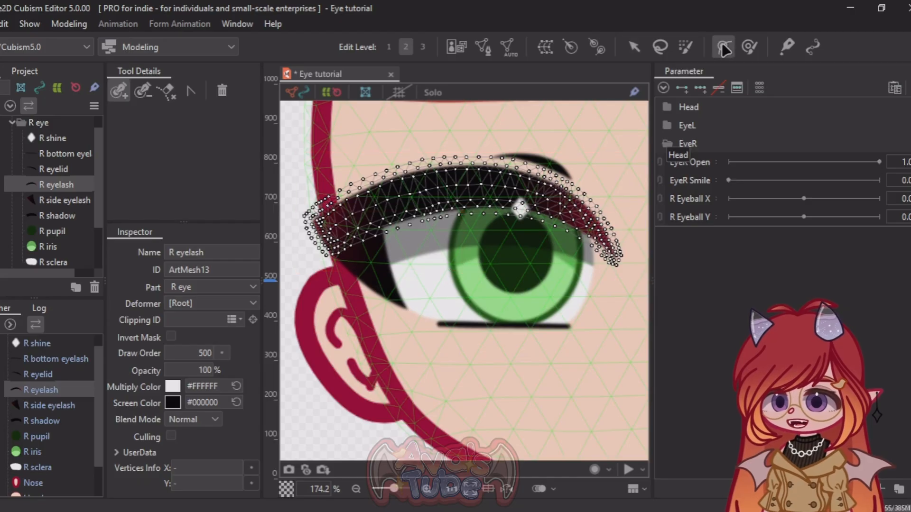
click(329, 231)
click(405, 194)
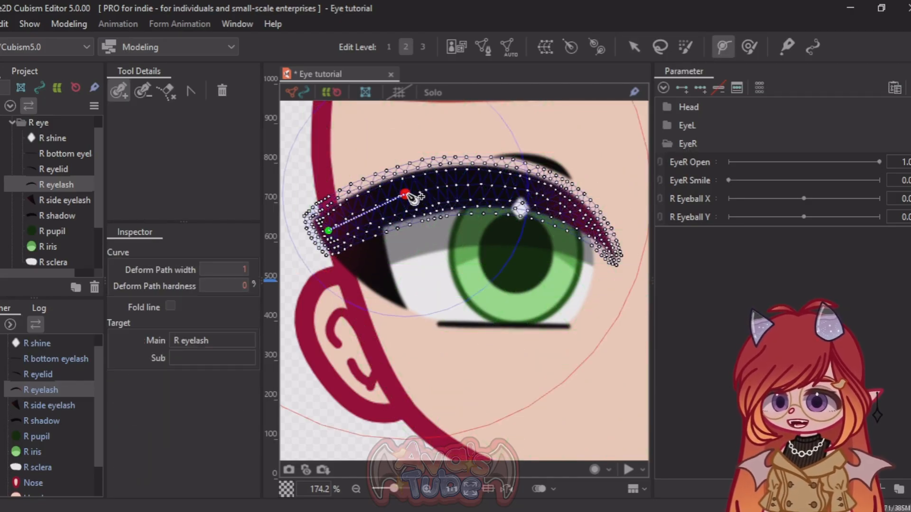
click(499, 187)
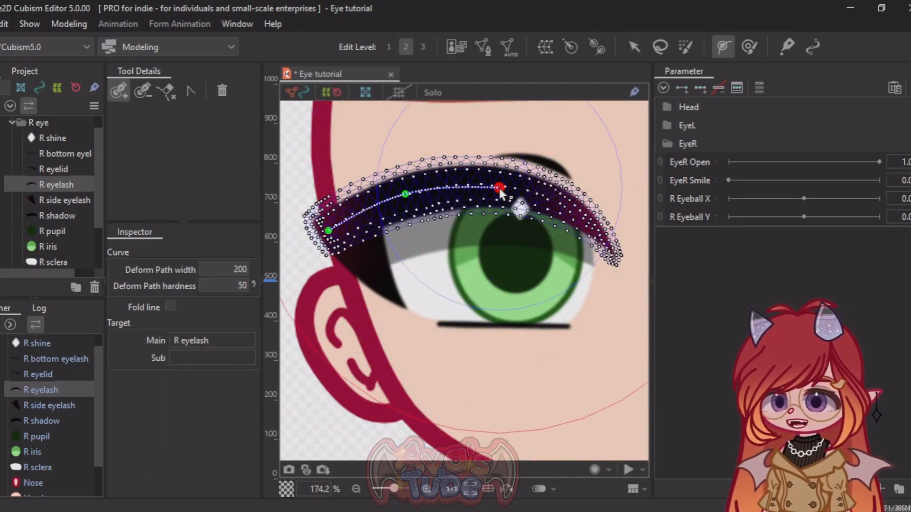
click(594, 224)
click(626, 286)
Step: Reposition the deform path points so they are evenly spaced along the curve of the R eyelash
drag(499, 187, 478, 183)
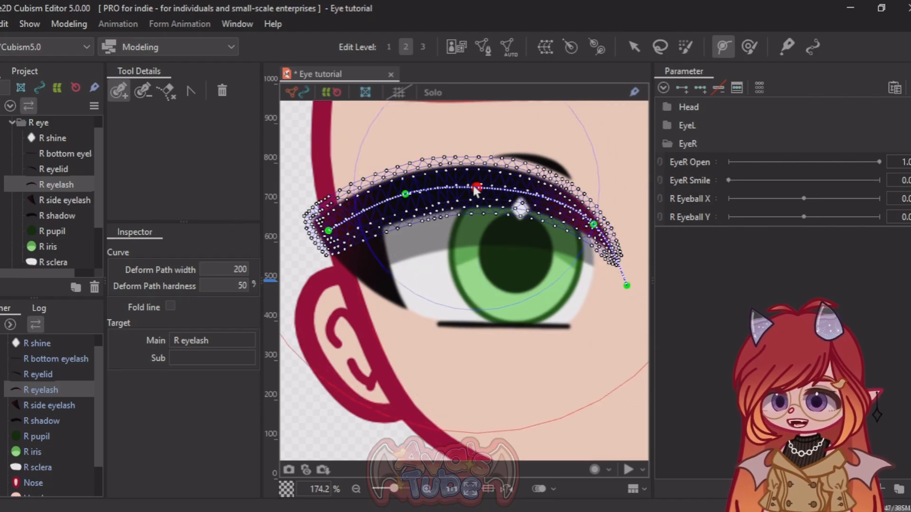
drag(404, 195, 376, 206)
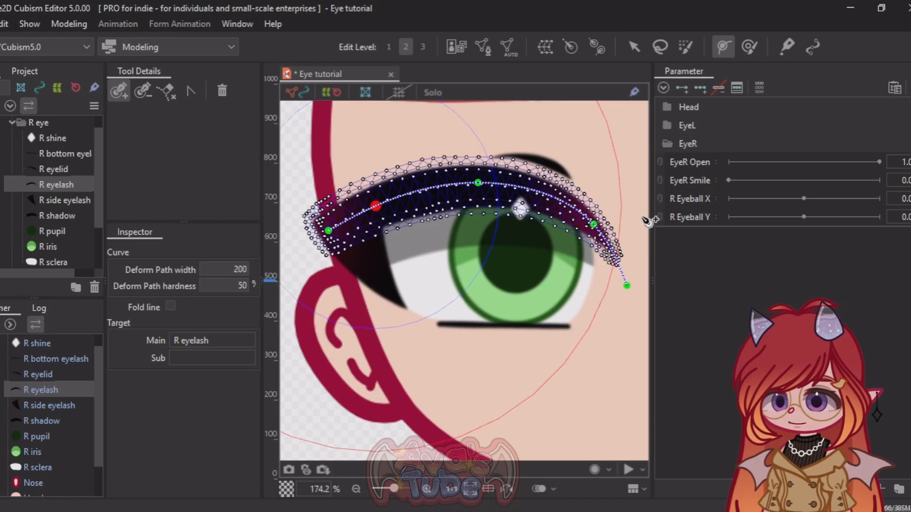
drag(594, 224, 565, 209)
drag(624, 283, 629, 273)
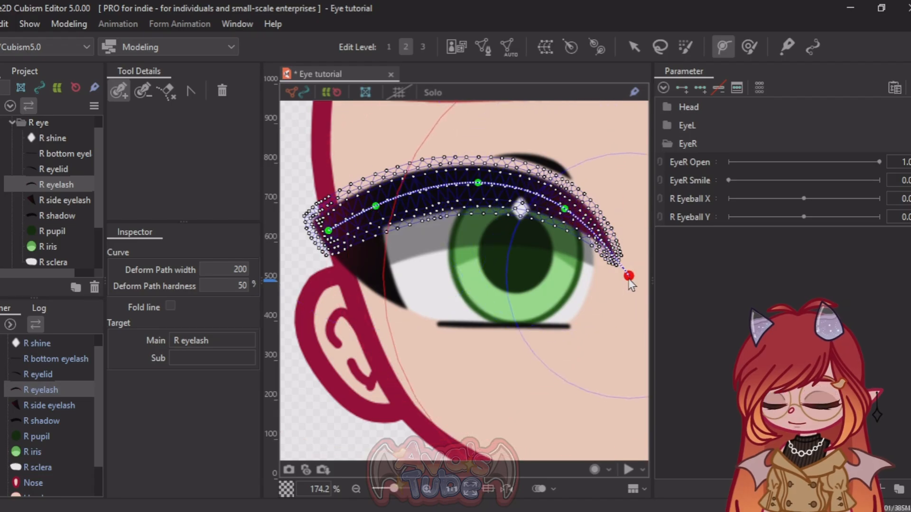
click(636, 46)
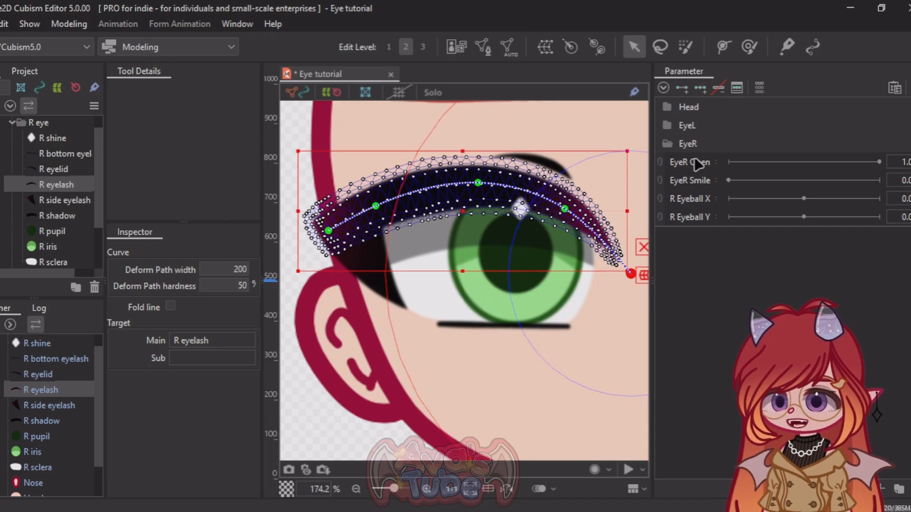
Step: Add two keyforms to EyeR Open for the R eyelash and keep the parameter at 1.0
click(684, 161)
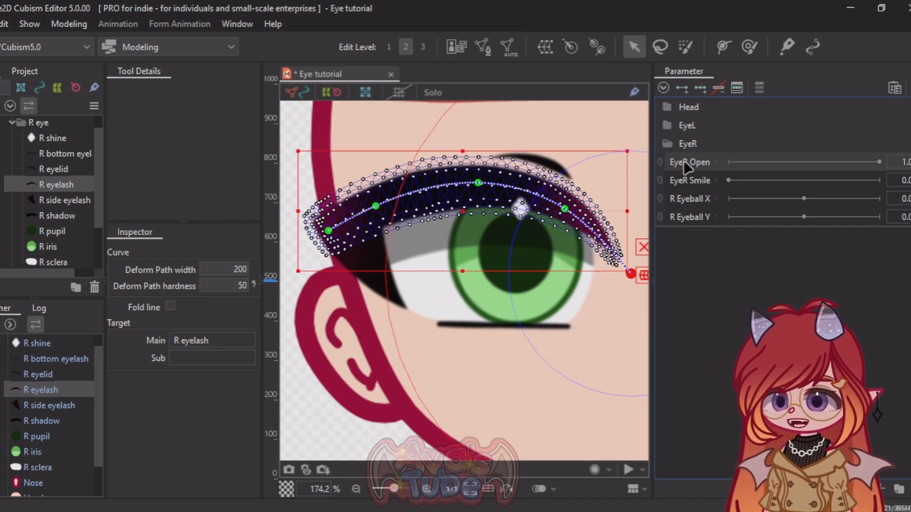
click(681, 84)
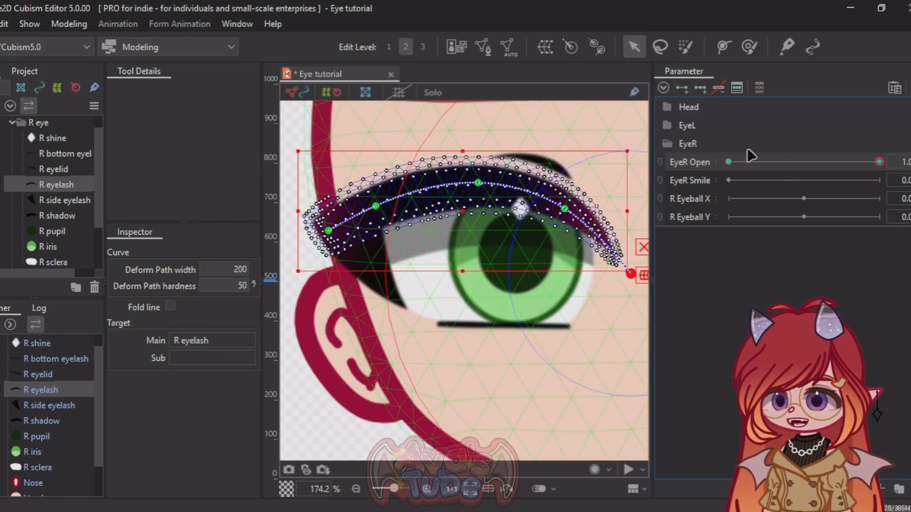
drag(878, 164, 897, 167)
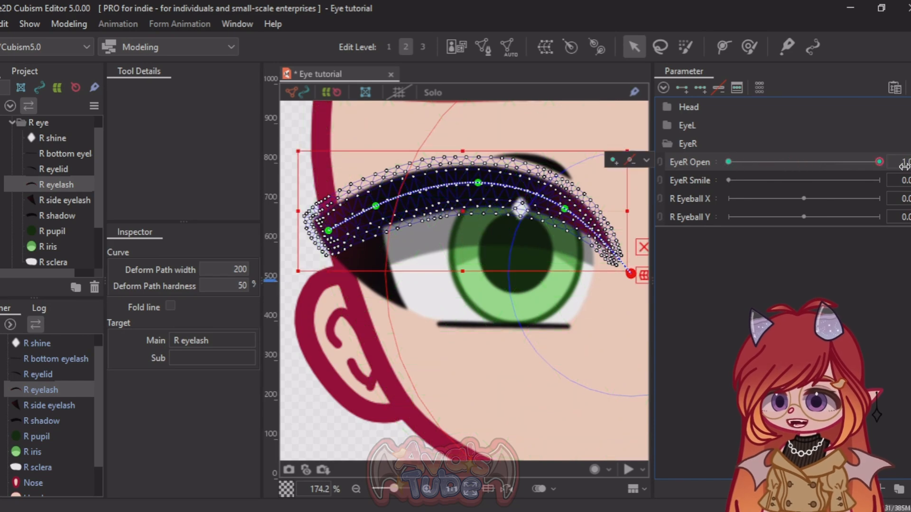
drag(798, 158, 904, 166)
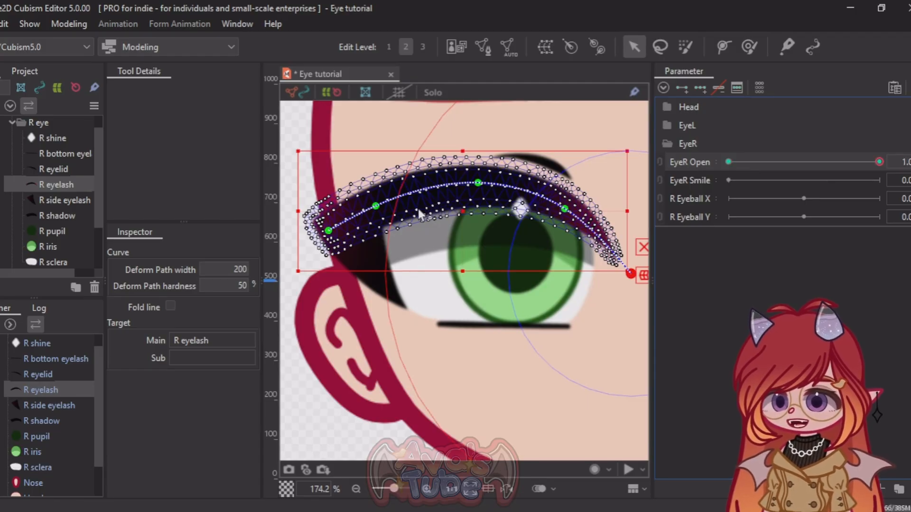
Step: Pull the three middle deform path points of the R eyelash down to bend it into a closed-eye curve
drag(379, 212, 378, 255)
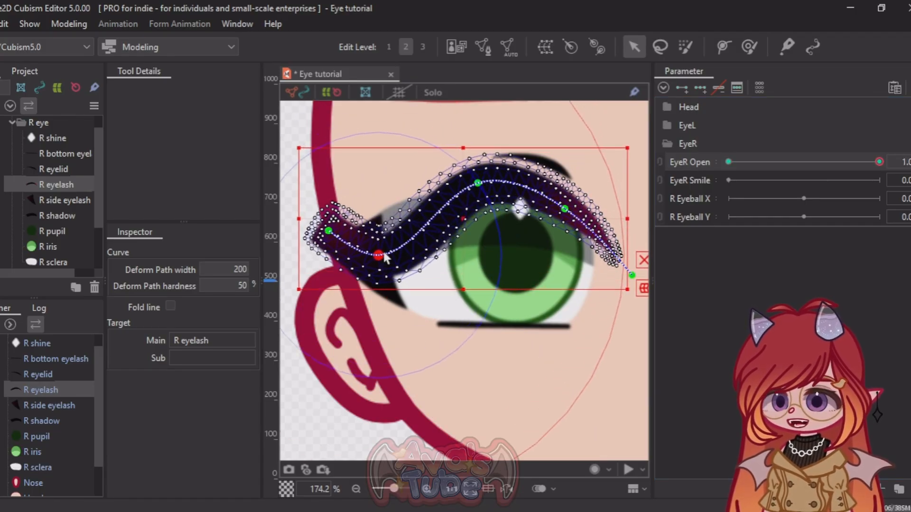
drag(477, 187, 480, 269)
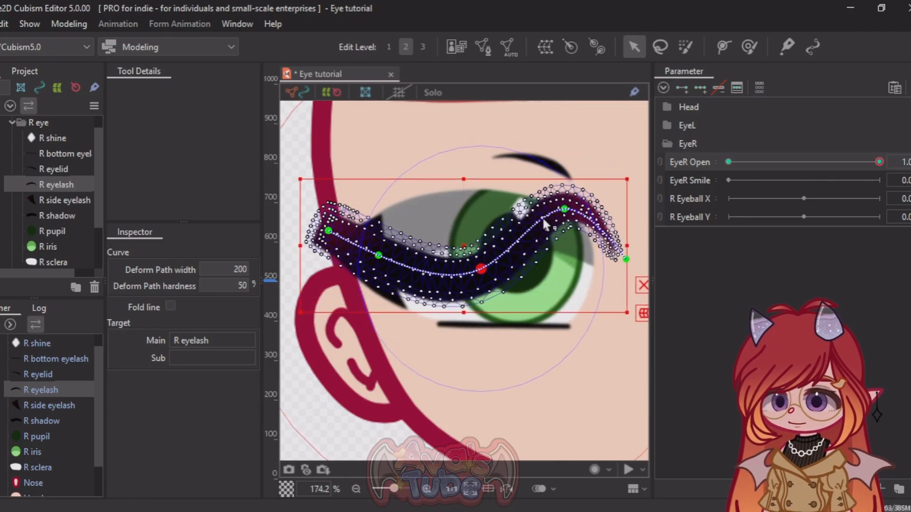
drag(565, 210, 565, 256)
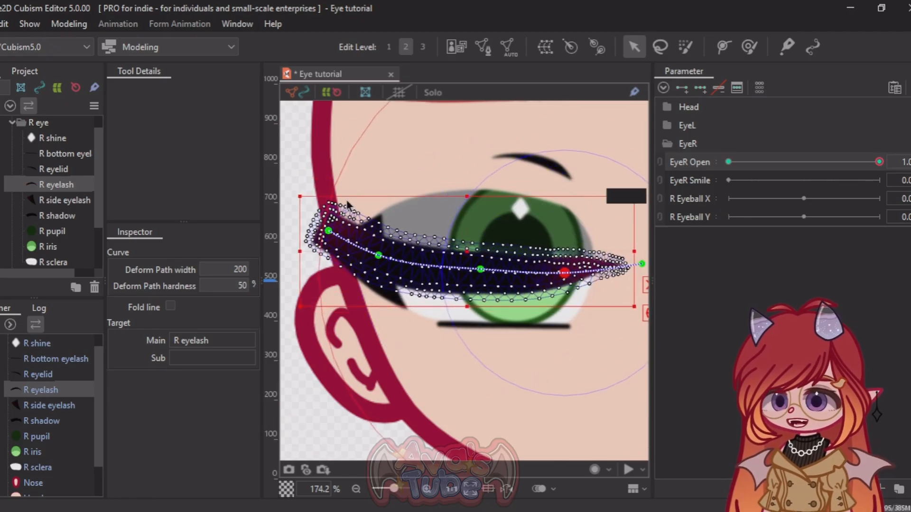
Step: Move the whole R eyelash down toward the bottom eyelash at the 1.0 key of EyeR Open
scroll(306, 195, down, 3)
scroll(306, 194, up, 1)
scroll(311, 205, down, 1)
scroll(447, 211, up, 1)
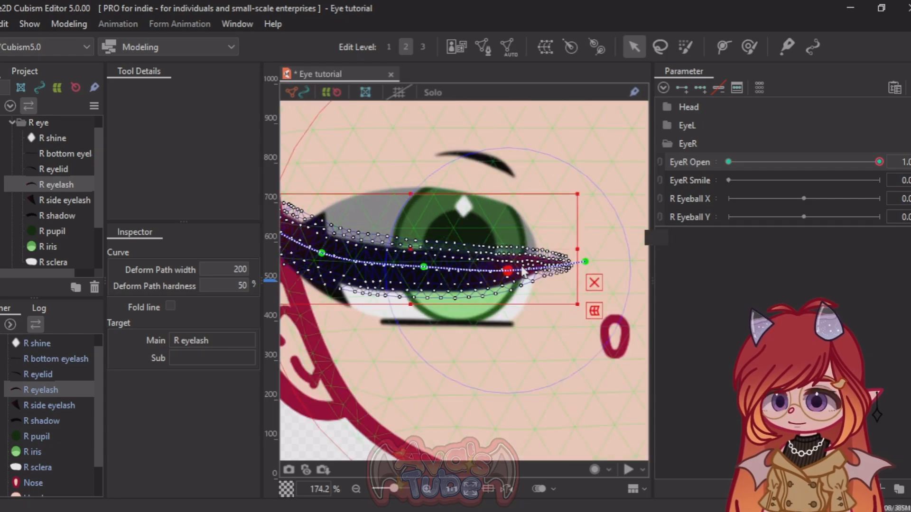
mouse_move(403, 245)
mouse_down()
mouse_move(409, 209)
mouse_move(417, 232)
mouse_move(400, 238)
mouse_move(404, 259)
mouse_up()
drag(425, 290, 423, 306)
key(ctrl+z)
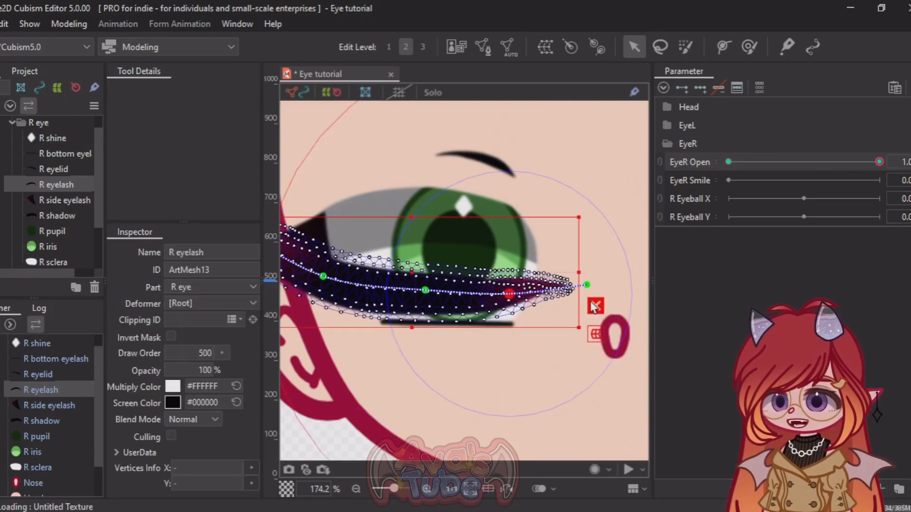
Step: Raise the inner end of the R eyelash's deform path and adjust its middle points into a smooth downward arc
drag(587, 285, 587, 269)
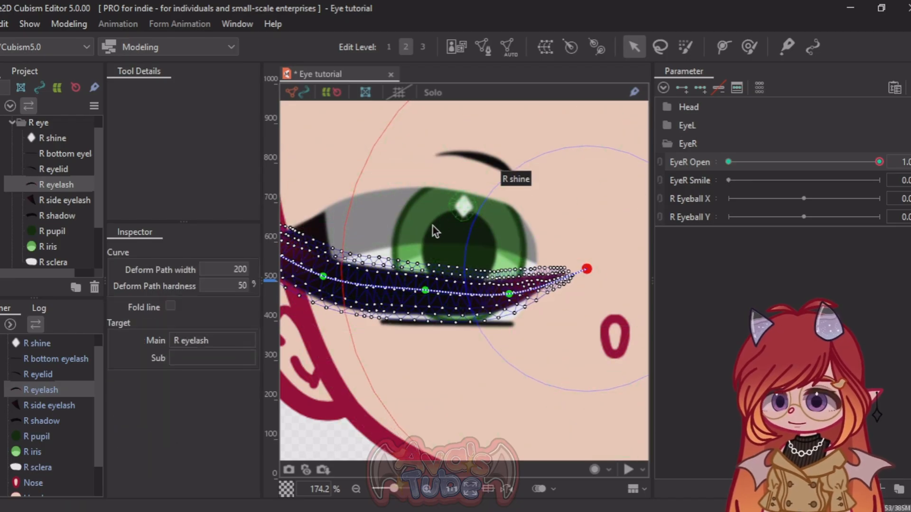
scroll(435, 232, down, 4)
scroll(398, 261, up, 2)
scroll(425, 272, up, 2)
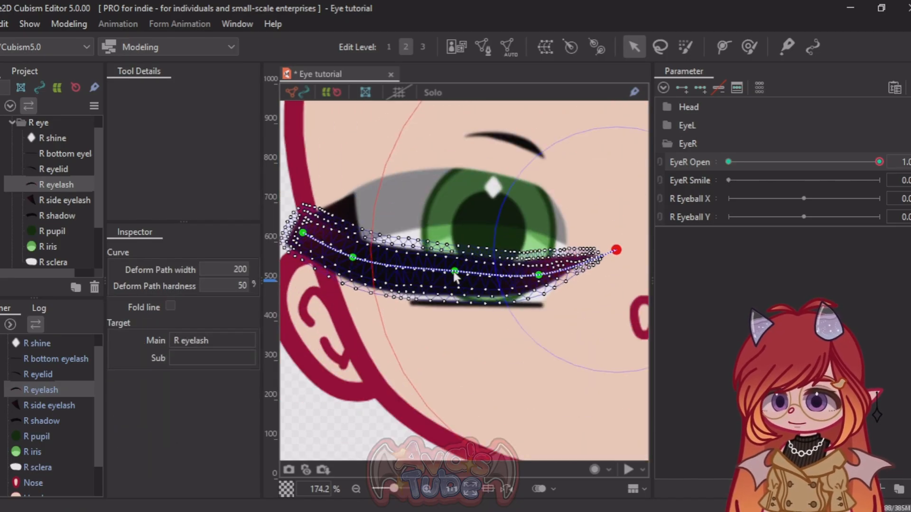
click(445, 269)
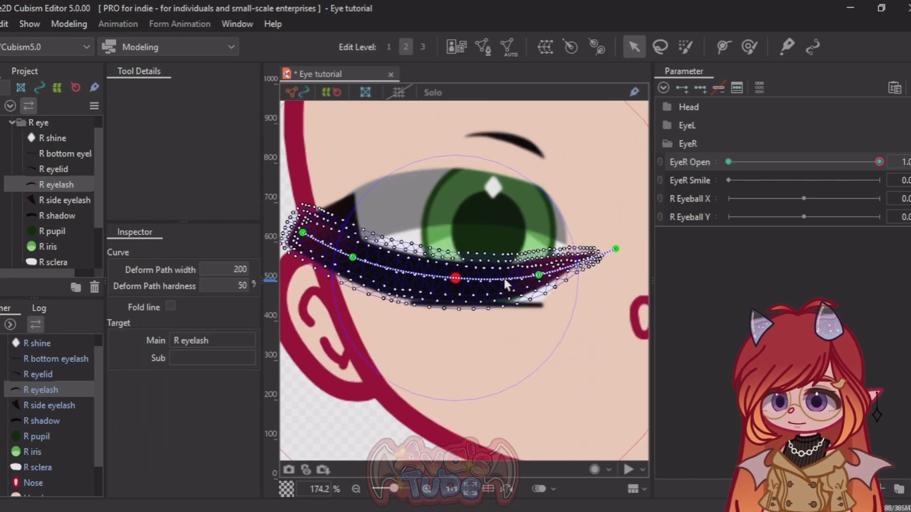
click(615, 248)
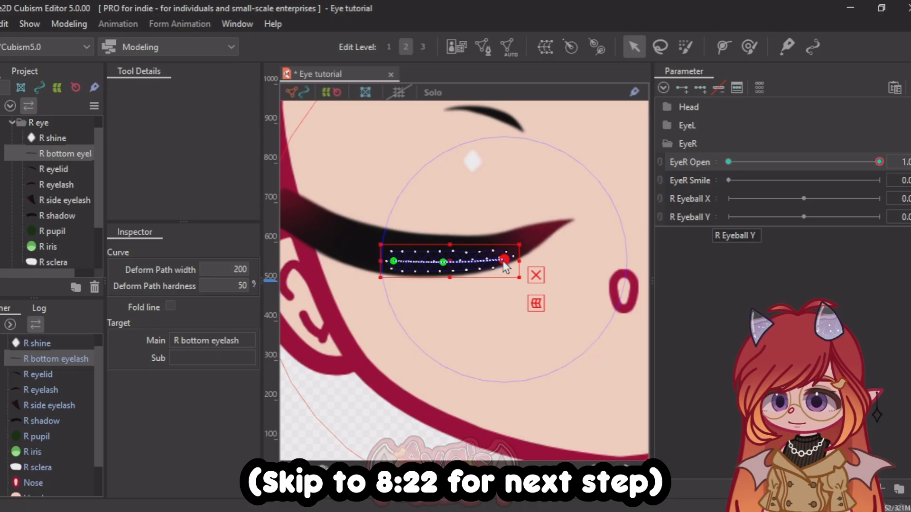
Step: Adjust the R bottom eyelash's deform path points so it tucks inside the closed R eyelash at EyeR Open 1.0
click(879, 161)
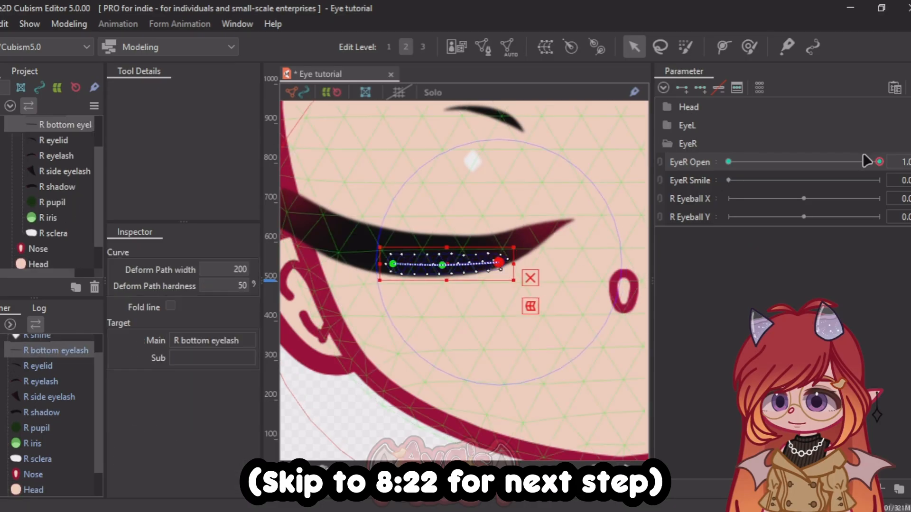
drag(504, 260, 523, 258)
drag(451, 264, 462, 264)
click(879, 162)
Step: Move the R eyelid line down toward the closed eyelash and rotate it slightly clockwise at EyeR Open 1.0
scroll(531, 168, down, 5)
click(501, 132)
drag(501, 134, 517, 170)
drag(563, 146, 567, 156)
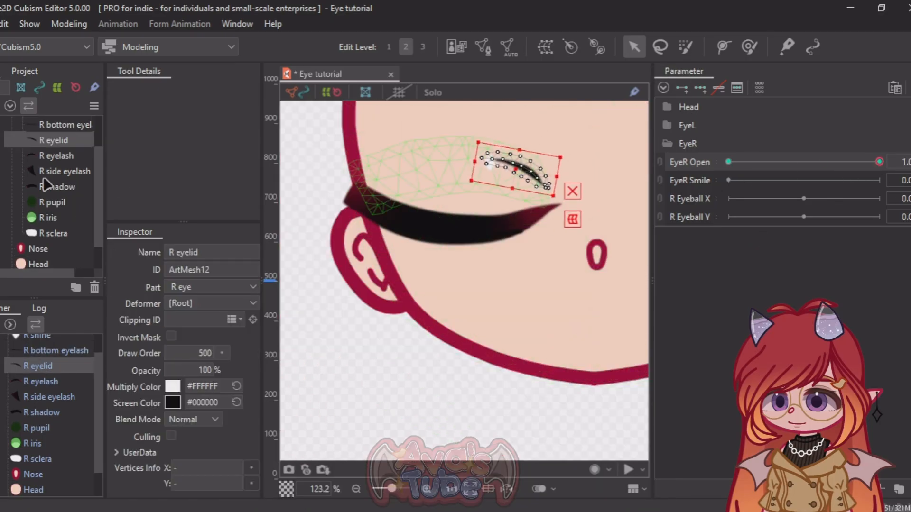
Step: Move the R shine down behind the closed R eyelash at EyeR Open 1.0 and deselect it
scroll(44, 179, up, 3)
click(53, 156)
drag(490, 163, 495, 236)
key(Escape)
Step: Set EyeR Open to 0.0 and inspect the right eye's shape at that key
drag(879, 161, 681, 172)
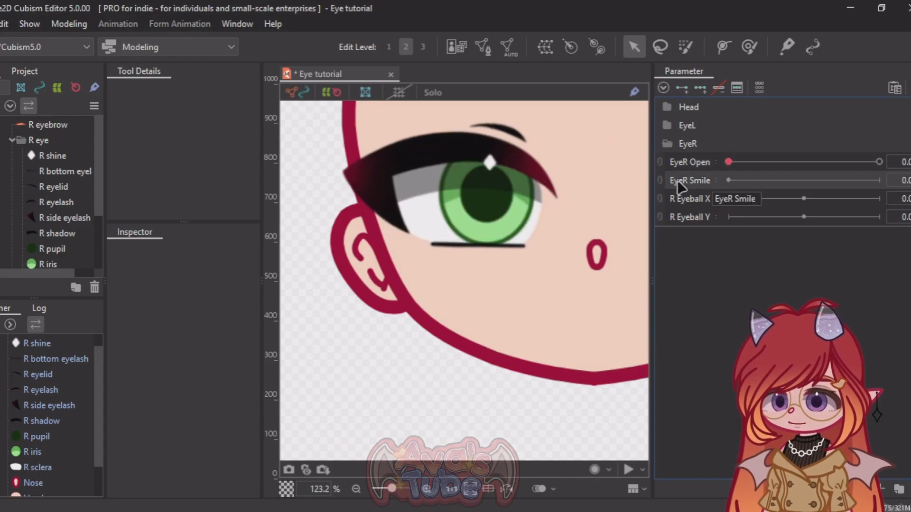
scroll(371, 205, down, 3)
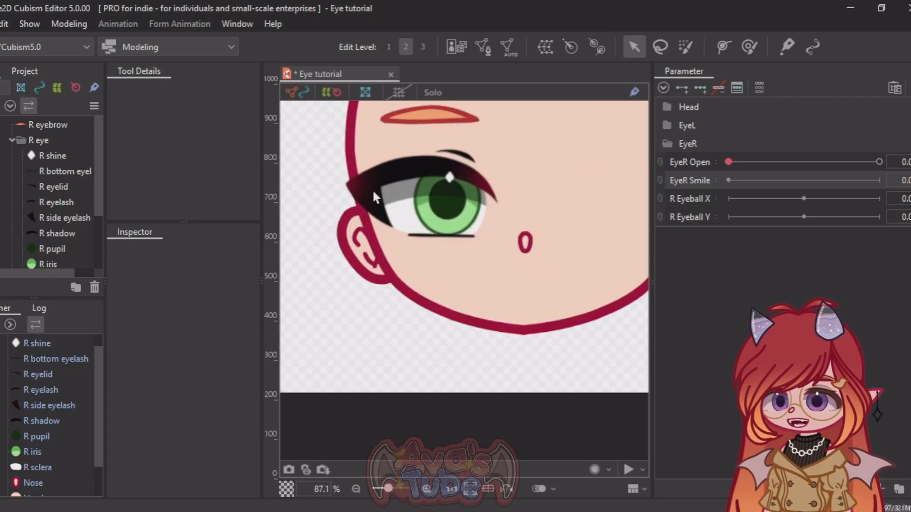
scroll(372, 189, up, 3)
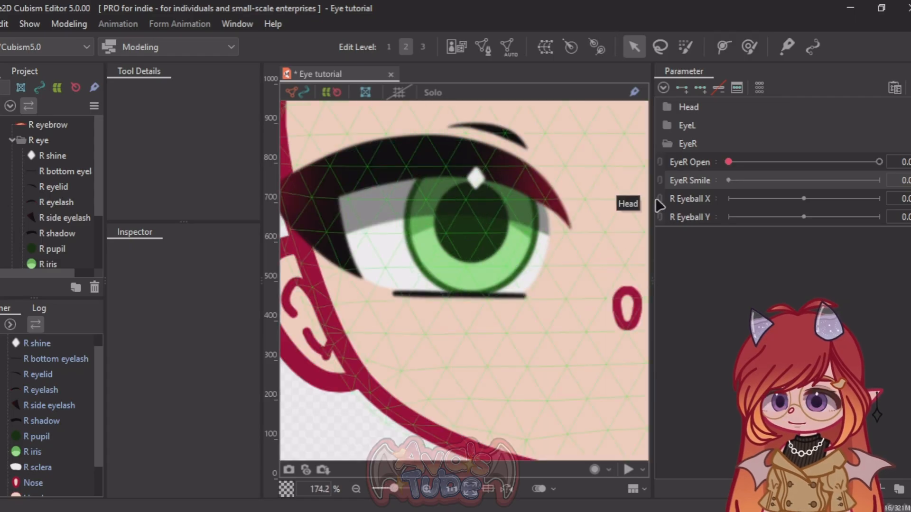
Step: Create a warp deformer named "R eye warp" as the parent of the R iris and R pupil
scroll(46, 213, down, 2)
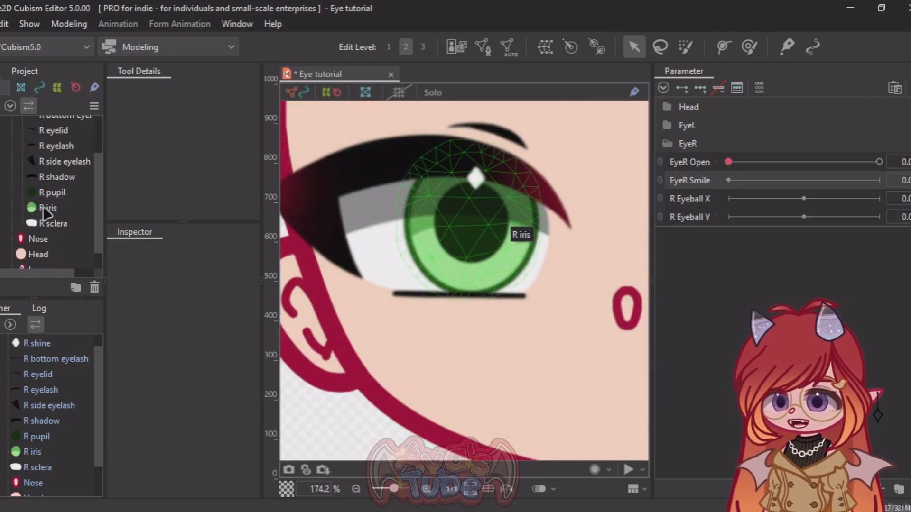
click(47, 207)
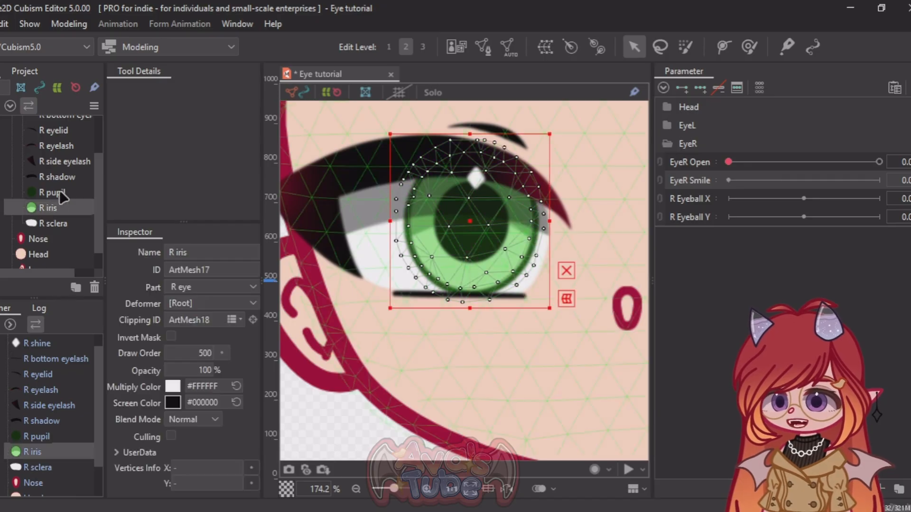
ctrl+click(56, 192)
click(546, 47)
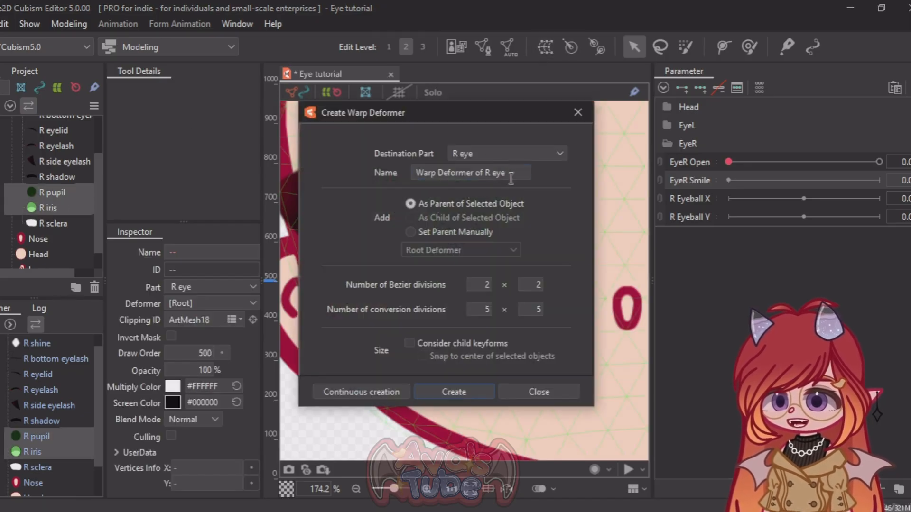
text(R eye warp)
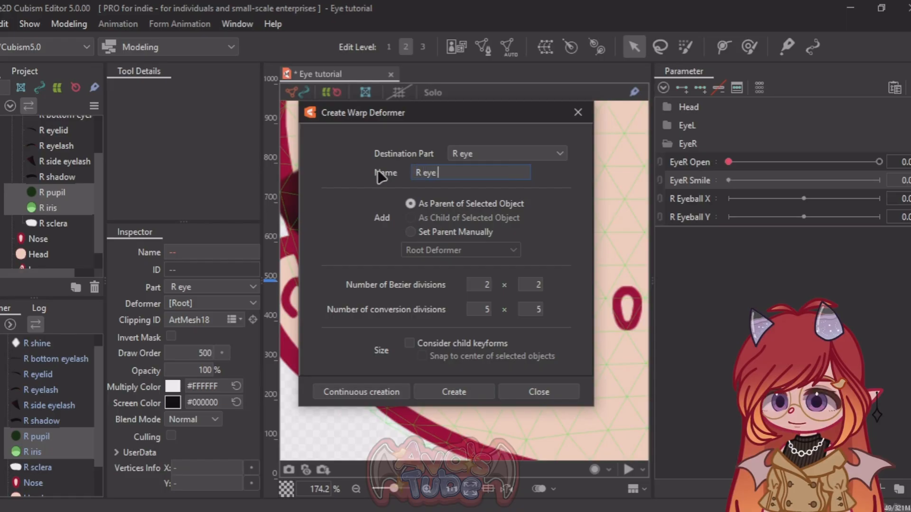
click(476, 397)
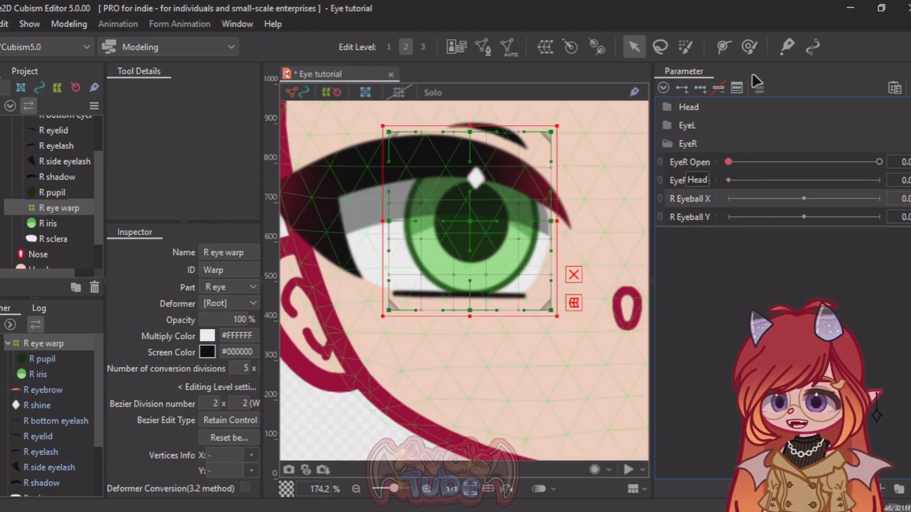
Step: Add three keys to R Eyeball X for R eye warp, shifting it toward the nose at 1.0 and toward the ear at -1.0
click(685, 81)
click(703, 86)
drag(829, 198, 879, 199)
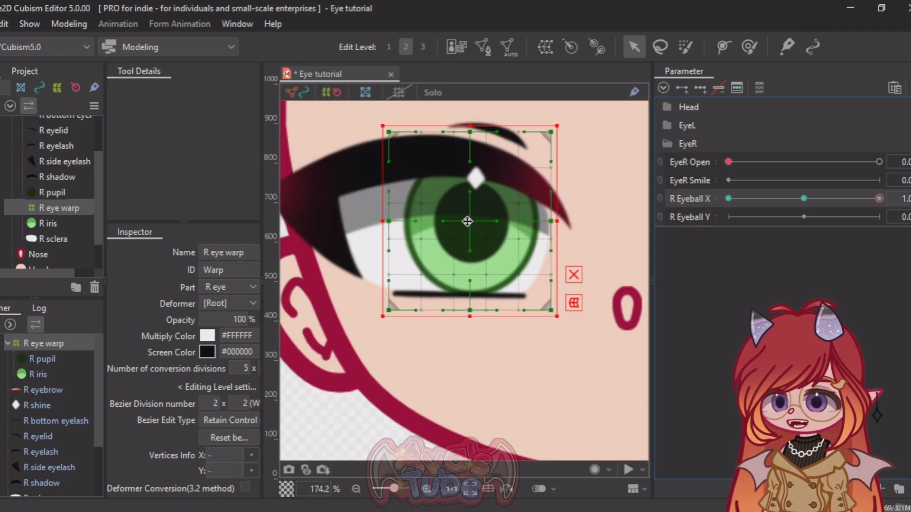
drag(478, 223, 370, 232)
click(728, 198)
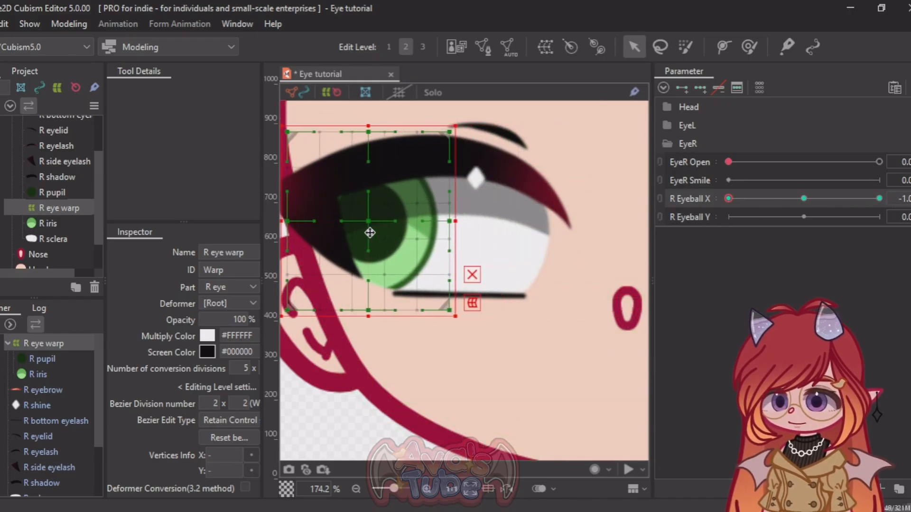
click(804, 198)
Step: Add three keys to R Eyeball Y for R eye warp, moving it up at 1.0 and down at -1.0, and return to 0.0
click(681, 217)
click(700, 88)
click(879, 217)
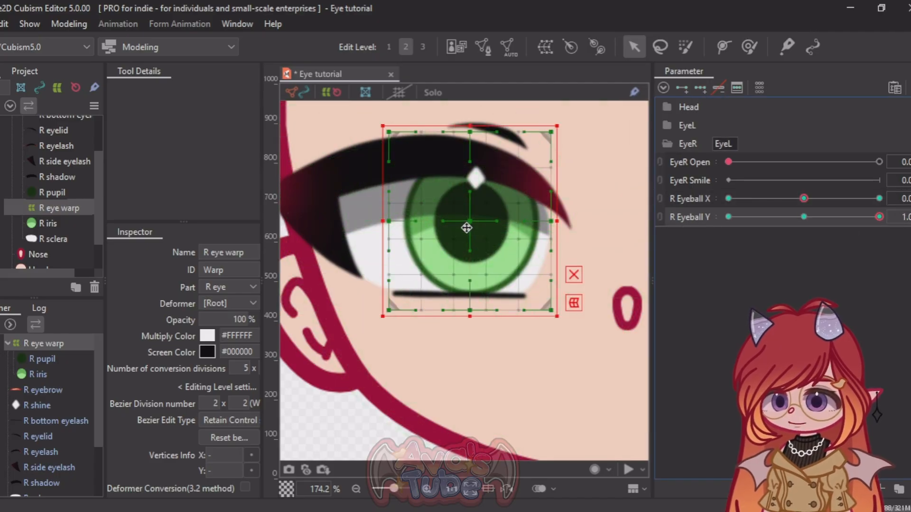
drag(467, 227, 467, 188)
click(728, 216)
drag(466, 220, 476, 277)
drag(728, 217, 804, 217)
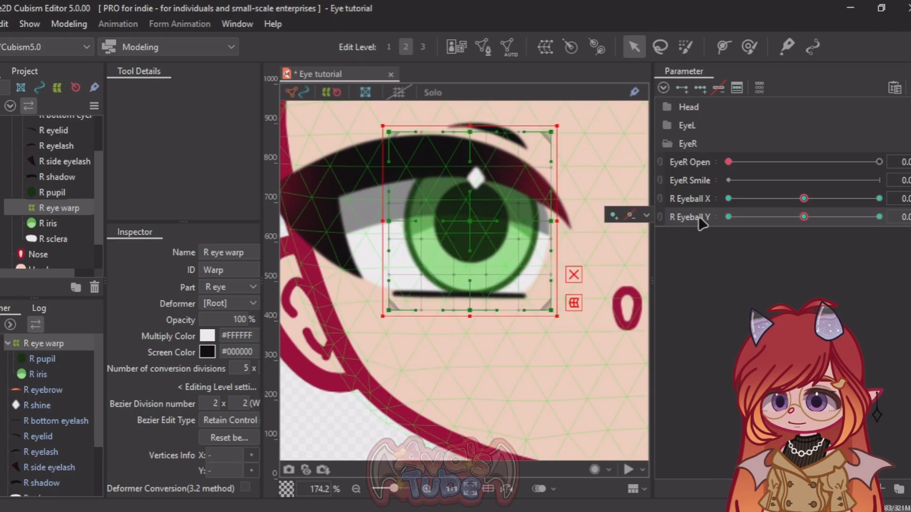
Step: Link R Eyeball X with R Eyeball Y and synthesize all four corner keys for the selected R eye warp
click(660, 207)
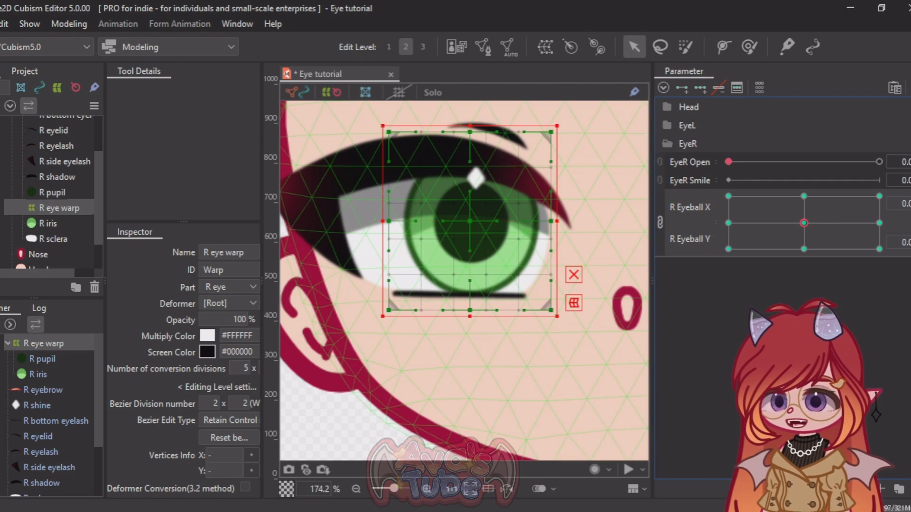
click(909, 88)
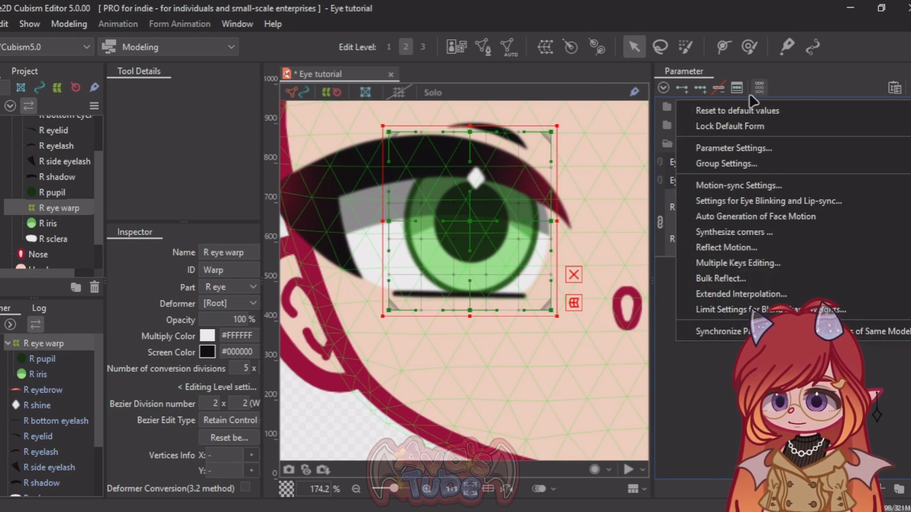
click(750, 234)
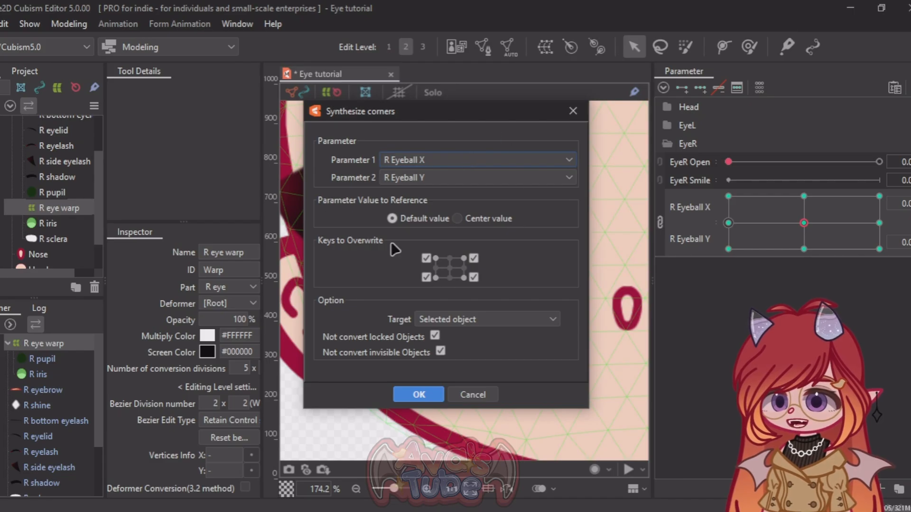
click(401, 394)
Step: Examine the iris movement across the linked R Eyeball X and Y keys and reset both values to 0
drag(803, 223, 729, 222)
click(879, 249)
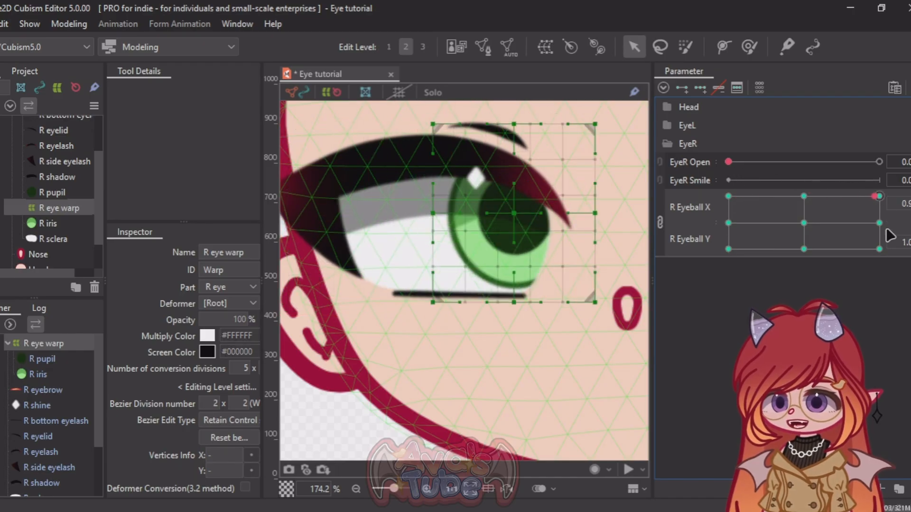
drag(879, 249, 804, 233)
key(ctrl+z)
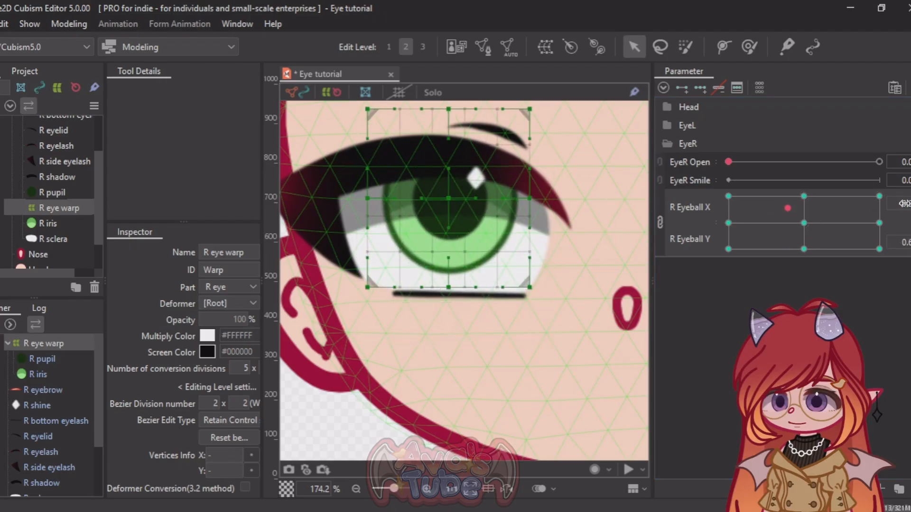
click(904, 243)
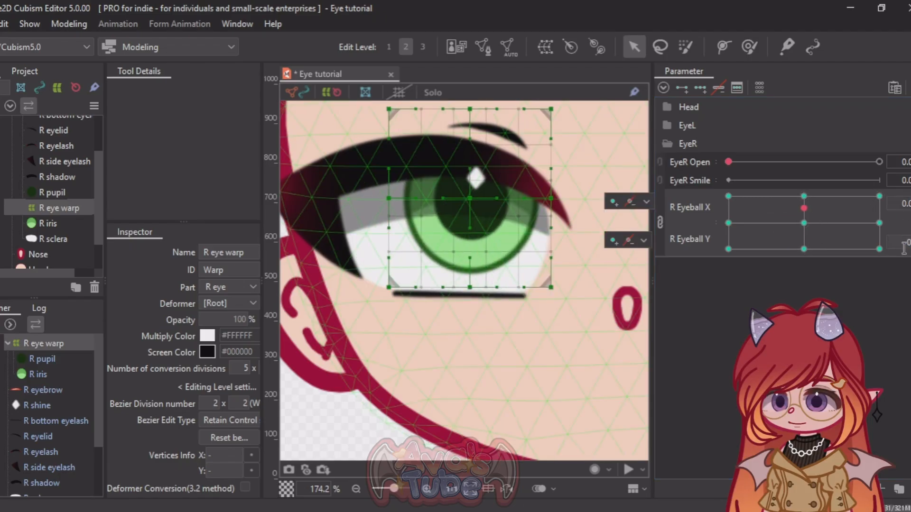
text(0)
key(Return)
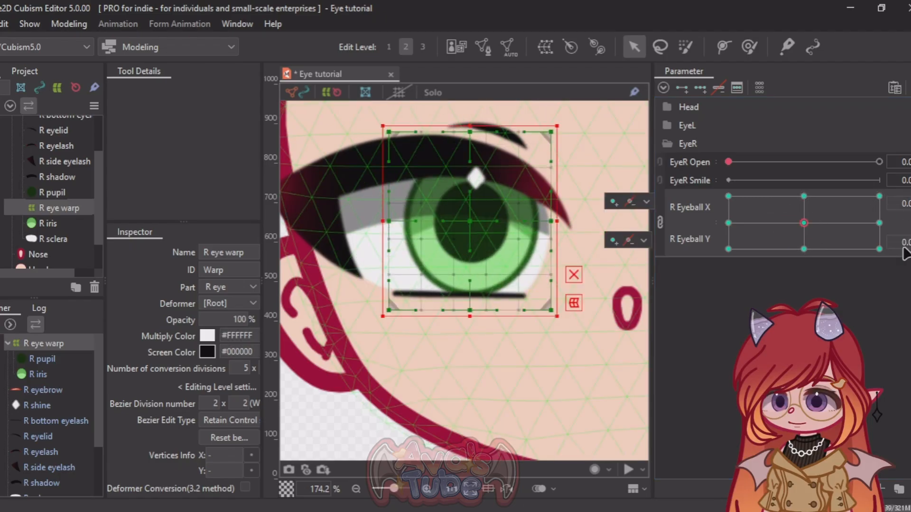
Step: Collapse the EyeR parameter group and deselect R eye warp to view the eye without its deformer frame
click(664, 143)
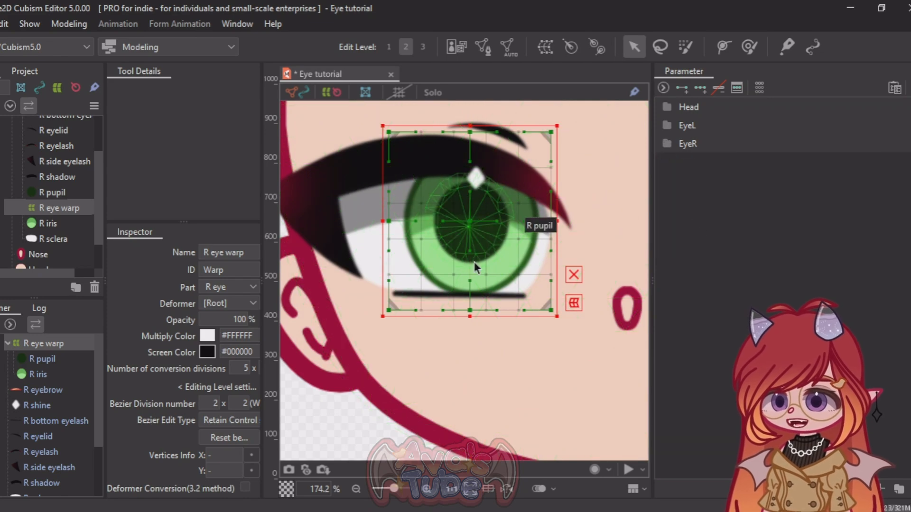
scroll(474, 261, down, 5)
scroll(474, 265, up, 4)
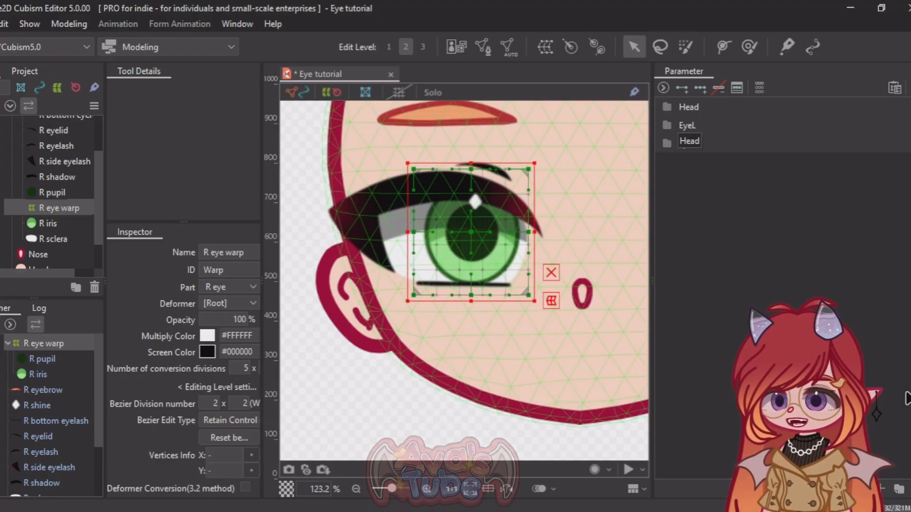
scroll(372, 255, down, 1)
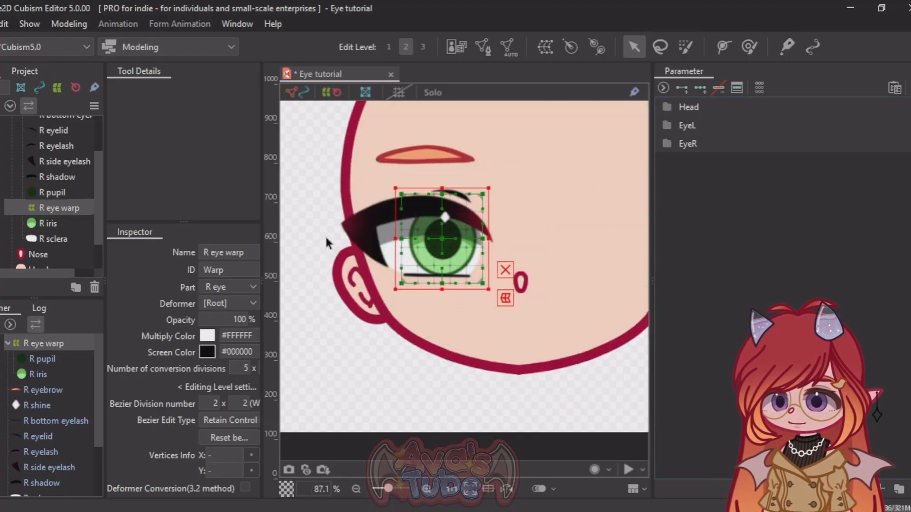
click(307, 211)
scroll(344, 219, up, 1)
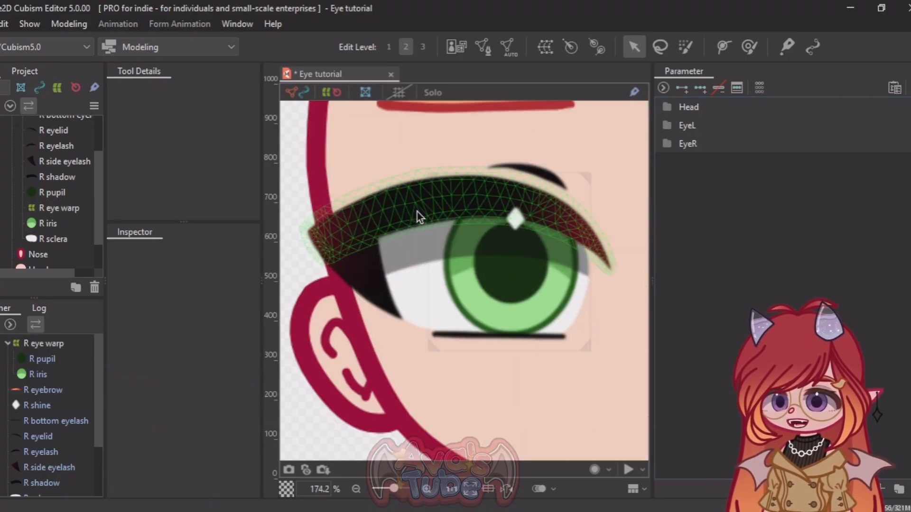
scroll(508, 266, up, 1)
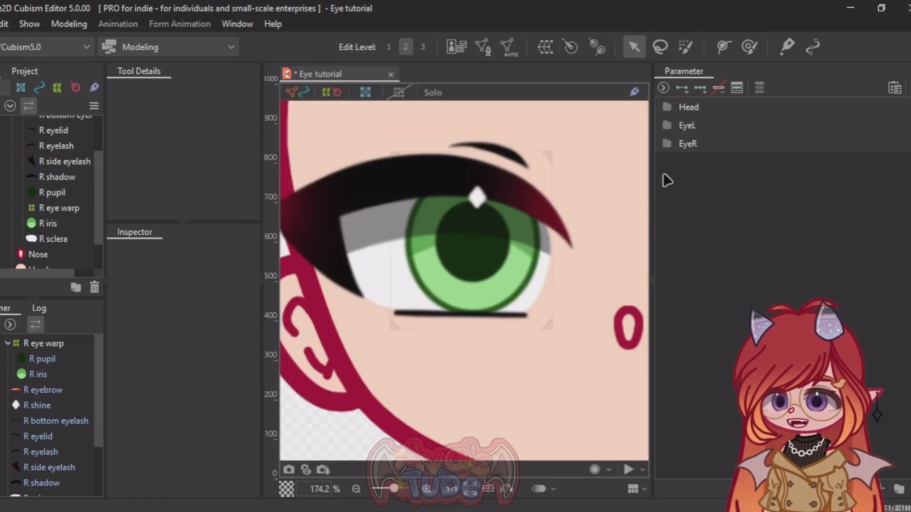
Step: Reopen the EyeR parameter group, test a diagonal eyeball position, and set R Eyeball X and Y back to 0
click(667, 143)
mouse_move(808, 220)
mouse_down()
mouse_move(736, 206)
mouse_move(750, 190)
mouse_move(875, 200)
mouse_move(845, 219)
mouse_move(819, 214)
mouse_up()
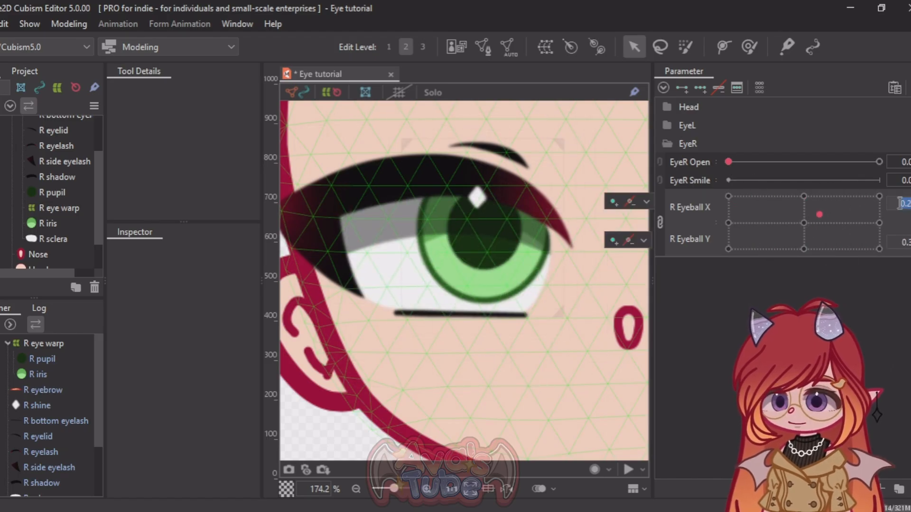
text(0)
key(Return)
click(905, 243)
text(0)
key(Return)
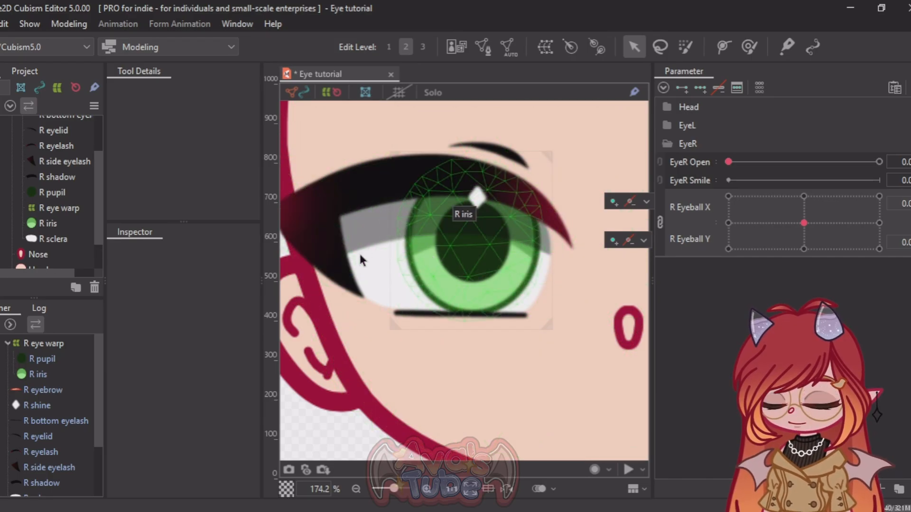
Step: Create a warp deformer named "R eyemove warp" around the R iris and R pupil, nested inside R eye warp
scroll(472, 229, down, 2)
scroll(411, 234, up, 2)
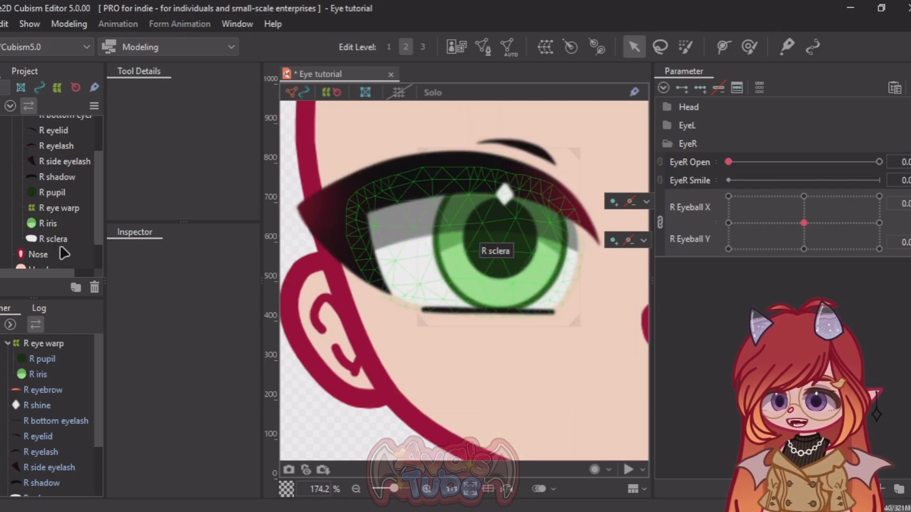
click(50, 209)
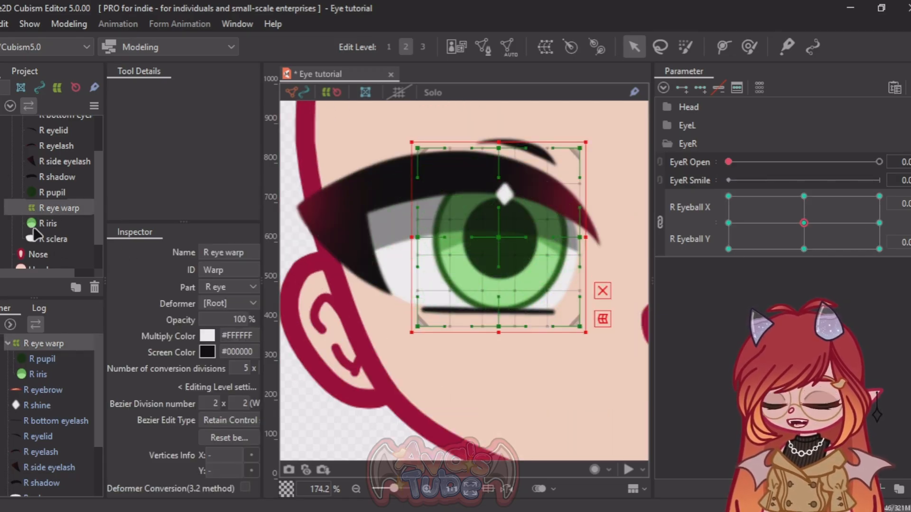
click(49, 224)
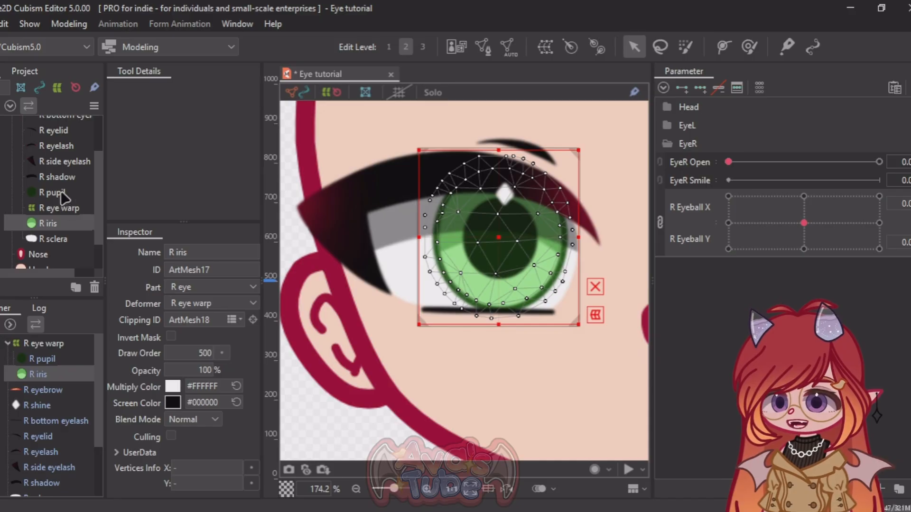
ctrl+click(62, 194)
click(544, 47)
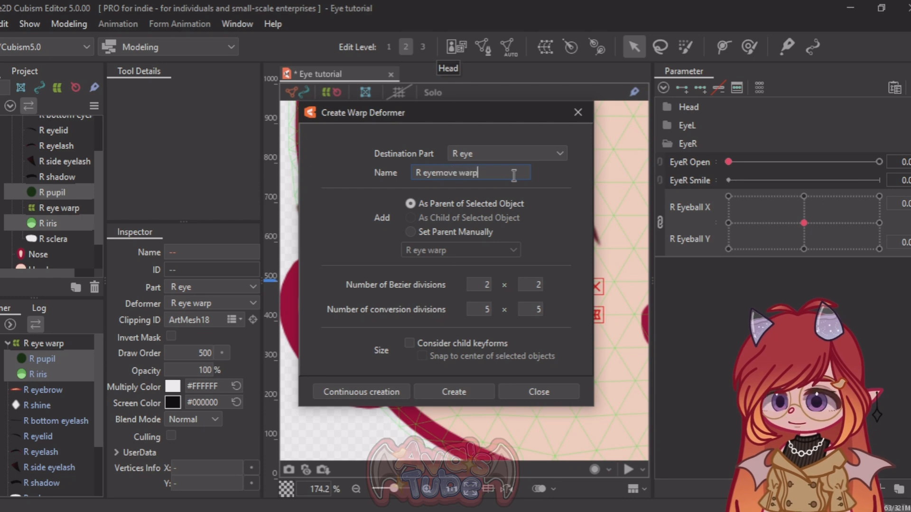
click(455, 390)
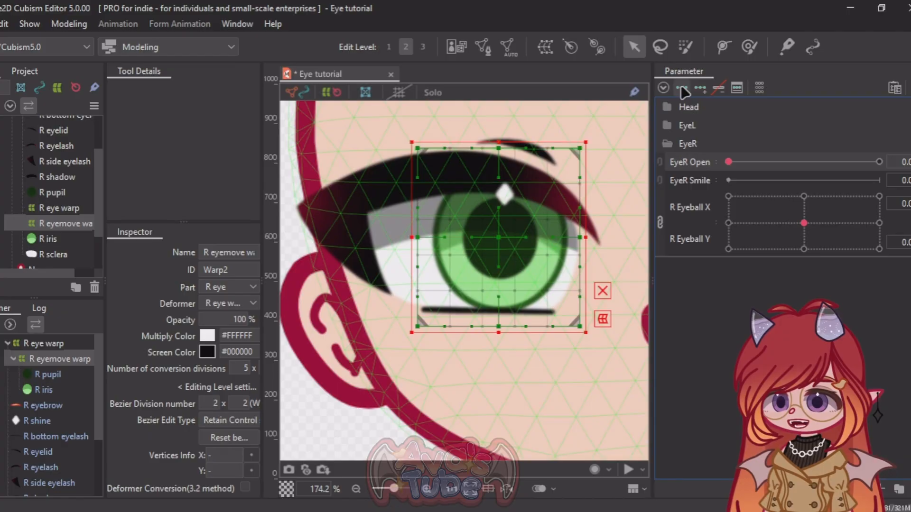
Step: Key R eyemove warp on EyeR Open at 0.0 and 1.0, move it down at 1.0, check the transition and return to 0
drag(741, 167, 879, 163)
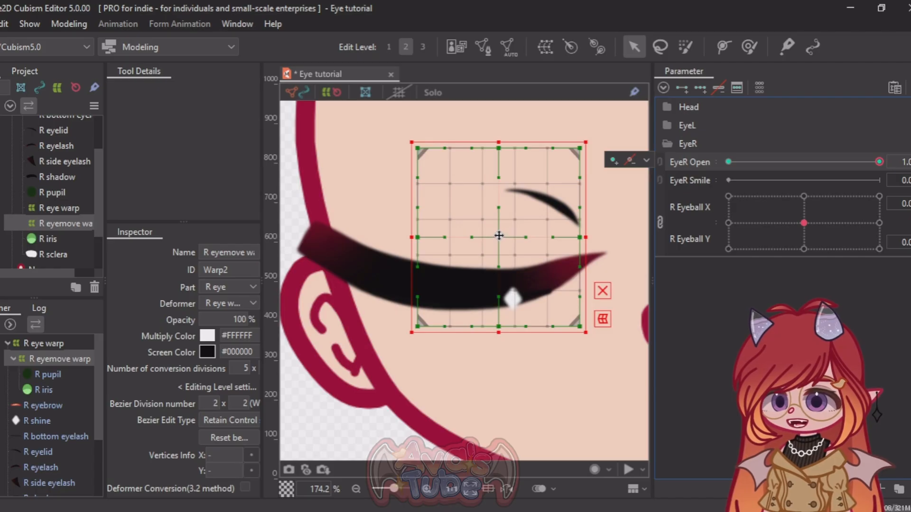
drag(499, 235, 501, 274)
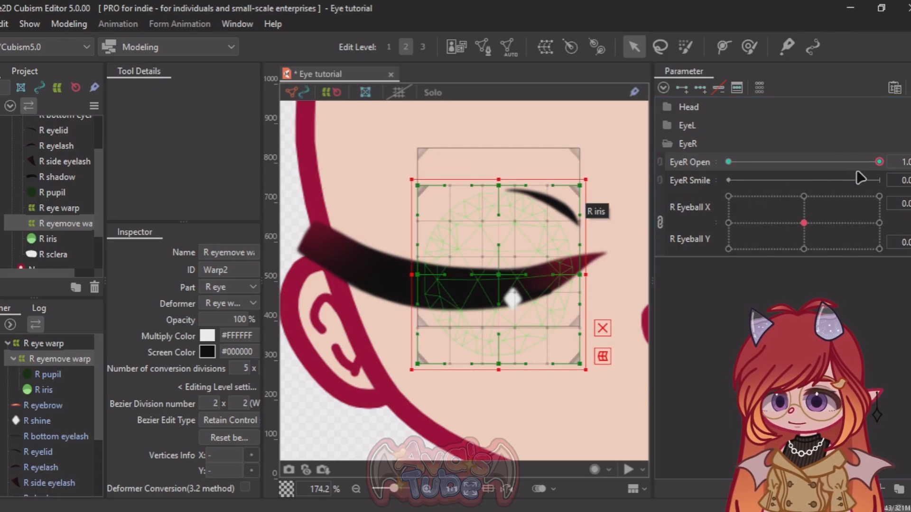
drag(879, 162, 746, 192)
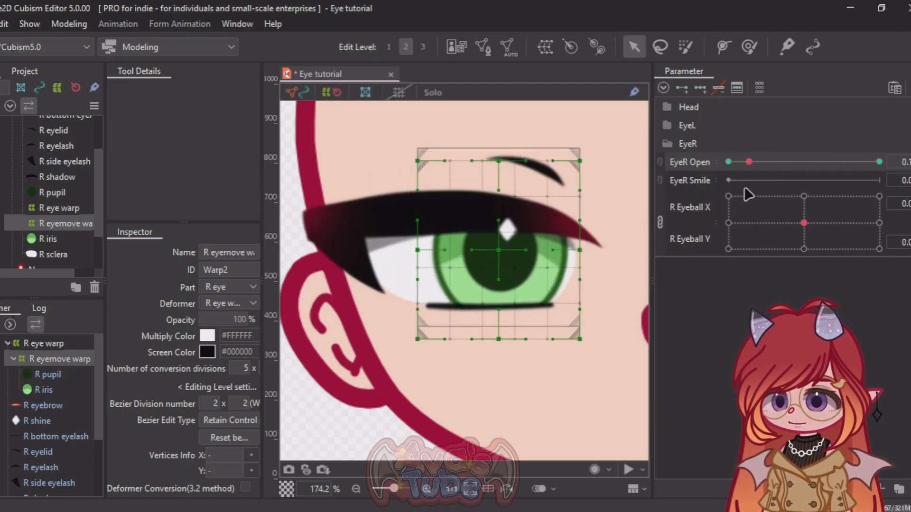
text(0)
key(Return)
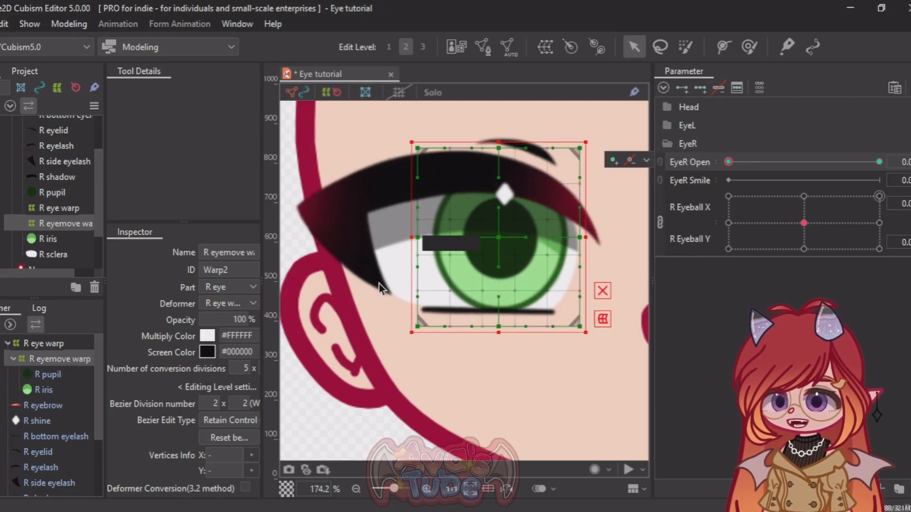
Step: Create a warp deformer named "R eyebrow warp" as the parent of the R eyebrow
scroll(505, 285, down, 3)
scroll(506, 284, up, 2)
click(502, 147)
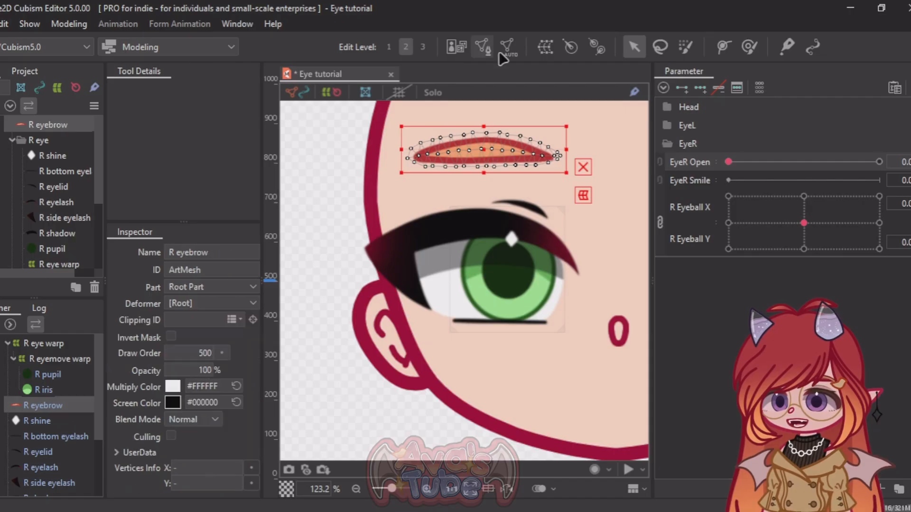
click(545, 46)
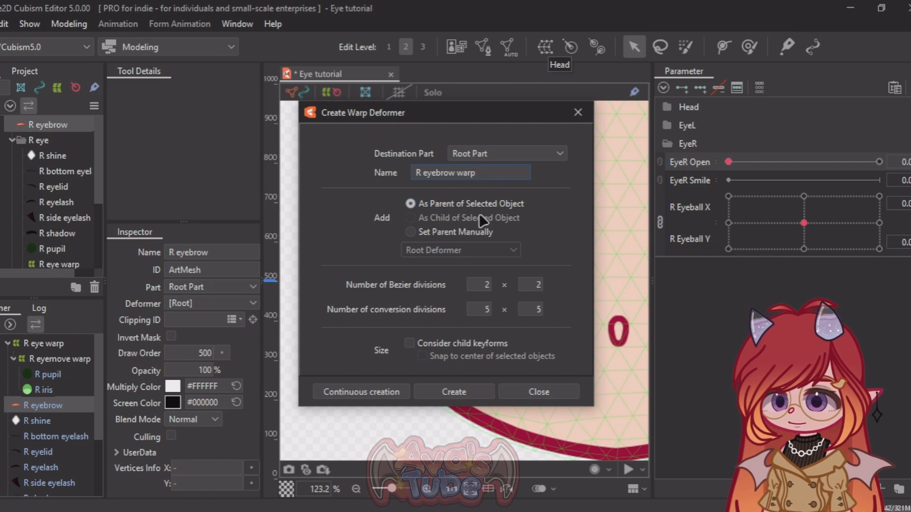
click(454, 394)
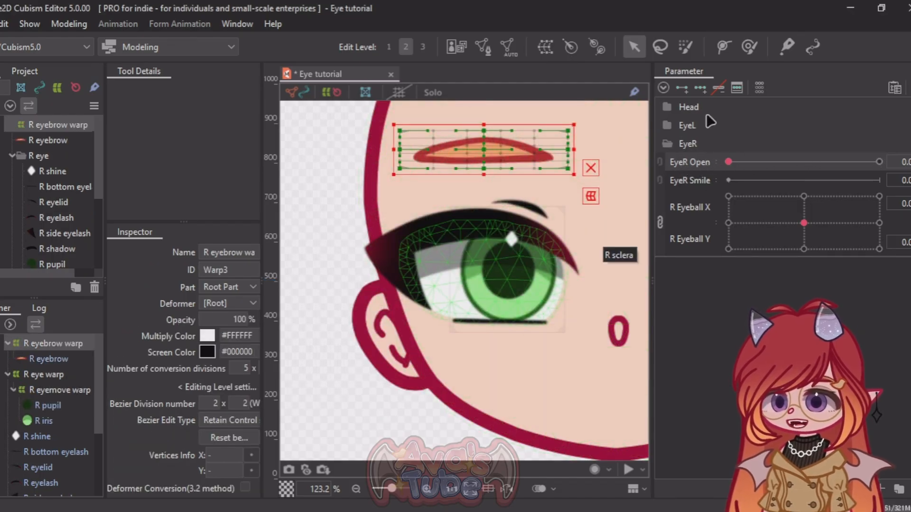
Step: Key R eyebrow warp on EyeR Open at 1.0 by moving it down slightly, check the transition and return to 0
drag(728, 162, 879, 161)
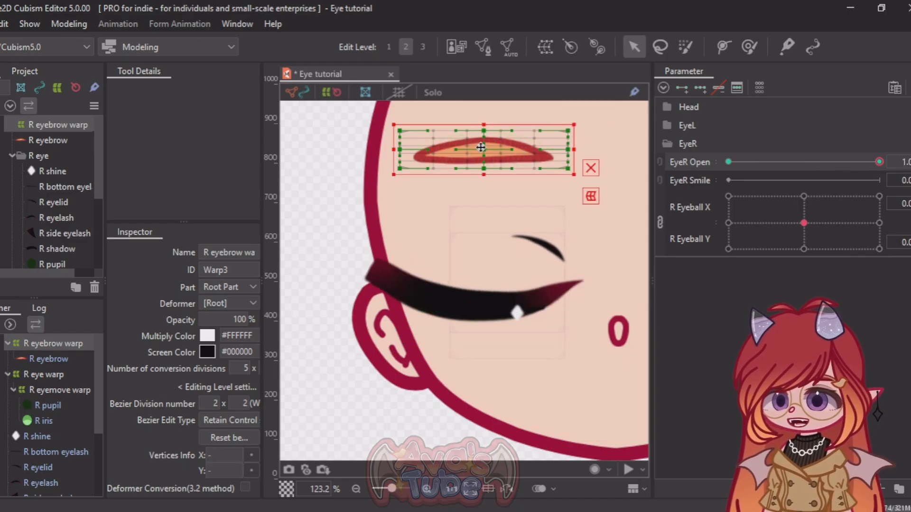
drag(481, 147, 482, 172)
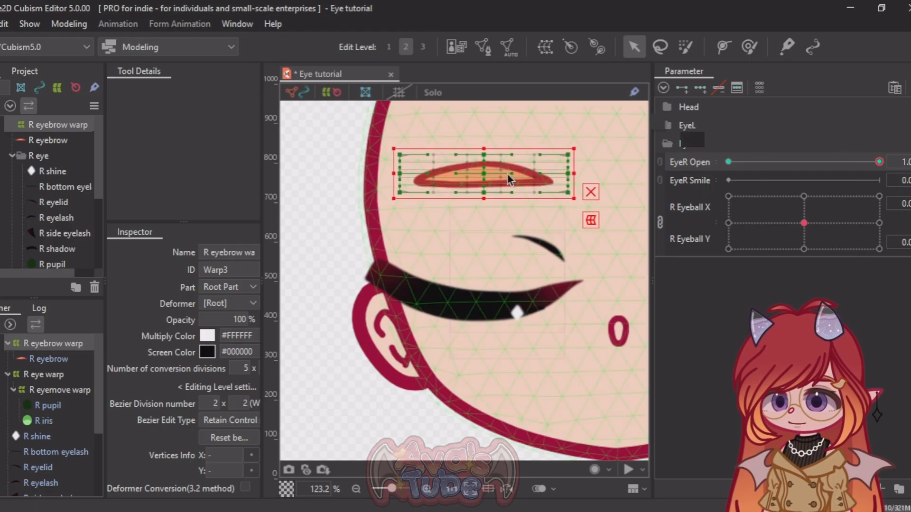
mouse_move(879, 162)
mouse_down()
mouse_move(767, 164)
mouse_move(815, 173)
mouse_move(775, 164)
mouse_move(880, 162)
mouse_up()
drag(485, 183, 483, 176)
click(332, 240)
scroll(319, 228, down, 3)
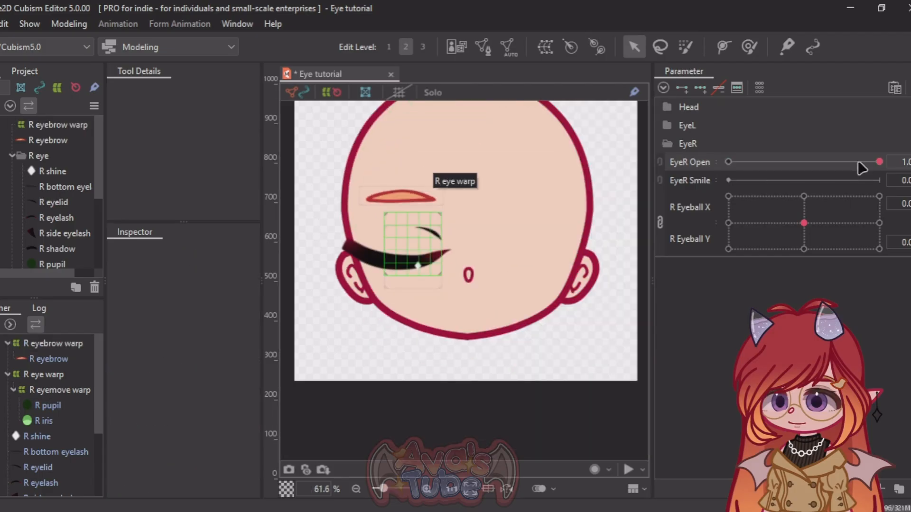
drag(864, 164, 650, 155)
scroll(363, 238, up, 5)
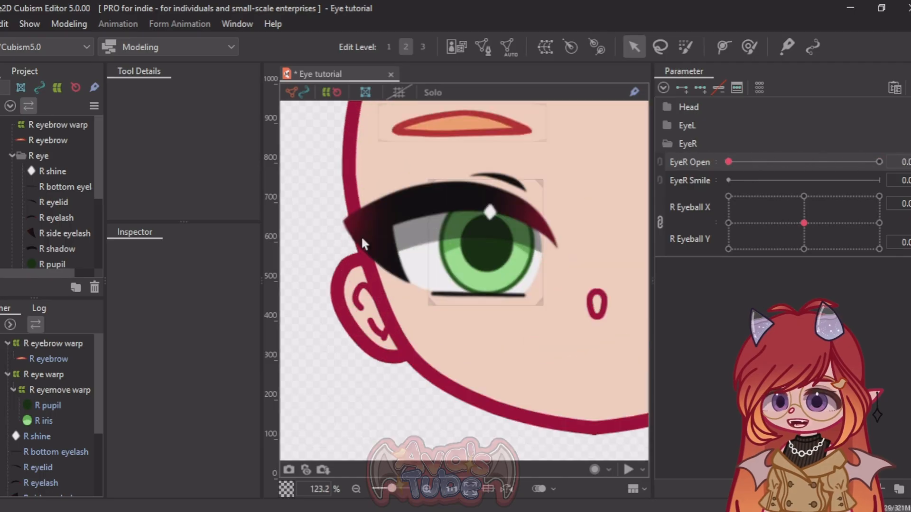
scroll(354, 231, down, 2)
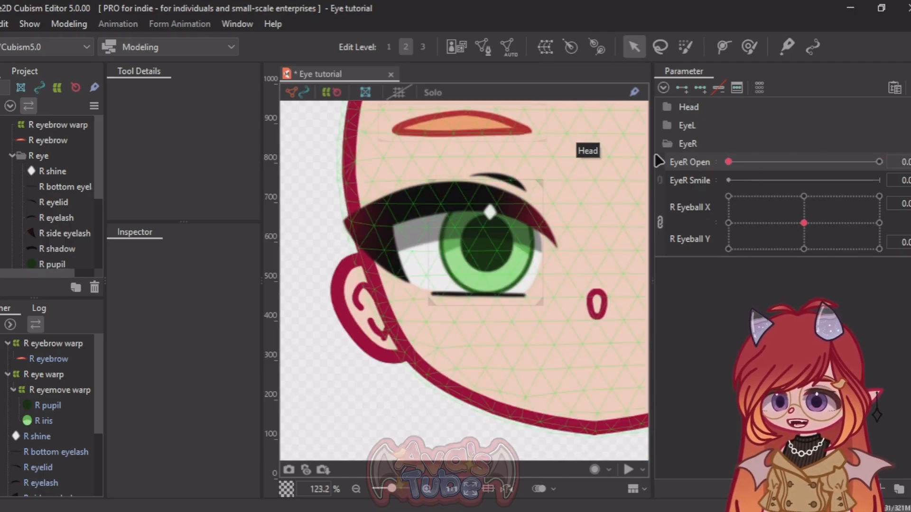
Step: Collapse the EyeR group and create a parameter folder named "Eye physR" below it
click(668, 145)
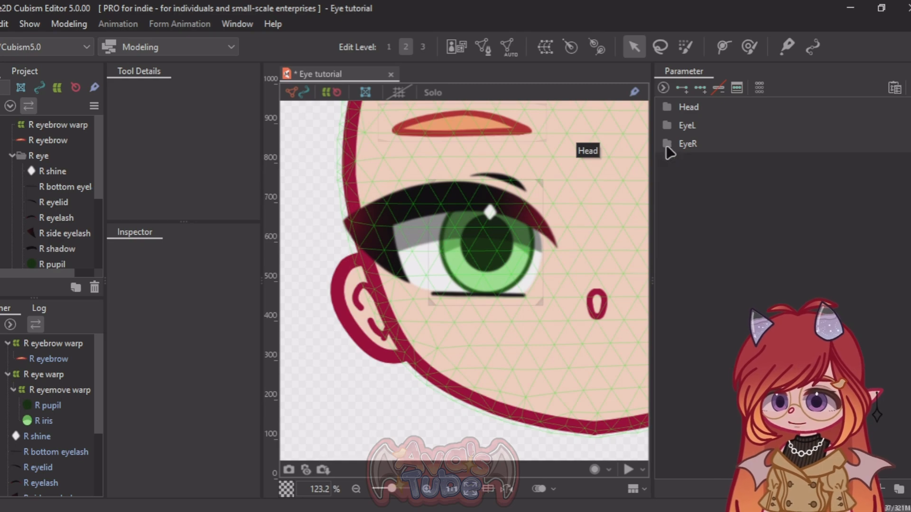
right_click(717, 153)
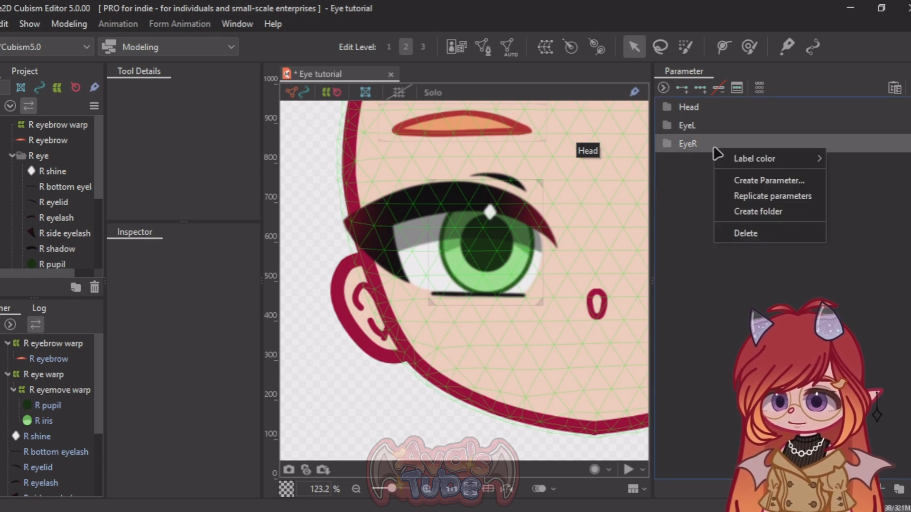
click(688, 206)
click(898, 490)
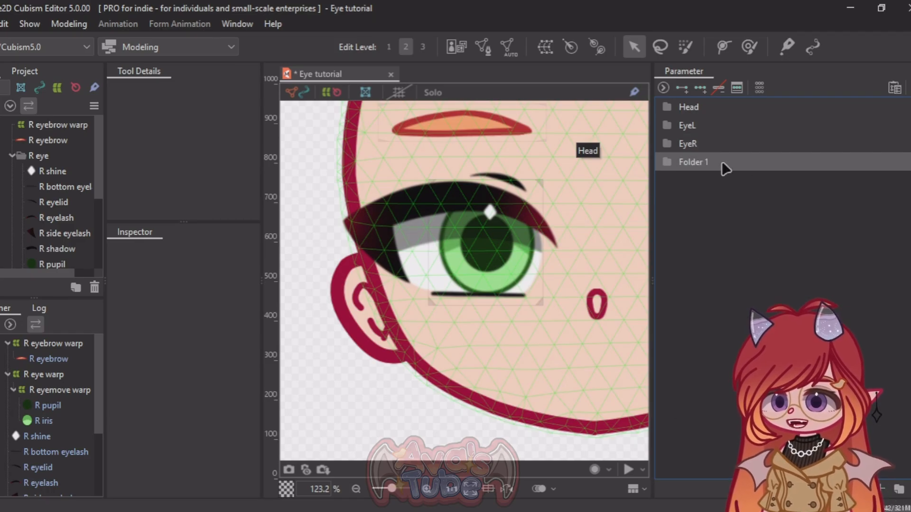
double_click(698, 162)
text(Ey)
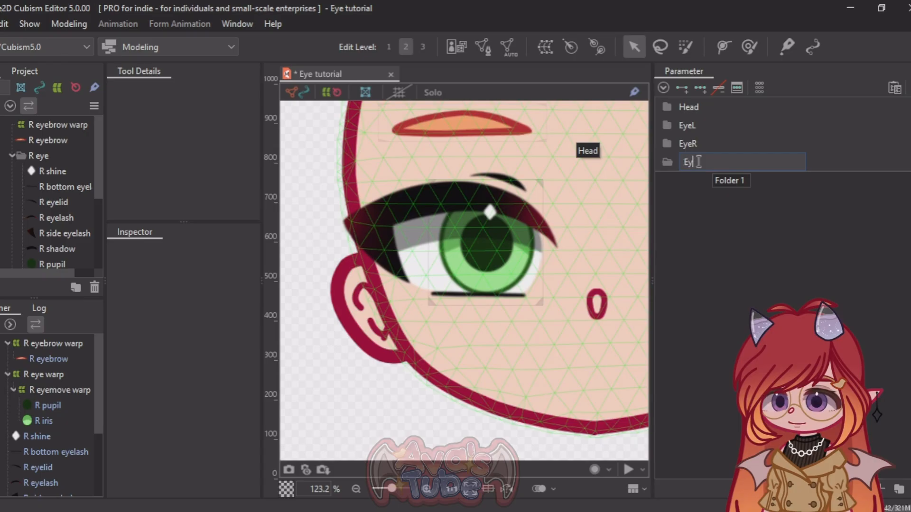
text(e physR)
key(Return)
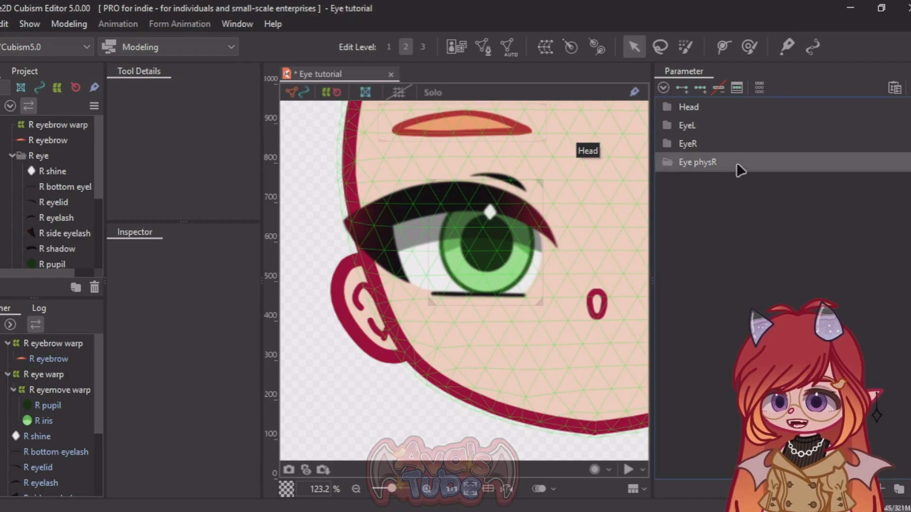
Step: Create a parameter named "R iris bounce" in the Eye physR folder
click(881, 489)
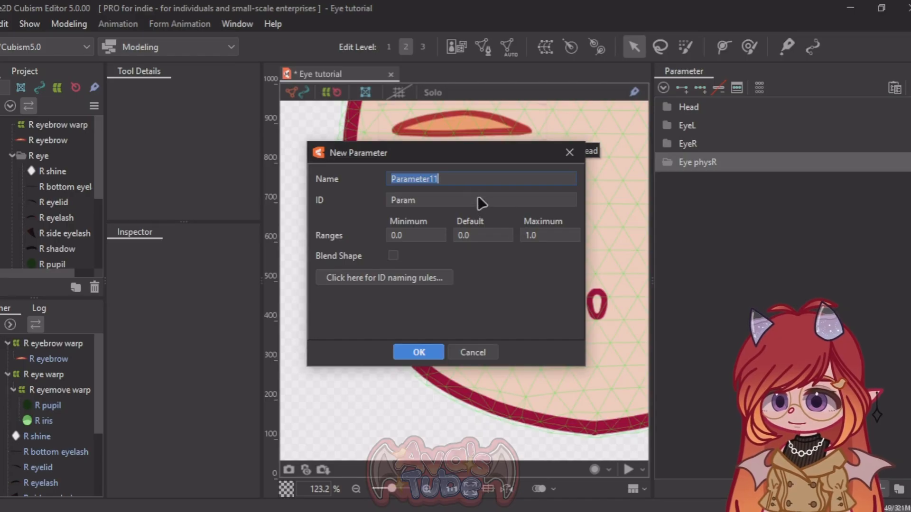
text(R irish)
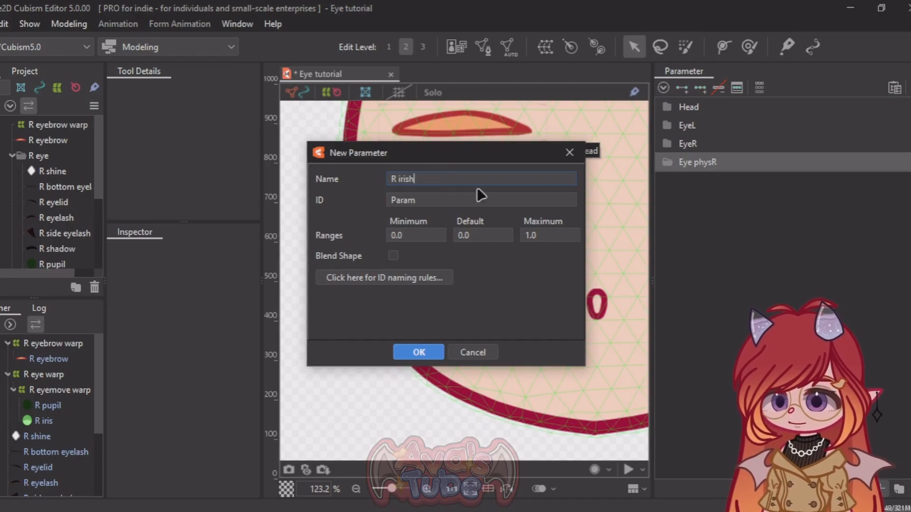
key(BackSpace)
text( bounce)
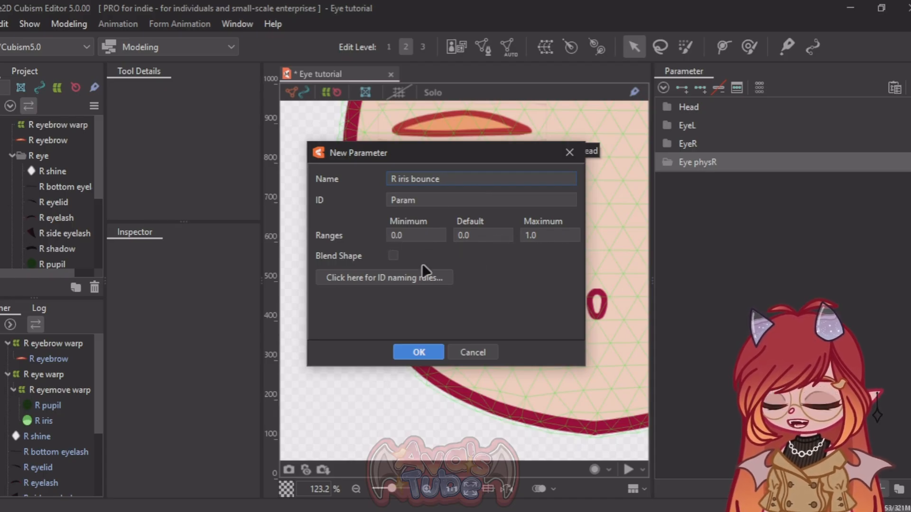
click(417, 351)
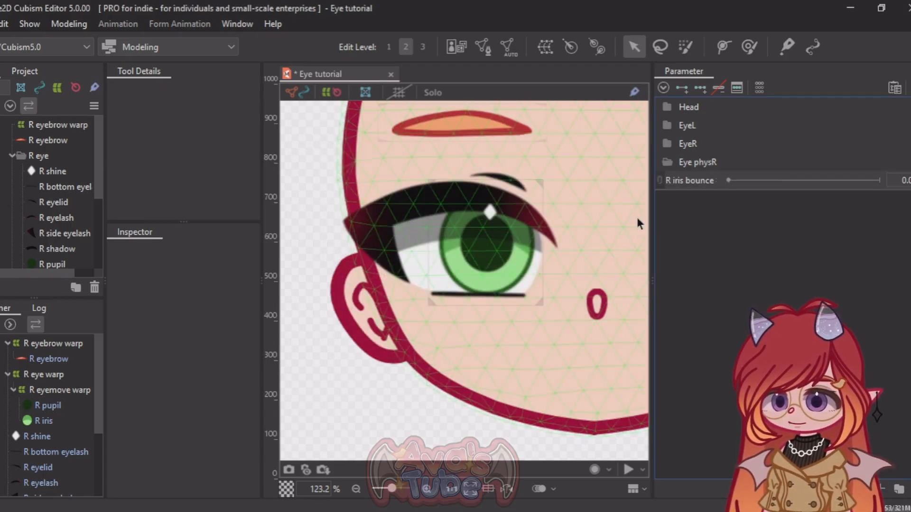
right_click(695, 185)
click(810, 208)
click(809, 265)
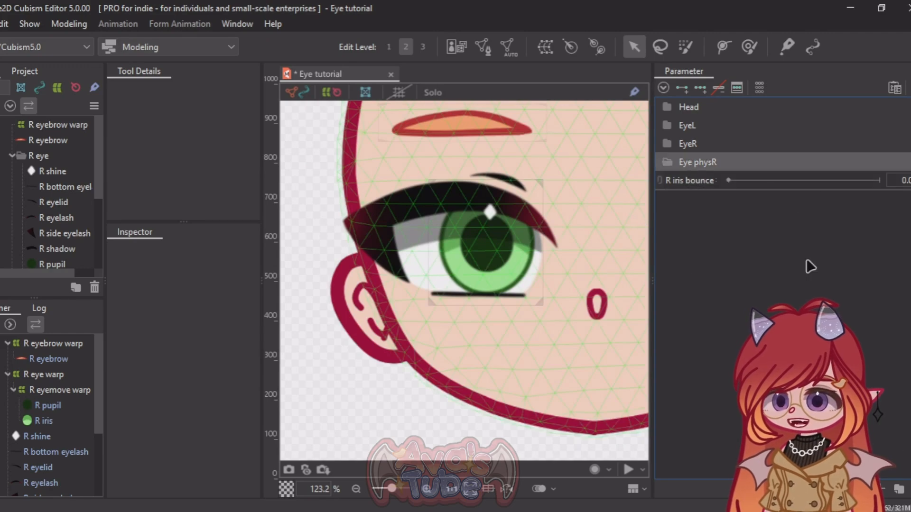
Step: Create a parameter named "R eyelash bounce" in the Eye physR folder
click(881, 489)
click(440, 178)
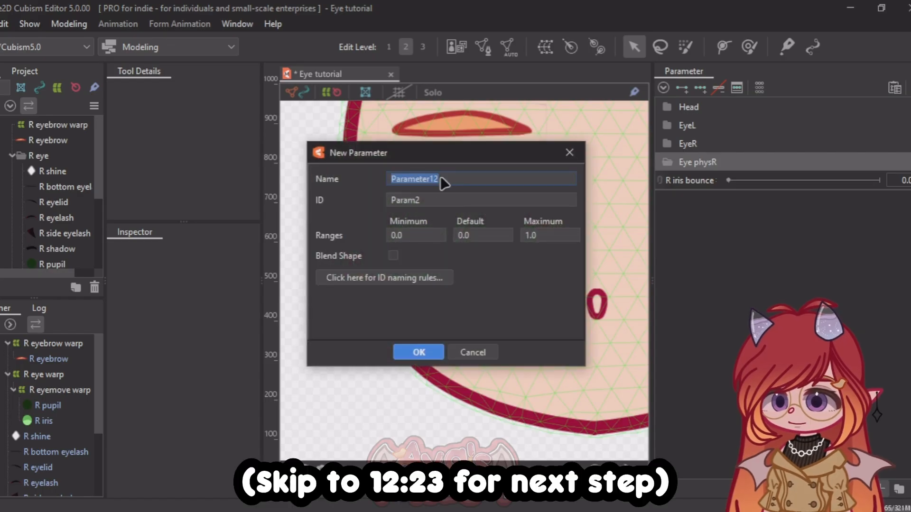
text(R eyelash bouch)
key(BackSpace)
text(e)
click(413, 356)
Step: Create a parameter named "R eye shine" in the Eye physR folder
click(885, 498)
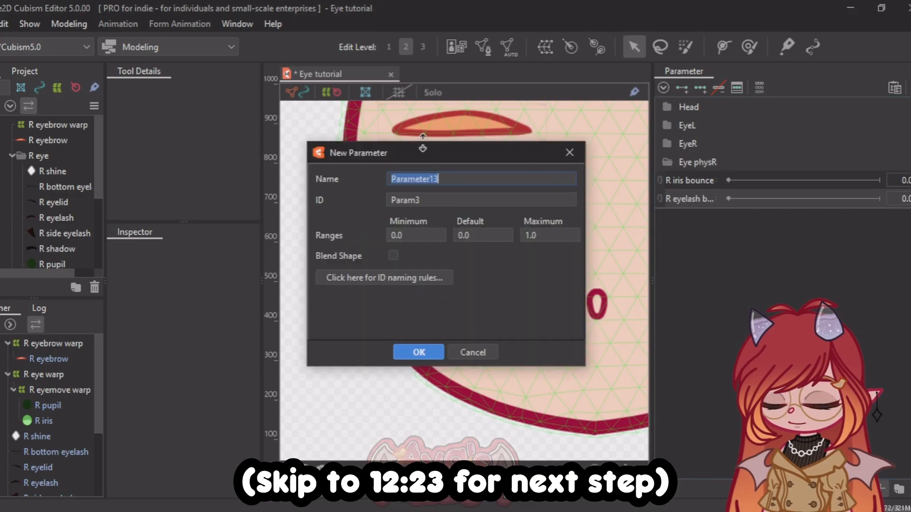
text(R eye)
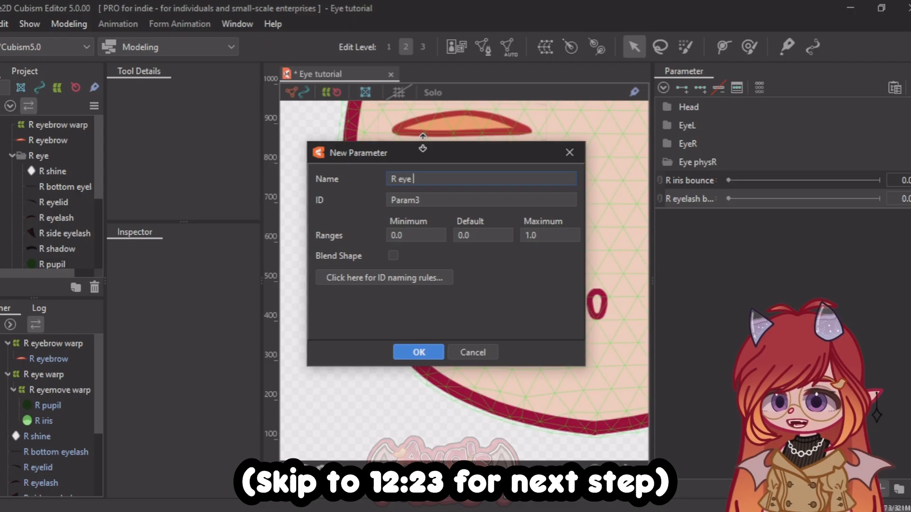
text( shine)
click(416, 351)
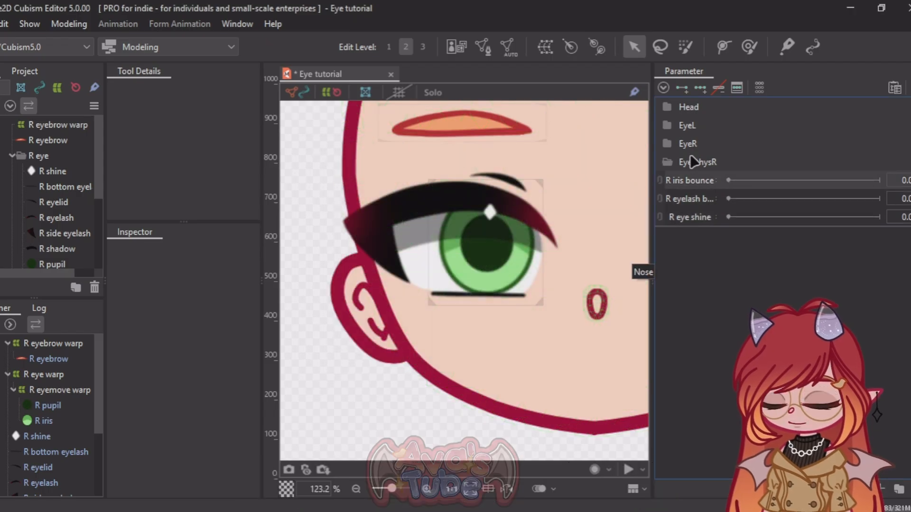
Step: Replicate the Eye physR folder with its parameters and rename the copy "Eye physL"
click(663, 161)
double_click(663, 161)
click(670, 158)
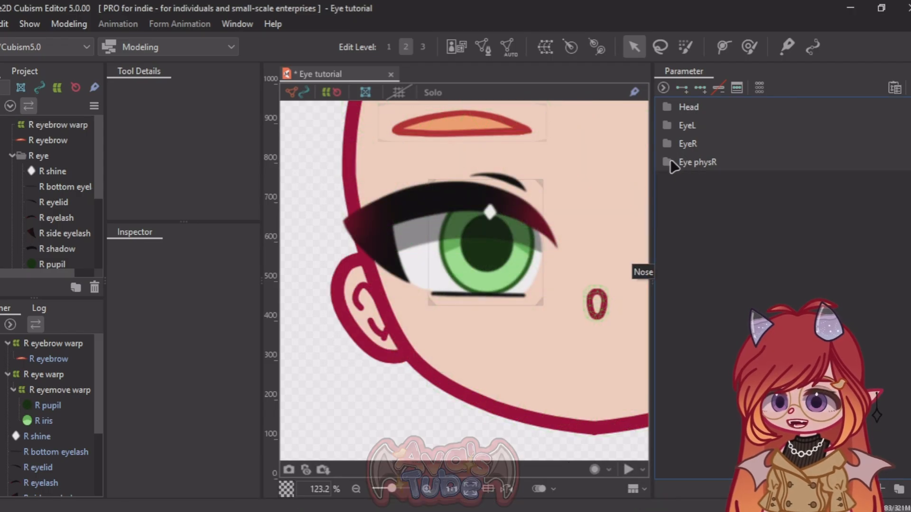
right_click(681, 159)
click(695, 207)
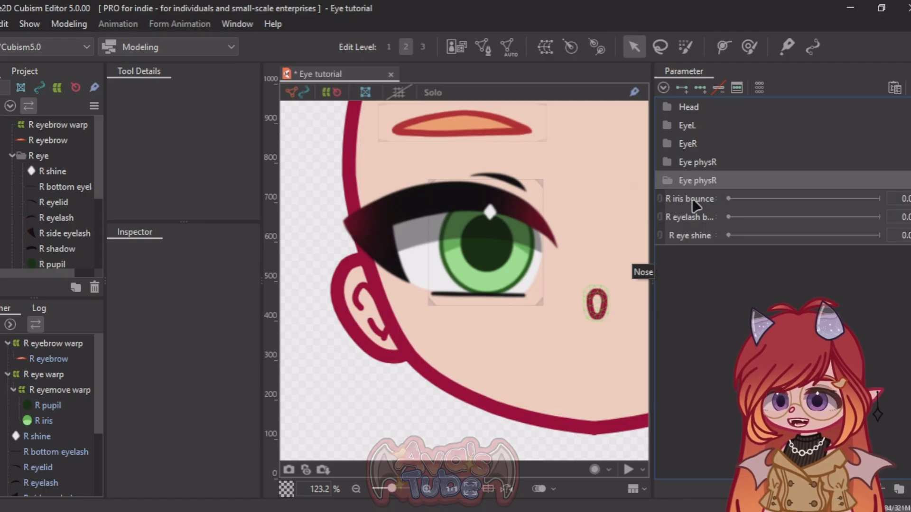
right_click(717, 181)
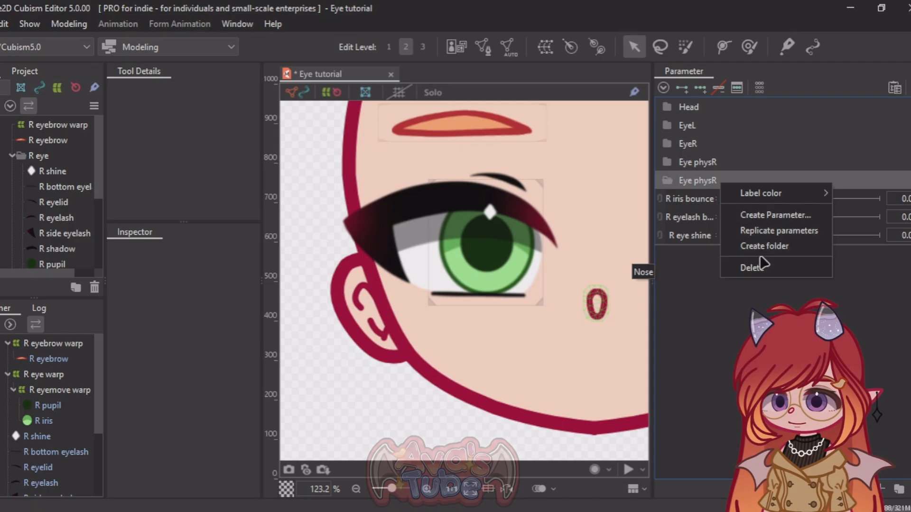
double_click(712, 183)
click(731, 182)
key(BackSpace)
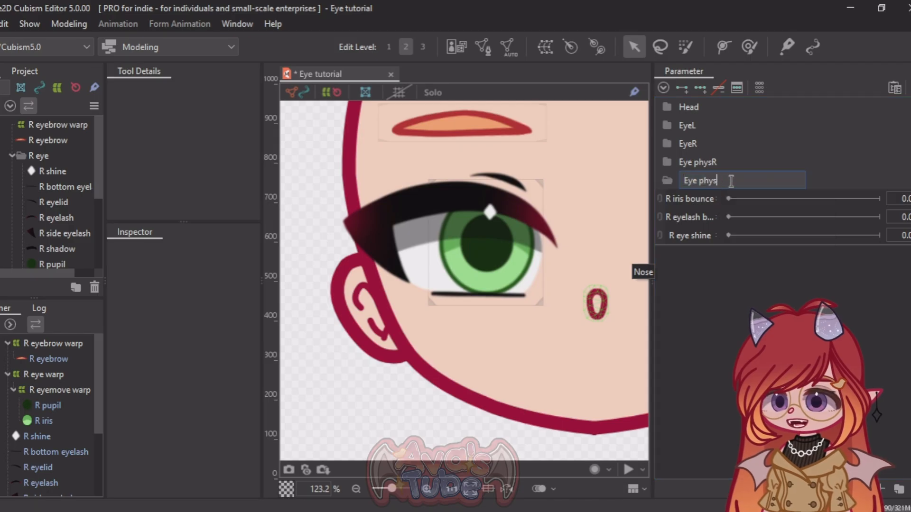
text(L)
key(Return)
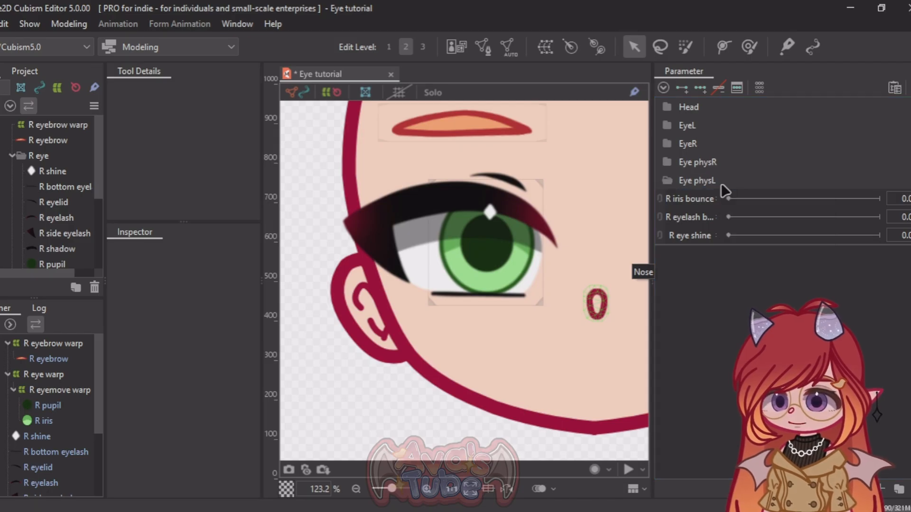
click(679, 201)
click(504, 295)
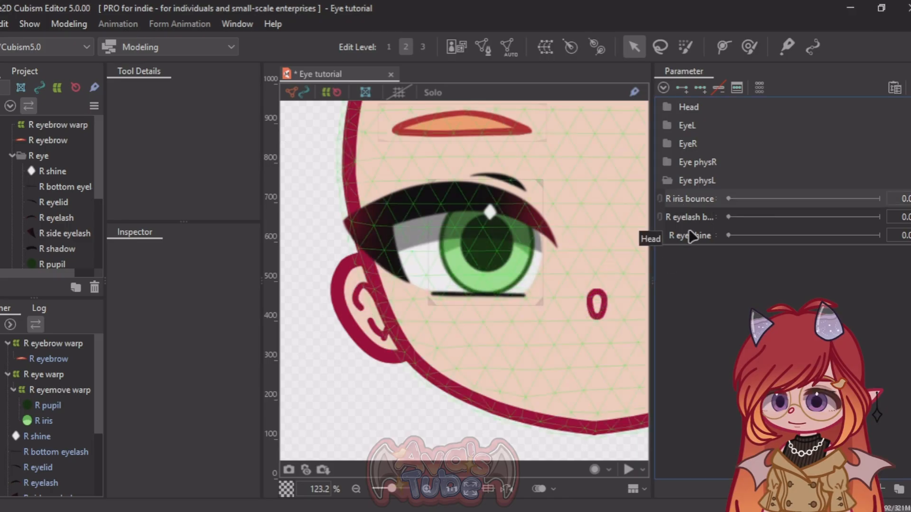
right_click(679, 205)
click(718, 230)
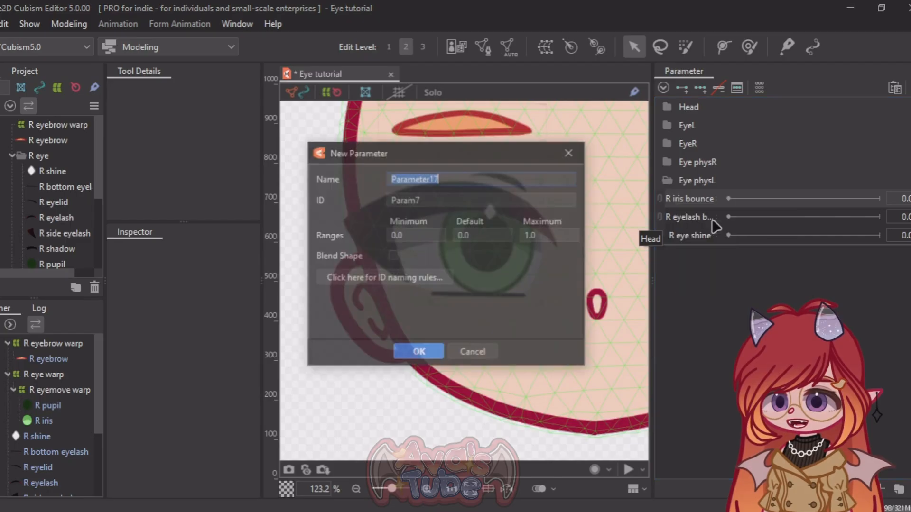
click(578, 158)
Step: Rename the R iris bounce parameter in the Eye physL folder to "L iris bounce"
right_click(679, 199)
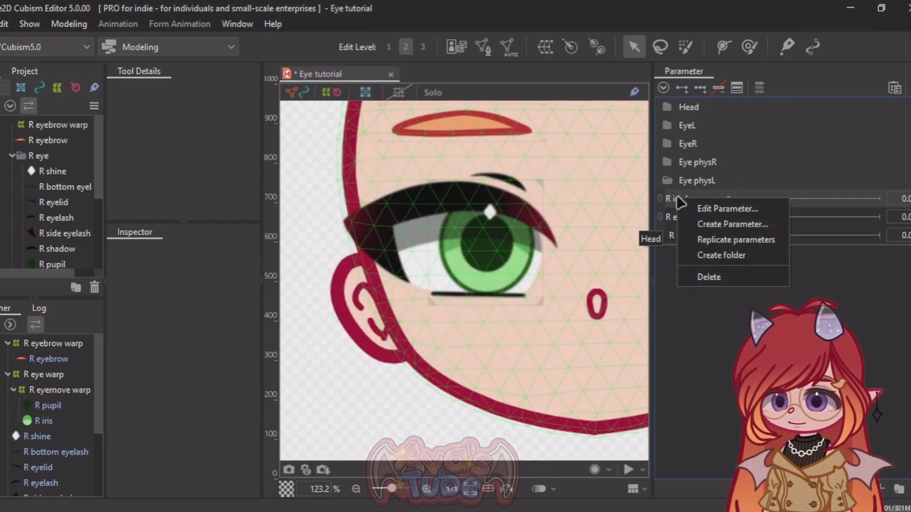
click(708, 208)
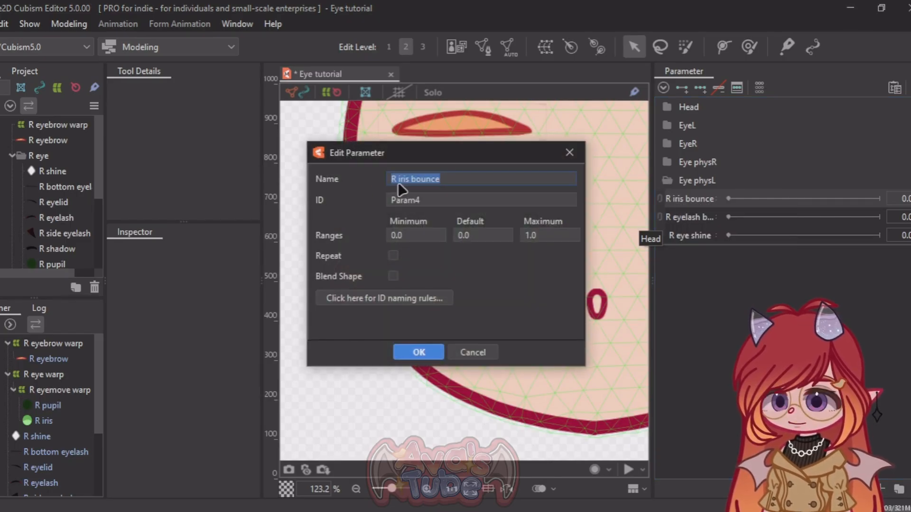
click(396, 181)
key(BackSpace)
text(L)
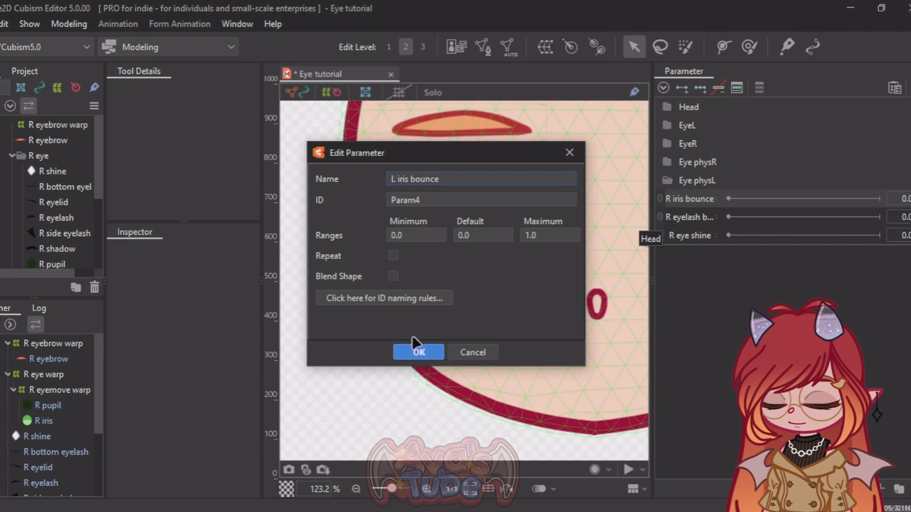
click(418, 352)
Step: Rename the R eyelash bounce parameter in the Eye physL folder to "L eyelash bounce"
right_click(701, 223)
click(707, 231)
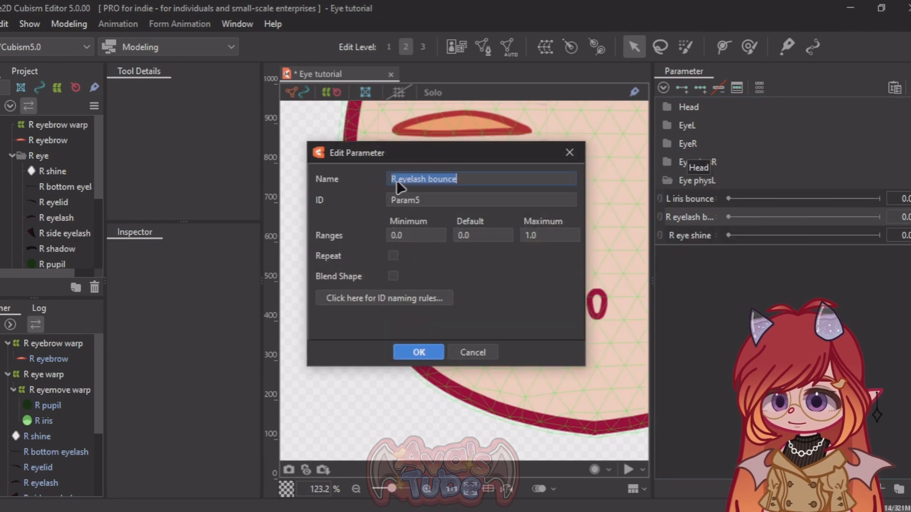
click(394, 179)
key(BackSpace)
text(L)
click(418, 352)
Step: Rename the R eye shine parameter in the Eye physL folder to "L eye shine"
right_click(691, 235)
click(700, 243)
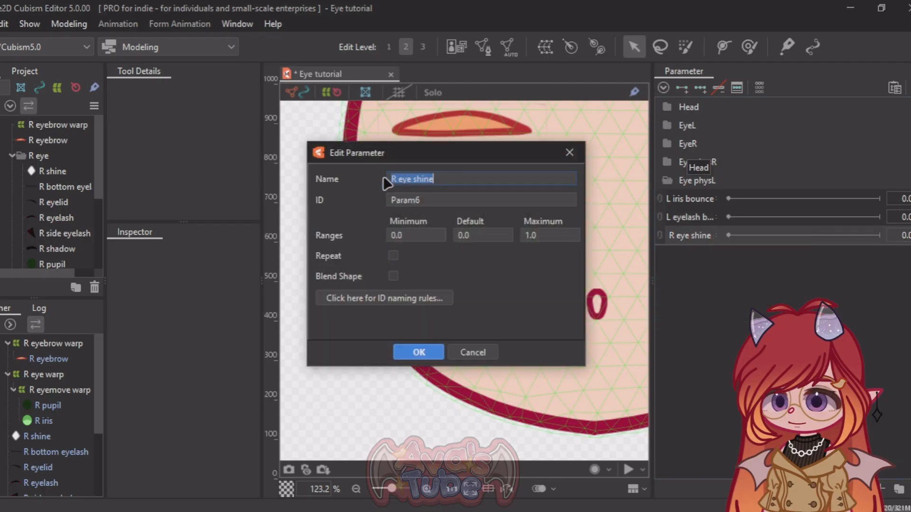
click(397, 179)
key(BackSpace)
text(L)
click(418, 352)
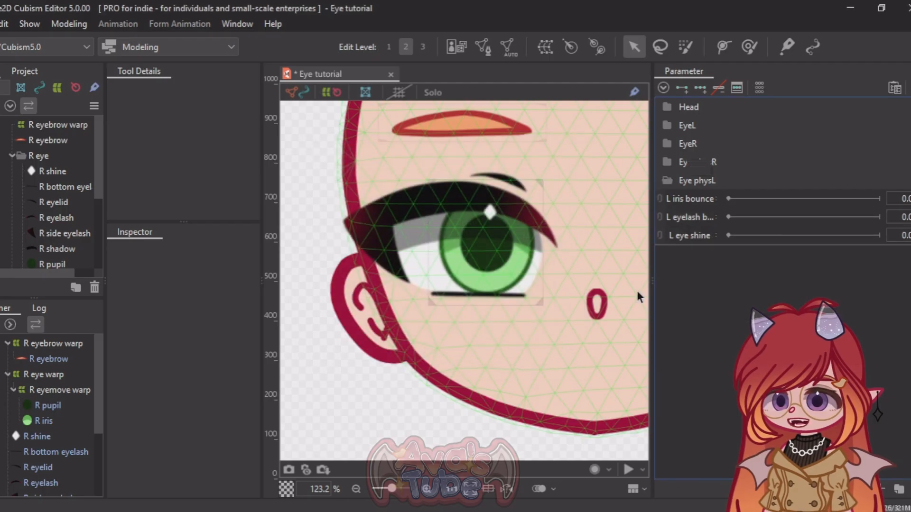
Step: Collapse the Eye physL folder, move it above Eye physR, and expand the Eye physR folder
click(667, 180)
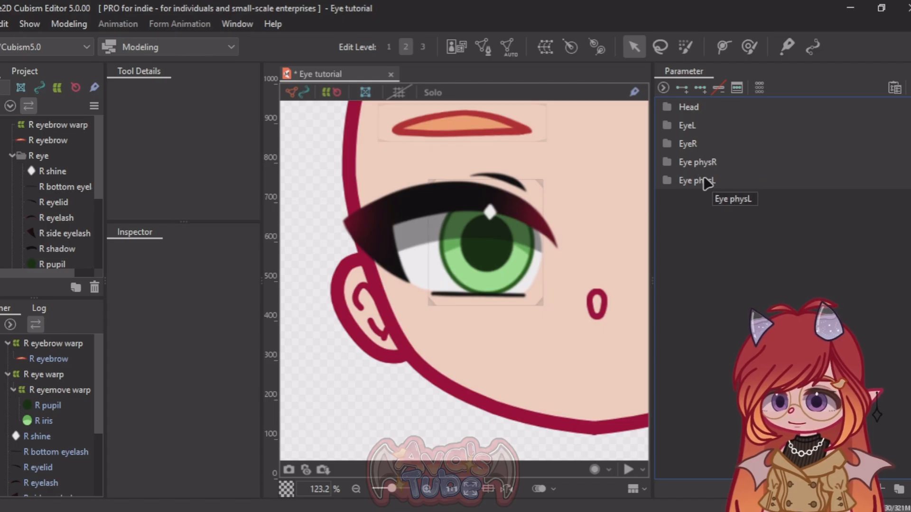
drag(707, 182, 688, 156)
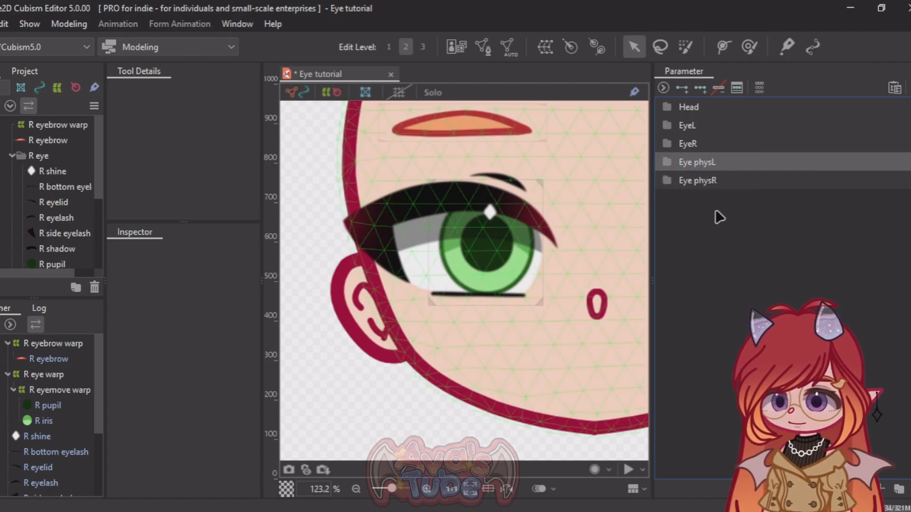
click(665, 181)
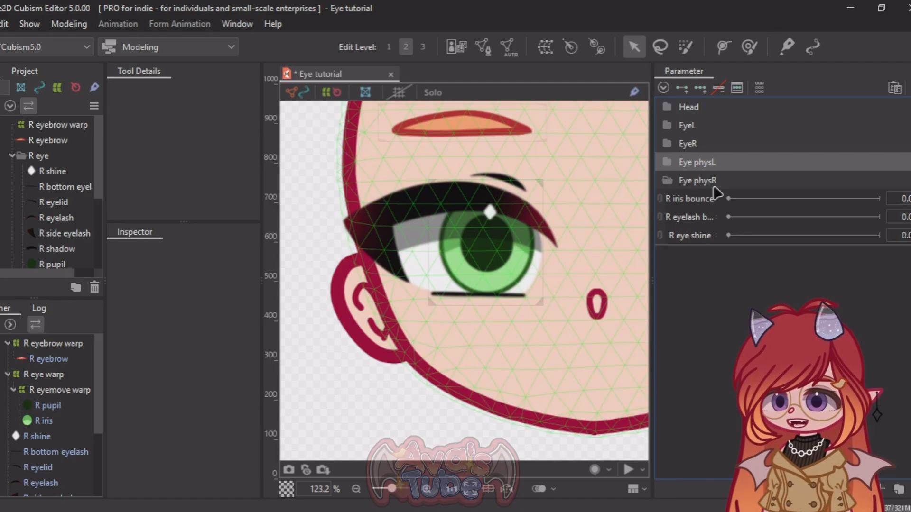
Step: Create a warp deformer named "R eyeball bounce" as parent of the R pupil and R iris
click(681, 201)
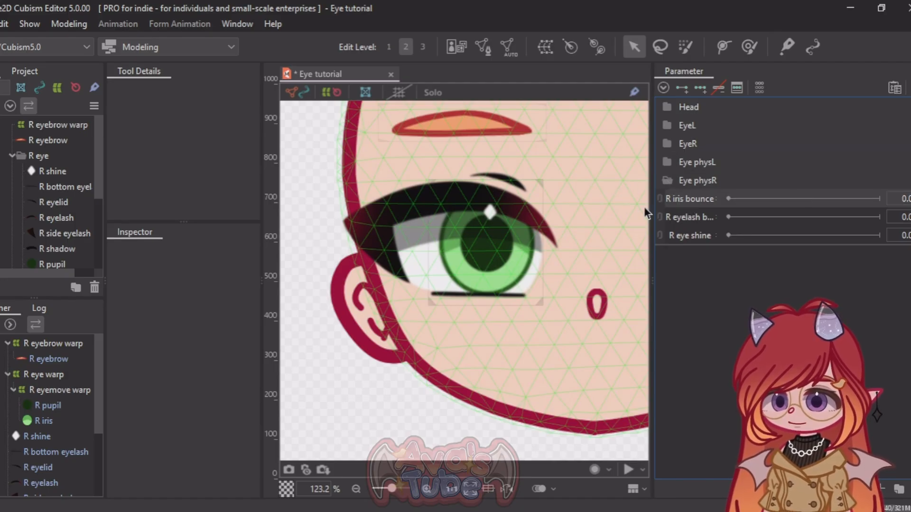
scroll(383, 212, down, 3)
scroll(392, 217, up, 3)
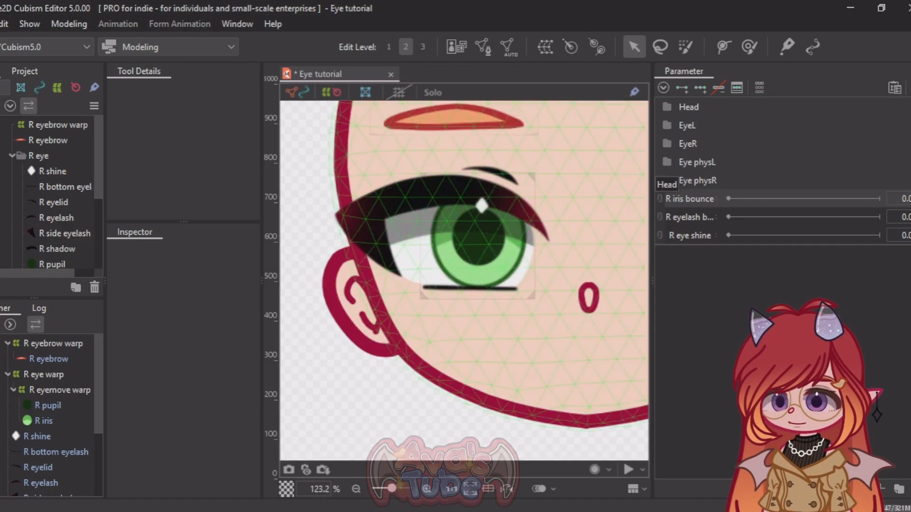
scroll(483, 261, up, 3)
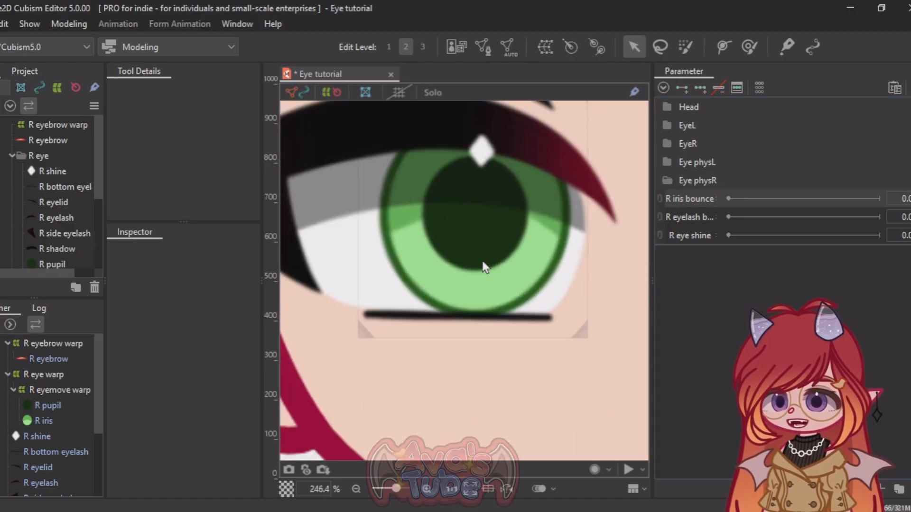
click(482, 262)
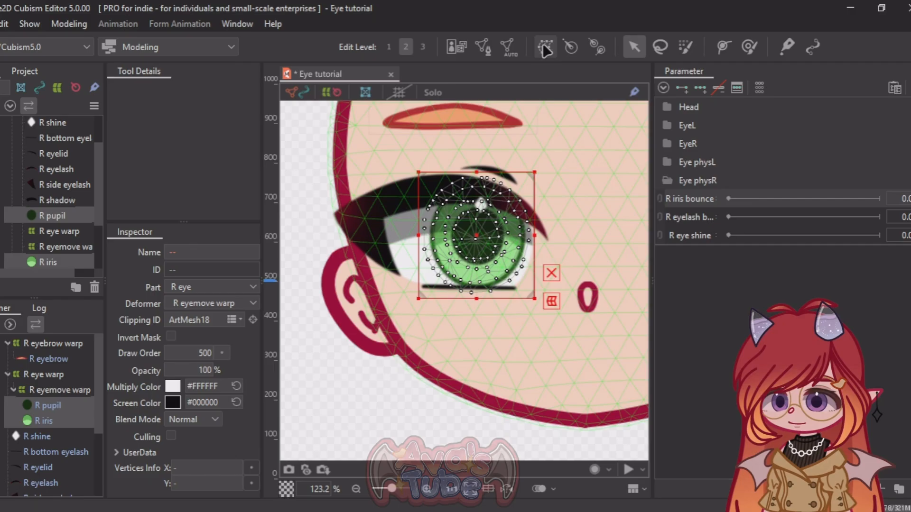
click(544, 46)
triple_click(502, 177)
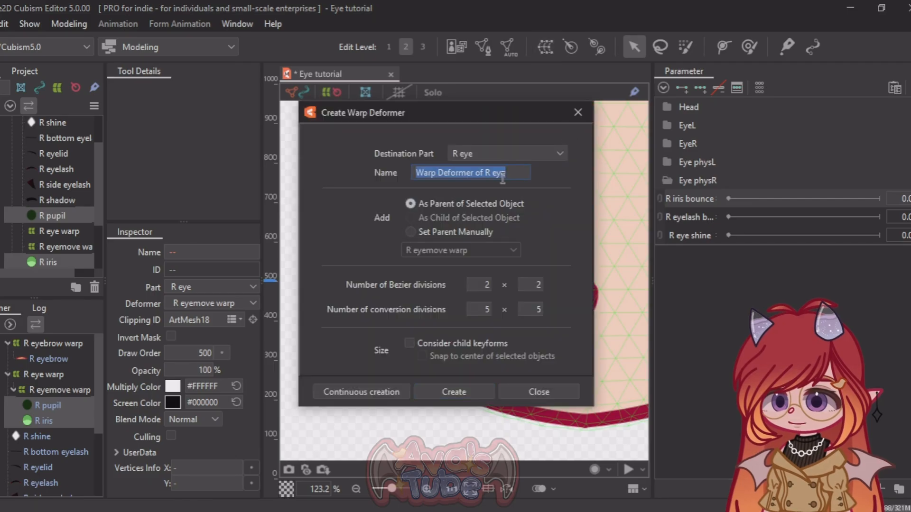
text(R eyeball bou)
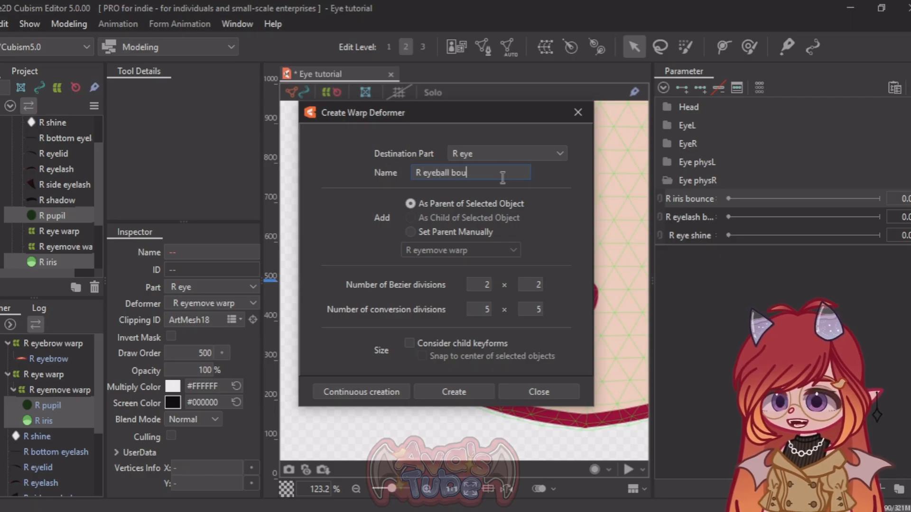
click(476, 390)
scroll(466, 331, up, 3)
scroll(457, 296, down, 3)
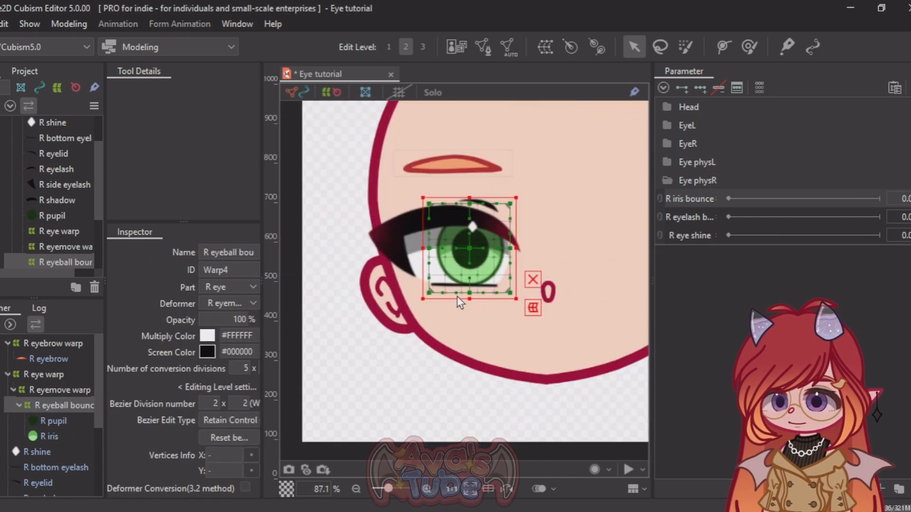
Step: Add three keys to R iris bounce for the R eyeball bounce warp and squeeze the warp horizontally at 1.0
scroll(462, 248, up, 3)
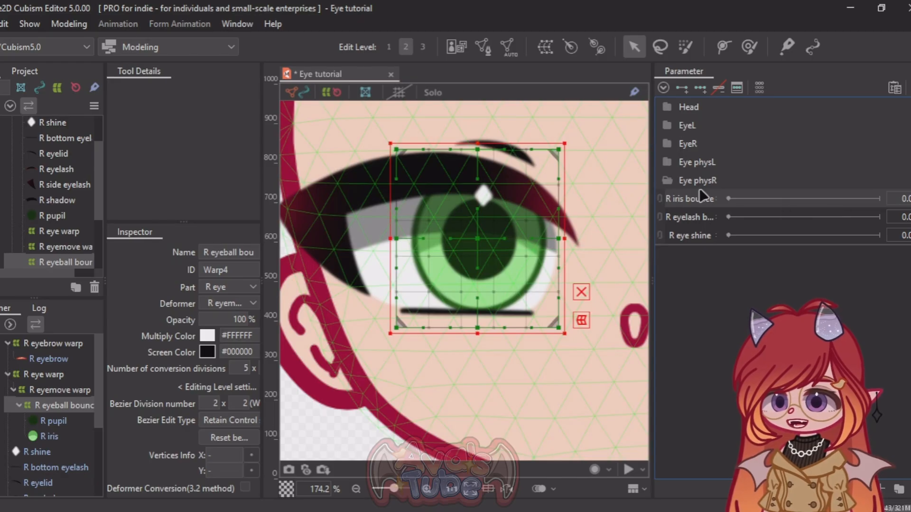
click(700, 88)
drag(746, 200, 807, 209)
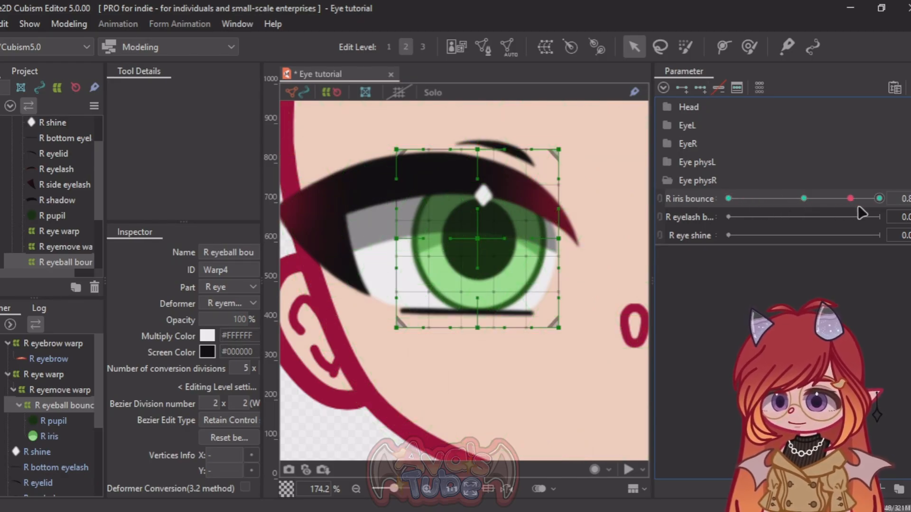
click(879, 199)
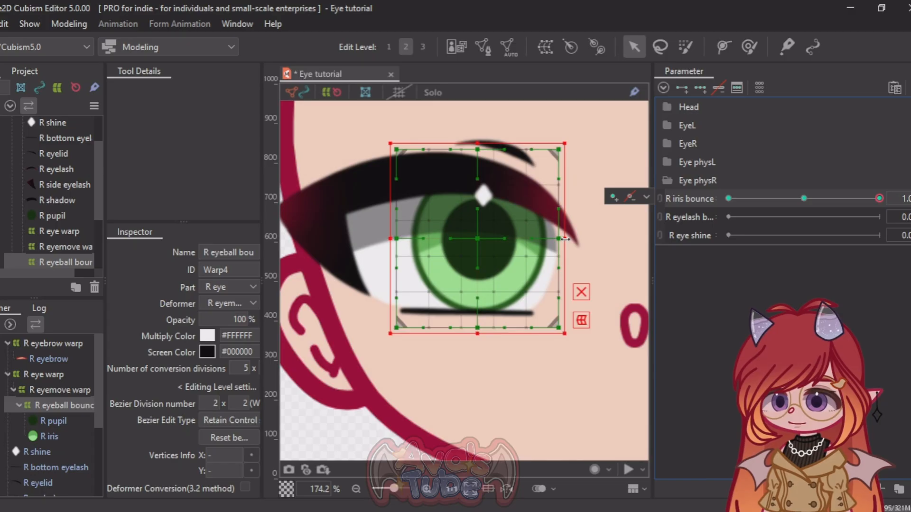
drag(565, 239, 531, 239)
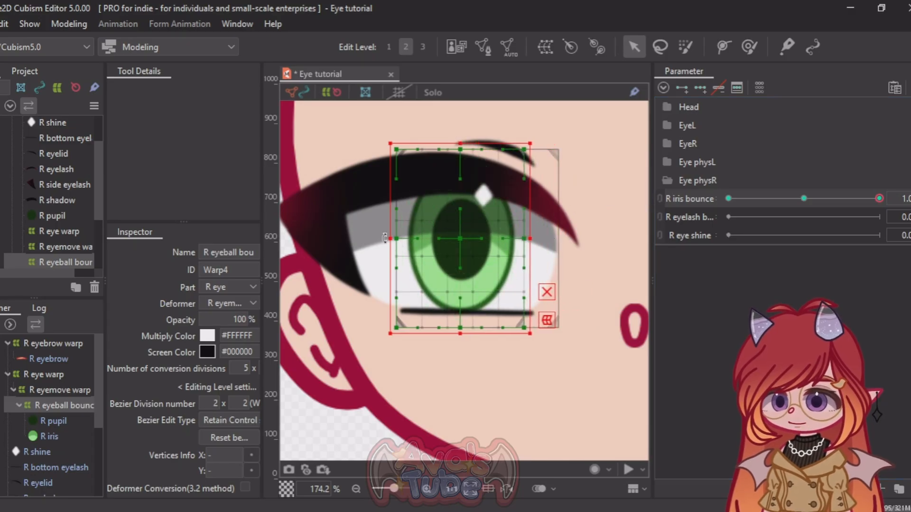
drag(390, 239, 429, 238)
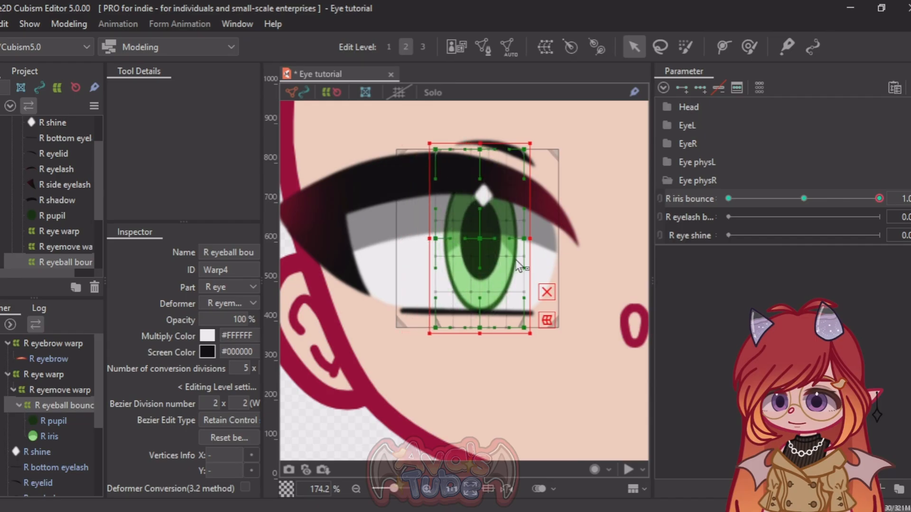
drag(530, 238, 508, 239)
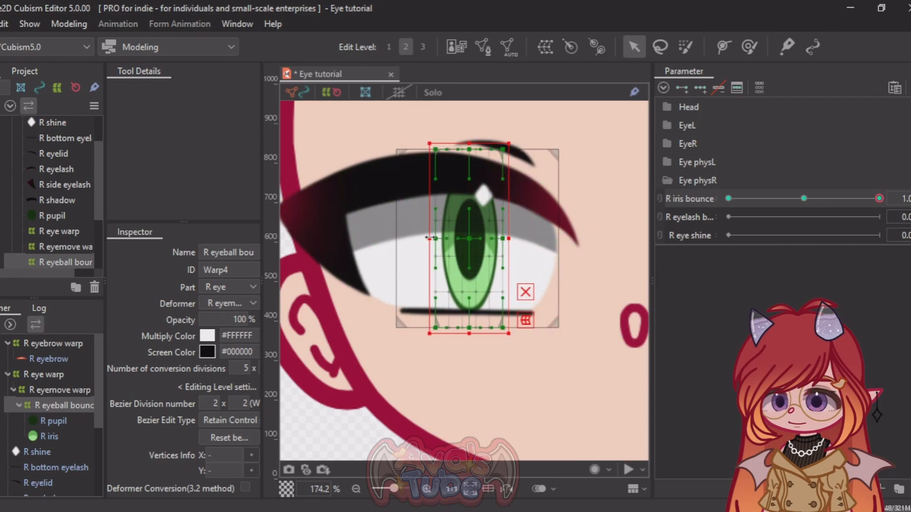
Step: Stretch the R eyeball bounce warp horizontally on both sides at R iris bounce 0.0 and preview the motion
drag(879, 199, 726, 203)
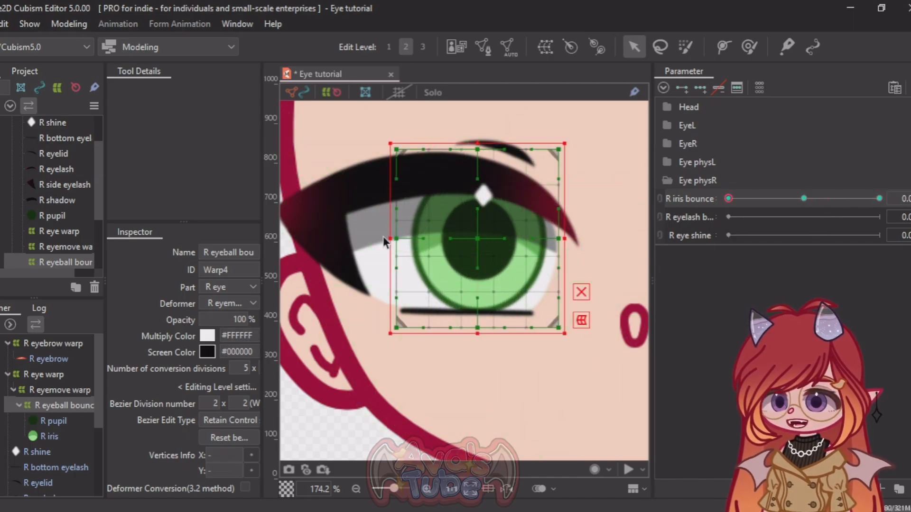
drag(385, 240, 334, 239)
drag(564, 238, 598, 240)
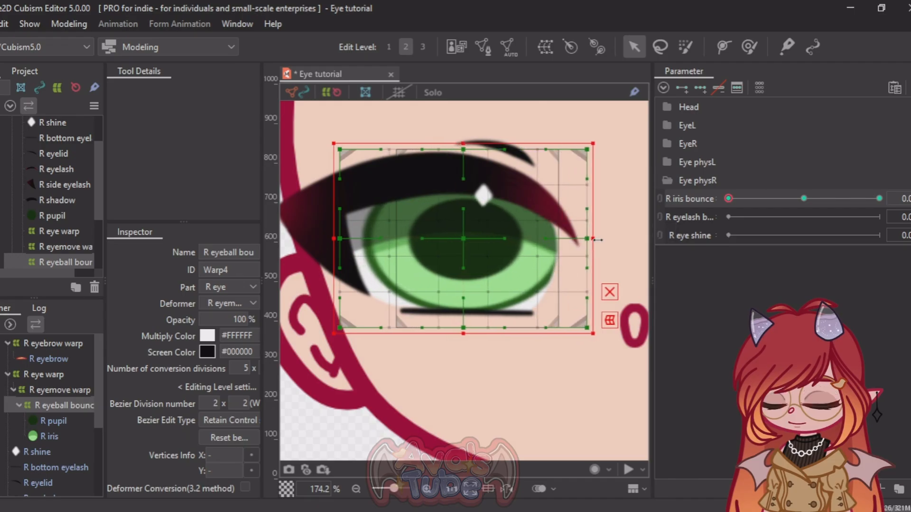
drag(731, 200, 829, 199)
Step: Set the default of the R iris bounce parameter to 0.5 and return its current value to 0.5
right_click(673, 199)
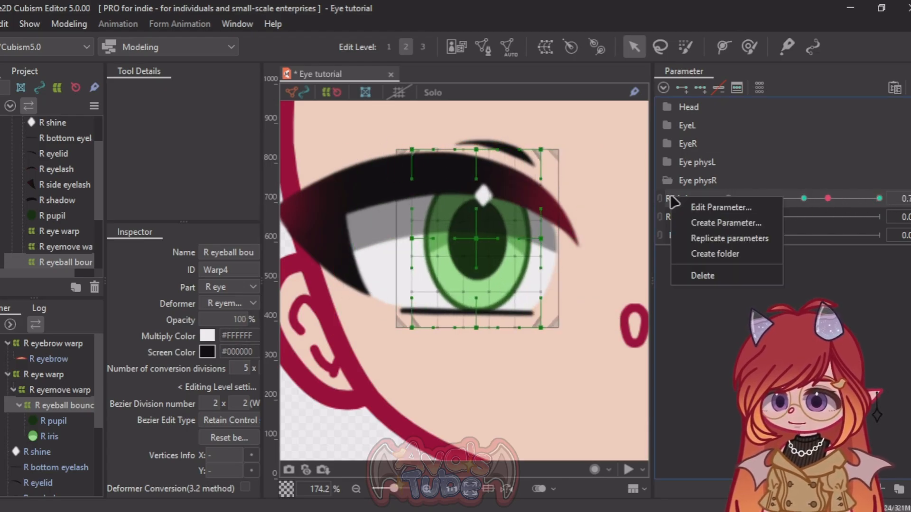
click(718, 208)
click(483, 233)
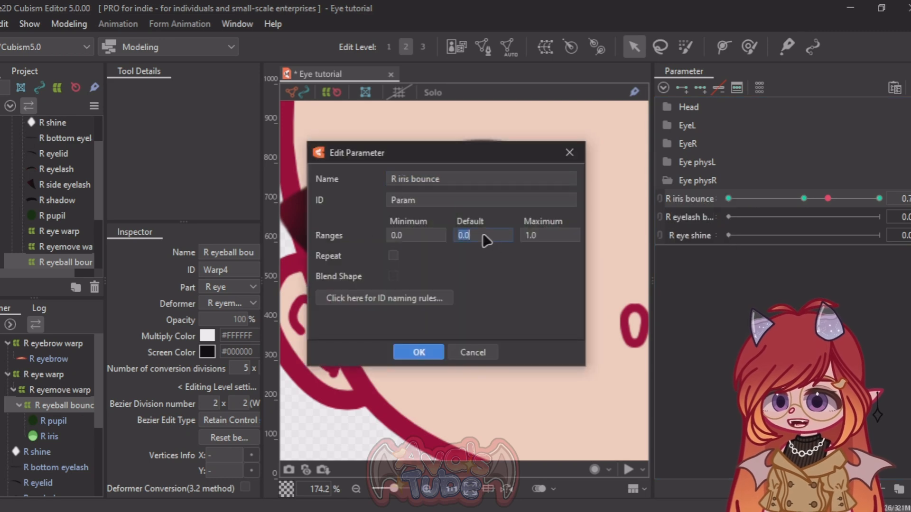
text(0.)
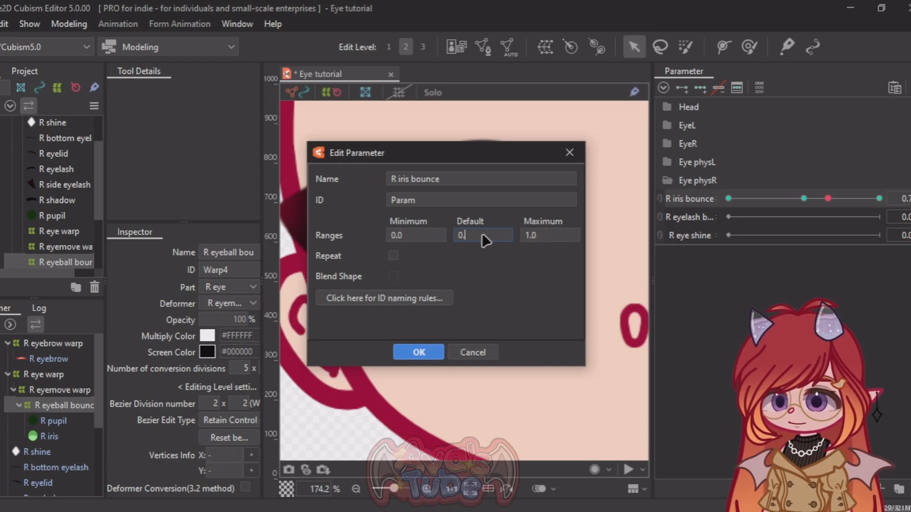
text(5)
click(430, 353)
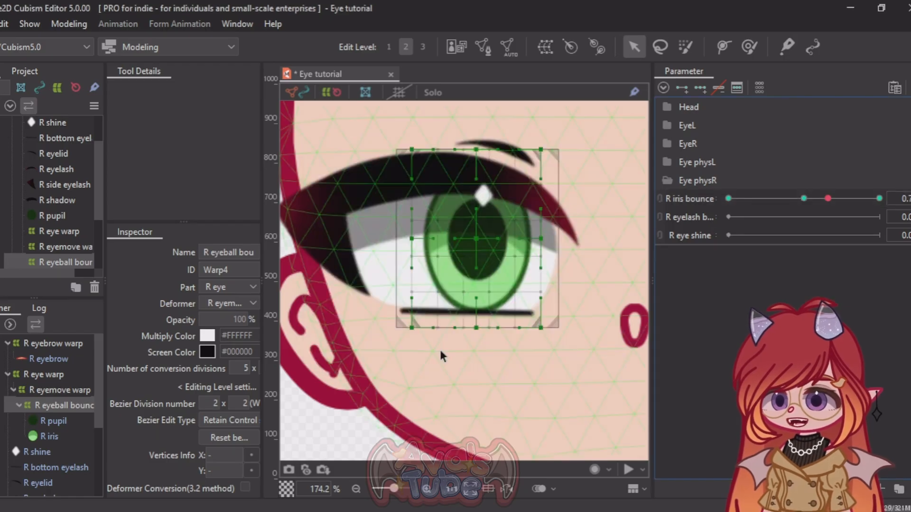
click(904, 199)
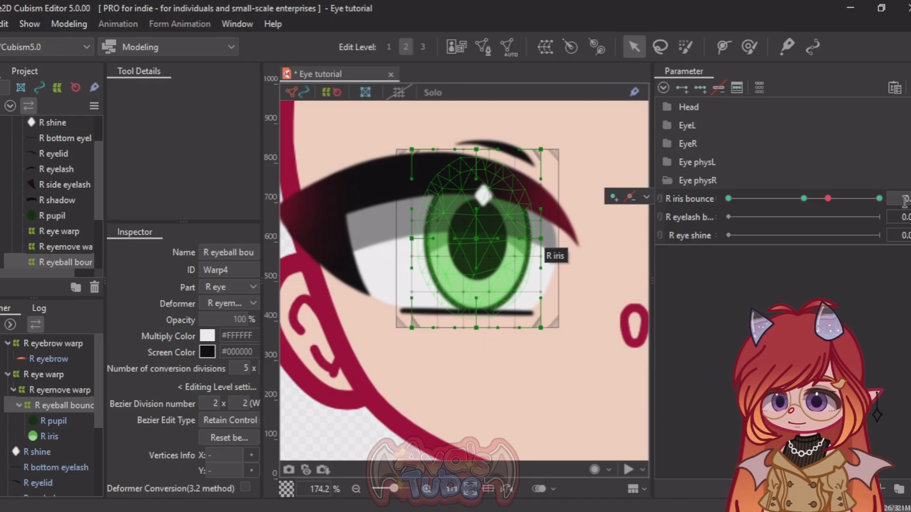
key(Return)
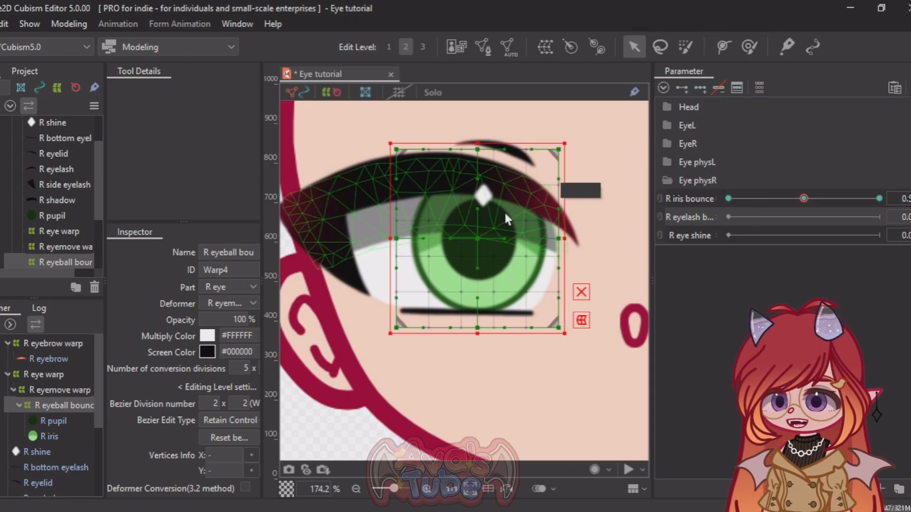
Step: Widen the name column of the parameter list to fit the full Eye physR parameter names
scroll(506, 215, down, 3)
scroll(373, 220, up, 3)
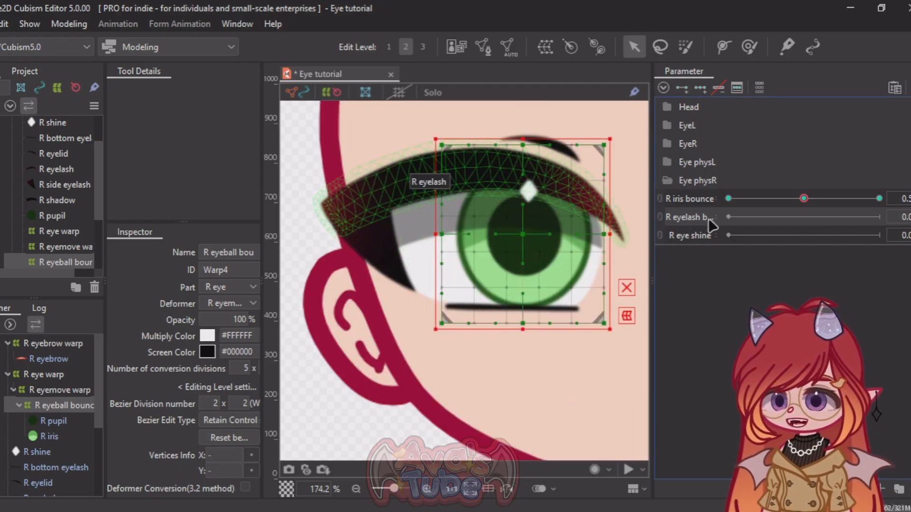
drag(716, 219, 745, 219)
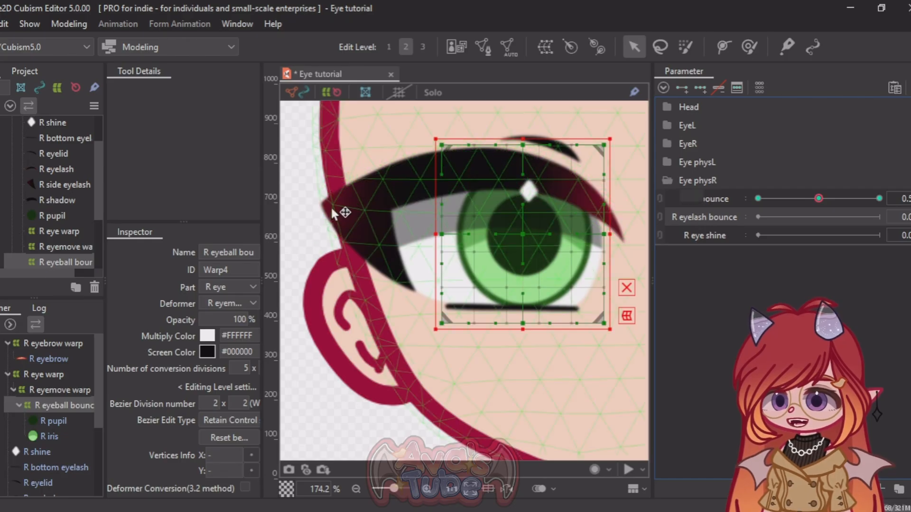
Step: Create a warp deformer named "R eyelash bounce" as parent of the R eyelash and R side eyelash
click(386, 194)
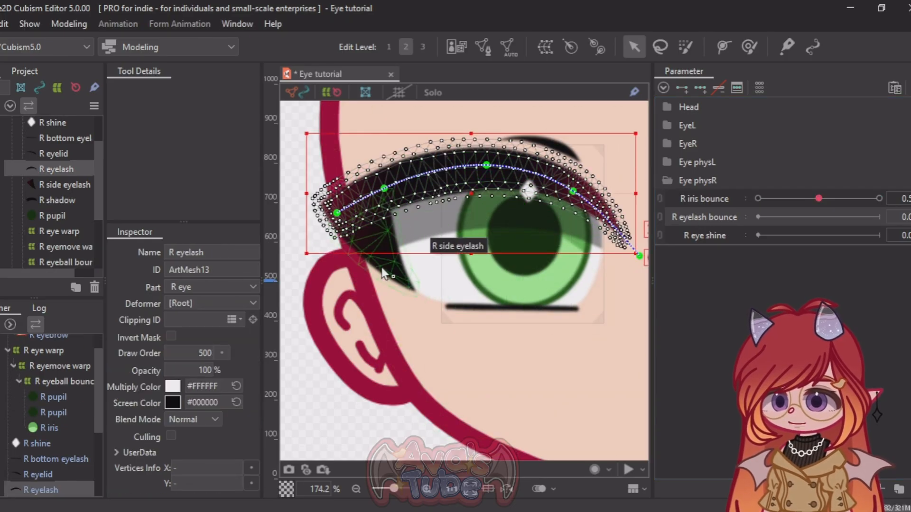
click(384, 272)
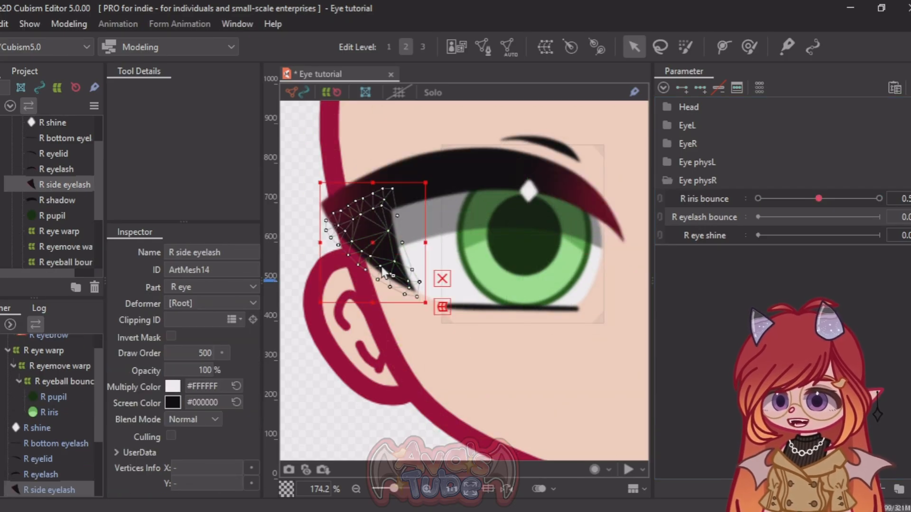
click(485, 181)
click(416, 311)
click(370, 227)
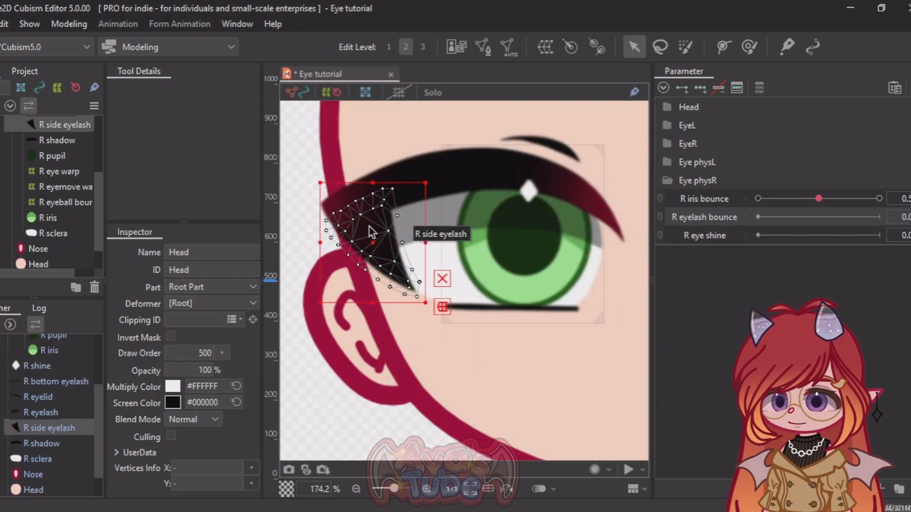
ctrl+click(460, 179)
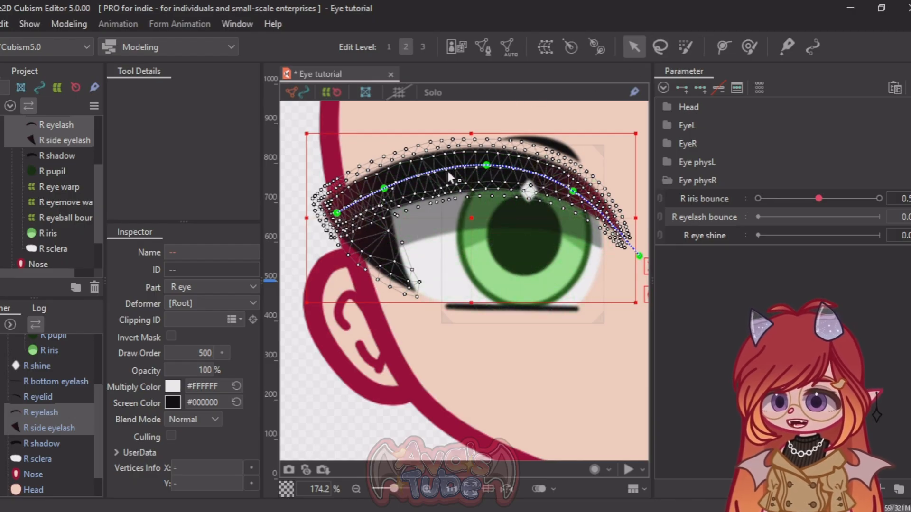
click(545, 48)
triple_click(519, 179)
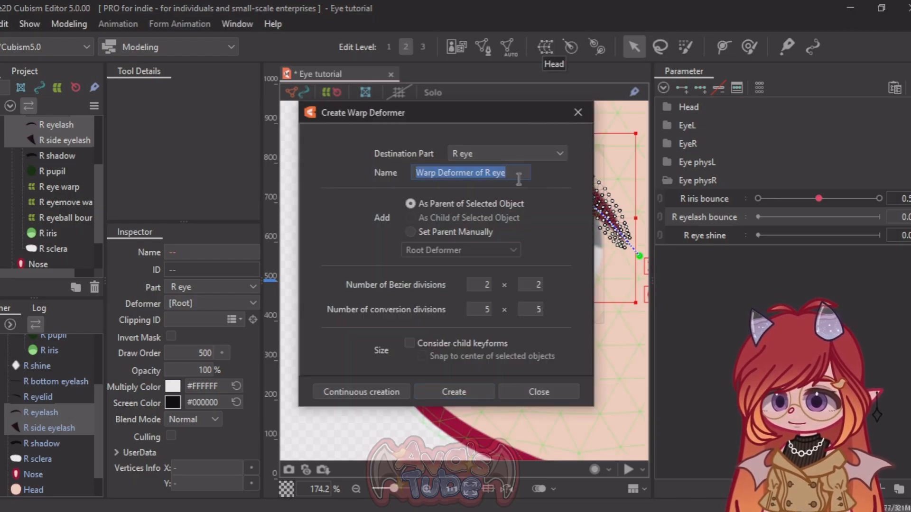
text(R eyel)
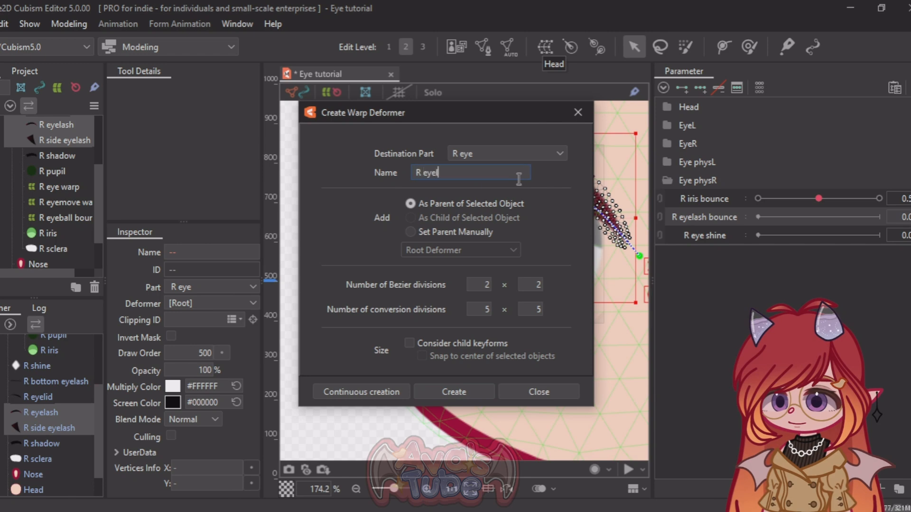
text(ash bounce)
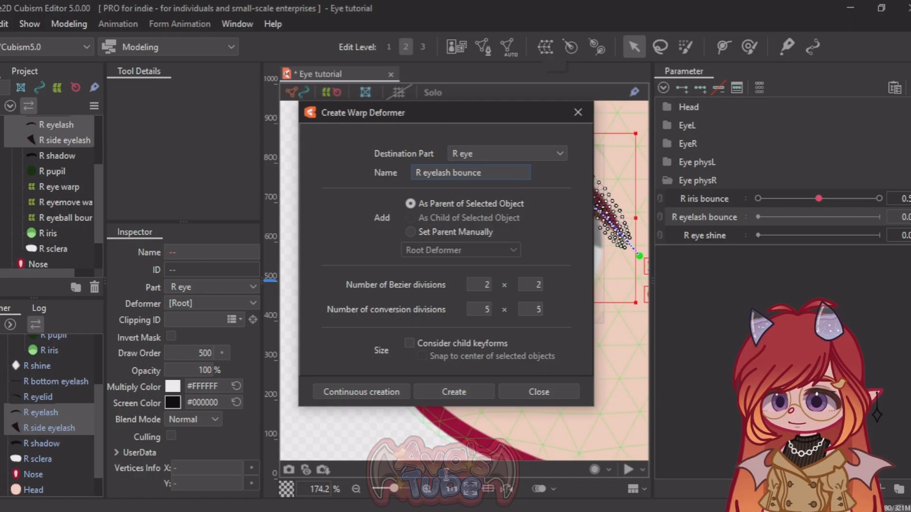
click(483, 393)
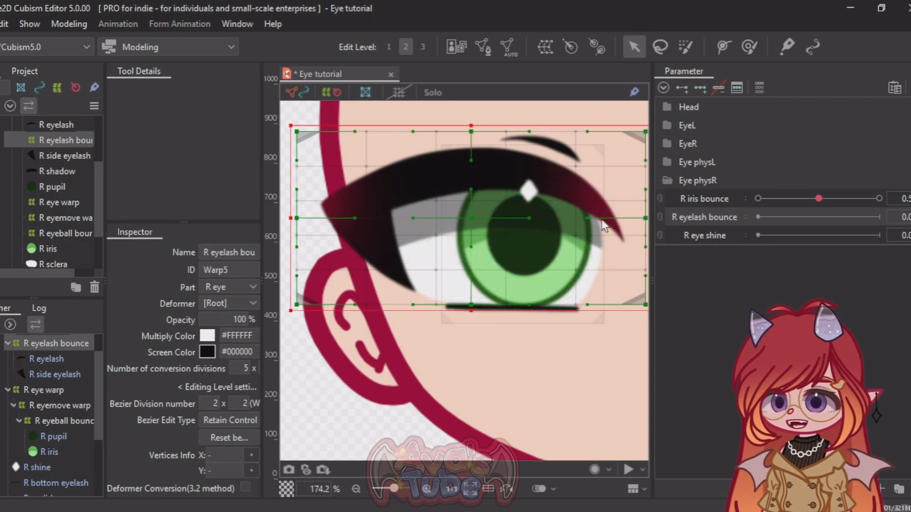
Step: Try to create a parent warp deformer named "R eyeskin warp" for the R eyelid, R eyelash bounce, R eyelash and R side eyelash
click(426, 275)
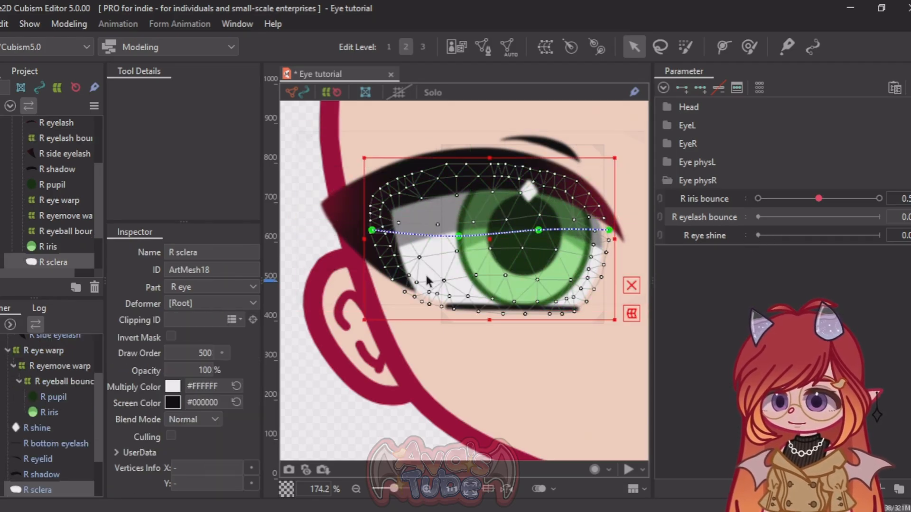
shift+click(346, 206)
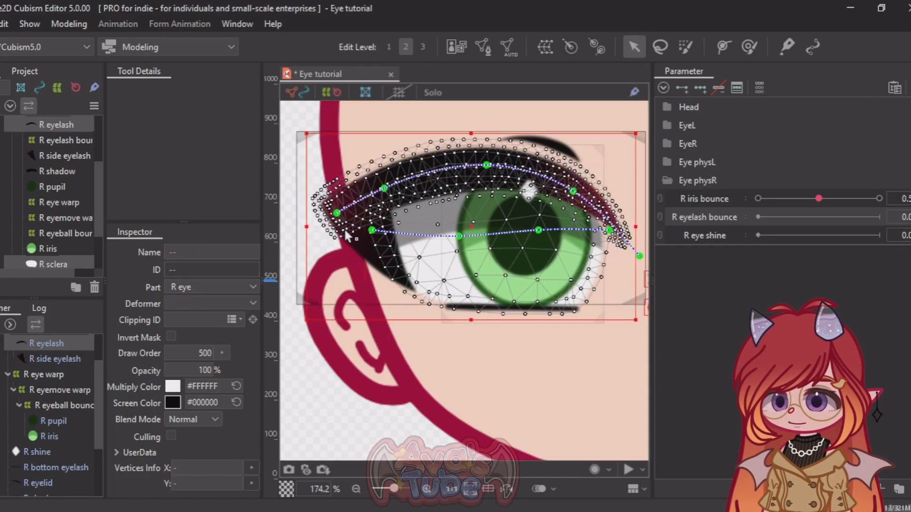
click(372, 260)
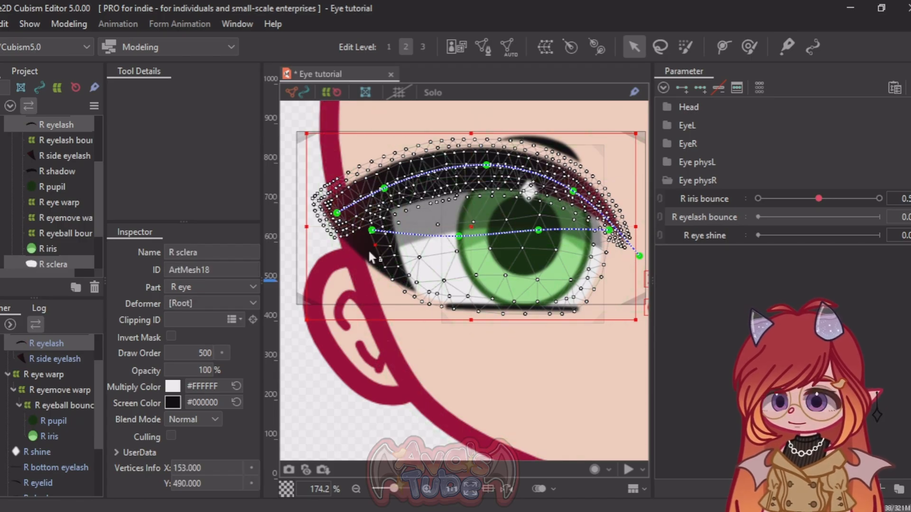
scroll(47, 172, up, 2)
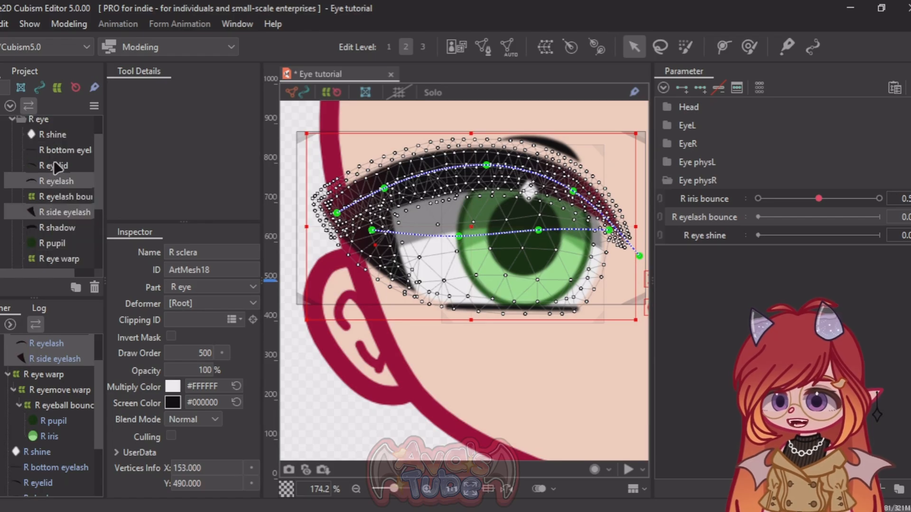
click(55, 161)
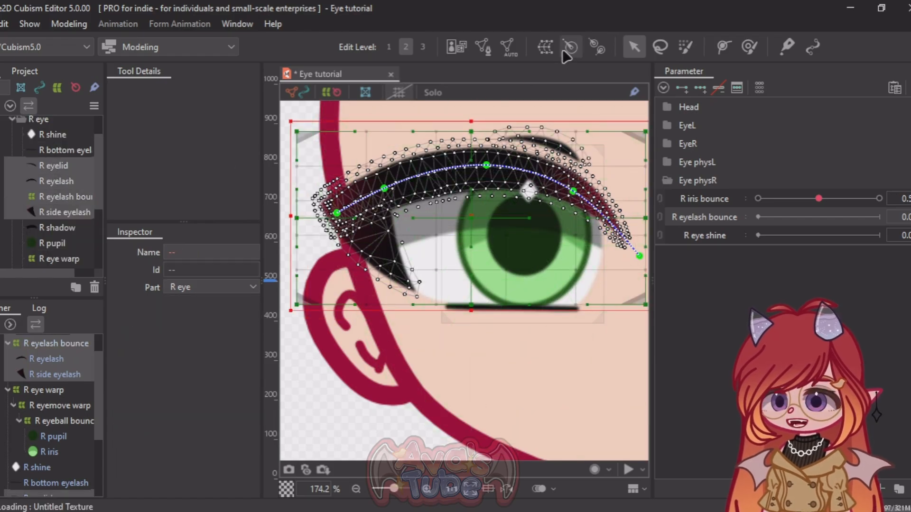
click(545, 46)
triple_click(510, 175)
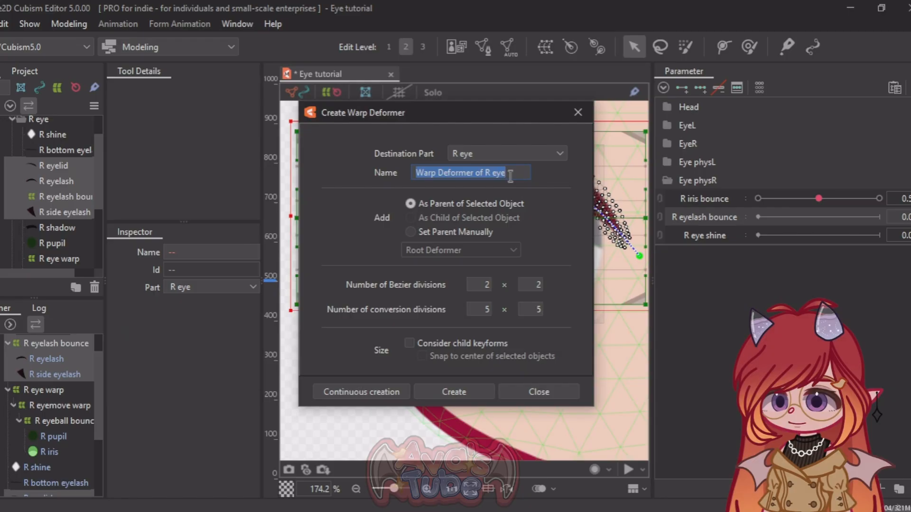
text(R eyeskin warp)
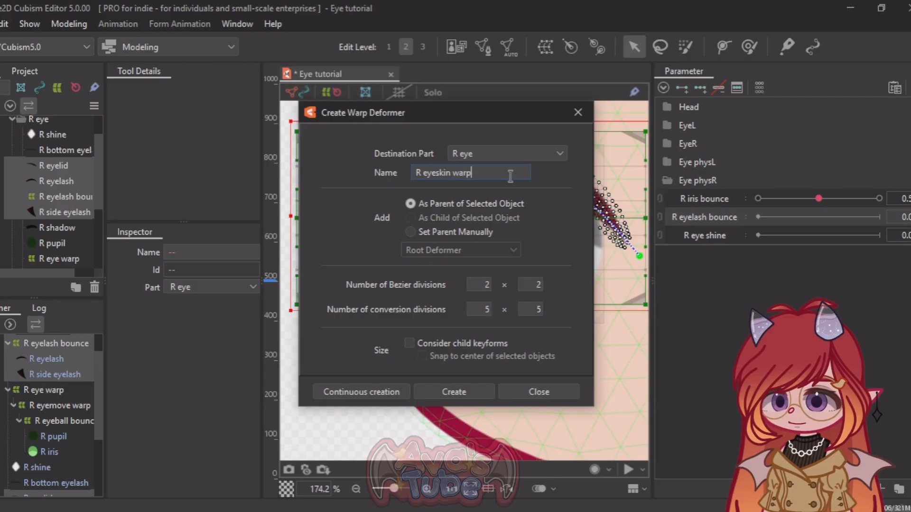
click(471, 392)
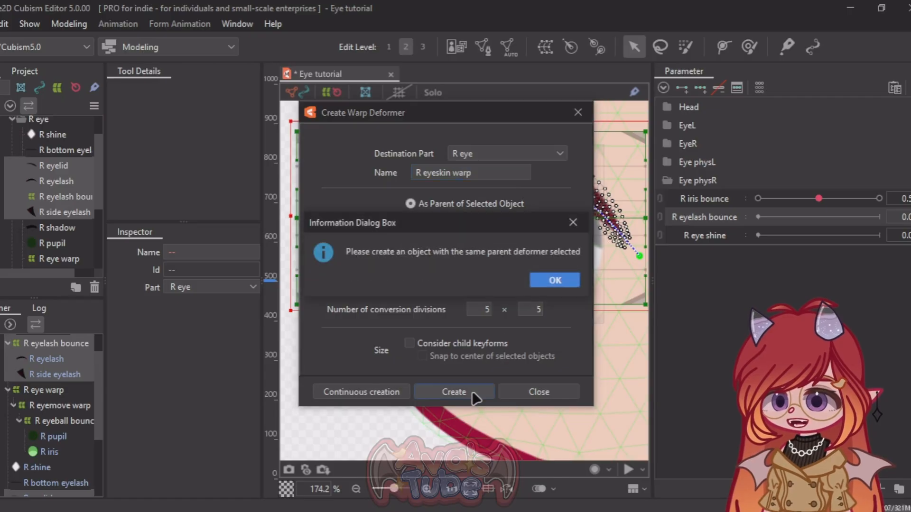
click(540, 284)
Step: Select only the R eyelash bounce deformer, test which parts follow it by moving it, and undo the move
scroll(43, 378, down, 1)
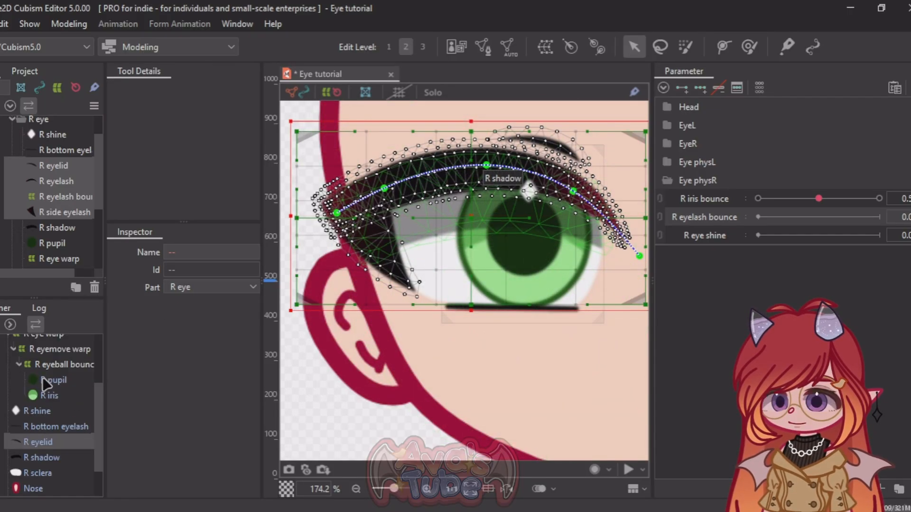
scroll(42, 377, up, 1)
scroll(43, 379, up, 1)
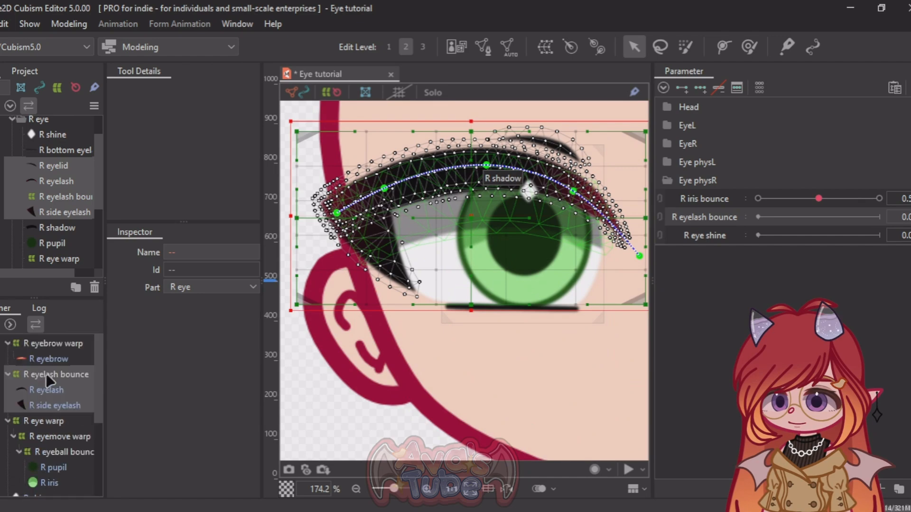
click(60, 342)
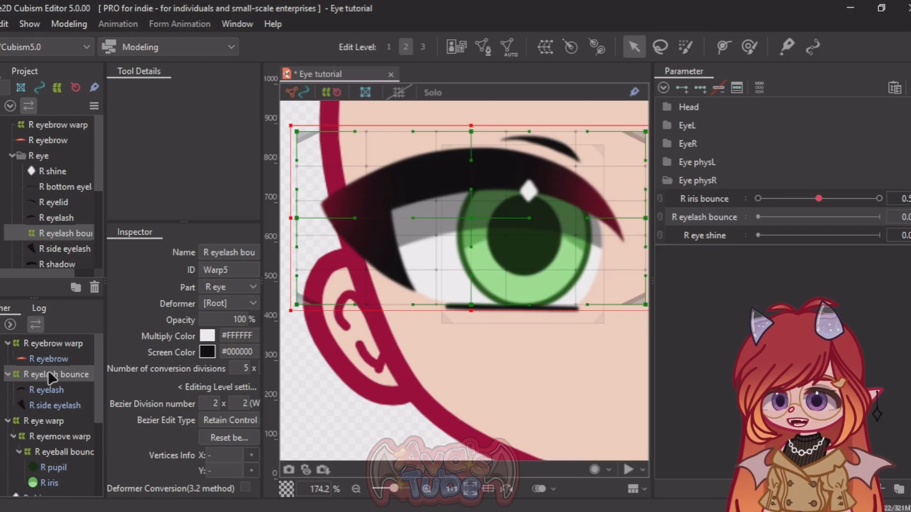
ctrl+click(55, 420)
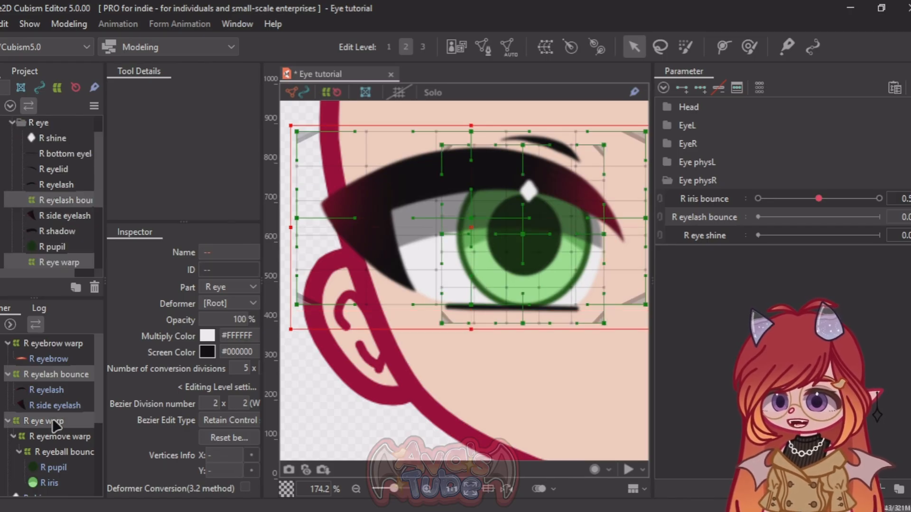
click(61, 378)
scroll(353, 284, down, 3)
scroll(295, 308, up, 2)
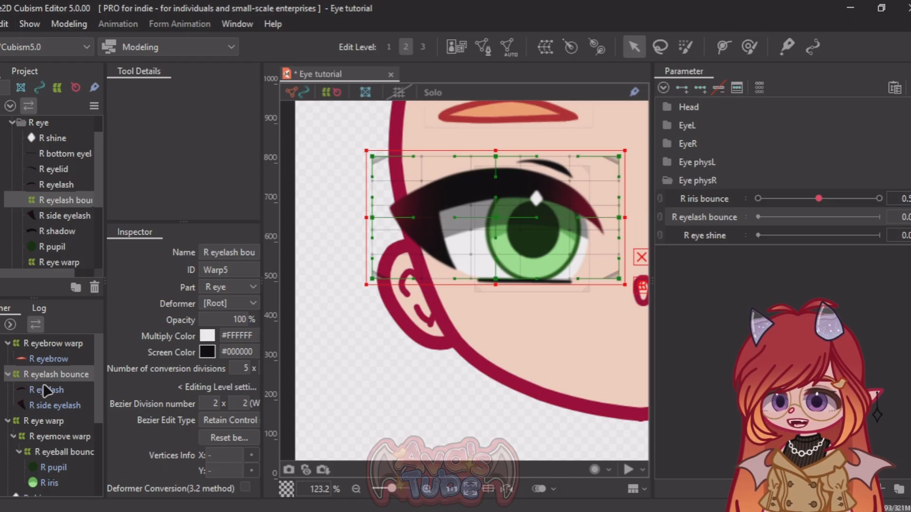
drag(494, 218, 483, 219)
key(ctrl+z)
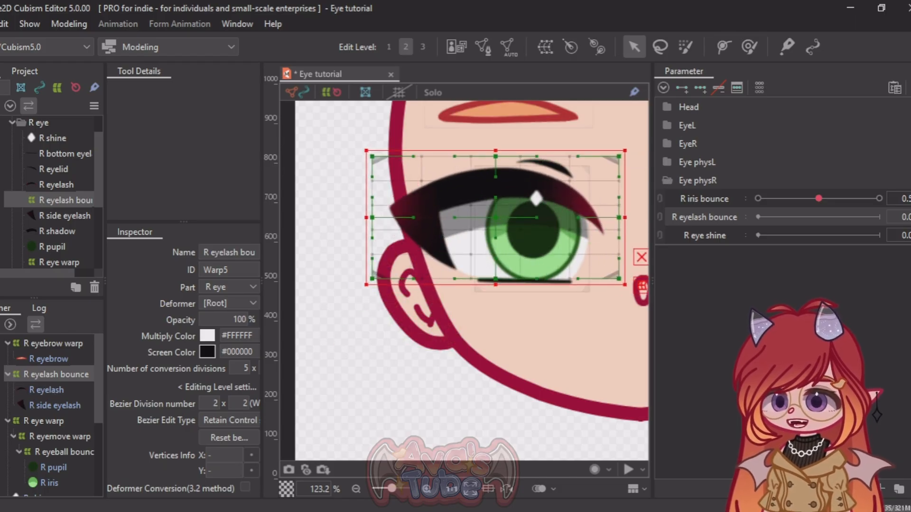
Step: Add the R eye warp to the selection, test-move both deformers together, and undo the move
ctrl+click(33, 425)
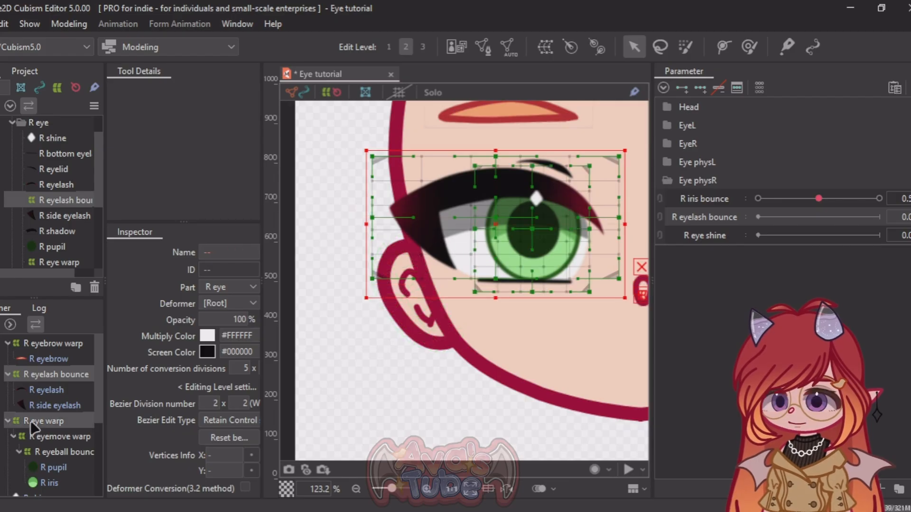
click(529, 228)
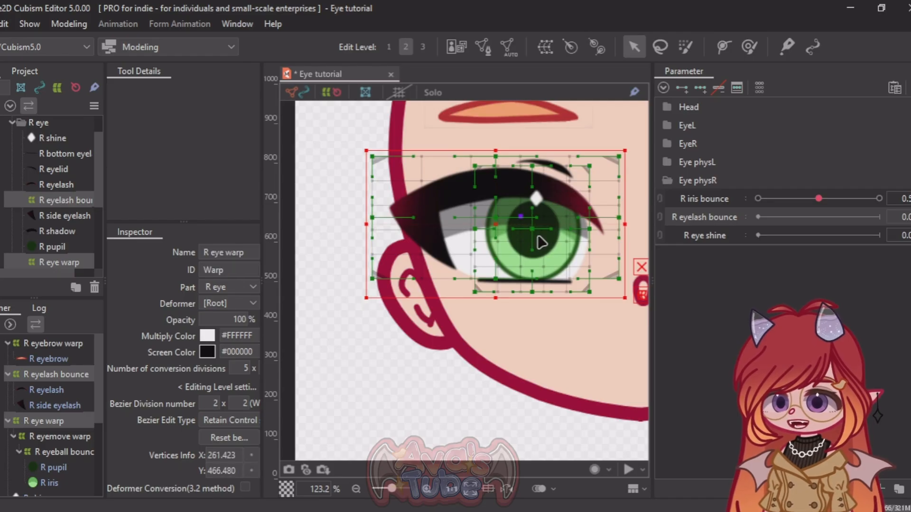
drag(493, 220, 461, 210)
key(ctrl+z)
Step: Add the R sclera to the selection, remove the R eye warp from it, test-move the selection and undo the move
scroll(11, 417, down, 3)
scroll(10, 418, down, 3)
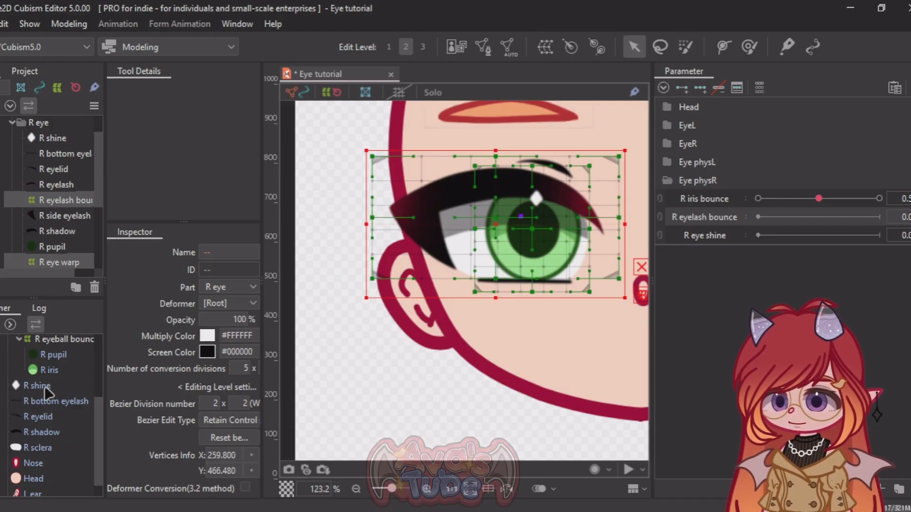
click(38, 448)
scroll(556, 196, up, 3)
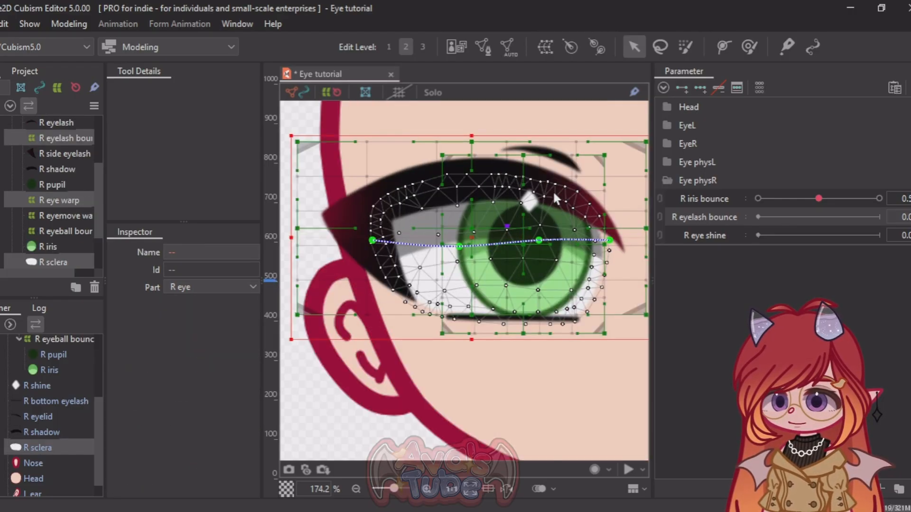
scroll(27, 354, up, 3)
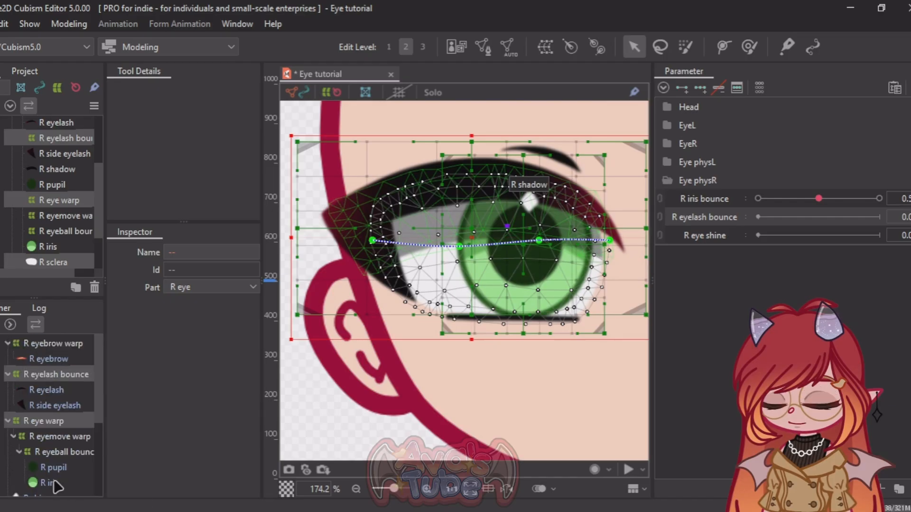
ctrl+click(43, 426)
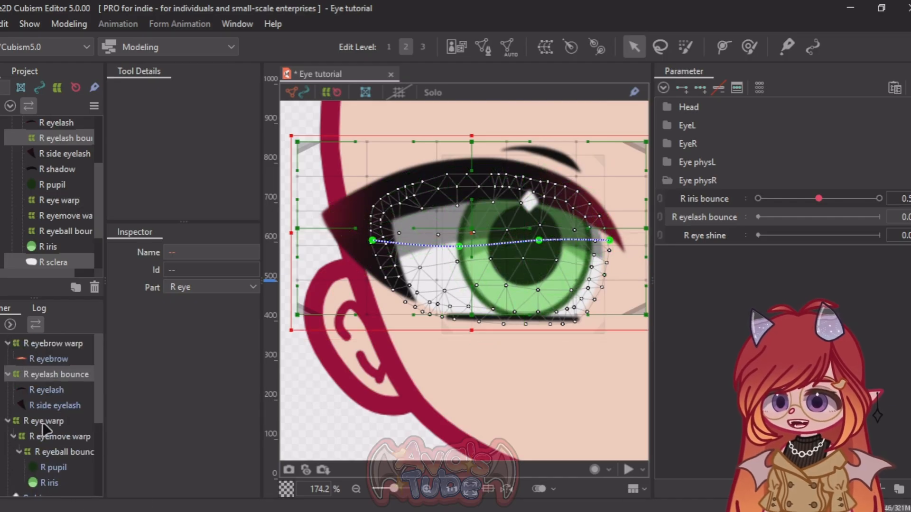
drag(478, 228, 436, 206)
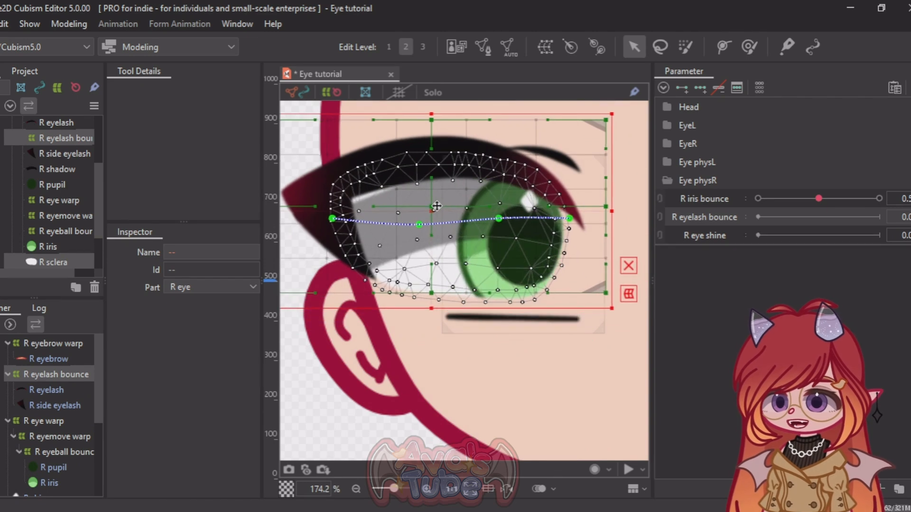
key(ctrl+z)
Step: Create a warp deformer named "R eyeskin warp" as parent of the R eyelash bounce deformer and the R sclera
scroll(53, 447, down, 1)
scroll(49, 441, up, 2)
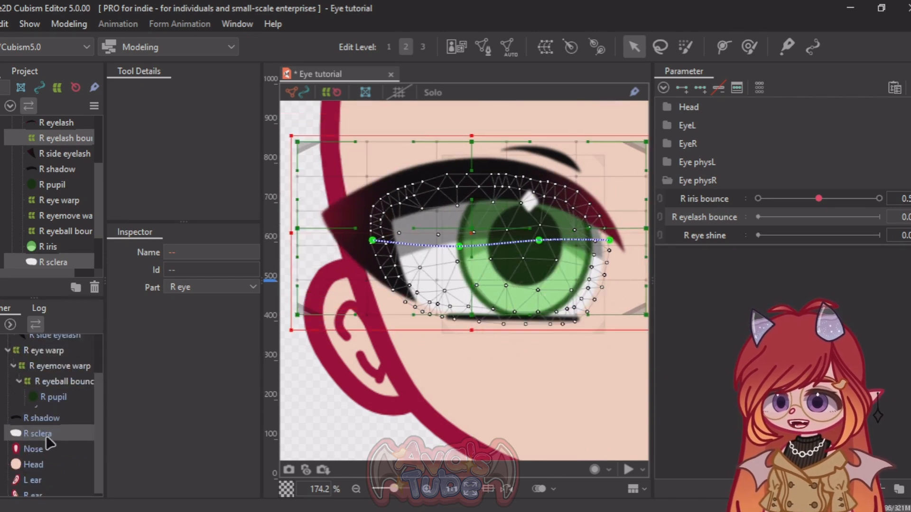
scroll(41, 369, up, 1)
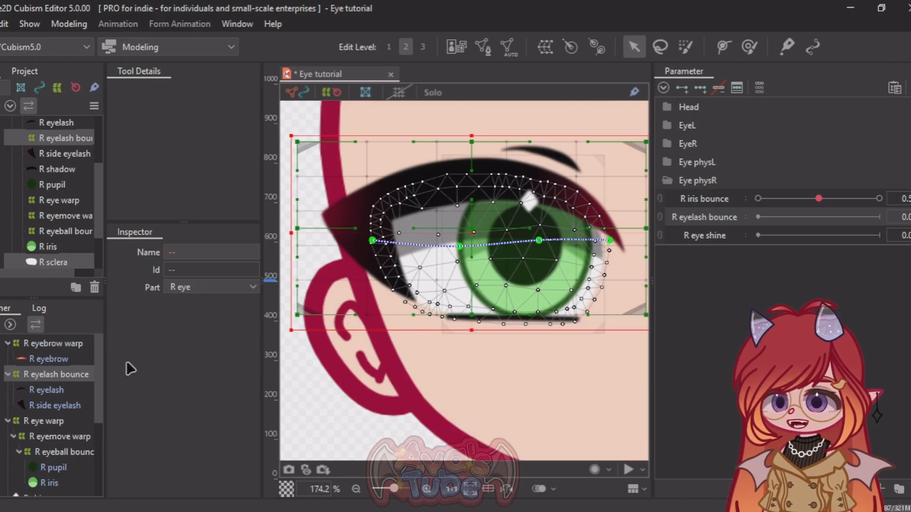
scroll(329, 240, down, 3)
scroll(362, 261, up, 3)
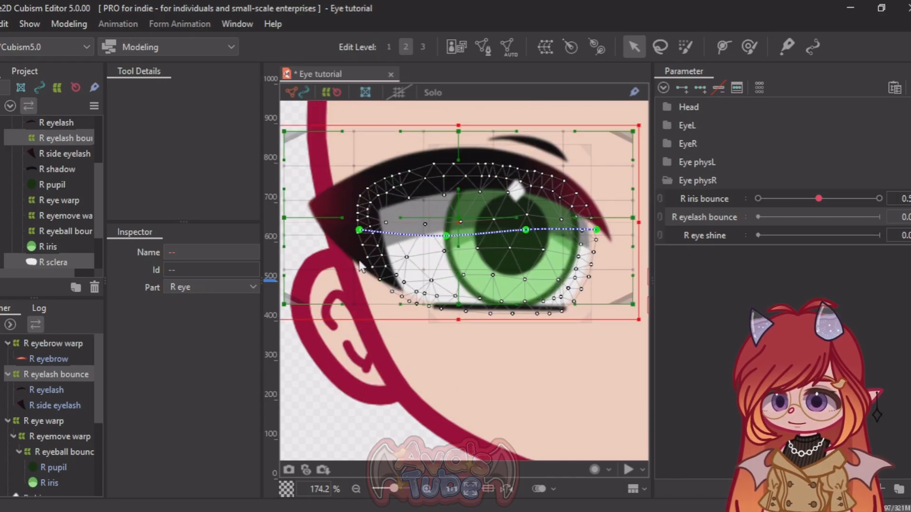
click(543, 48)
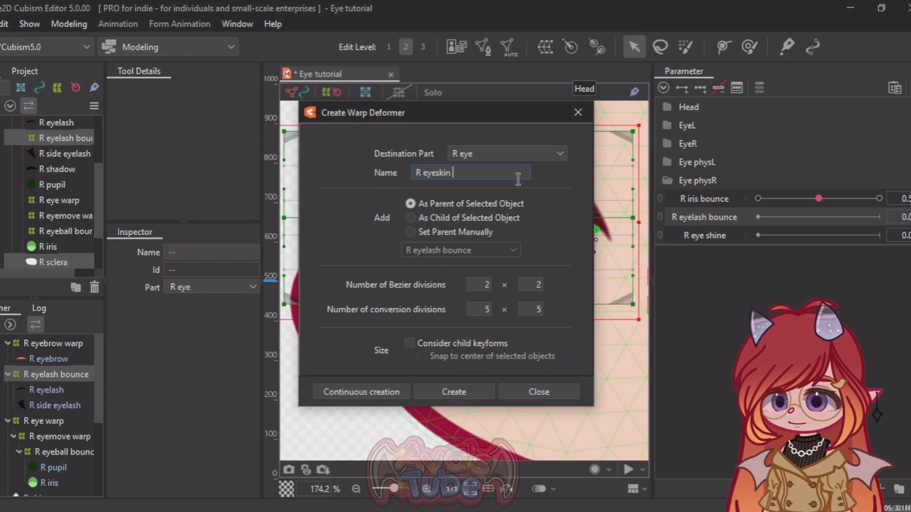
click(453, 398)
Step: Expand the EyeR parameter group and select EyeR Open with the R eyeskin warp still selected
scroll(440, 274, down, 3)
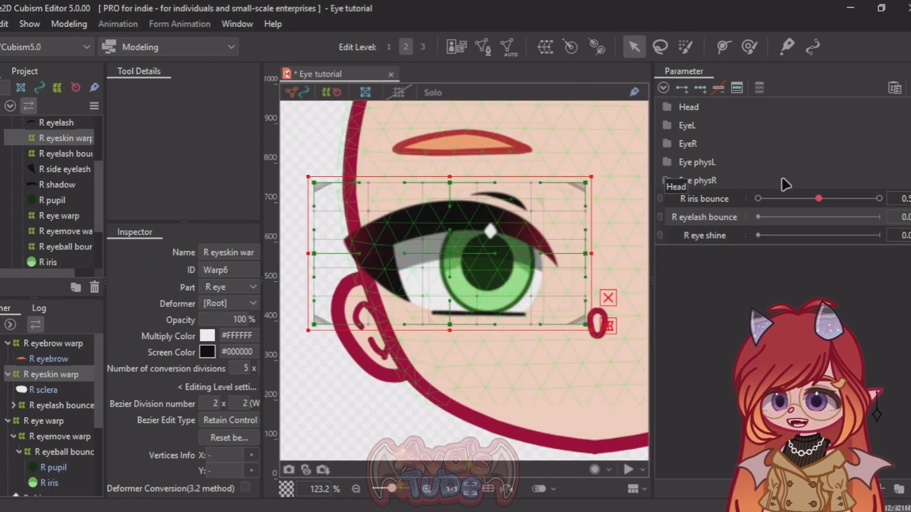
click(668, 145)
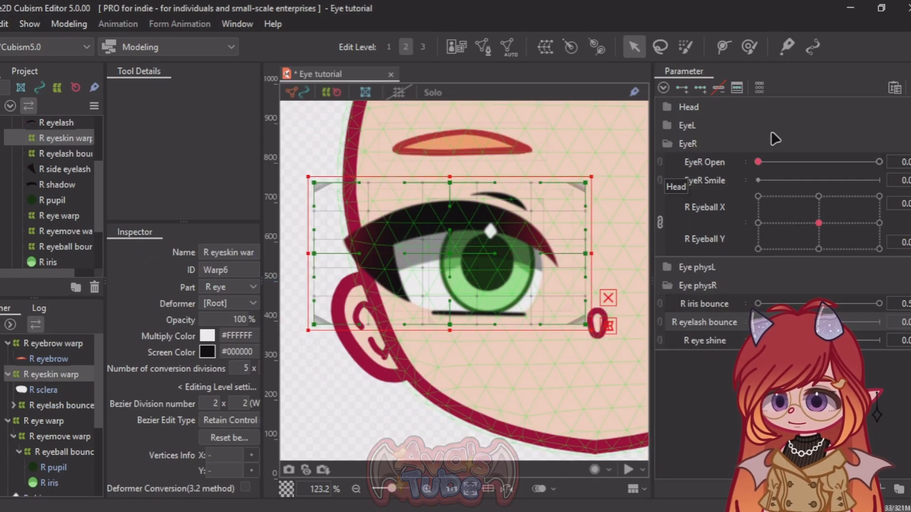
click(705, 162)
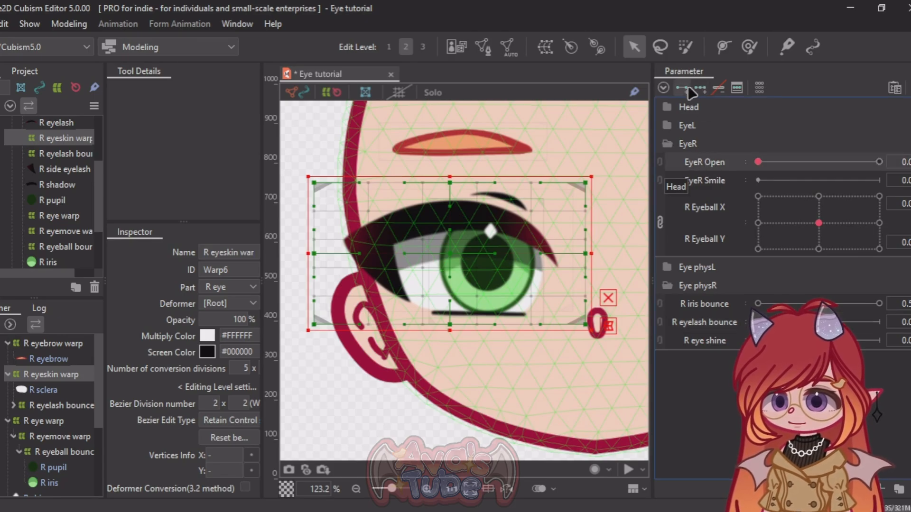
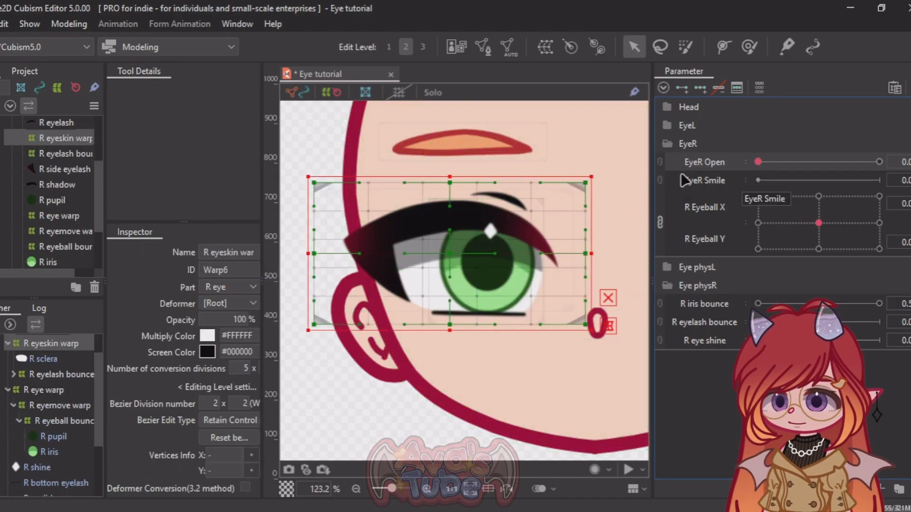
Step: Unlink R Eyeball X and Y, add three keys to R Eyeball X for the R eyeskin warp, and set it to 1.0
click(660, 218)
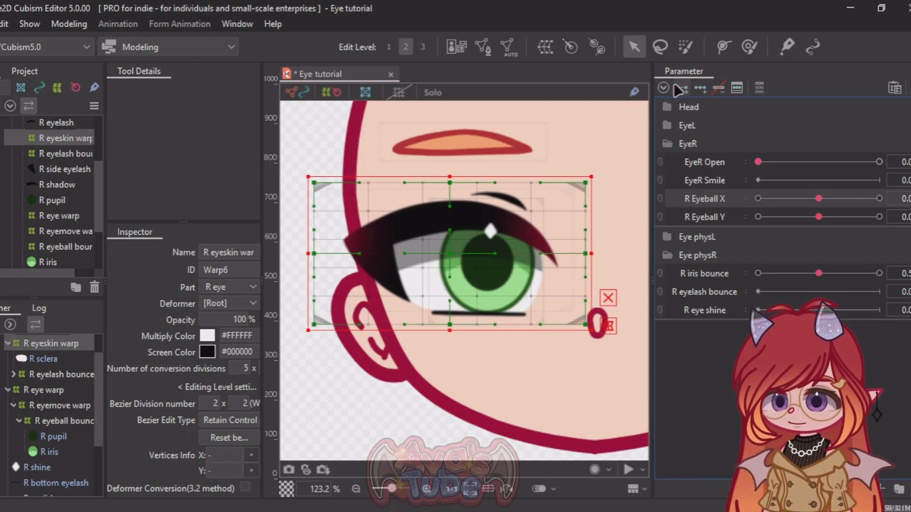
drag(820, 198, 879, 198)
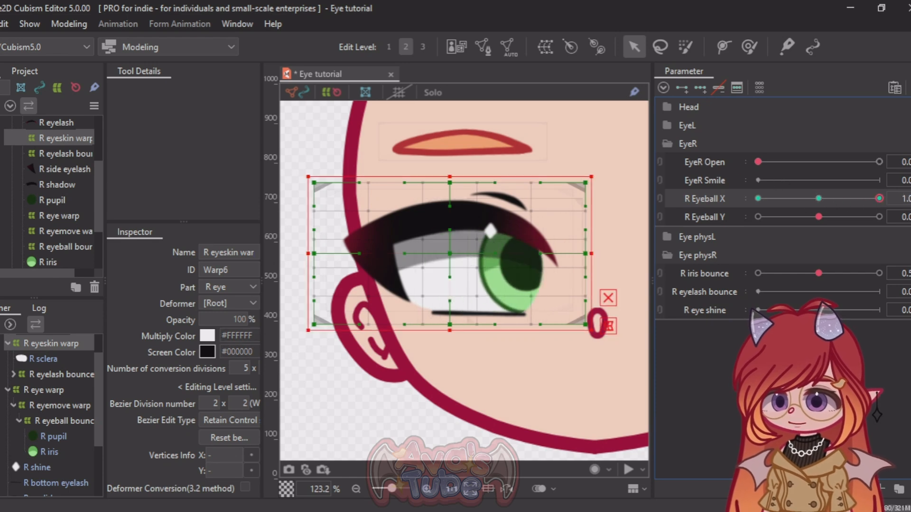
Step: Activate the Deform Brush and enlarge its brush size to 207.2 px over the right eye
click(748, 48)
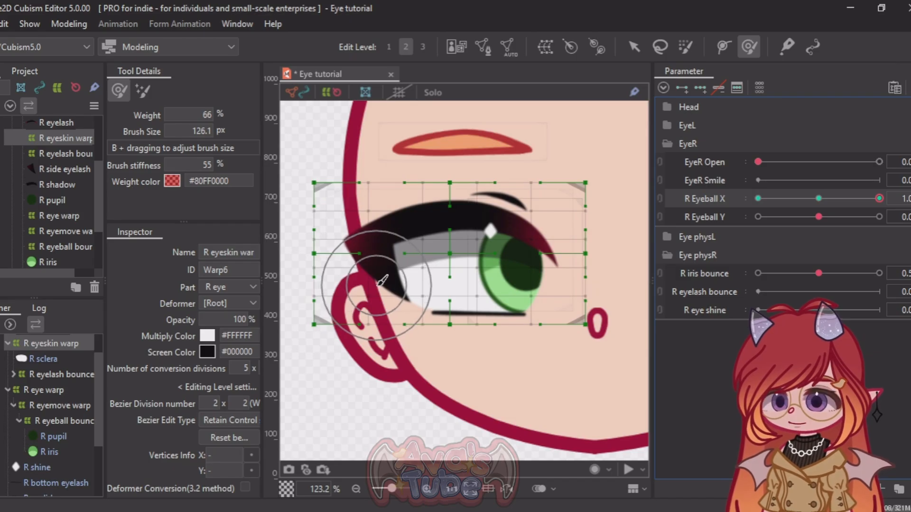
key(b)
mouse_move(377, 284)
mouse_down()
mouse_move(435, 278)
mouse_move(381, 277)
mouse_move(457, 284)
mouse_up()
scroll(377, 189, down, 2)
scroll(510, 218, up, 2)
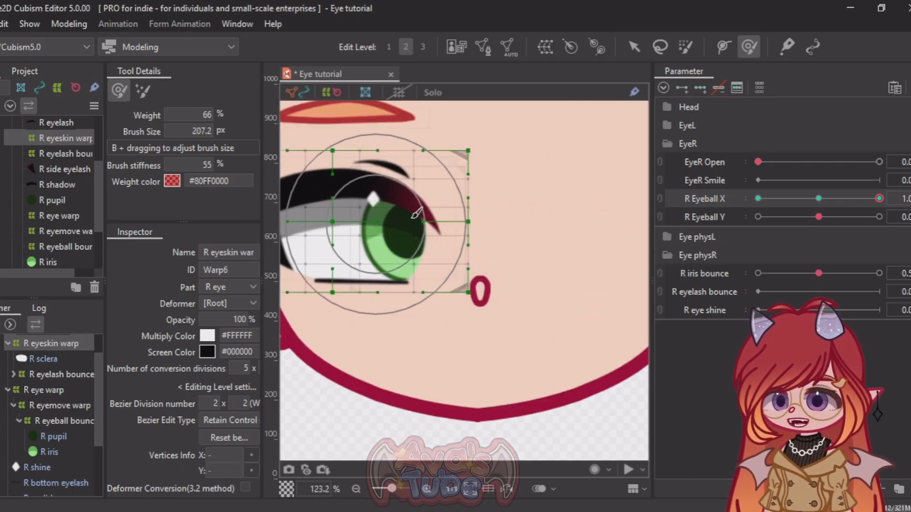
scroll(427, 213, down, 1)
scroll(320, 212, up, 1)
Step: Brush the nose side and upper edge of the R eyeskin warp slightly upward at R Eyeball X 1.0
drag(484, 209, 488, 201)
drag(506, 235, 510, 227)
drag(532, 224, 531, 216)
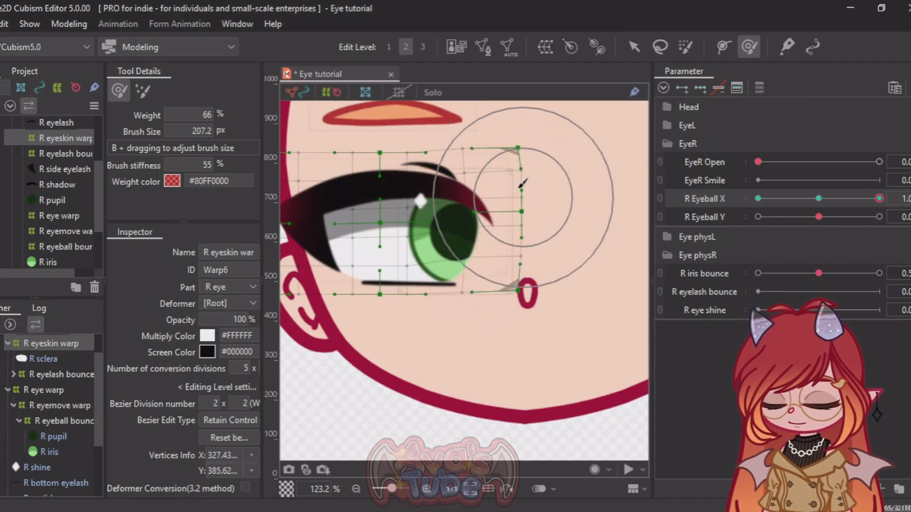
drag(524, 273, 523, 267)
drag(429, 173, 428, 165)
drag(486, 154, 485, 149)
drag(543, 153, 535, 159)
drag(415, 132, 417, 130)
mouse_move(877, 198)
mouse_down()
mouse_move(851, 181)
mouse_move(880, 190)
mouse_up()
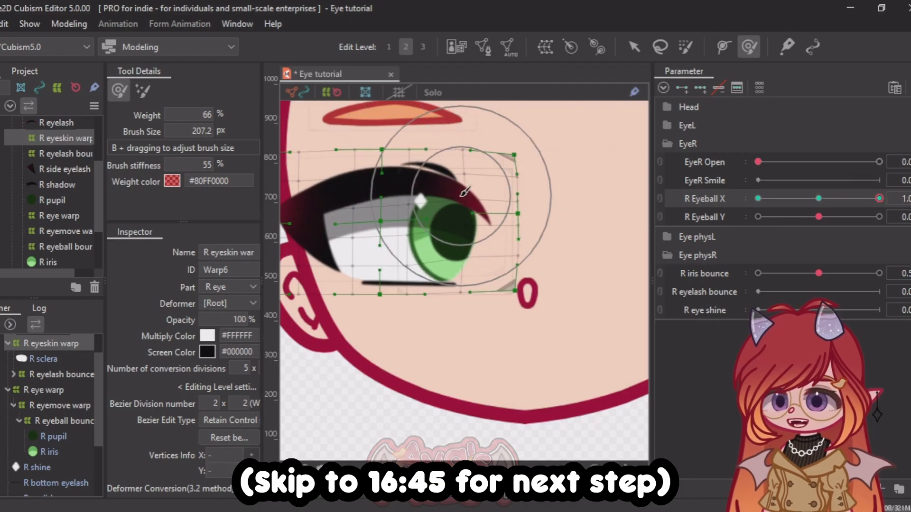
Step: Refine the R eyeskin warp at R Eyeball X 1.0, easing its nose side and upper edge slightly back down while checking the motion
drag(464, 189, 477, 190)
drag(484, 188, 485, 193)
drag(545, 204, 545, 209)
drag(383, 148, 384, 153)
drag(879, 198, 880, 203)
drag(528, 267, 525, 271)
drag(558, 217, 556, 220)
mouse_move(879, 198)
mouse_down()
mouse_move(821, 198)
mouse_move(827, 206)
mouse_move(880, 199)
mouse_up()
drag(525, 241, 528, 245)
drag(505, 136, 506, 140)
Step: Deform the ear side of the R eyeskin warp outward and upward at R Eyeball X -1.0, reducing the brush to 148.8 px
mouse_move(879, 198)
mouse_down()
mouse_move(903, 199)
mouse_move(758, 199)
mouse_up()
scroll(537, 231, down, 2)
scroll(297, 241, up, 2)
drag(407, 219, 400, 219)
drag(443, 199, 445, 192)
mouse_move(758, 198)
mouse_down()
mouse_move(815, 206)
mouse_move(757, 201)
mouse_up()
drag(470, 283, 421, 287)
drag(457, 225, 448, 220)
drag(345, 197, 351, 199)
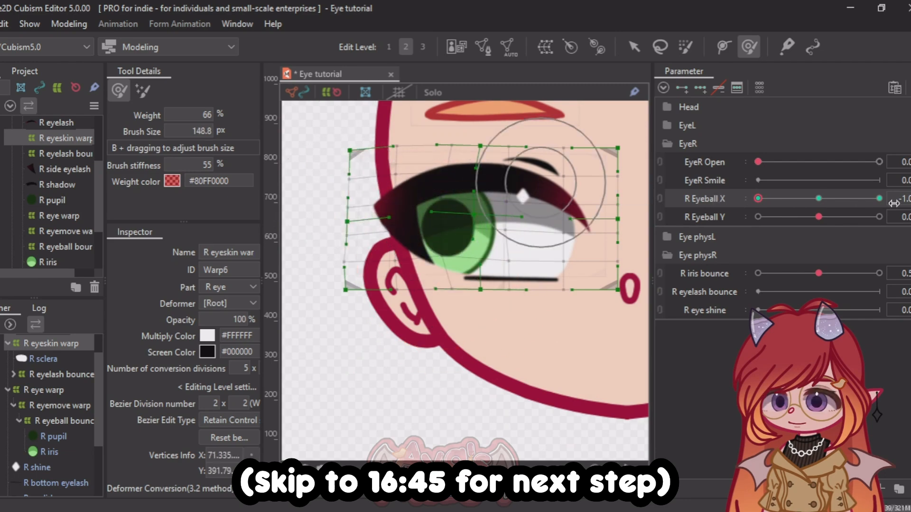
Step: Check the R Eyeball X motion of the eye skin and reset the parameter to 0
mouse_move(758, 198)
mouse_down()
mouse_move(750, 197)
mouse_move(817, 223)
mouse_move(755, 209)
mouse_up()
click(903, 199)
text(0)
key(Return)
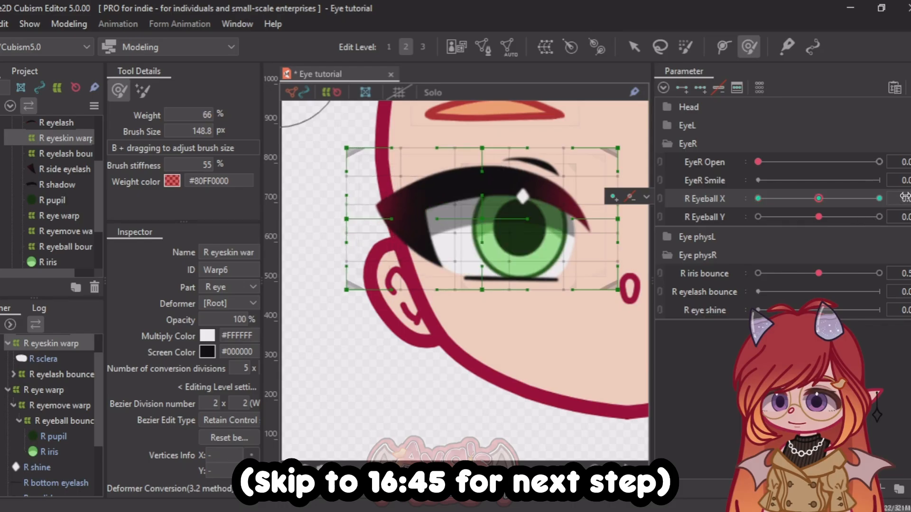
Step: Add three keys to R Eyeball Y and brush the upper lid of the R eyeskin warp slightly upward at 1.0
click(700, 89)
drag(818, 218, 881, 219)
drag(521, 208, 520, 194)
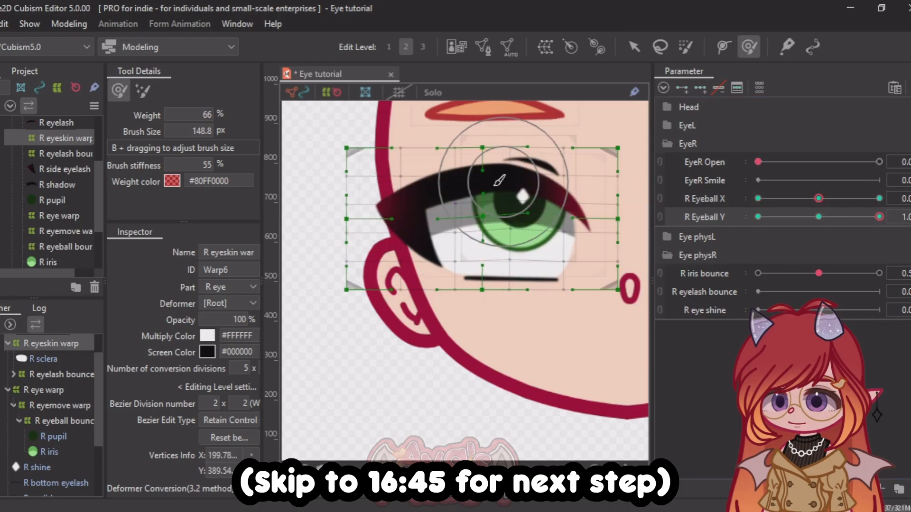
drag(459, 188, 458, 183)
Step: Set R Eyeball Y to -1.0 and move the R bottom eyelash into the R eyeskin warp
drag(871, 221, 758, 218)
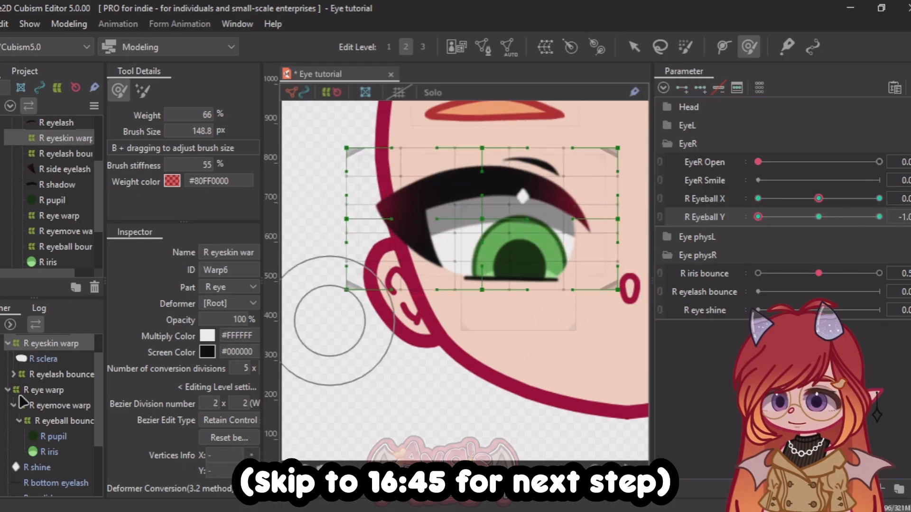
scroll(52, 254, up, 2)
scroll(21, 413, down, 3)
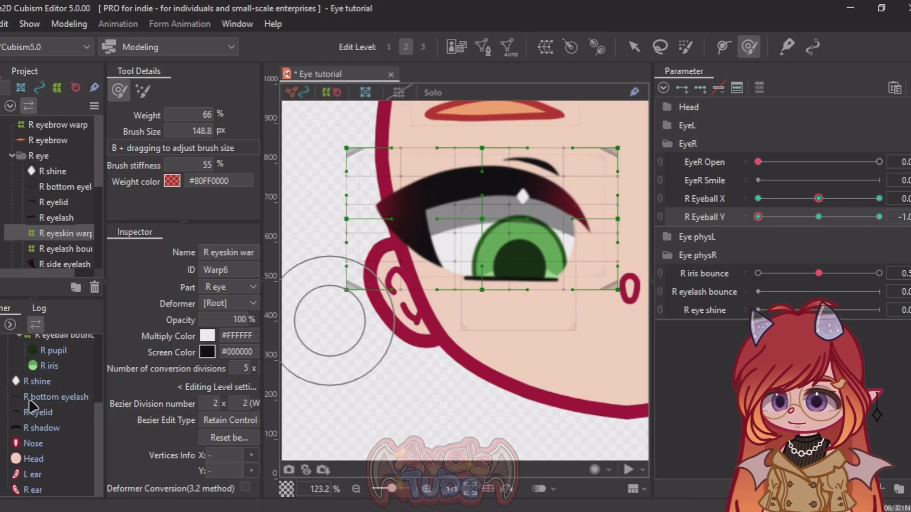
click(27, 397)
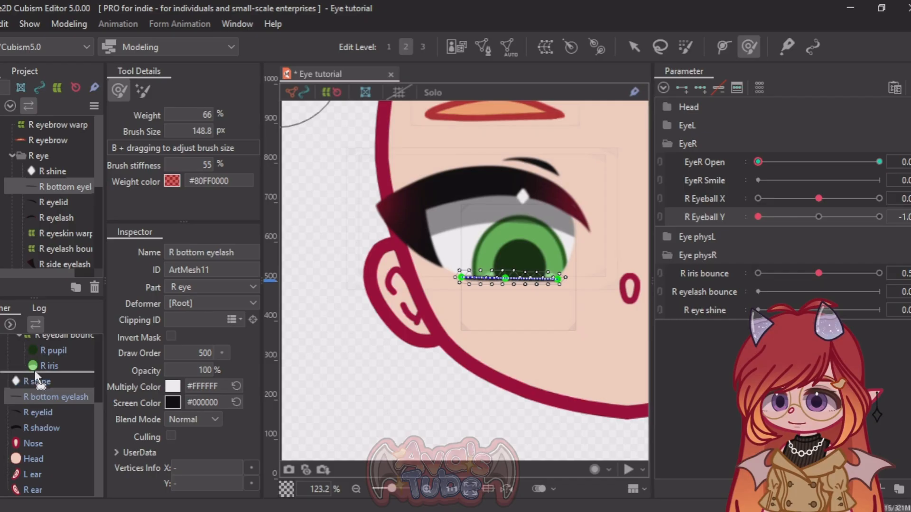
scroll(45, 335, up, 3)
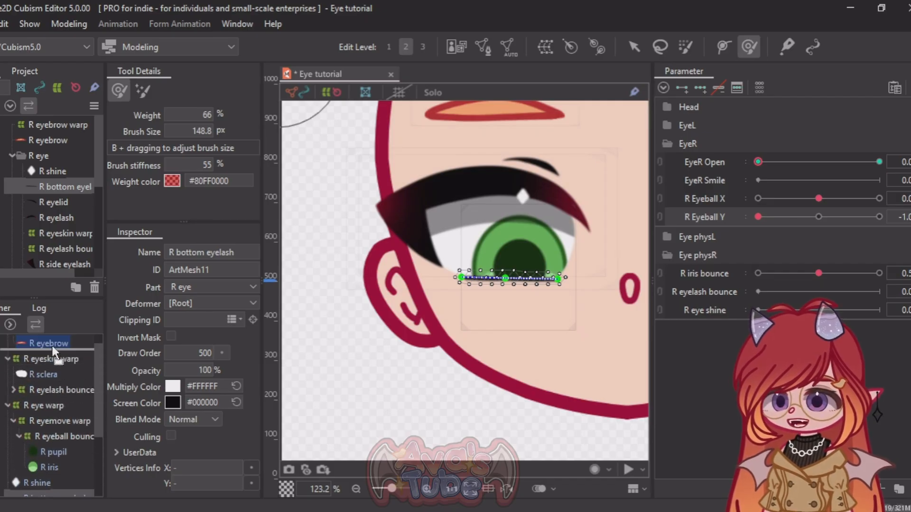
drag(52, 332, 49, 374)
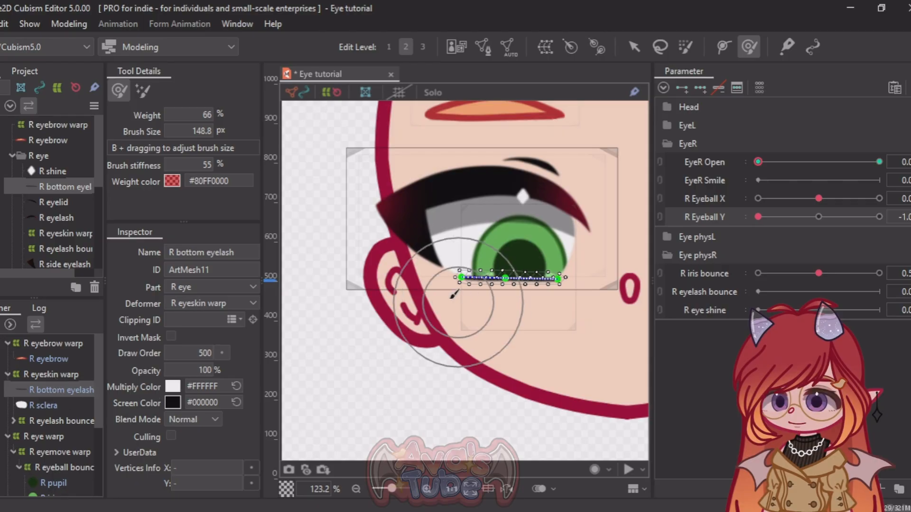
Step: Move the R eyelid into the R eyeskin warp and select the EyeR Open parameter
click(49, 202)
drag(38, 484, 54, 376)
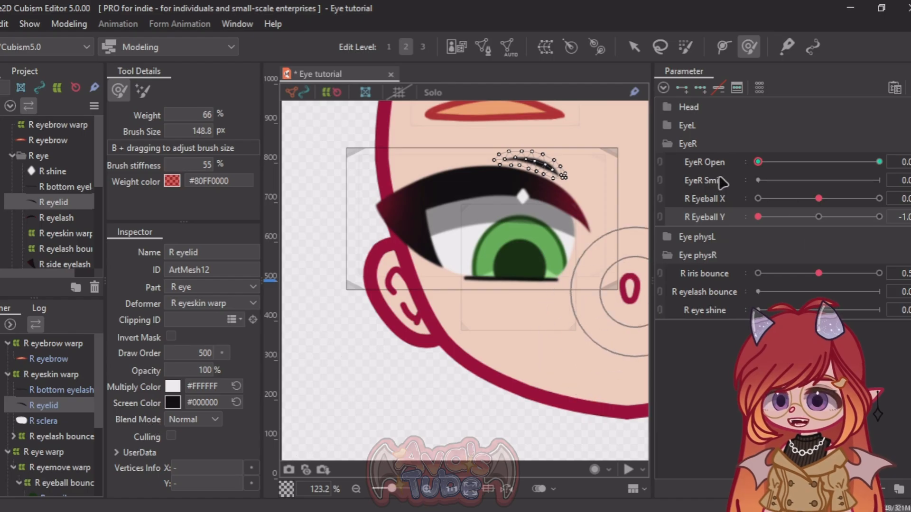
click(707, 168)
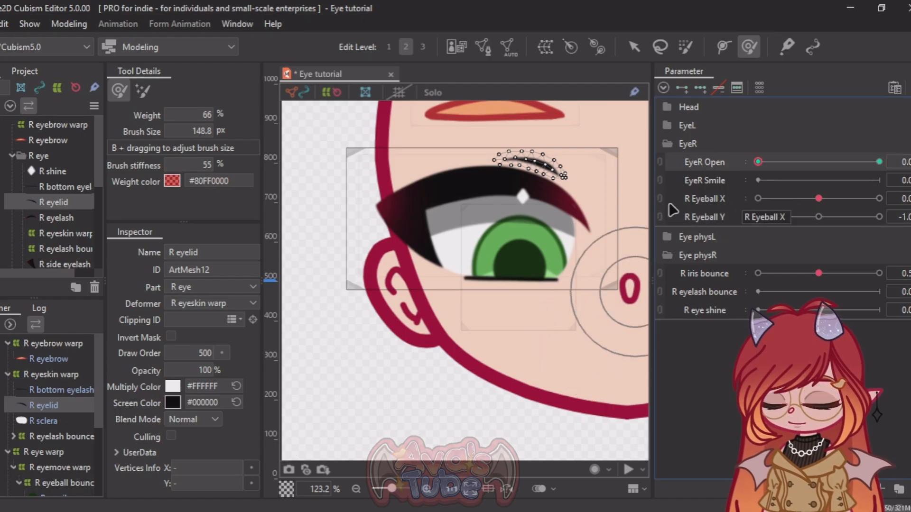
Step: Brush the lower edge of the R eyeskin warp slightly downward at R Eyeball Y -1.0, and reset R Eyeball Y to 0
click(49, 374)
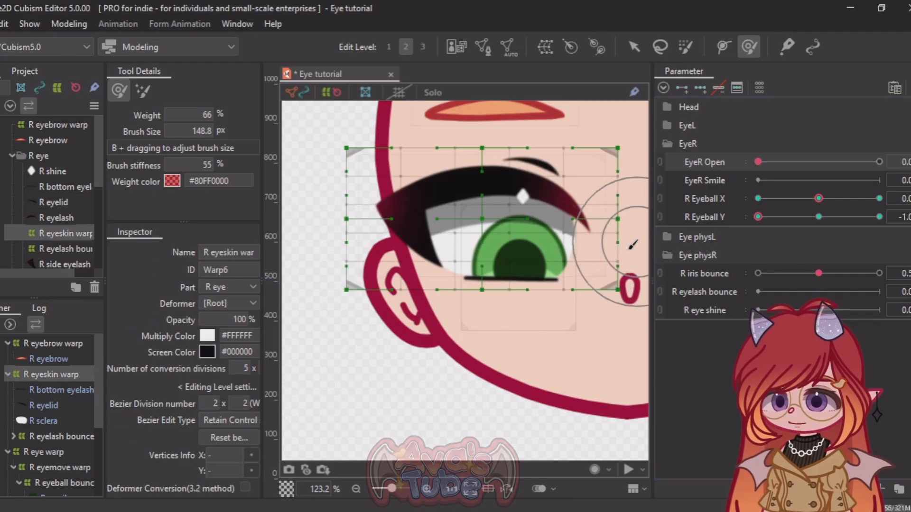
drag(518, 298, 522, 302)
mouse_move(805, 218)
mouse_down()
mouse_move(894, 222)
mouse_move(786, 218)
mouse_move(865, 224)
mouse_up()
click(902, 217)
text(0)
key(Return)
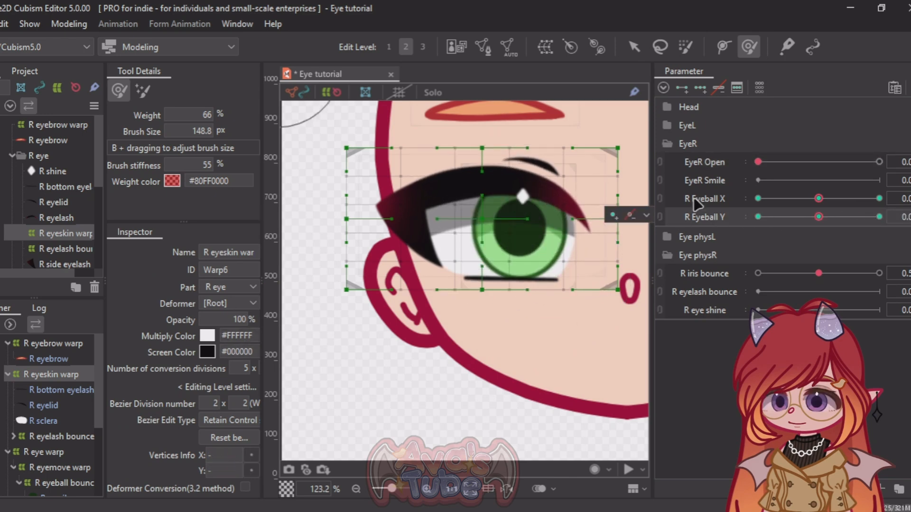
Step: Reset R Eyeball X to 0, link it with R Eyeball Y, and synthesize the corners for the R eyeskin warp
mouse_move(818, 198)
mouse_down()
mouse_move(844, 199)
mouse_move(727, 199)
mouse_move(827, 203)
mouse_up()
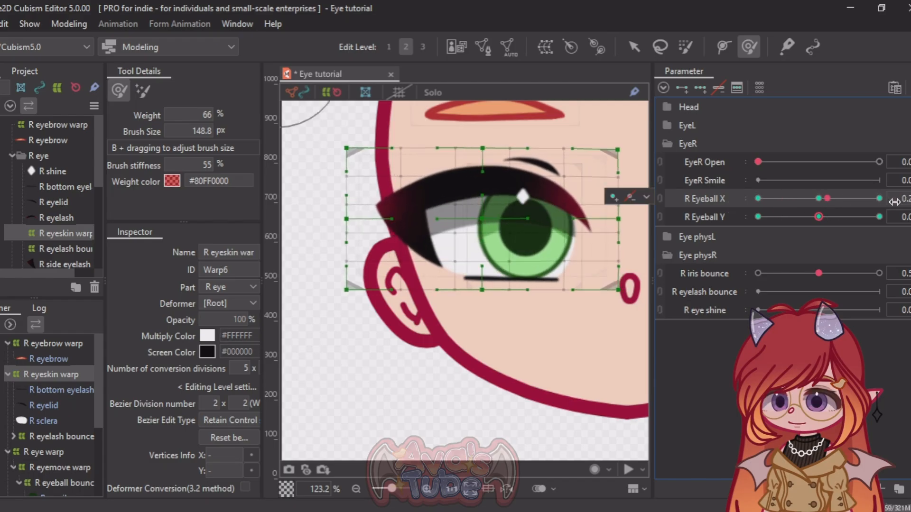
text(0)
key(Return)
click(660, 199)
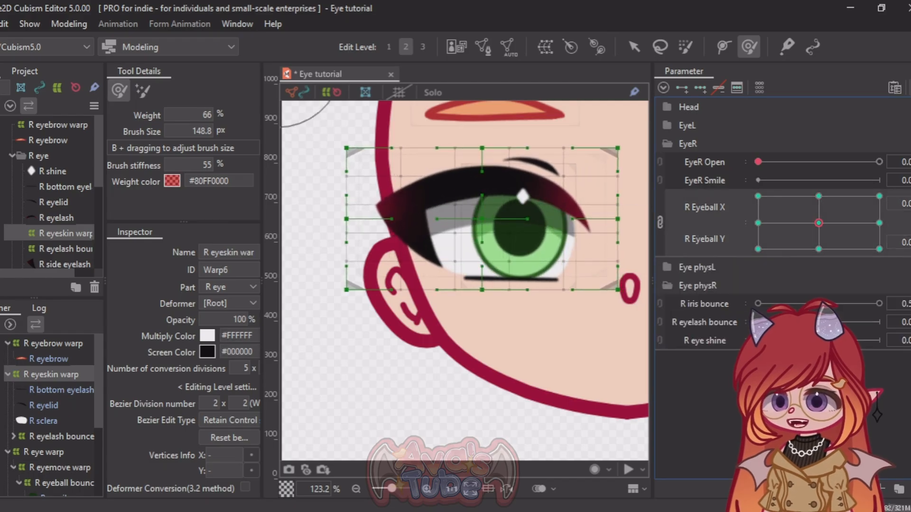
click(910, 87)
click(733, 232)
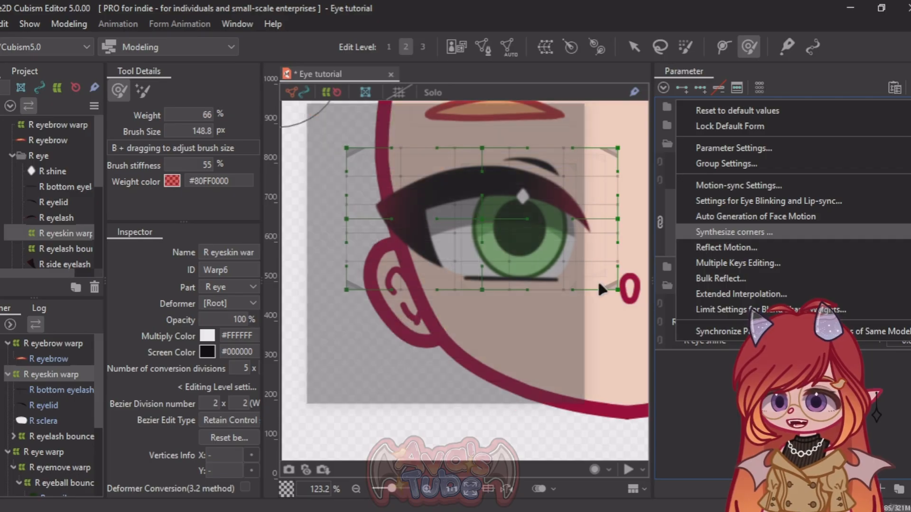
click(419, 393)
Step: Test the combined R Eyeball X and Y movement with the warp deselected, and reset both parameters to 0
drag(824, 223, 763, 240)
click(632, 49)
click(386, 400)
scroll(349, 269, down, 2)
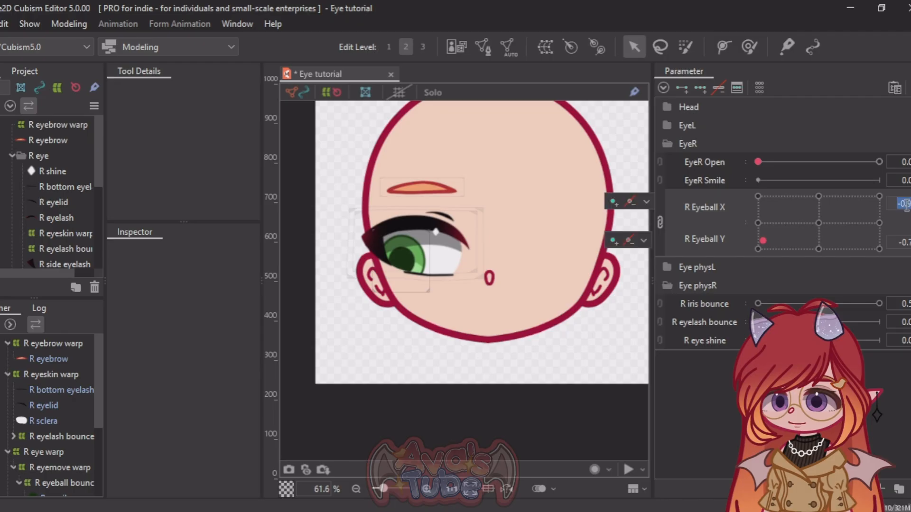
key(Return)
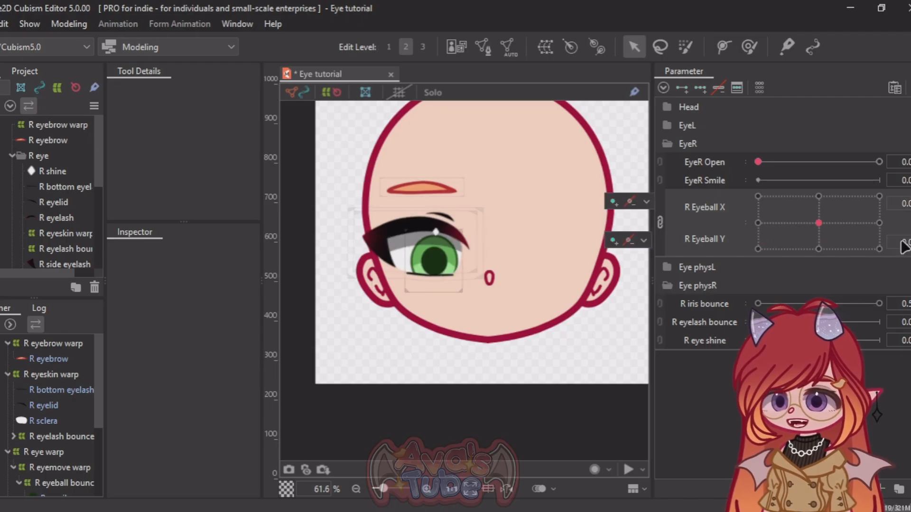
click(644, 240)
click(427, 385)
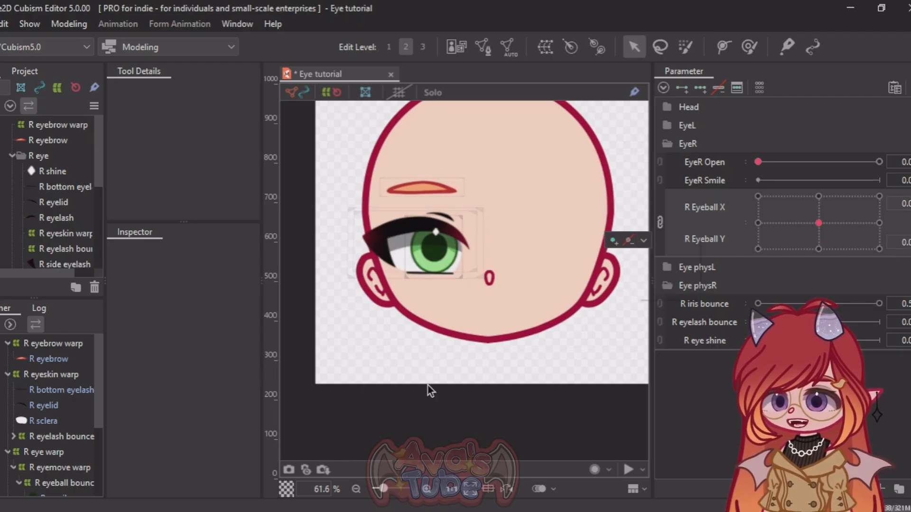
Step: Unlink R Eyeball X and Y and collapse the EyeR parameter group
scroll(419, 329, up, 5)
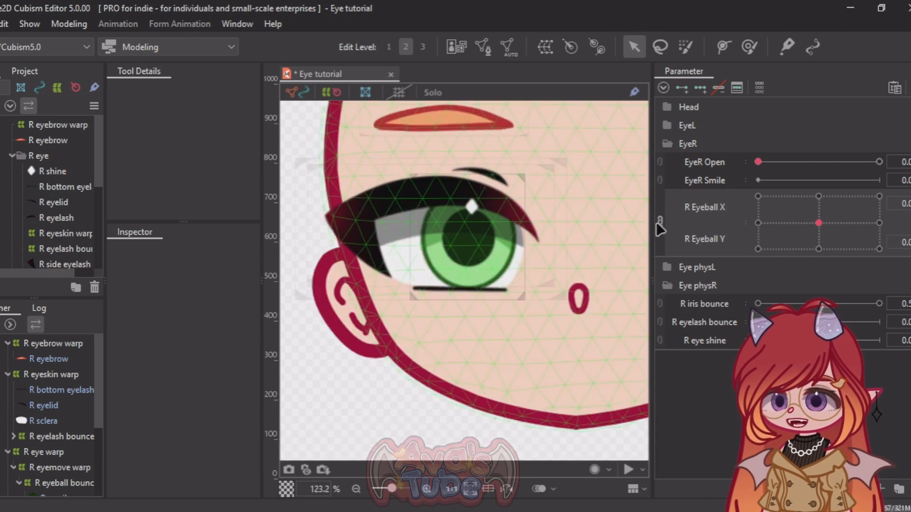
click(660, 223)
click(667, 144)
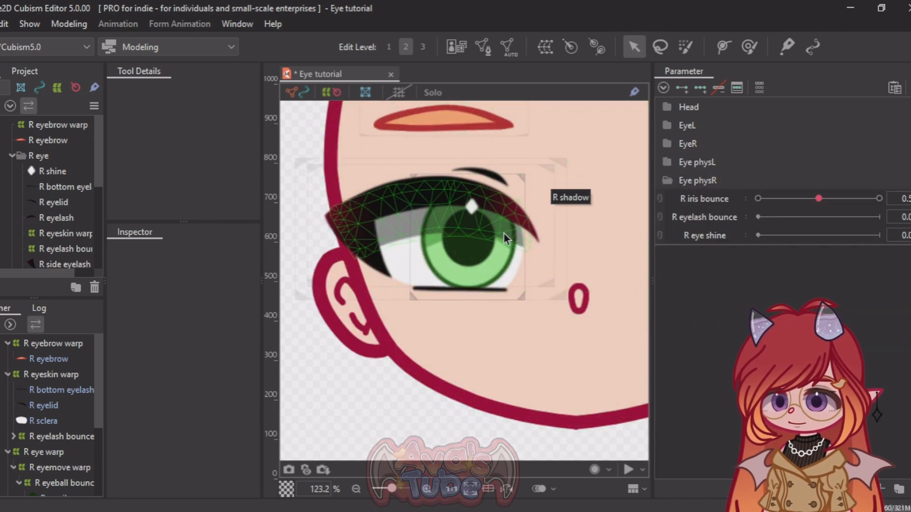
scroll(502, 232, down, 1)
scroll(479, 244, up, 2)
scroll(483, 247, down, 1)
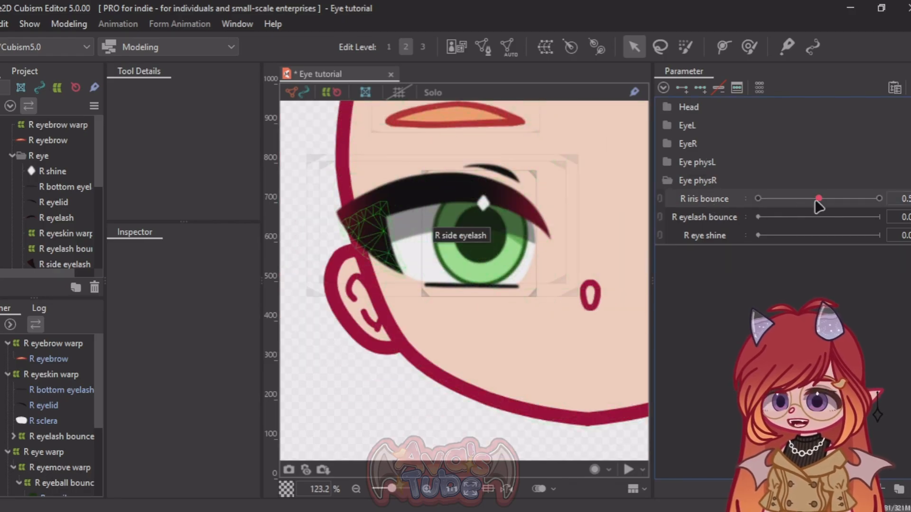
Step: Preview the R iris bounce parameter at 0 and 1, and return it to 0.5
drag(818, 198, 780, 198)
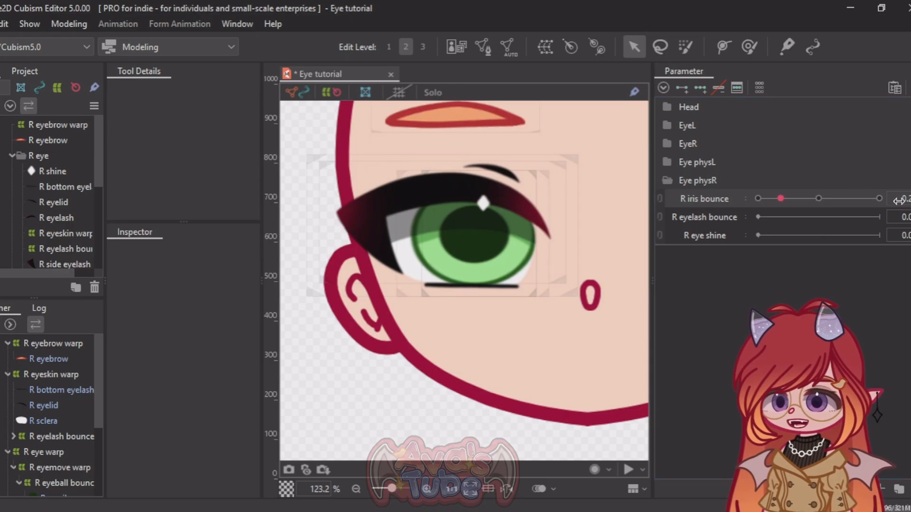
text(0)
key(Return)
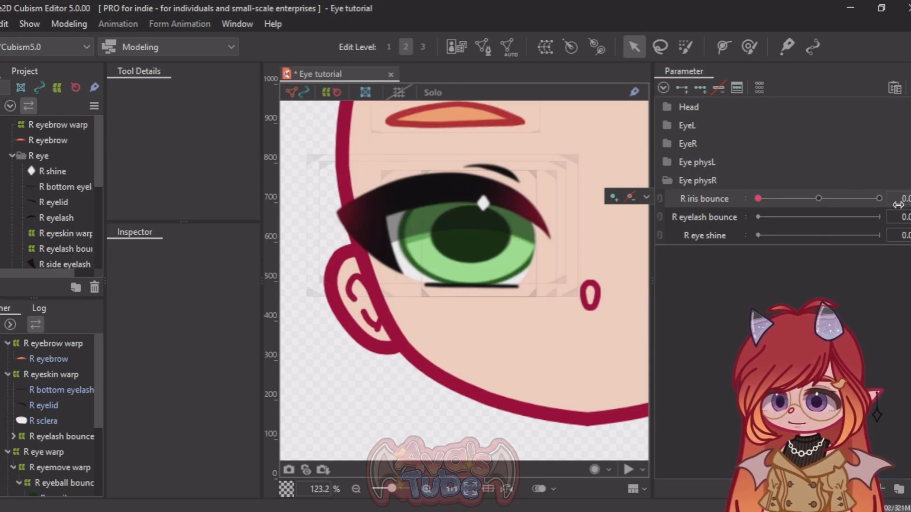
text(1)
key(Return)
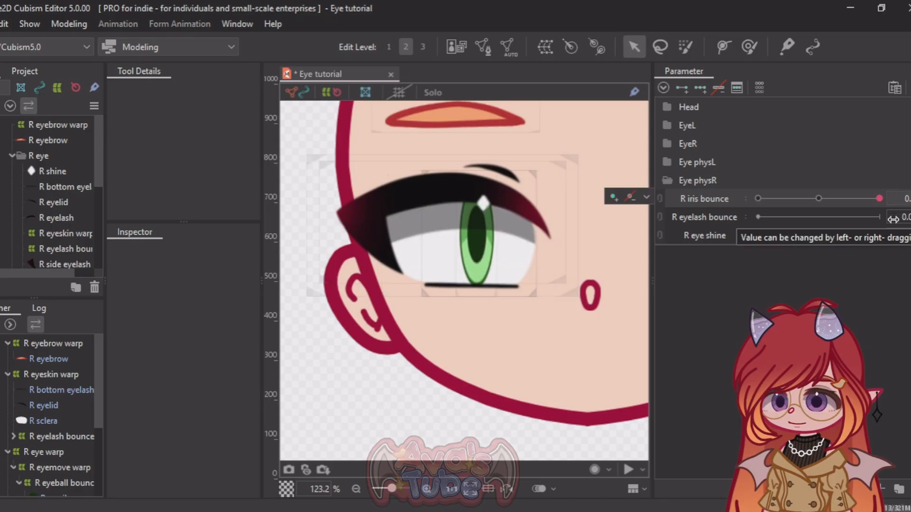
text(0.5)
key(Return)
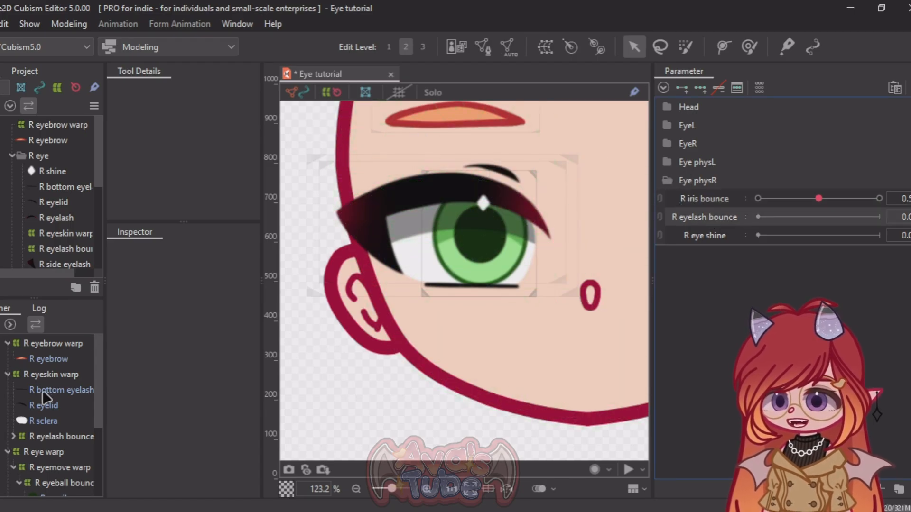
Step: Dismiss the desktop notification and select the R eyelash bounce deformer
scroll(46, 396, down, 2)
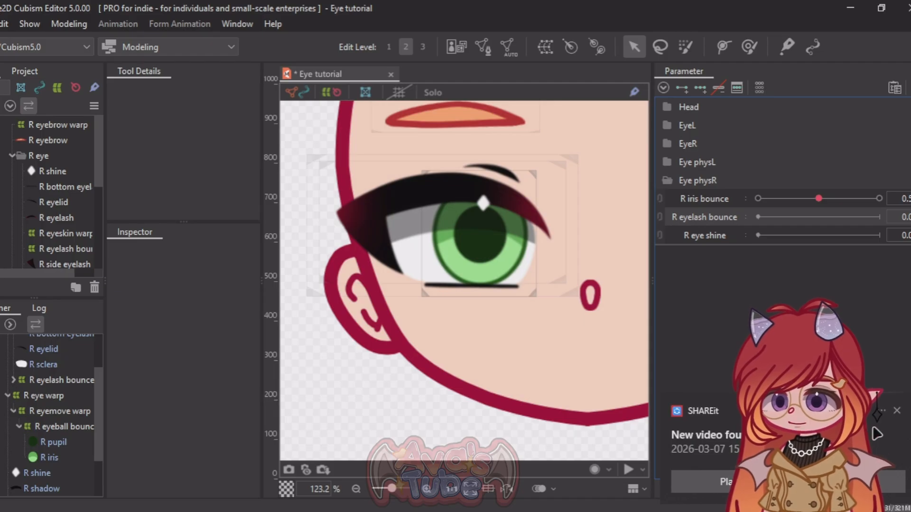
click(897, 410)
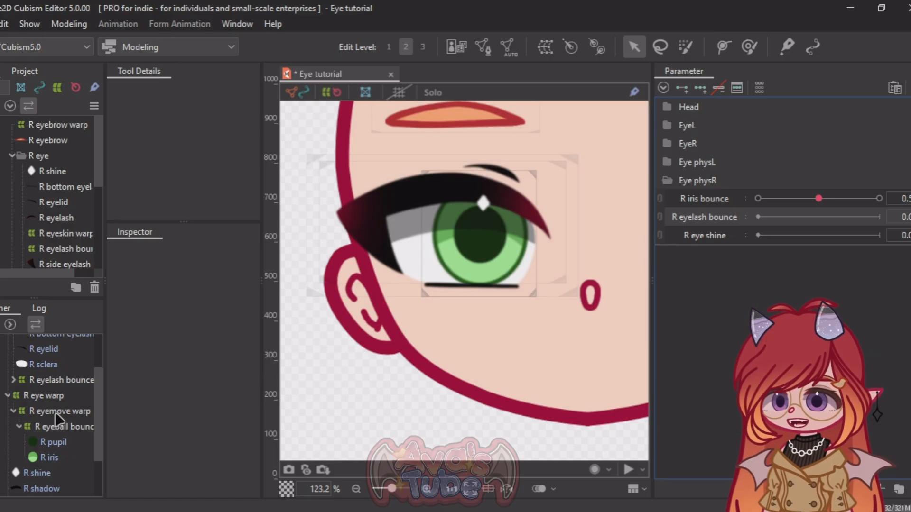
click(62, 381)
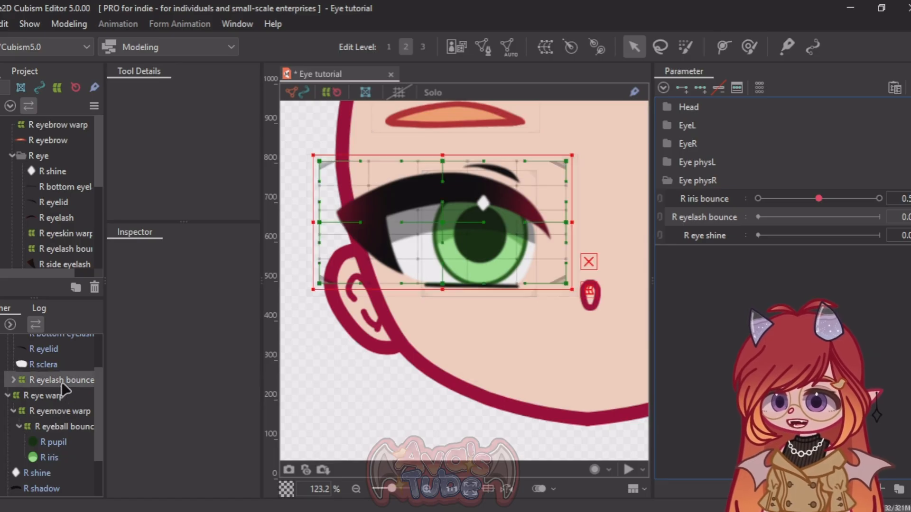
scroll(413, 183, up, 2)
scroll(412, 185, down, 2)
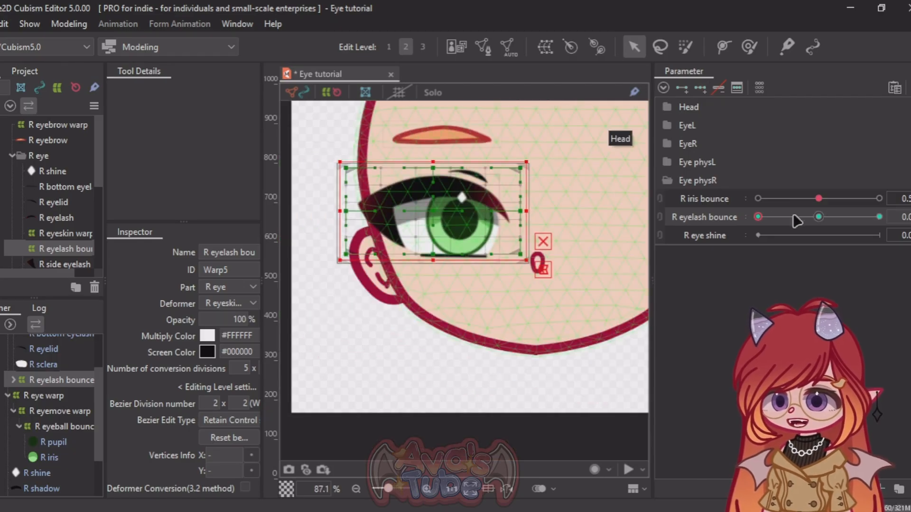
Step: Set the default value of the R eyelash bounce parameter to 0.5
drag(746, 221, 759, 224)
right_click(731, 220)
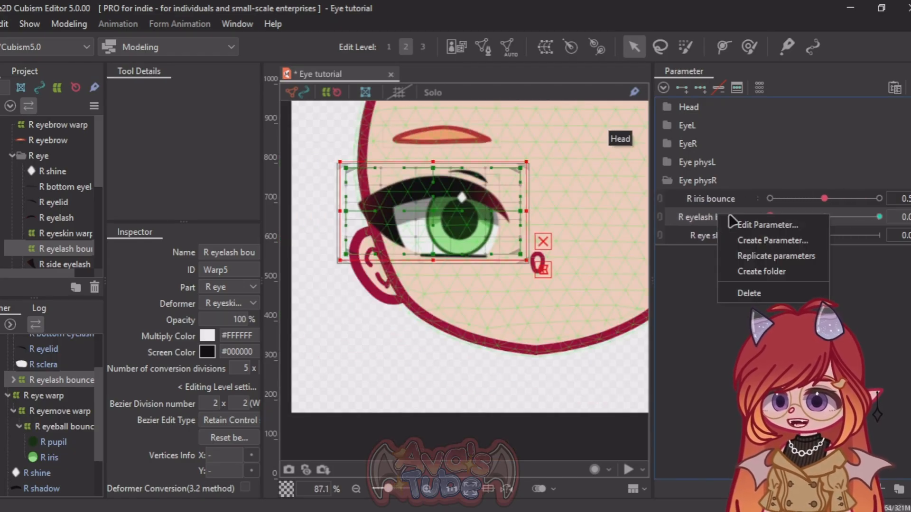
click(747, 226)
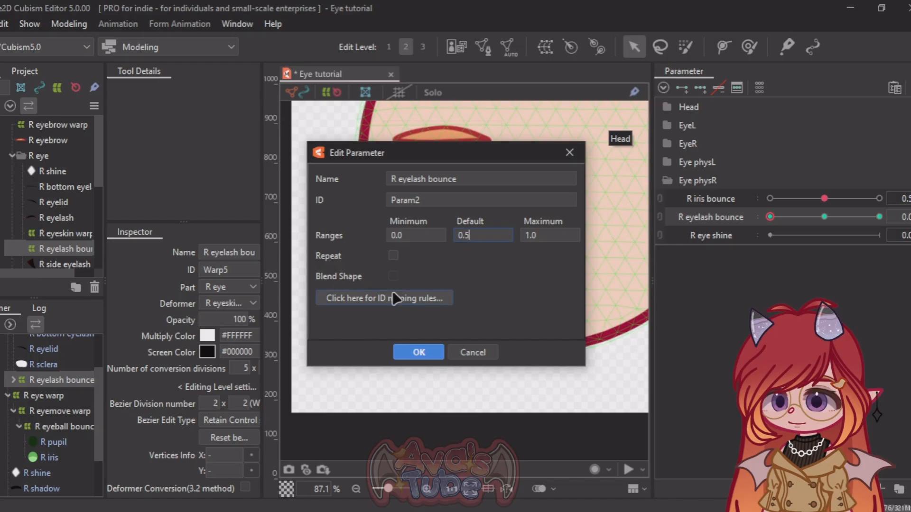
click(418, 352)
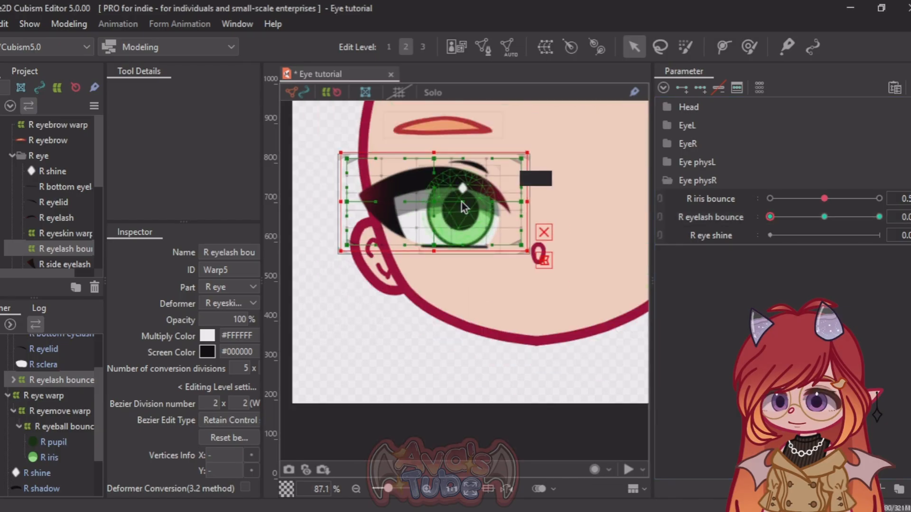
Step: At R eyelash bounce 1, push the nose side of the eyelash warp outward and up with a 226.7 px deform brush
drag(780, 226, 879, 217)
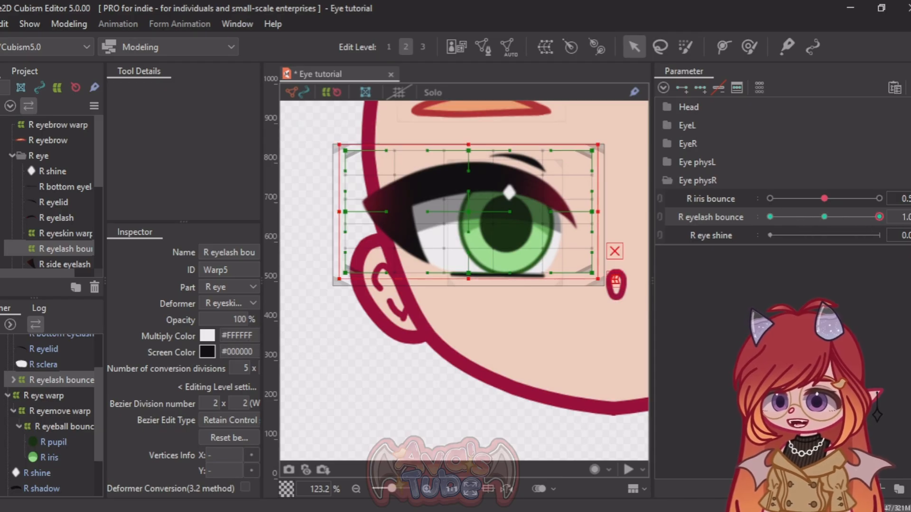
click(748, 47)
scroll(380, 242, down, 3)
scroll(387, 251, up, 2)
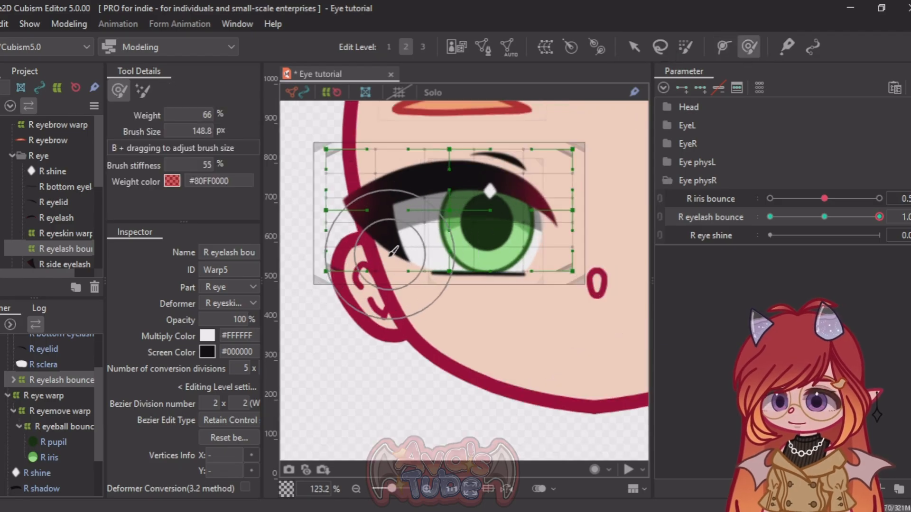
key(b)
drag(393, 252, 451, 263)
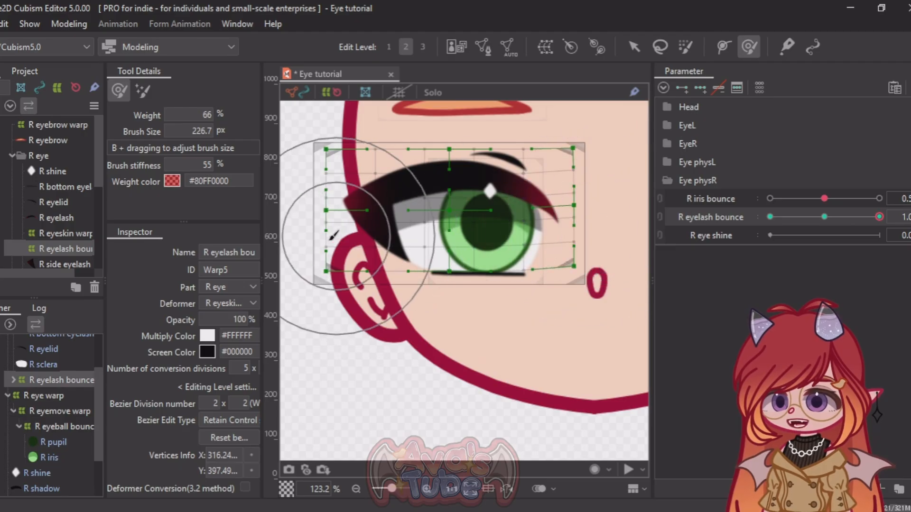
scroll(326, 240, down, 3)
scroll(545, 250, up, 2)
mouse_move(539, 245)
mouse_down()
mouse_move(579, 215)
mouse_move(583, 241)
mouse_move(589, 234)
mouse_up()
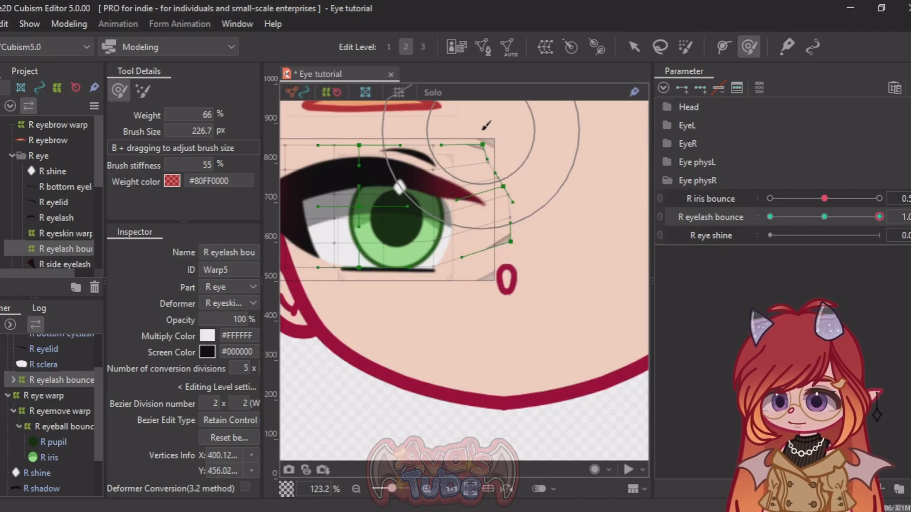
drag(476, 132, 480, 130)
drag(563, 228, 555, 242)
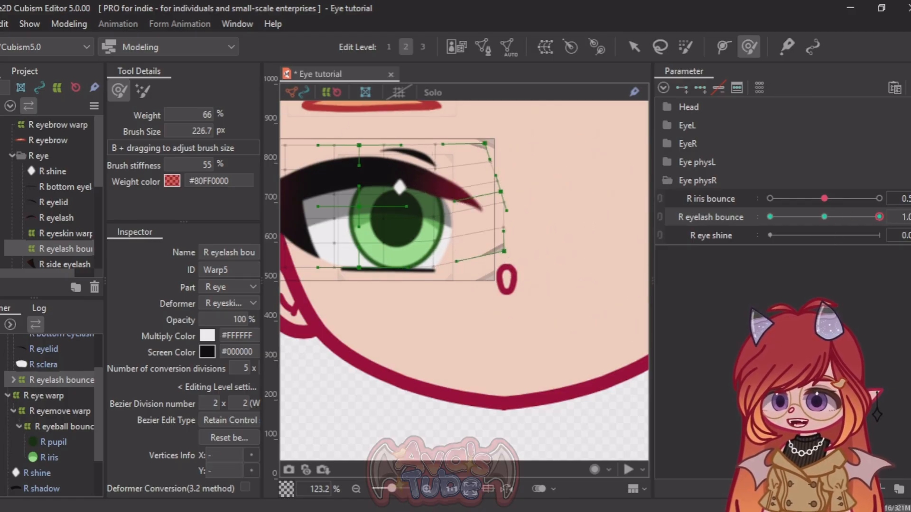
Step: Push the ear side of the eyelash warp outward and up with the deform brush at R eyelash bounce 1
scroll(478, 248, down, 2)
scroll(290, 227, up, 2)
scroll(340, 227, down, 1)
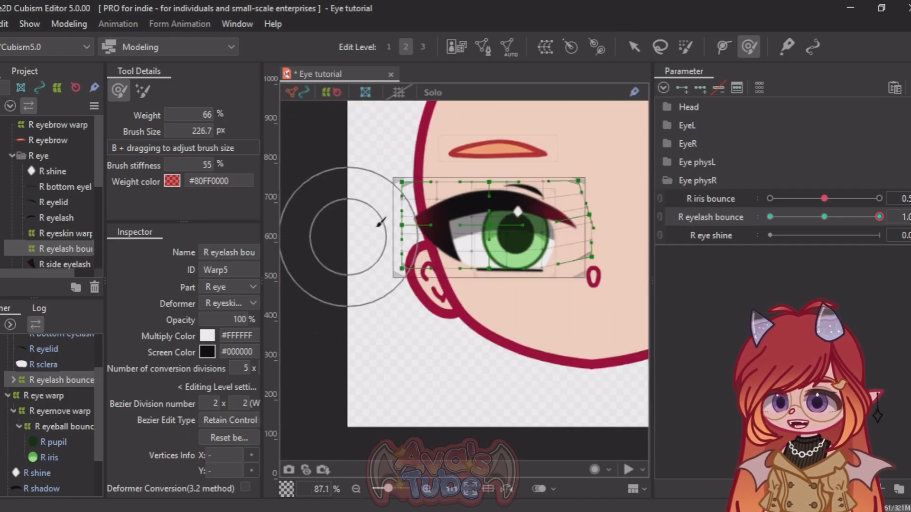
scroll(394, 227, up, 1)
mouse_move(391, 229)
mouse_down()
mouse_move(387, 219)
mouse_move(361, 245)
mouse_move(356, 238)
mouse_up()
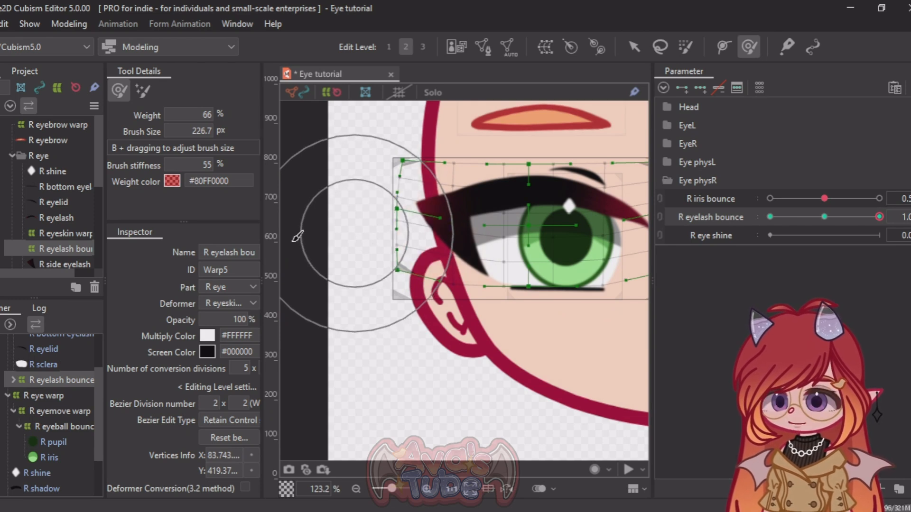
scroll(320, 226, down, 1)
drag(346, 225, 342, 224)
drag(368, 272, 364, 267)
scroll(473, 207, up, 1)
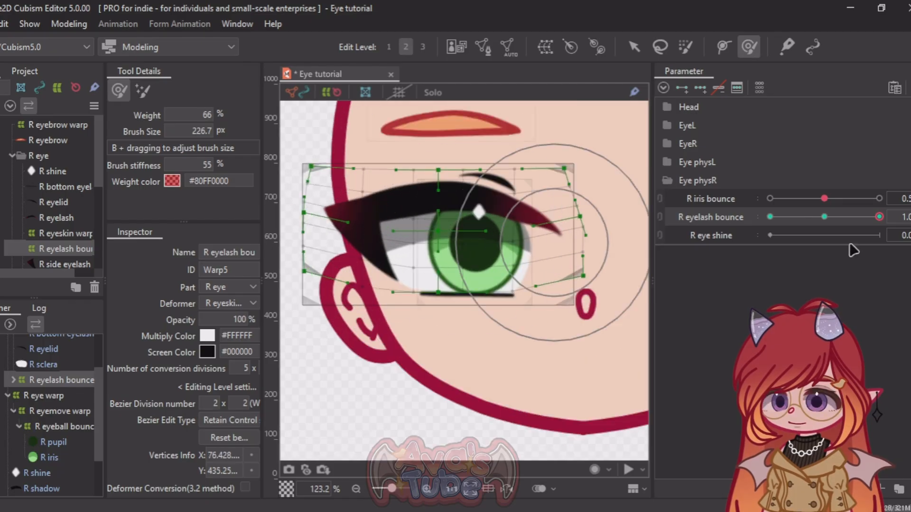
Step: At R eyelash bounce 0, push the nose side of the eyelash warp inward and down with the deform brush
drag(856, 228, 797, 226)
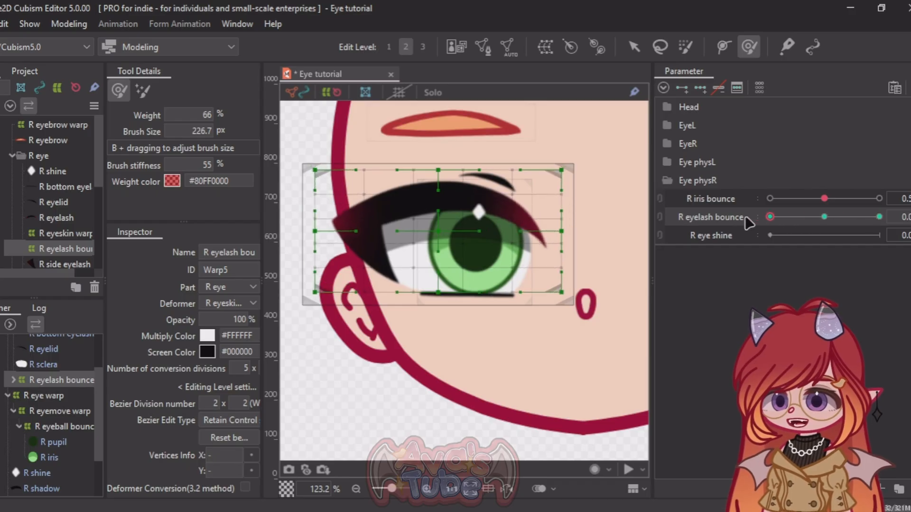
drag(597, 255, 588, 262)
drag(606, 294, 602, 298)
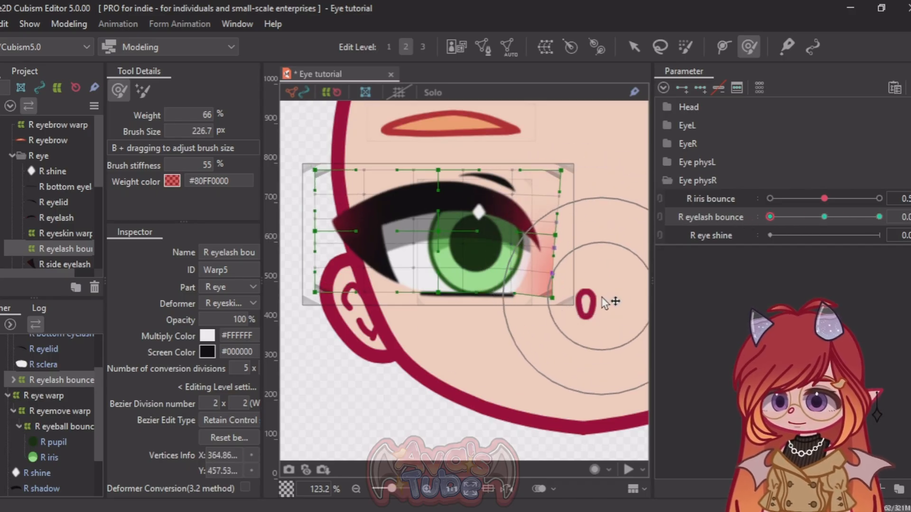
Step: Reshape the ear side of the eyelash warp at R eyelash bounce 0 with a 155.3 px brush, and return the parameter to 0.5
mouse_move(286, 244)
mouse_down()
mouse_move(357, 233)
mouse_move(319, 223)
mouse_move(317, 214)
mouse_up()
drag(831, 220, 762, 233)
key(b)
drag(355, 226, 349, 213)
drag(417, 277, 419, 269)
drag(824, 219, 768, 222)
drag(367, 219, 349, 244)
mouse_move(770, 218)
mouse_down()
mouse_move(817, 219)
mouse_move(738, 214)
mouse_move(879, 219)
mouse_up()
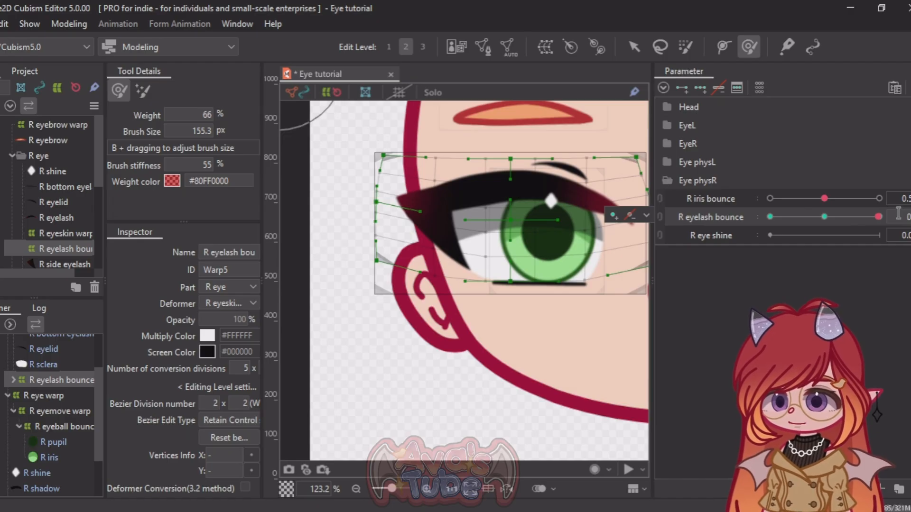
click(824, 217)
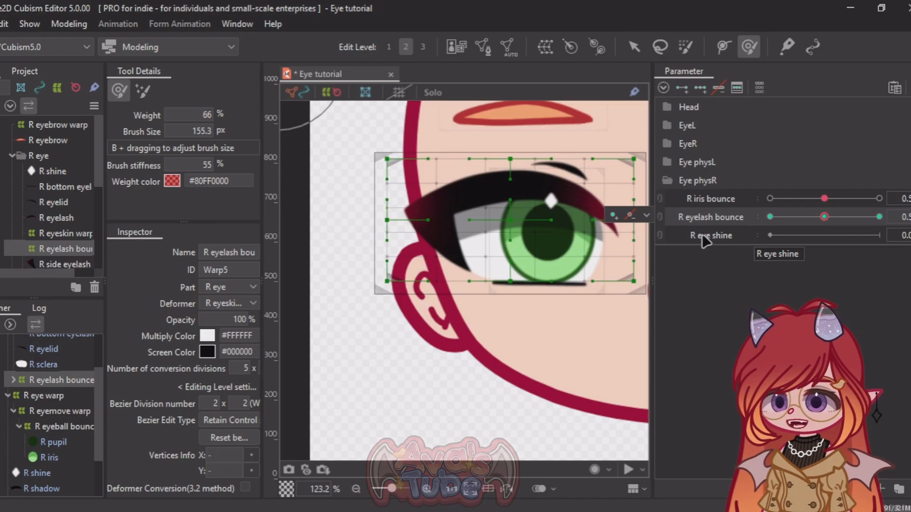
Step: Create a warp deformer named R eye shine warp as parent of the R shine mesh
click(719, 236)
scroll(370, 308, down, 2)
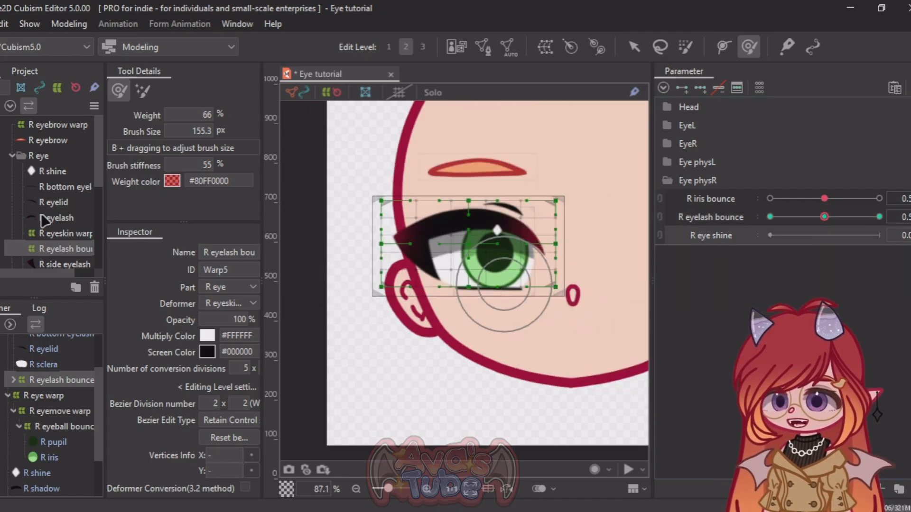
click(51, 170)
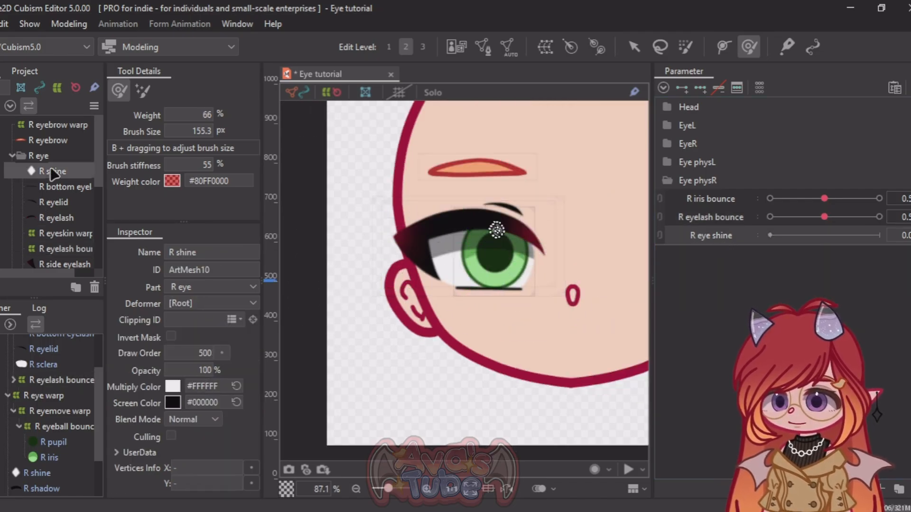
click(546, 46)
triple_click(507, 171)
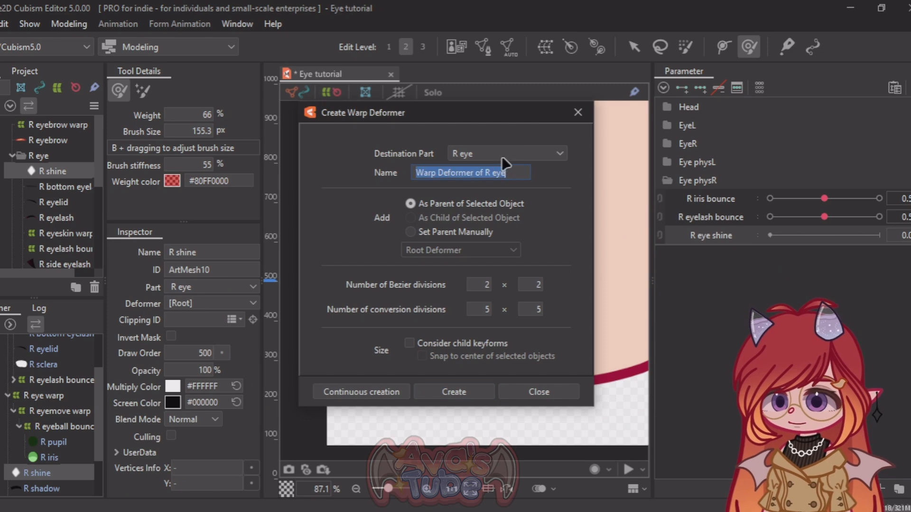
text(R eye shine )
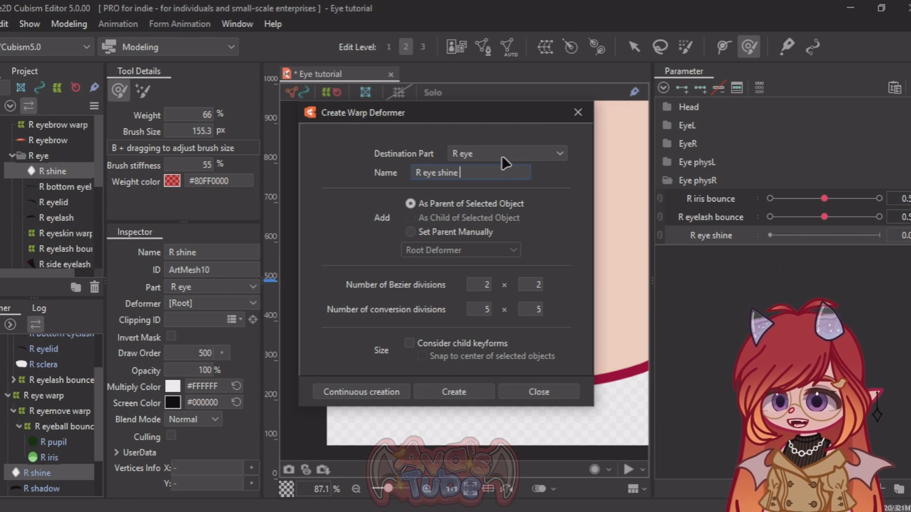
text(warp)
click(454, 392)
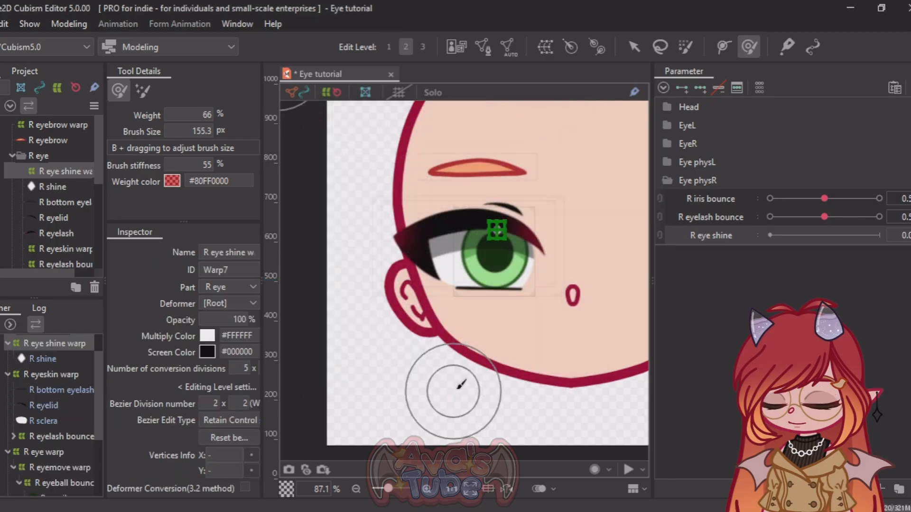
Step: Add three keys on R eye shine for the shine warp and set the parameter's default to 0.5
scroll(511, 261, up, 3)
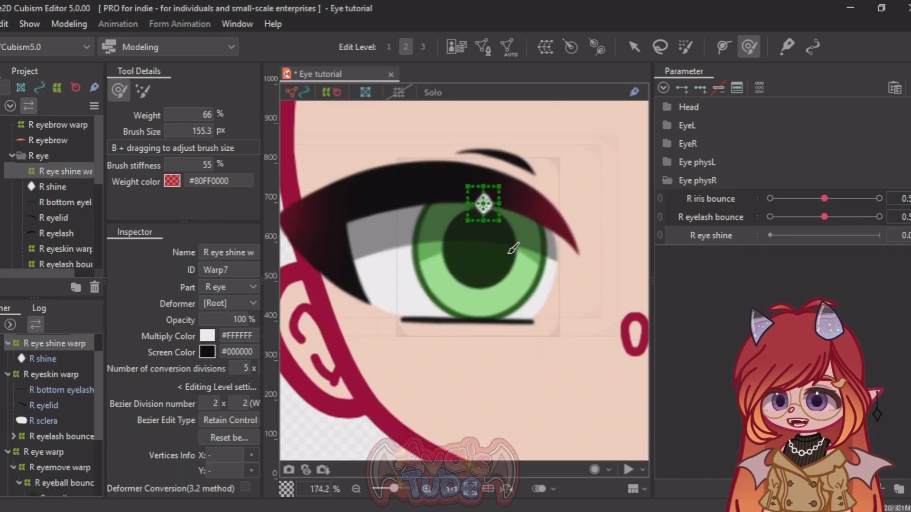
click(701, 91)
click(634, 46)
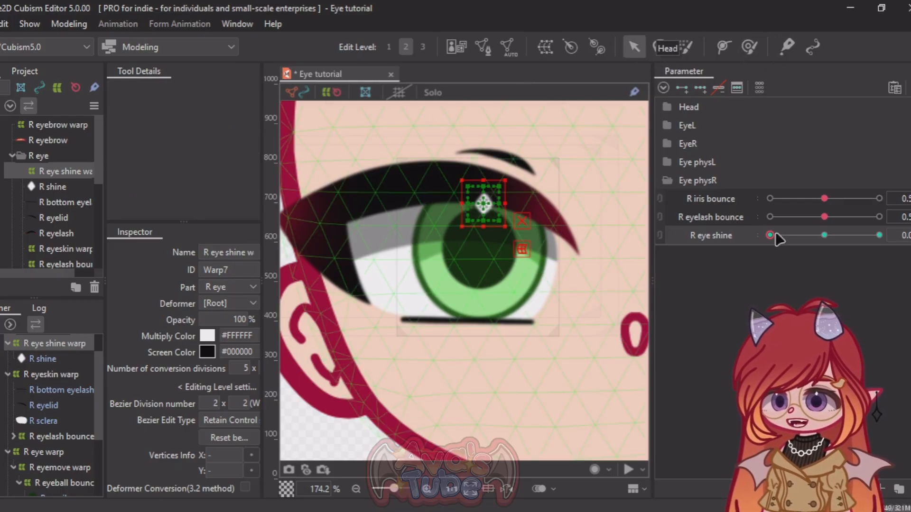
right_click(718, 228)
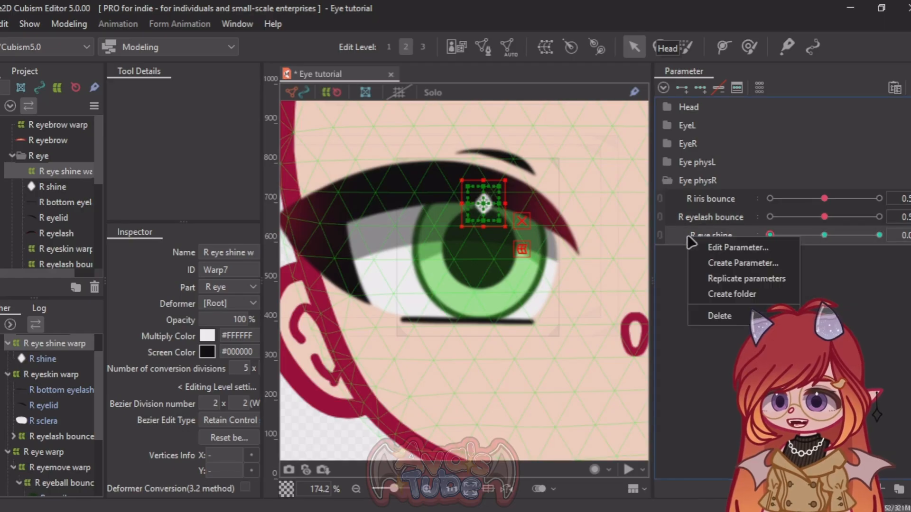
click(707, 243)
click(483, 235)
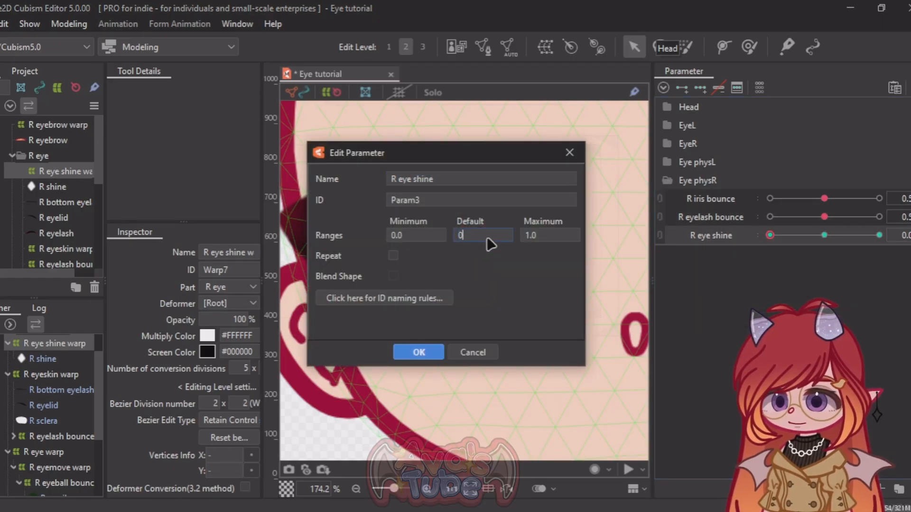
click(419, 352)
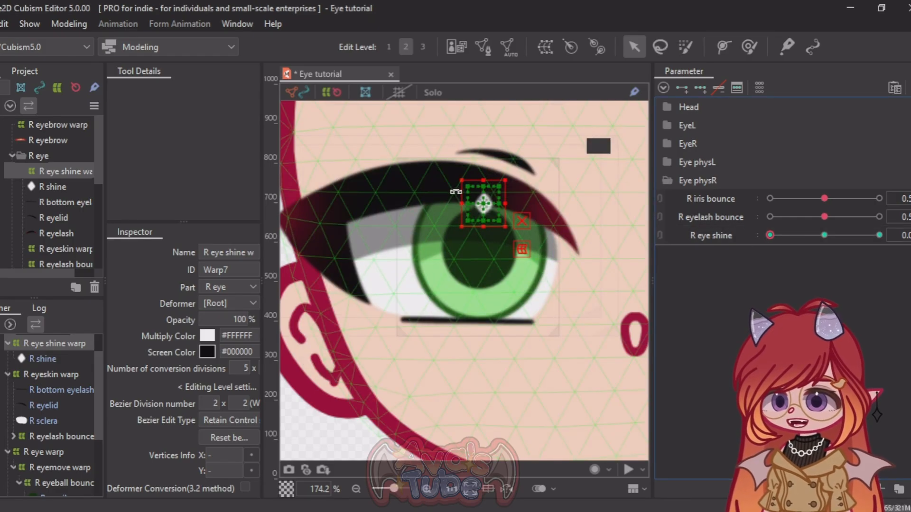
Step: At R eye shine 1, stretch the shine warp horizontally on both sides to about twice its width
scroll(455, 192, up, 3)
drag(770, 235, 790, 239)
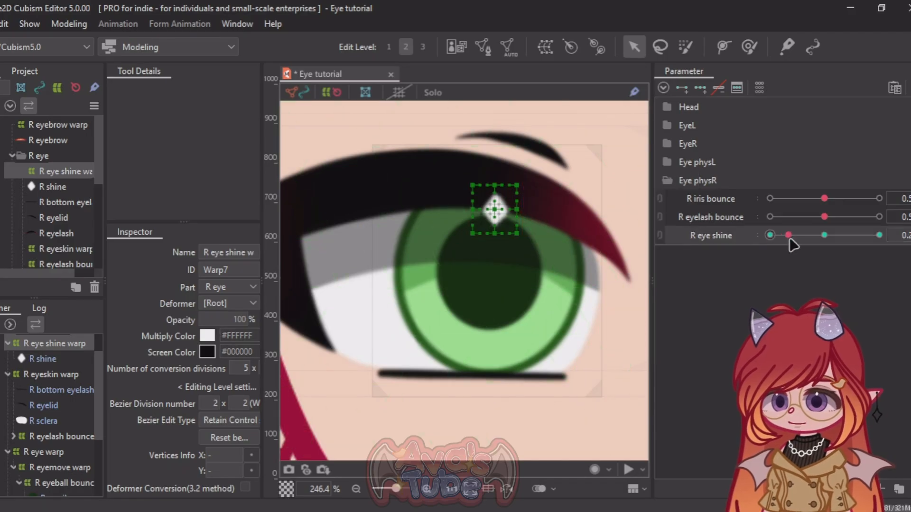
click(879, 235)
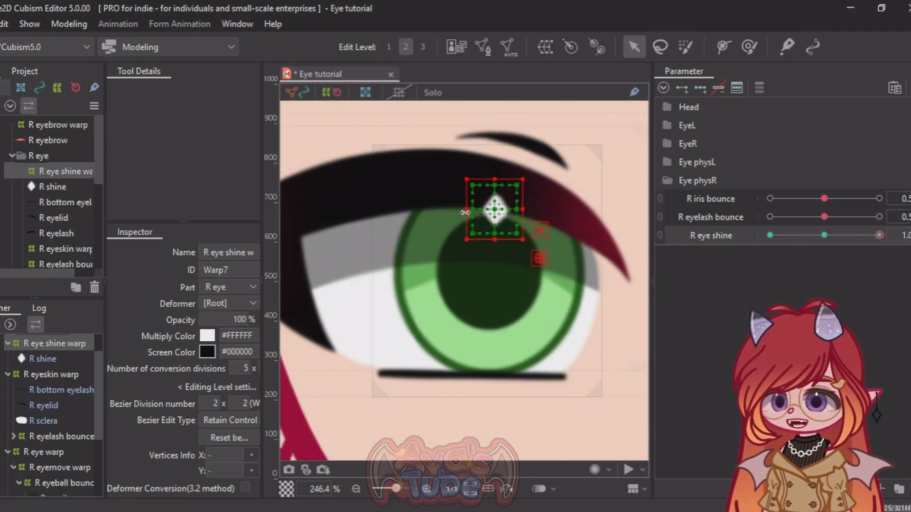
drag(471, 209, 438, 212)
drag(524, 209, 549, 212)
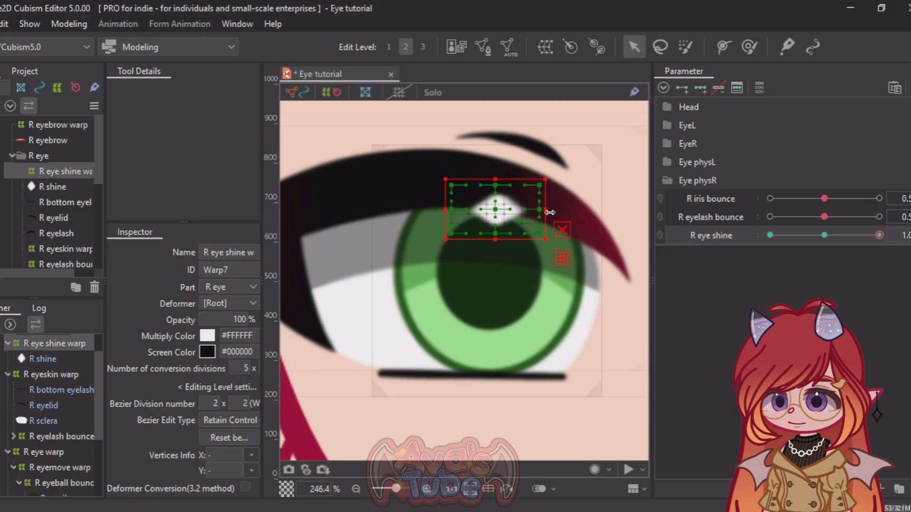
drag(442, 211, 436, 210)
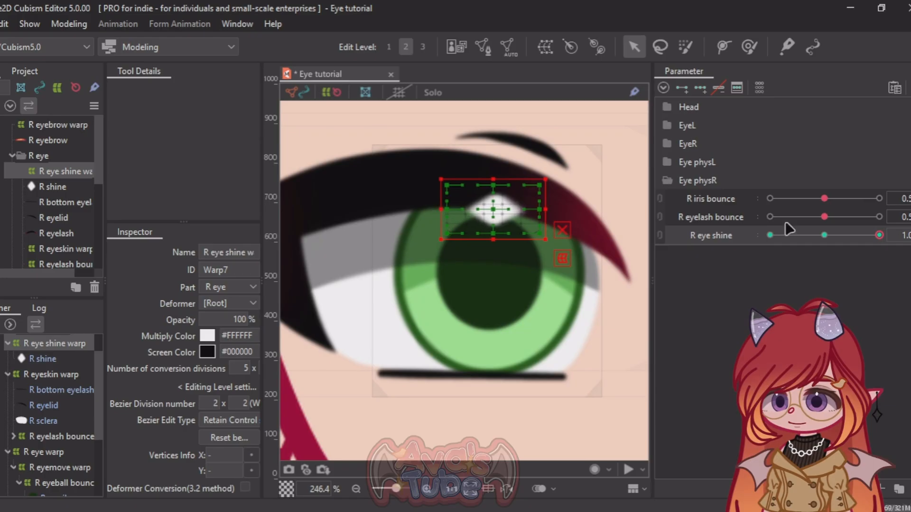
Step: At R eye shine 0, squeeze the shine warp horizontally into a narrow shape
drag(879, 236, 757, 232)
mouse_move(465, 209)
mouse_down()
mouse_move(509, 210)
mouse_move(481, 209)
mouse_up()
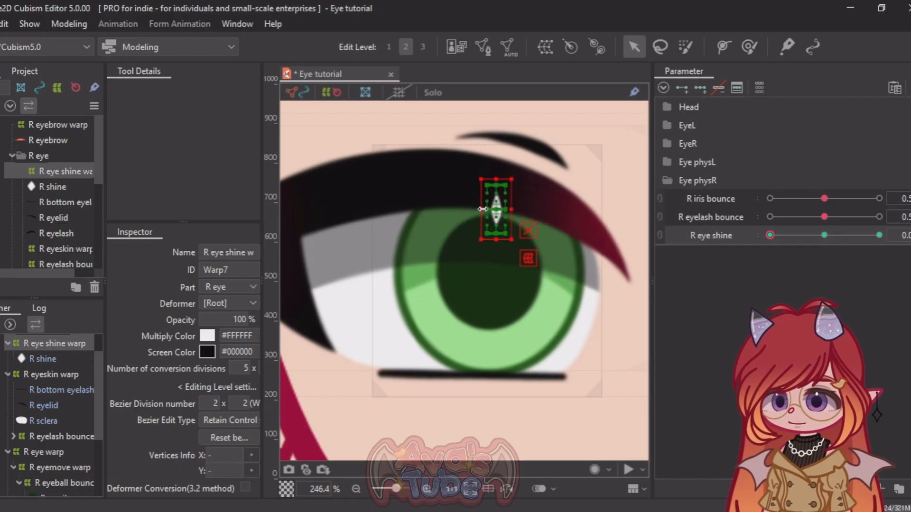
scroll(519, 201, down, 3)
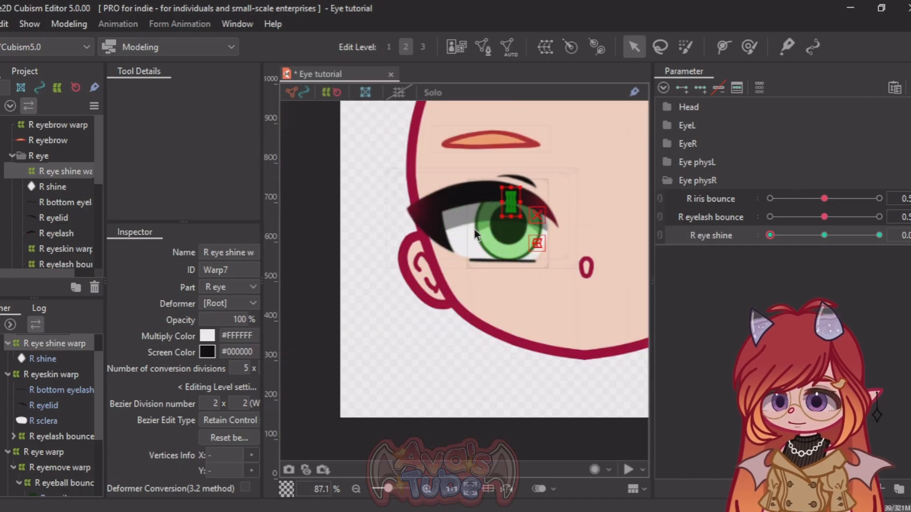
Step: Preview the R eye shine movement between 0 and 1 with the warp deselected, and return the parameter to 0.5
click(516, 205)
scroll(516, 204, up, 1)
scroll(513, 200, up, 3)
drag(771, 236, 880, 246)
click(901, 234)
text(0)
key(Return)
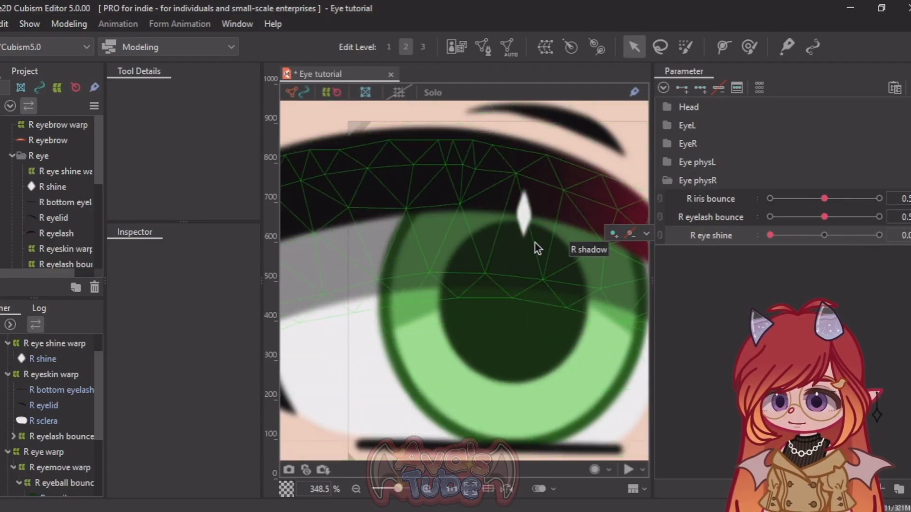
click(905, 236)
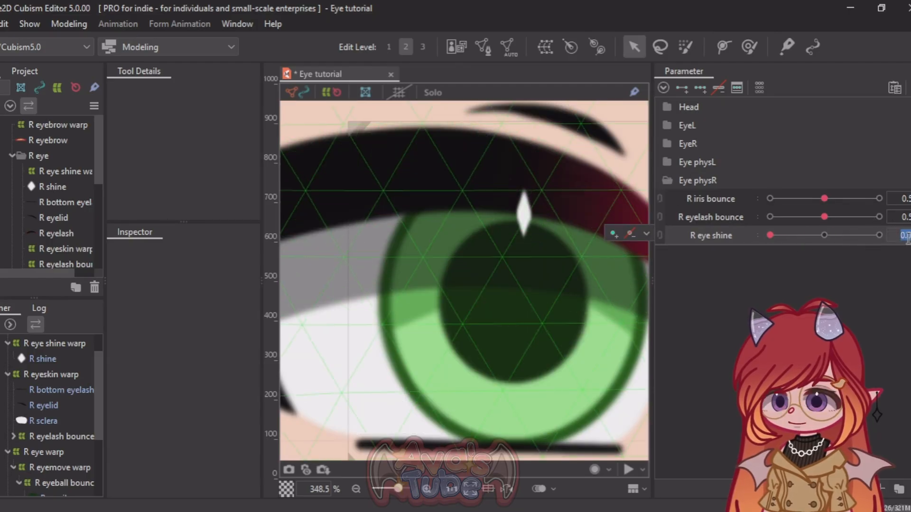
text(0.5)
key(Return)
scroll(493, 210, down, 10)
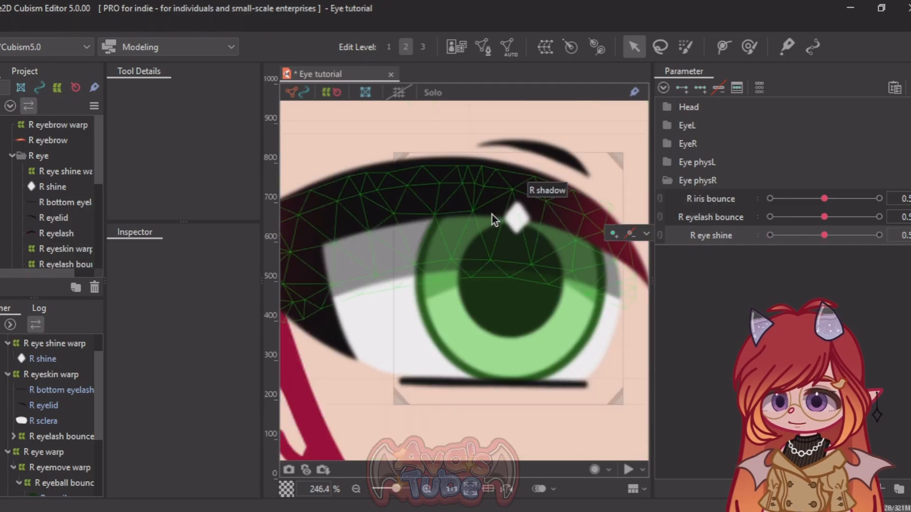
scroll(483, 207, up, 3)
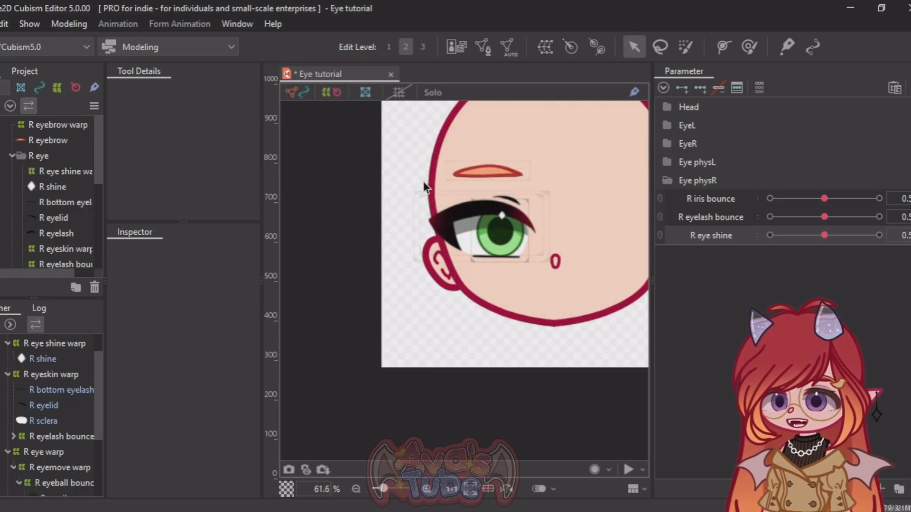
Step: Copy the R eye part together with its child objects and paste the copy into the model
click(42, 159)
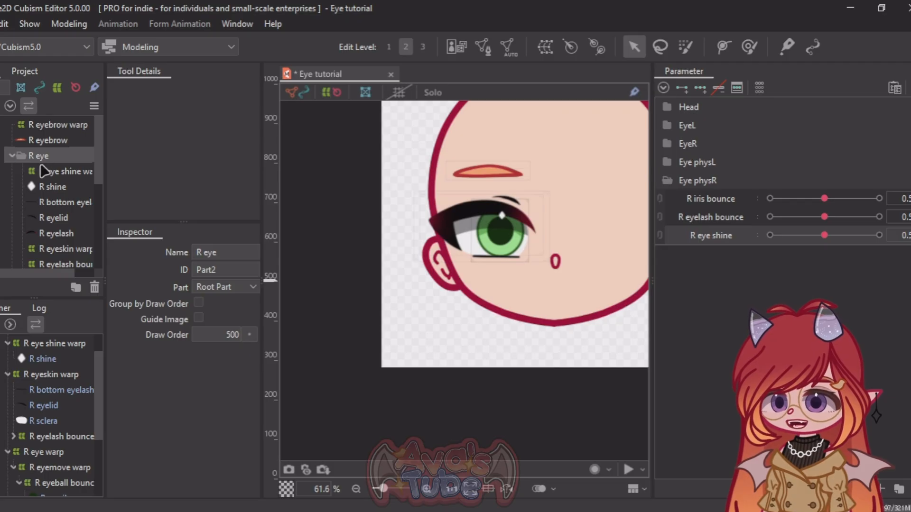
right_click(35, 161)
click(79, 305)
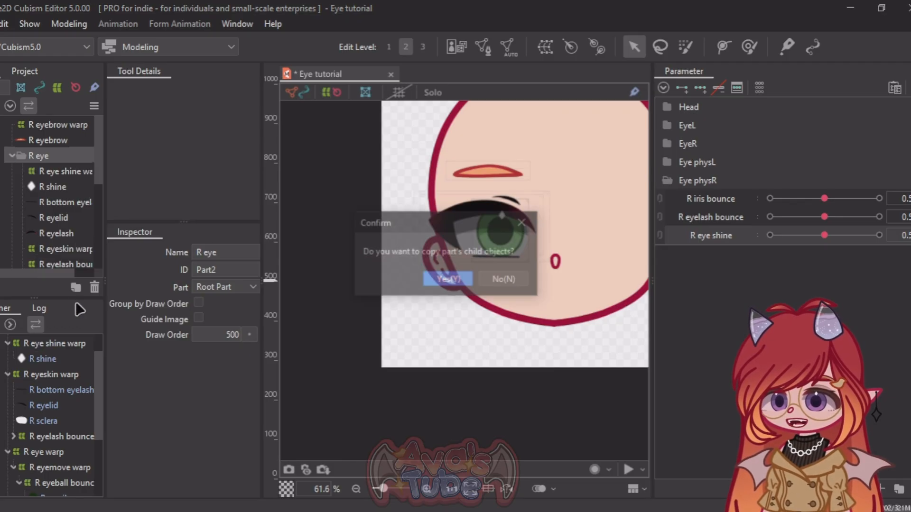
click(448, 280)
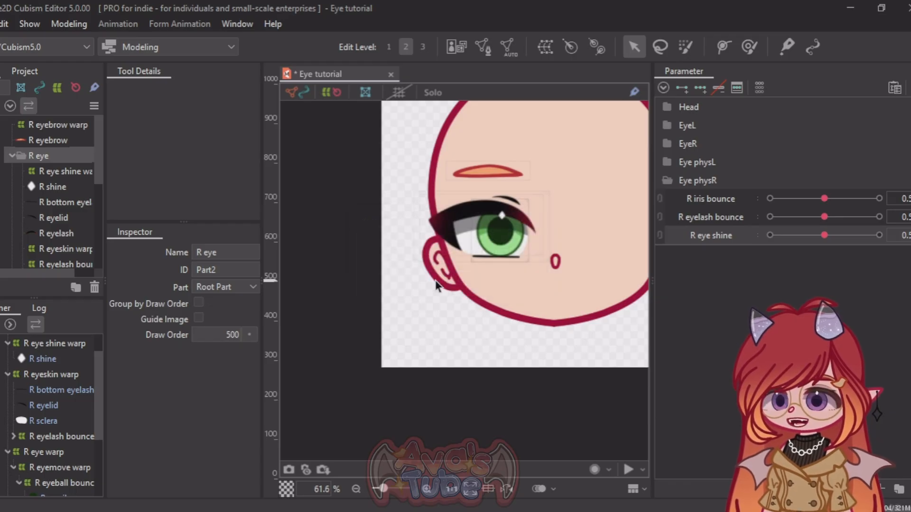
key(ctrl+v)
scroll(409, 167, down, 5)
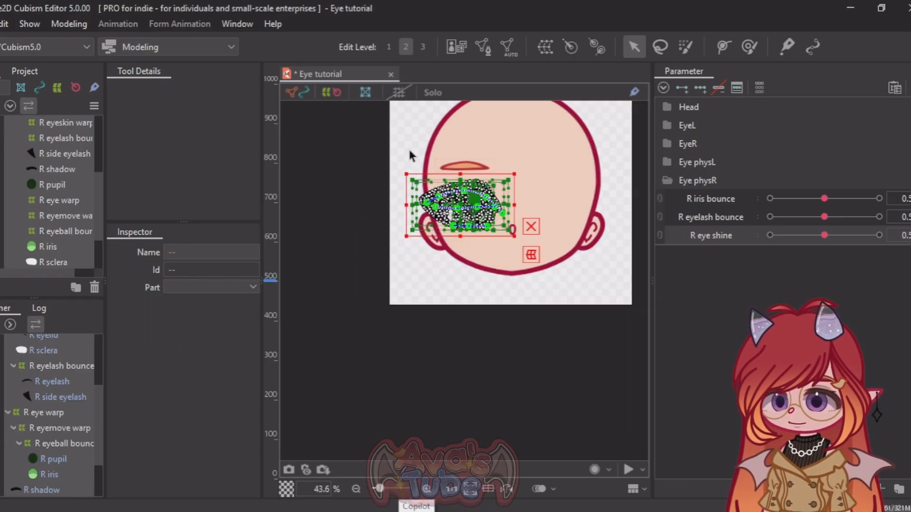
scroll(369, 146, down, 2)
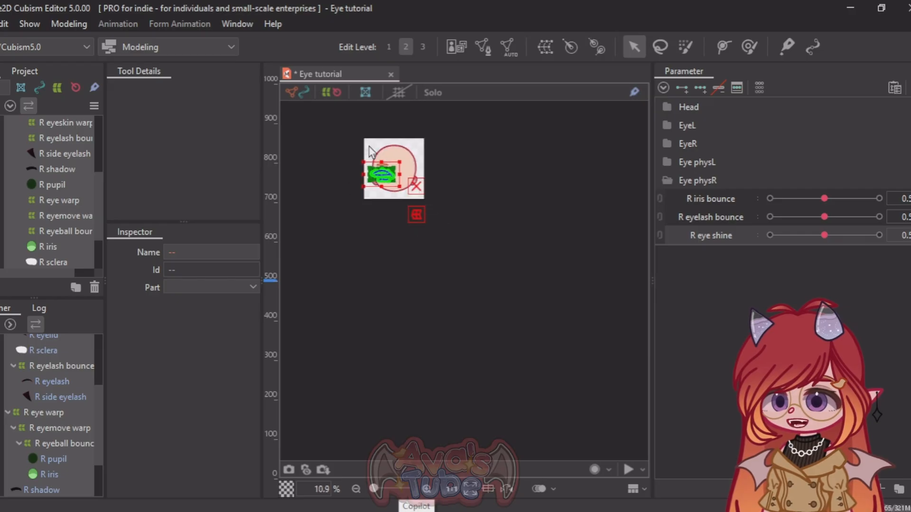
scroll(363, 164, up, 2)
right_click(385, 169)
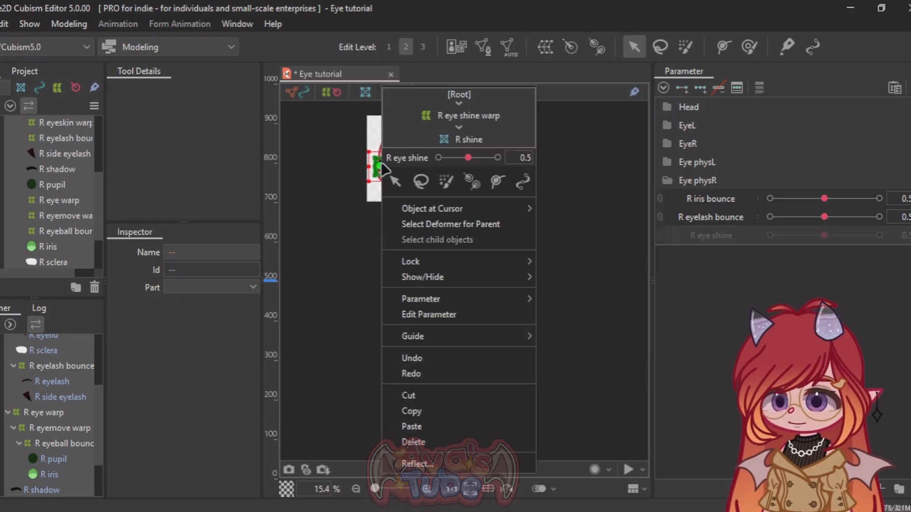
click(414, 427)
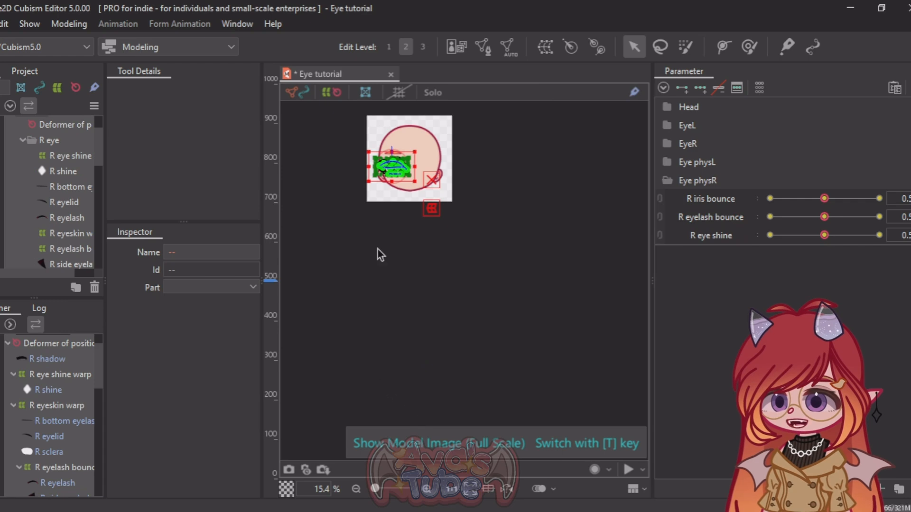
scroll(376, 142, up, 4)
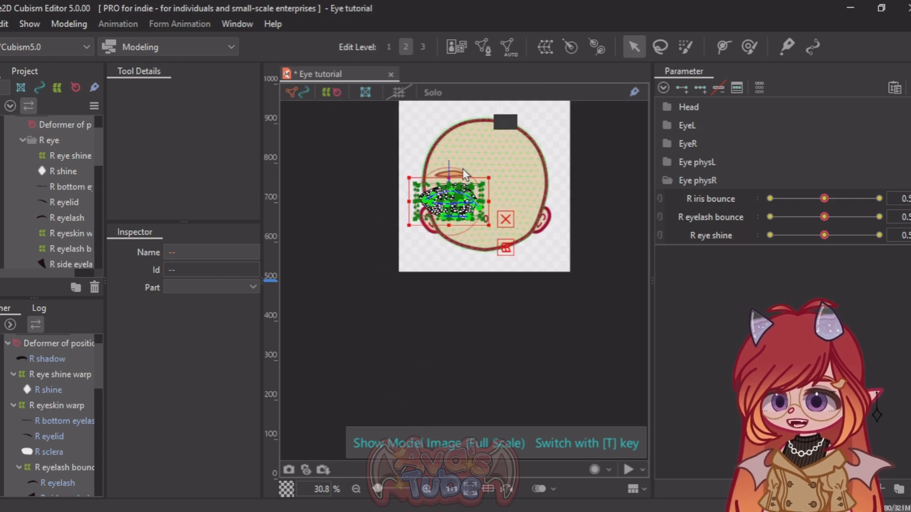
scroll(470, 133, down, 5)
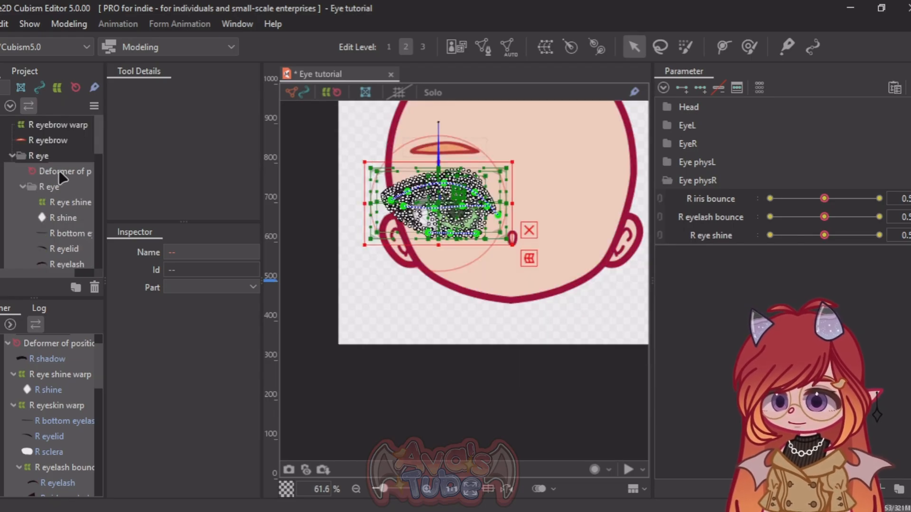
Step: Delete the temporary position deformer that came with the pasted eye copy
click(59, 170)
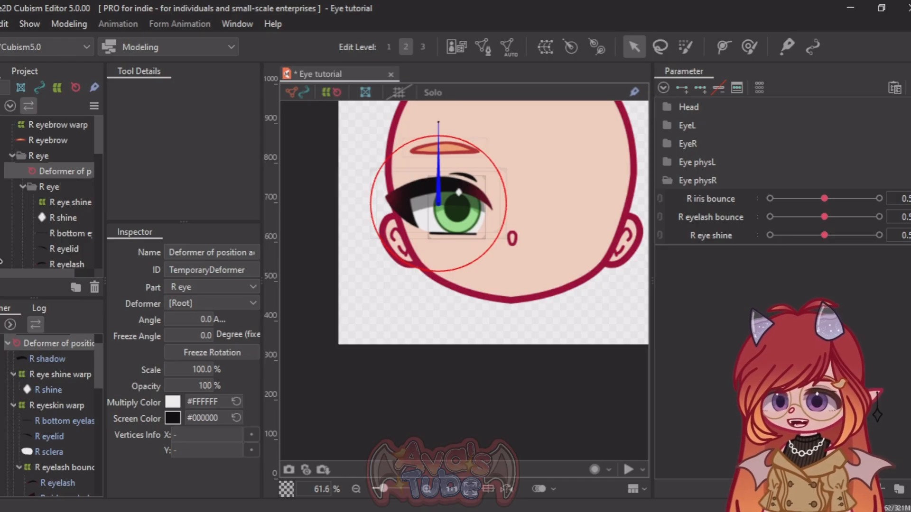
right_click(74, 173)
click(46, 172)
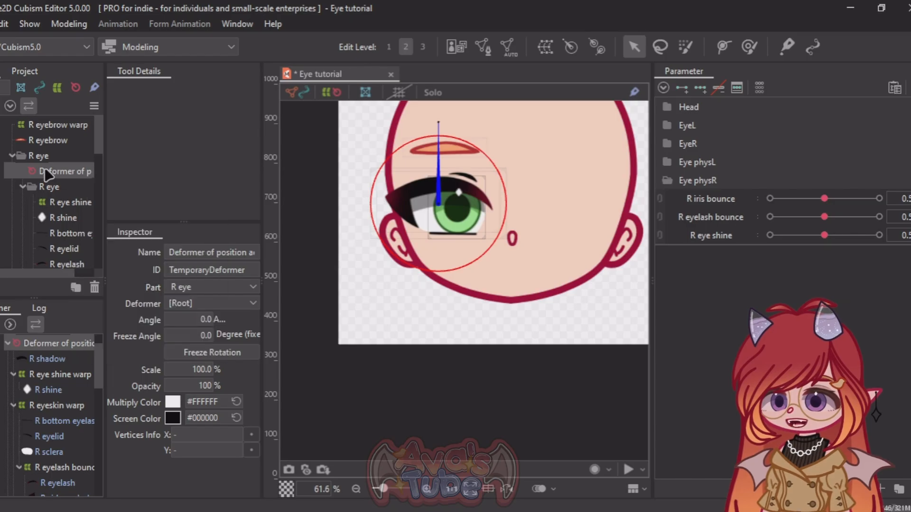
key(Delete)
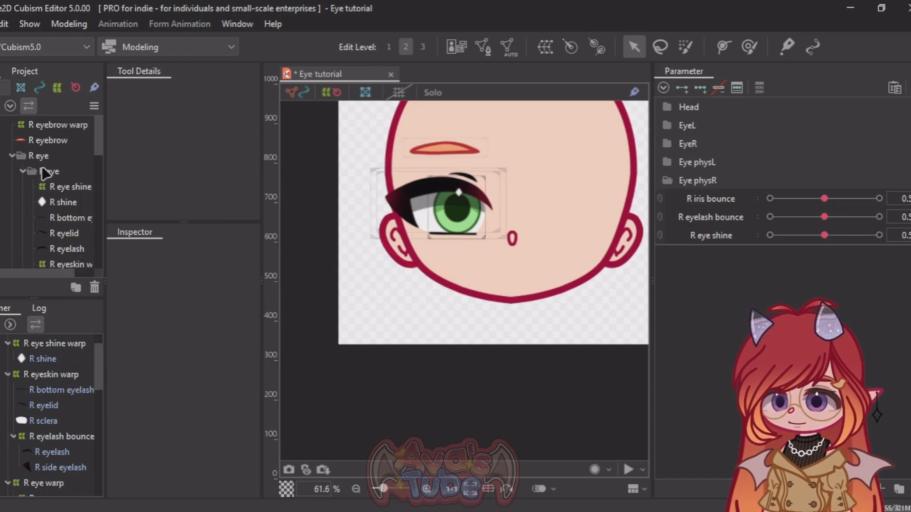
Step: Move the copied R eye part out of the original to the root level and rename it L eye
click(23, 171)
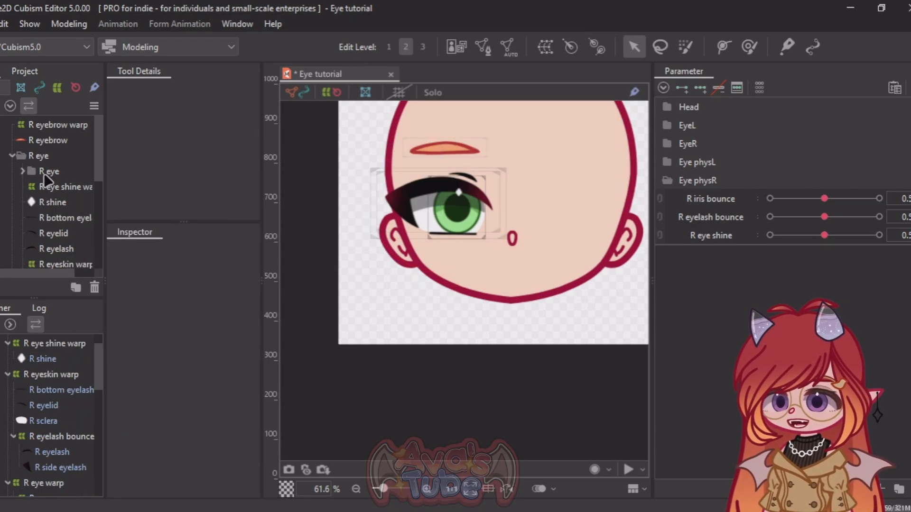
drag(44, 174, 40, 157)
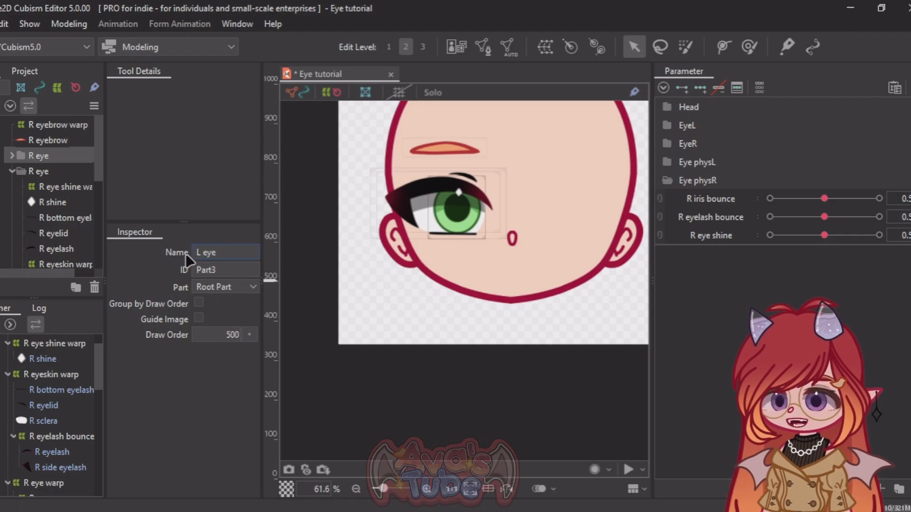
text(L eye)
key(Return)
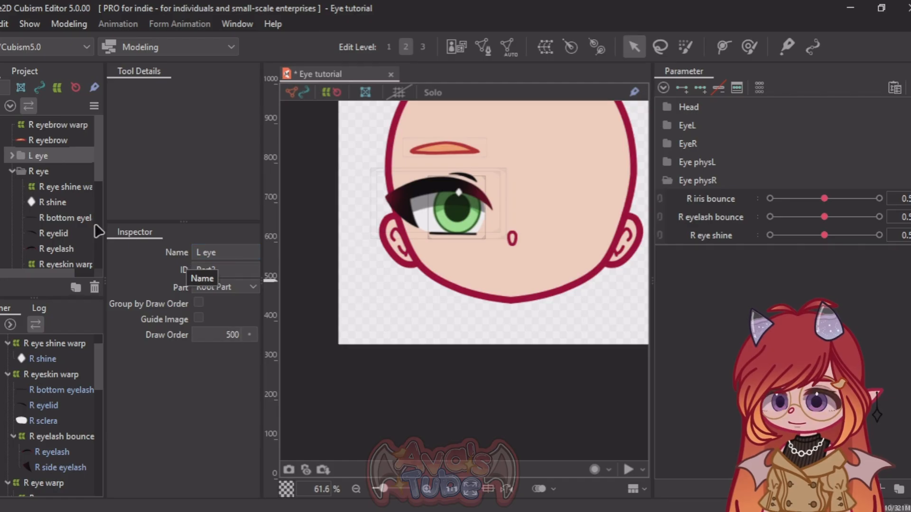
Step: Select every object inside the L eye part, from the eye shine warp down to the sclera
click(11, 156)
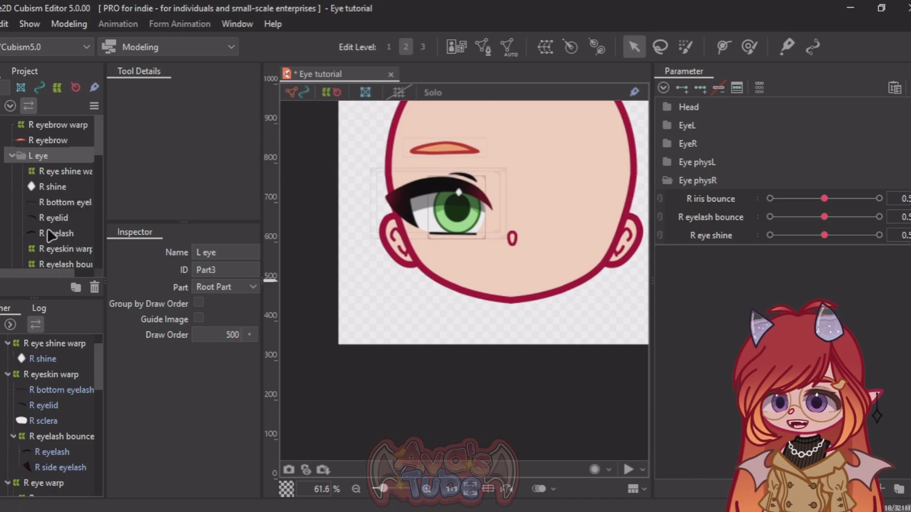
click(11, 156)
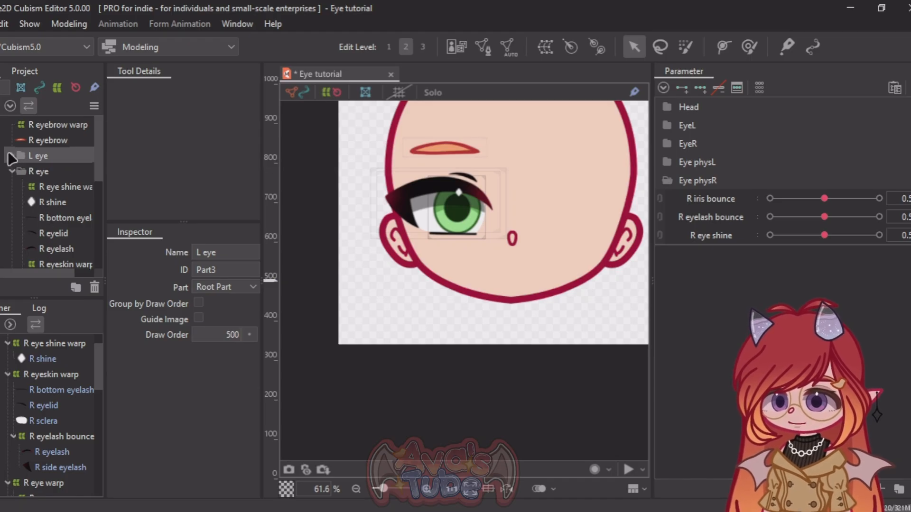
click(11, 156)
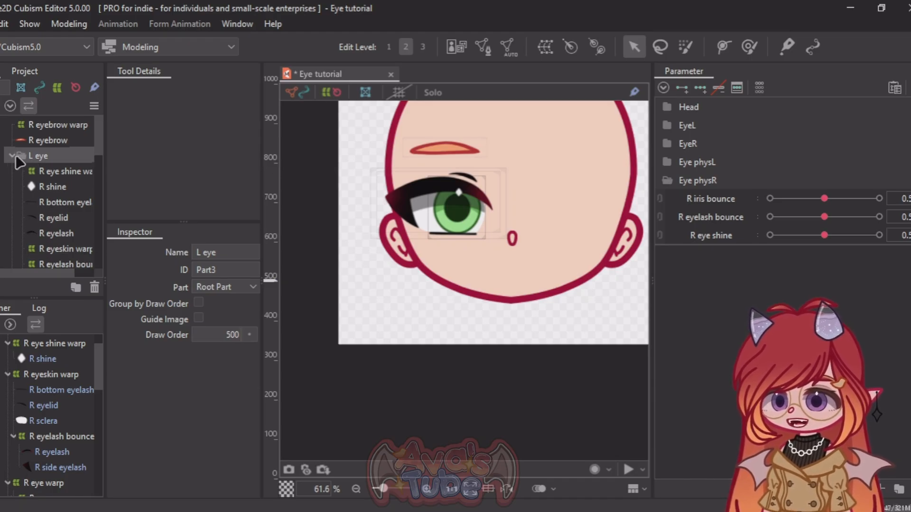
click(38, 173)
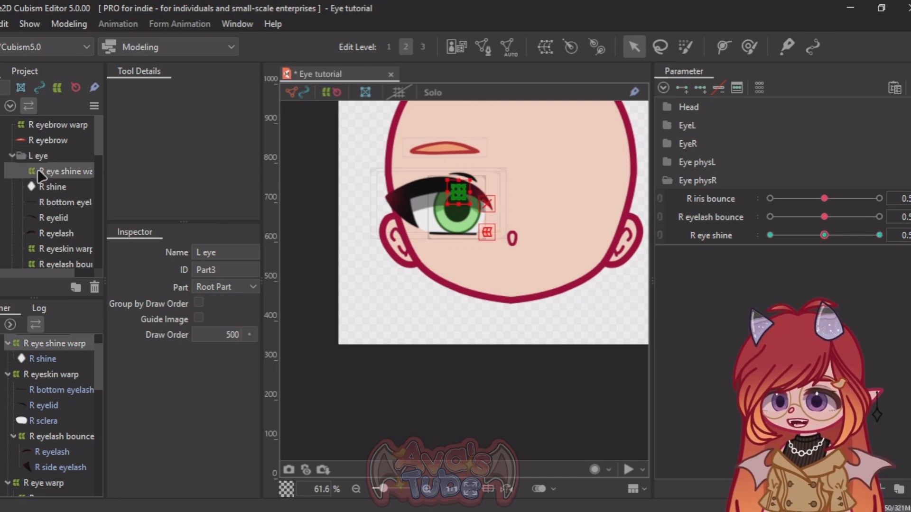
scroll(45, 177, down, 3)
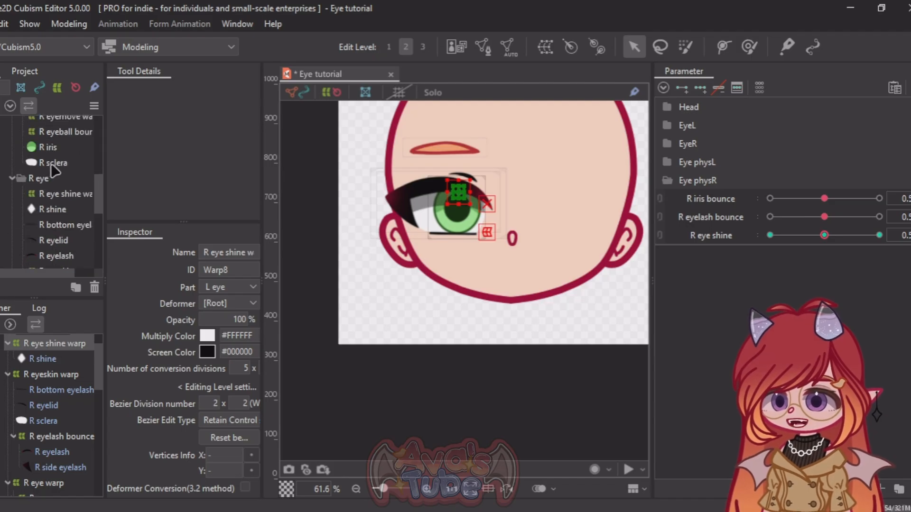
click(52, 177)
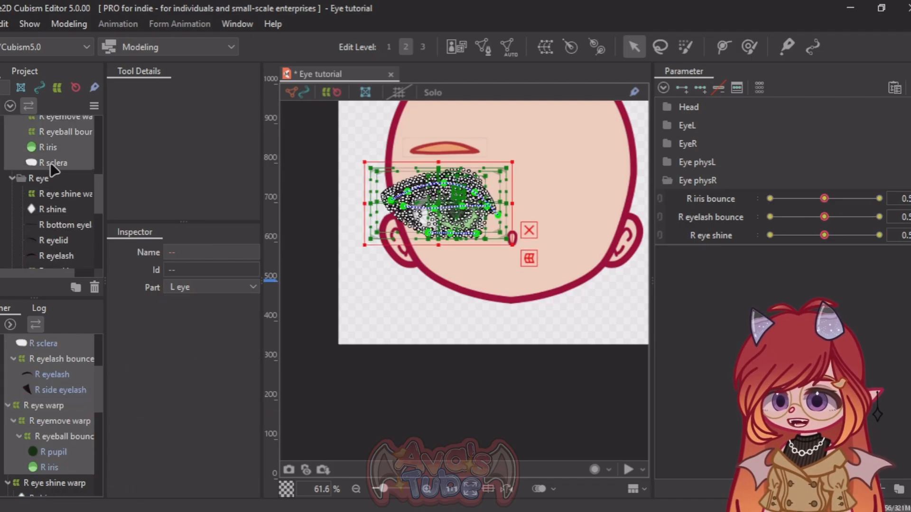
scroll(51, 163, down, 3)
scroll(50, 163, down, 2)
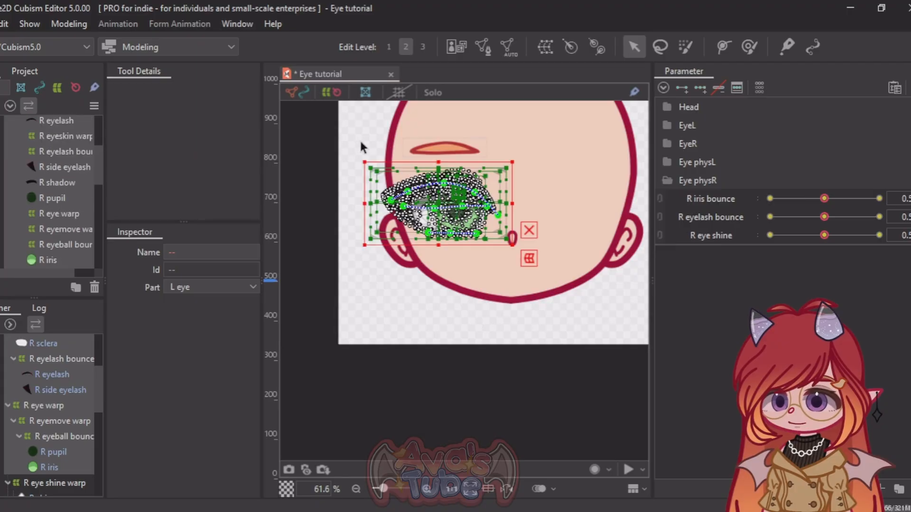
Step: Reflect the selected L eye objects horizontally, including the R Eyeball X parameter in the reflection
scroll(353, 143, down, 8)
right_click(362, 149)
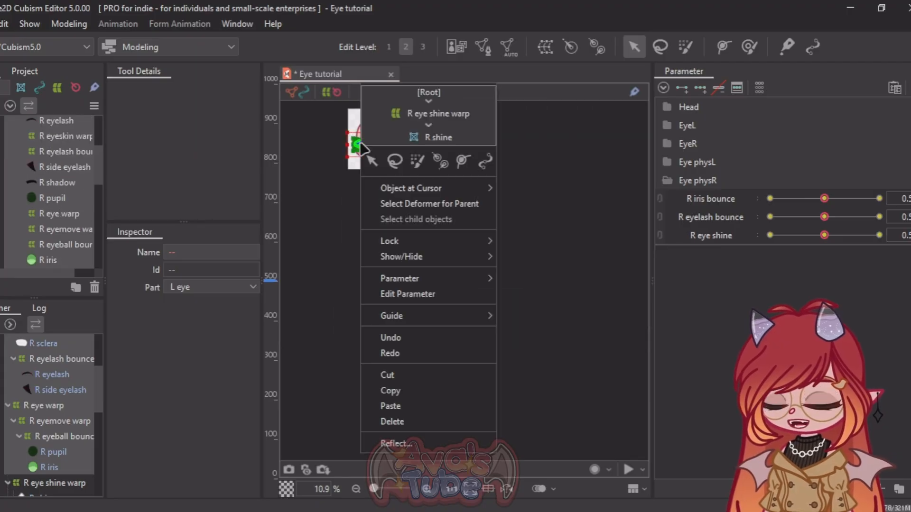
click(420, 446)
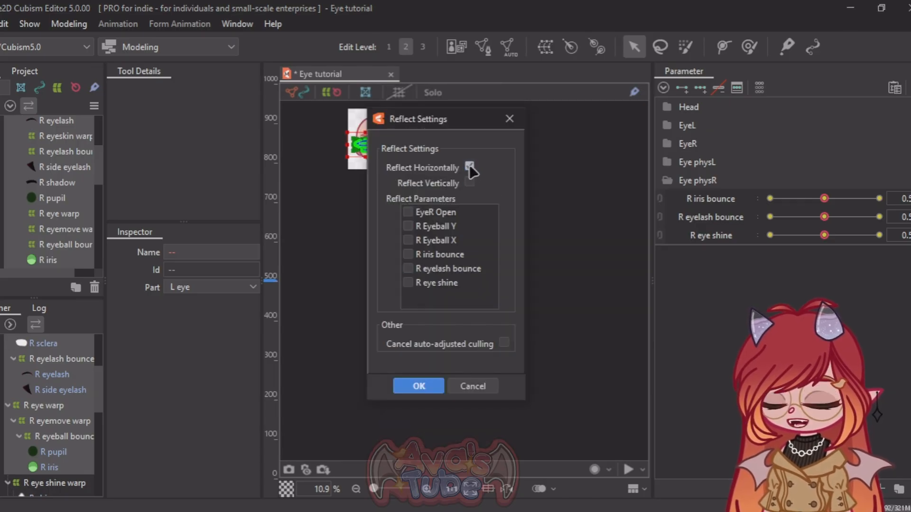
click(407, 240)
click(425, 387)
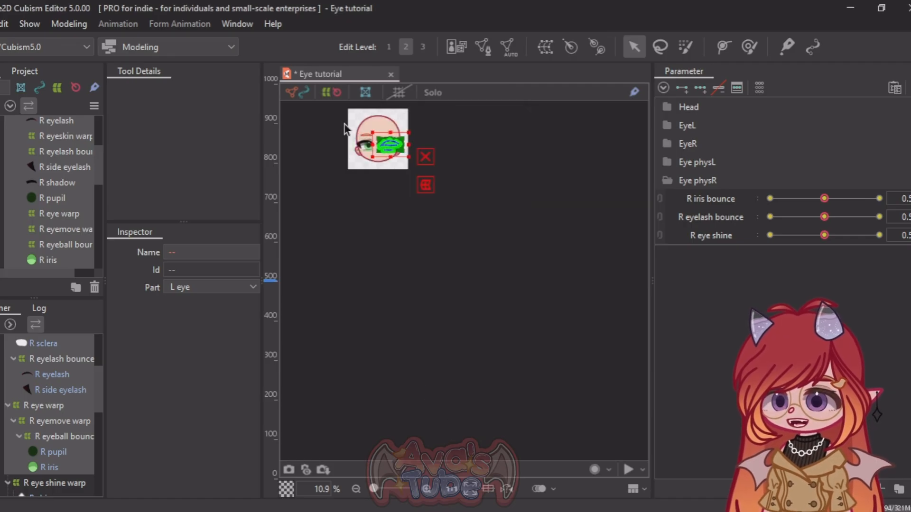
Step: Examine the mirrored eye's placement on the face against the original right eye
scroll(345, 128, up, 8)
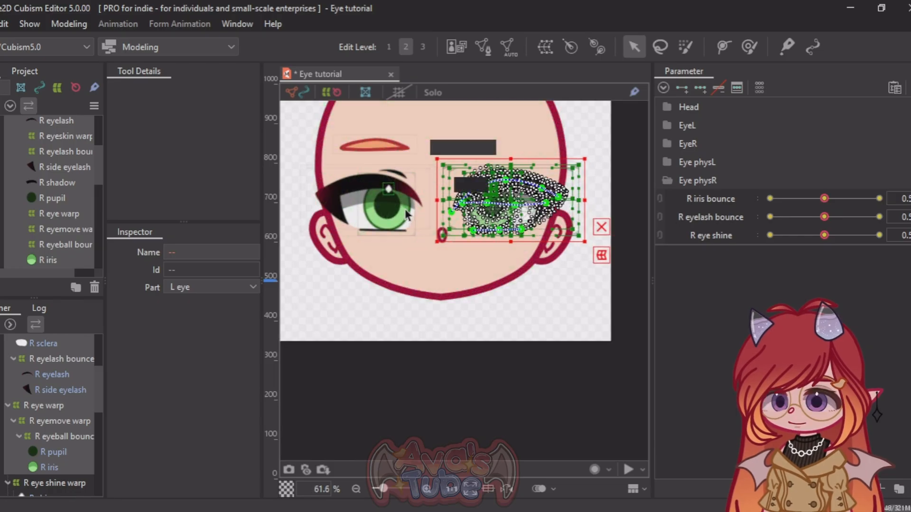
scroll(354, 169, down, 2)
scroll(373, 182, up, 2)
scroll(370, 184, down, 3)
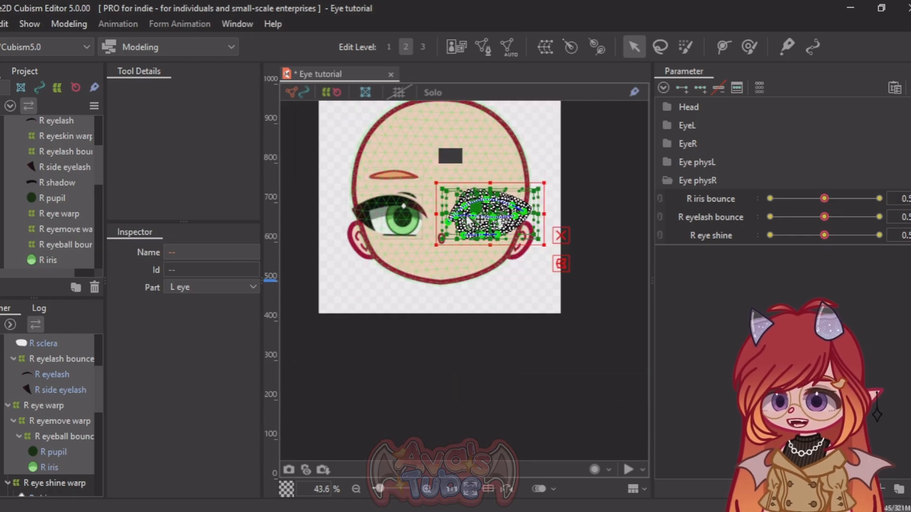
scroll(467, 220, up, 4)
scroll(371, 189, down, 2)
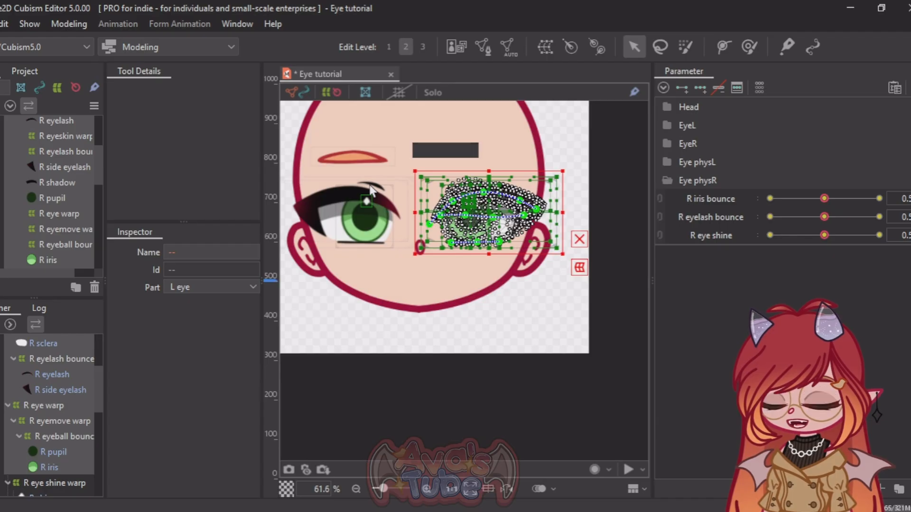
scroll(371, 189, up, 2)
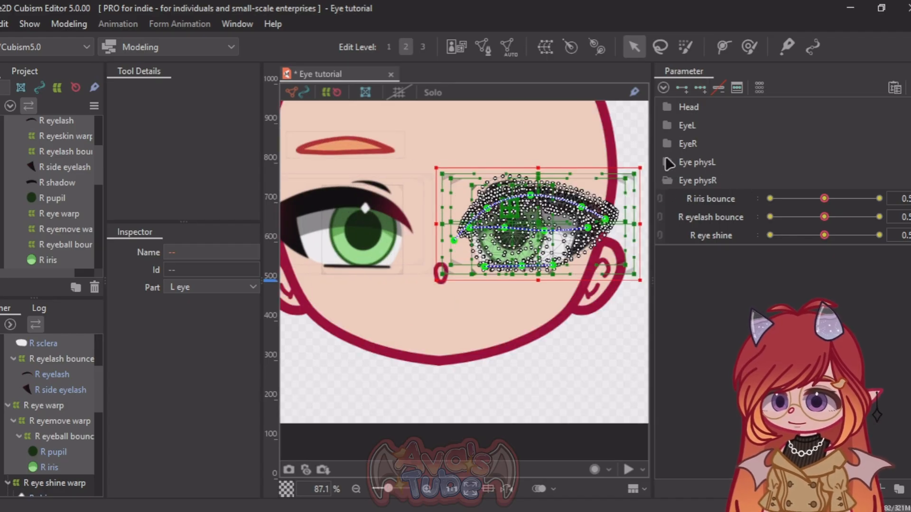
Step: Transfer the selected L eye objects' R iris bounce keys to the L iris bounce parameter in Eye physL
click(668, 162)
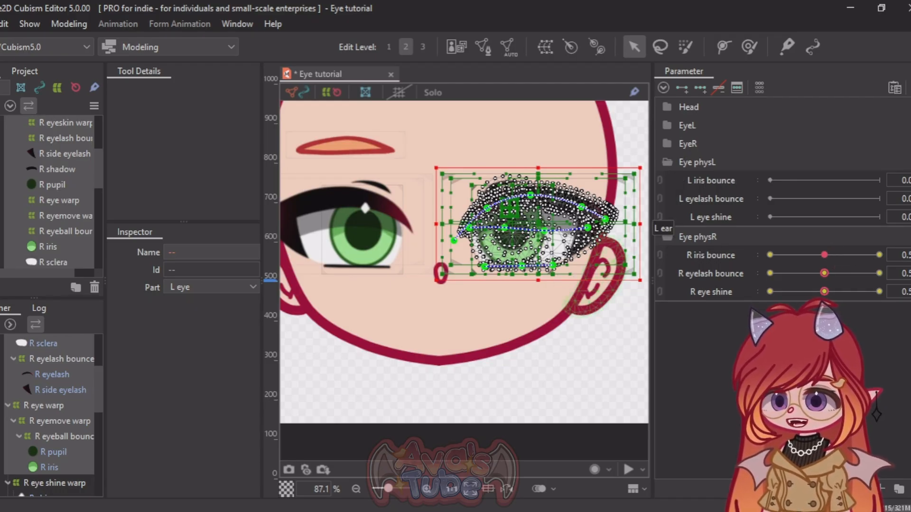
drag(907, 258, 910, 257)
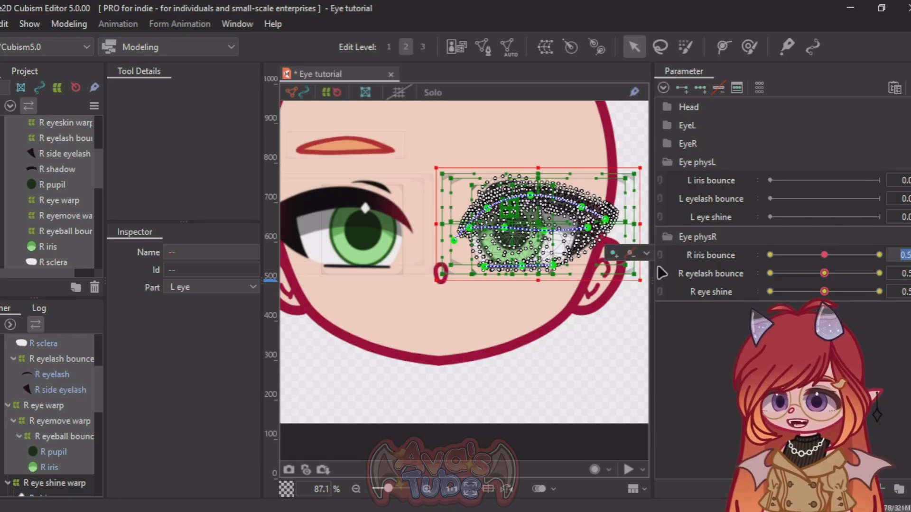
click(647, 254)
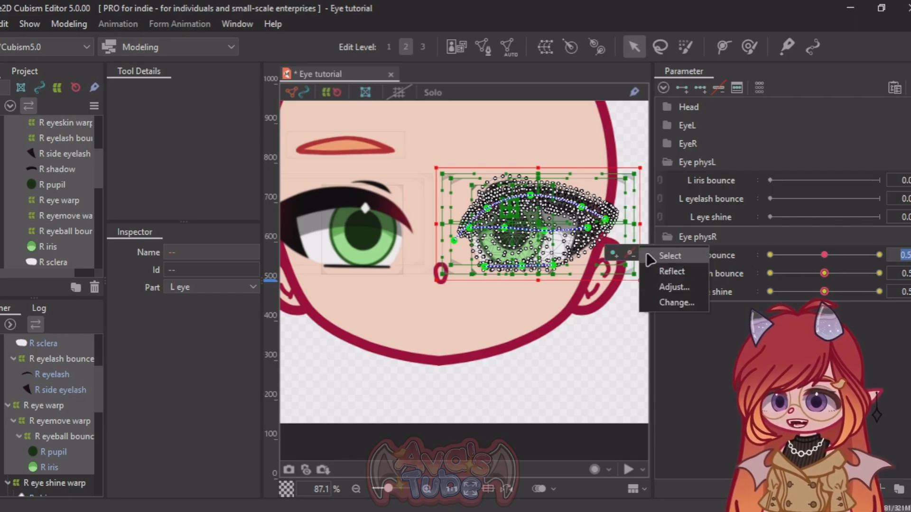
click(676, 303)
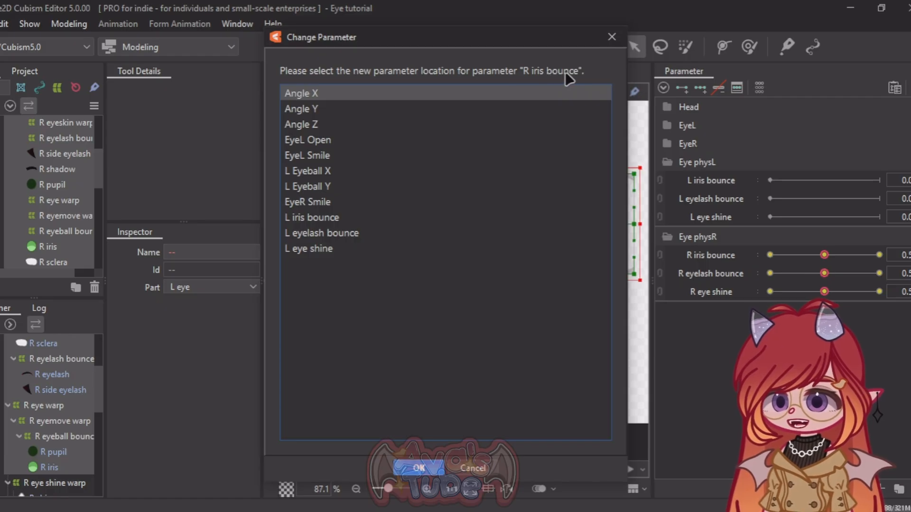
click(312, 219)
click(426, 469)
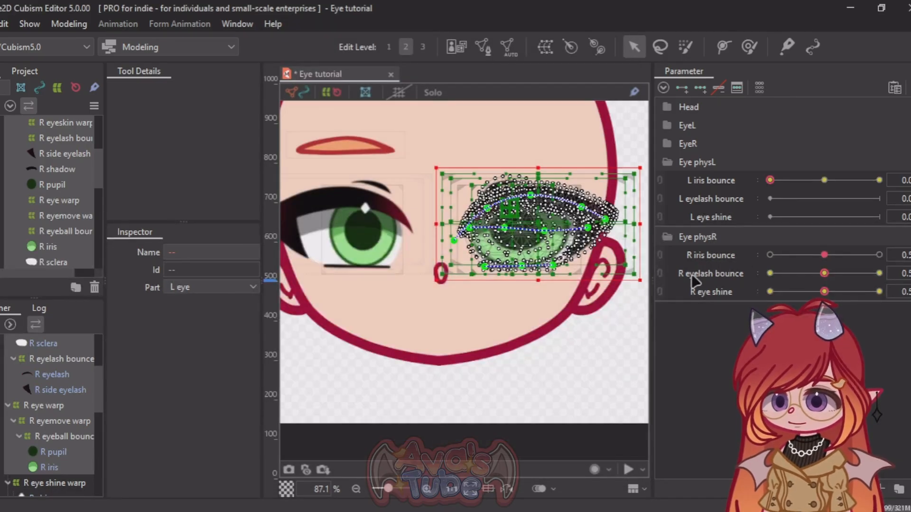
Step: Transfer the selected L eye objects' R eyelash bounce keys to the L eyelash bounce parameter
click(709, 274)
click(905, 273)
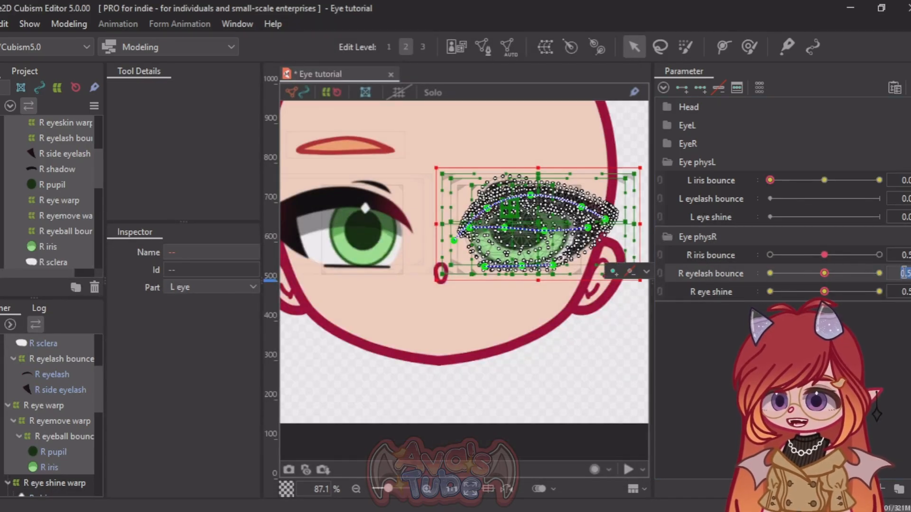
click(646, 273)
click(673, 321)
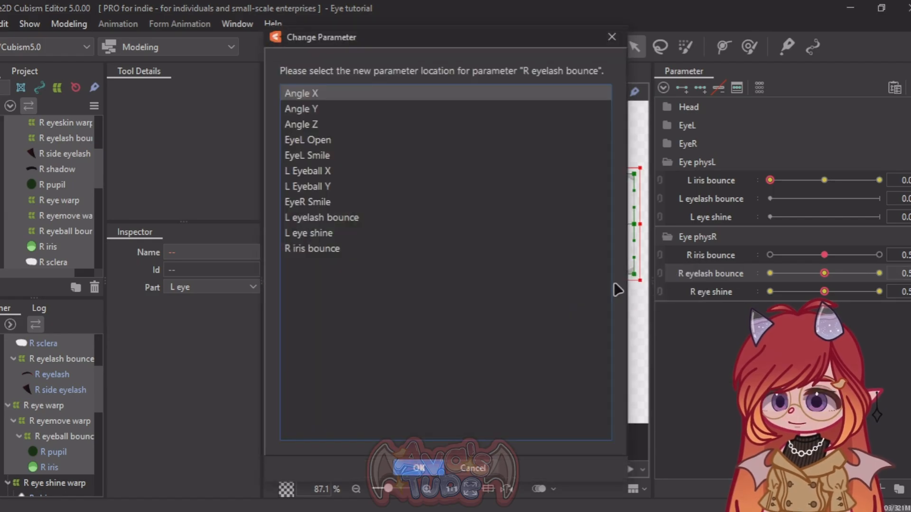
click(320, 217)
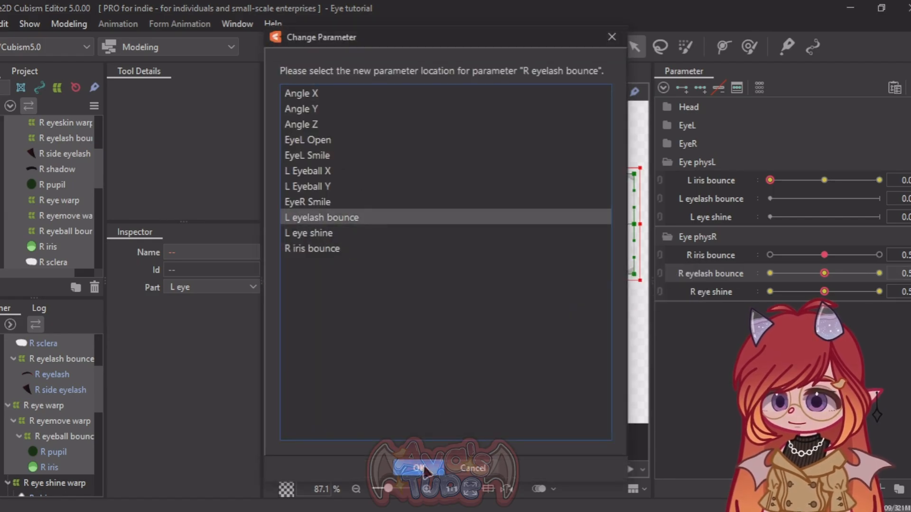
click(419, 468)
Step: Transfer the selected L eye objects' R eye shine keys to the L eye shine parameter
click(905, 292)
click(646, 291)
click(676, 339)
click(322, 218)
click(419, 468)
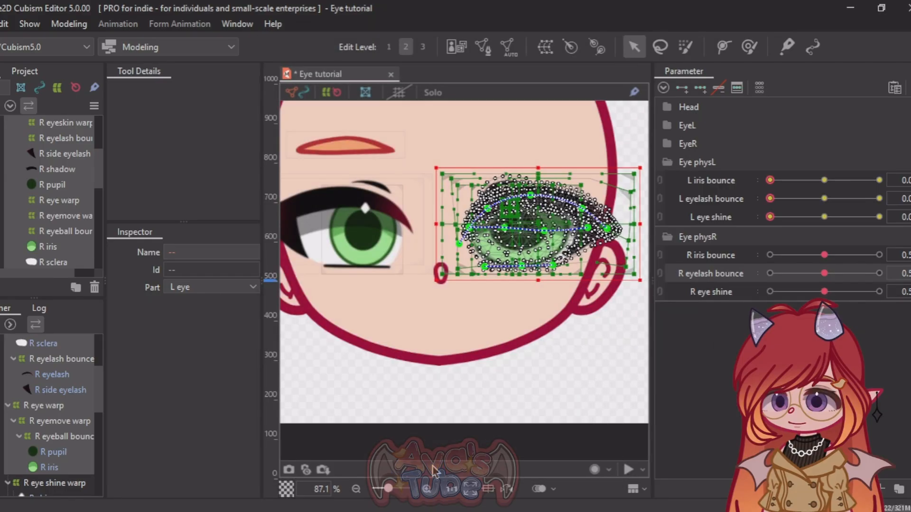
Step: Set the default value of the L iris bounce parameter to 0.5
right_click(706, 182)
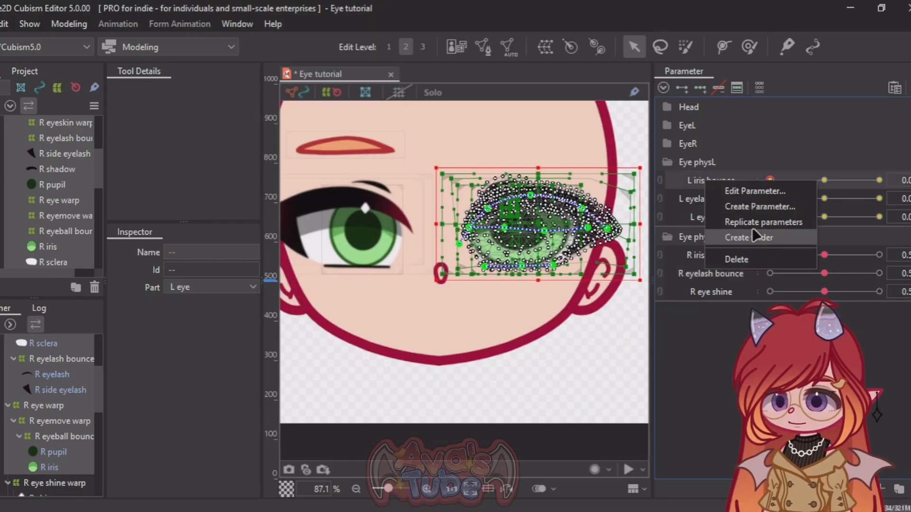
click(745, 190)
click(467, 236)
text(0)
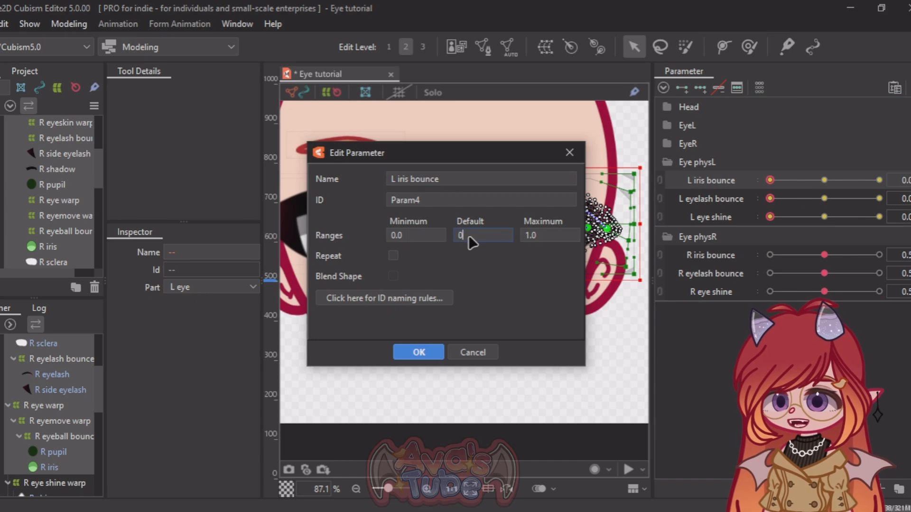
text(.5)
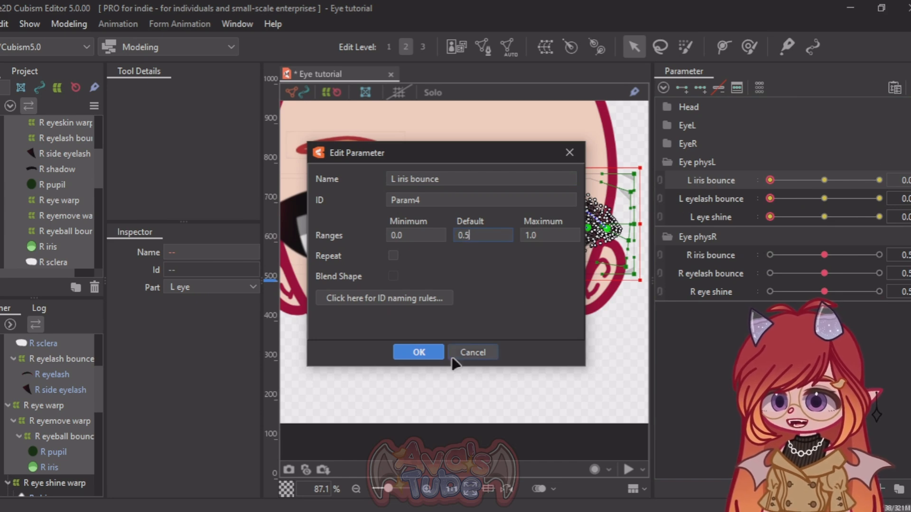
click(418, 353)
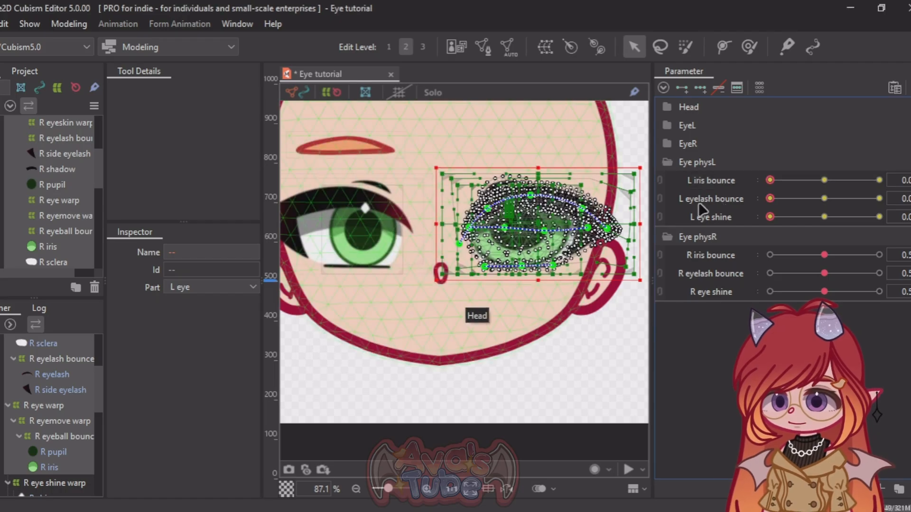
Step: Set the default values of the L eyelash bounce and L eye shine parameters to 0.5
double_click(697, 203)
click(487, 237)
text(0.5)
click(419, 352)
right_click(689, 218)
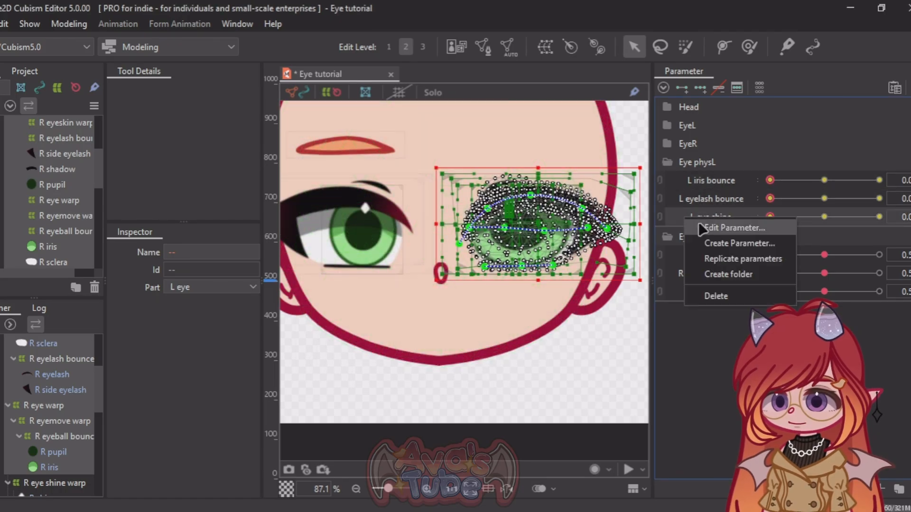
click(702, 227)
click(482, 233)
text(0.5)
click(418, 353)
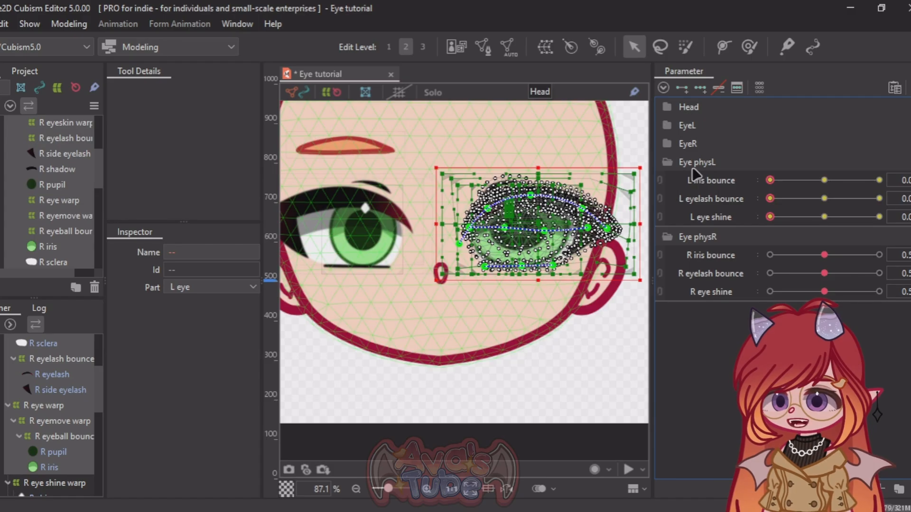
Step: Transfer the selected L eye objects' EyeR Open keys to the EyeL Open parameter
click(670, 142)
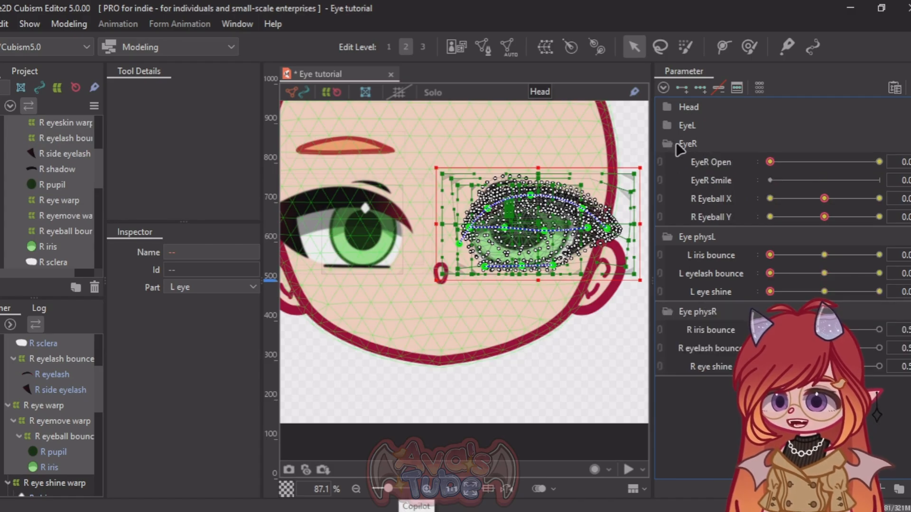
click(676, 125)
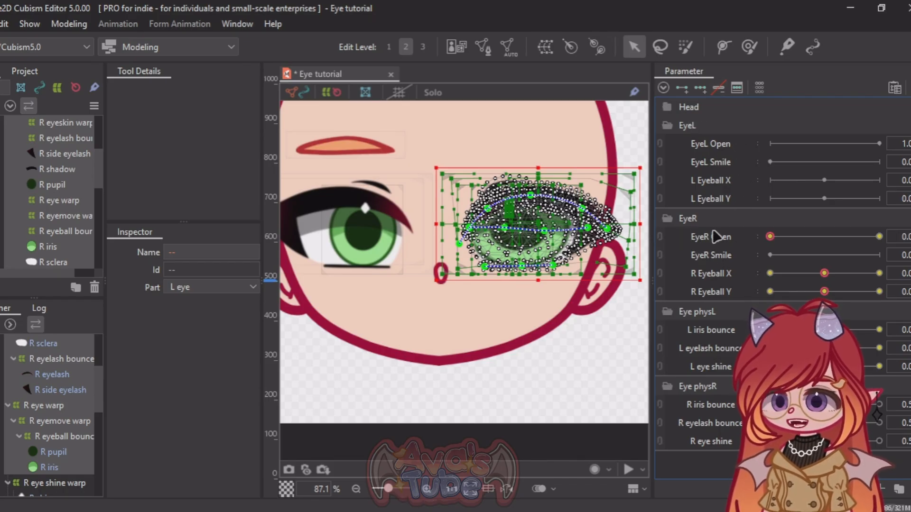
click(897, 236)
click(646, 235)
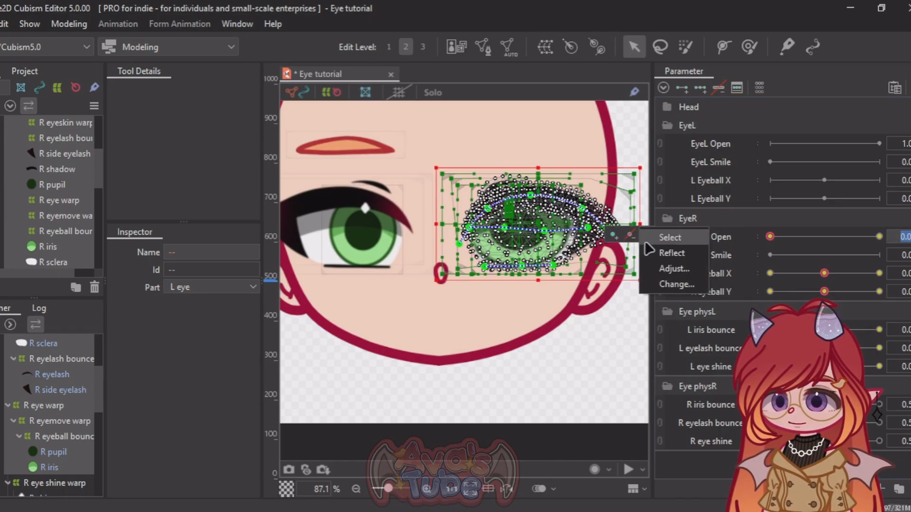
click(666, 285)
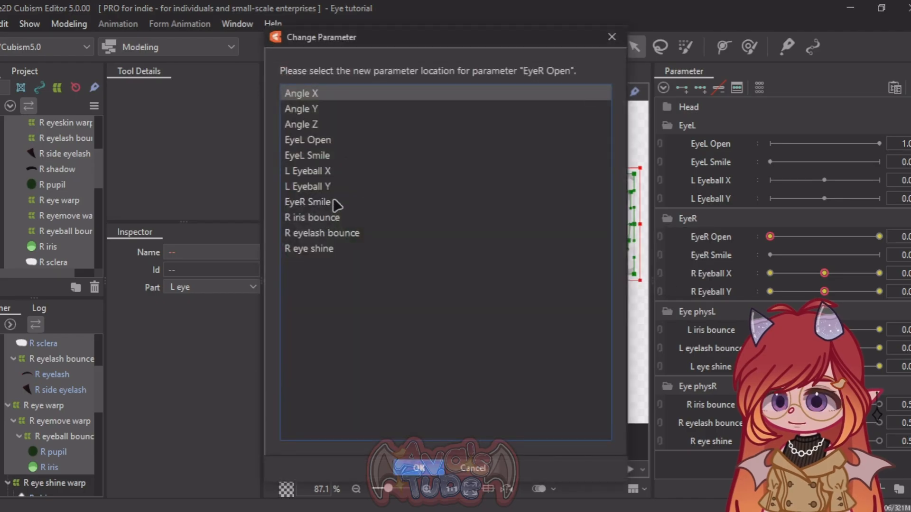
click(328, 140)
click(418, 467)
Step: Transfer the selected L eye objects' R Eyeball X keys to the L Eyeball X parameter
click(896, 273)
click(645, 272)
click(667, 323)
click(327, 156)
click(418, 468)
Step: Transfer the selected L eye objects' R Eyeball Y keys to the L Eyeball Y parameter
click(897, 291)
click(645, 290)
click(667, 340)
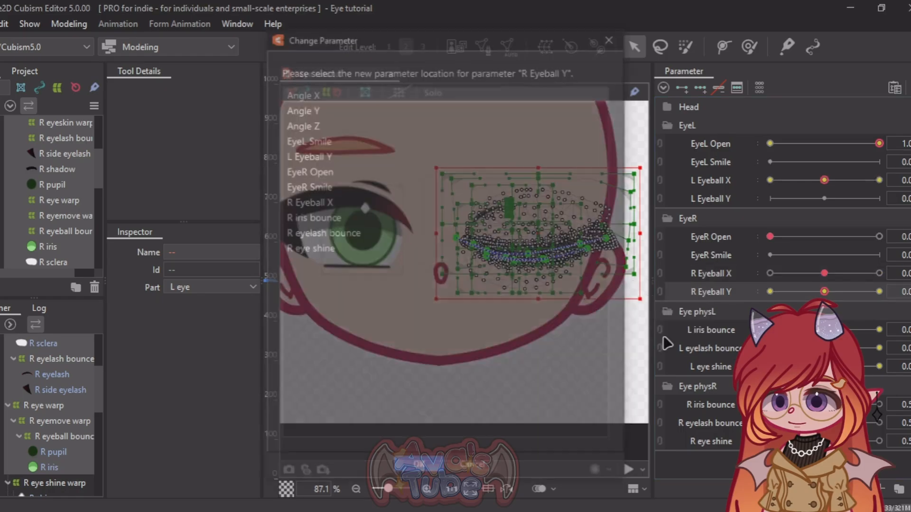
click(327, 154)
click(418, 468)
Step: Set the default value of the EyeL Open parameter to 0
right_click(741, 143)
double_click(465, 234)
text(0)
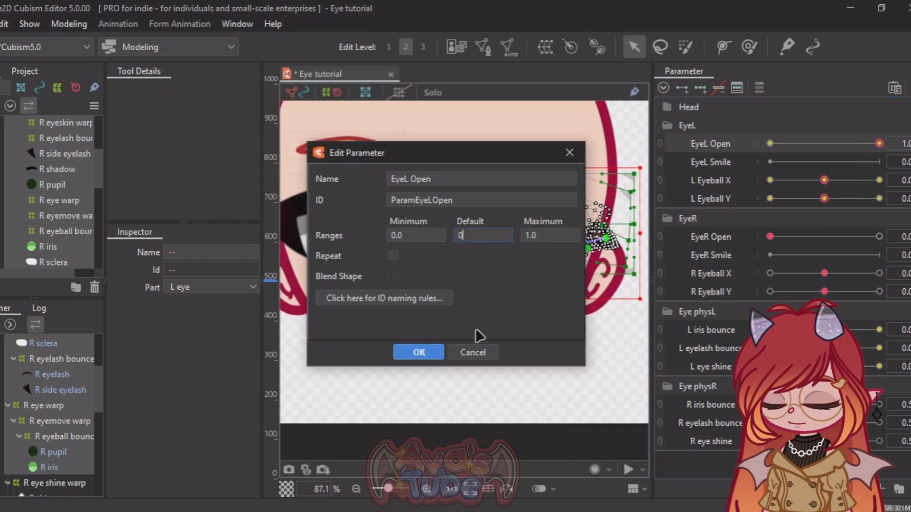
click(418, 352)
Step: Move EyeL Open to 0 and the three Eye physL parameters to their middle keys at 0.5
click(770, 144)
click(824, 330)
click(824, 348)
click(824, 366)
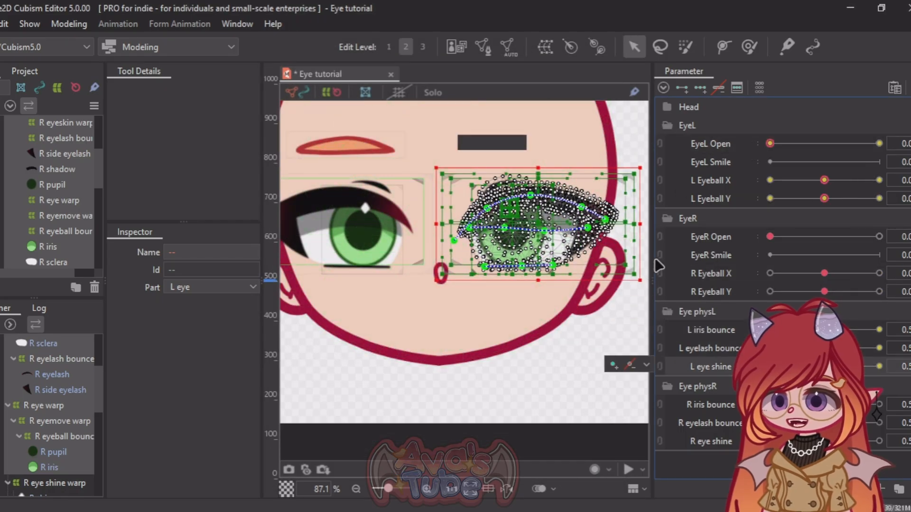
Step: Combine R Eyeball X with R Eyeball Y and L Eyeball X with L Eyeball Y, testing the gaze movement of each eye
click(660, 282)
drag(799, 286, 791, 292)
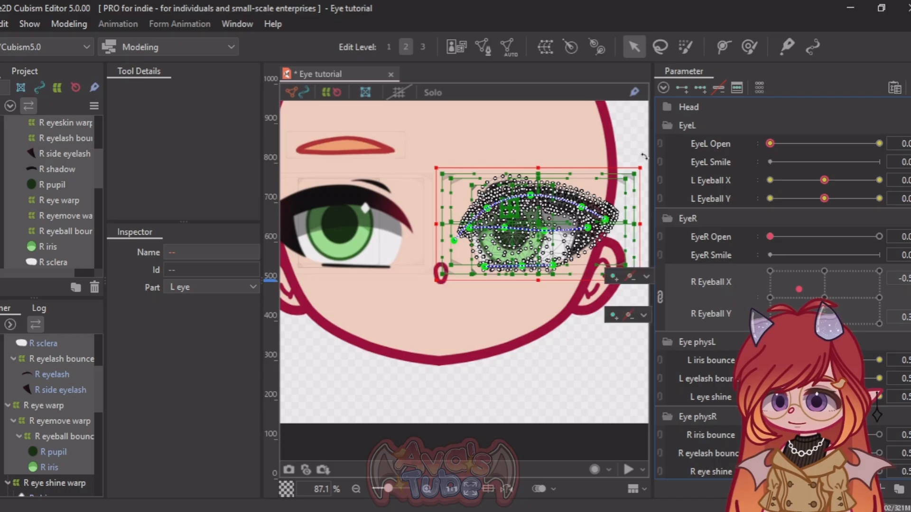
click(660, 189)
click(816, 221)
drag(816, 221, 850, 201)
Step: Reset L Eyeball X and L Eyeball Y to 0
click(904, 186)
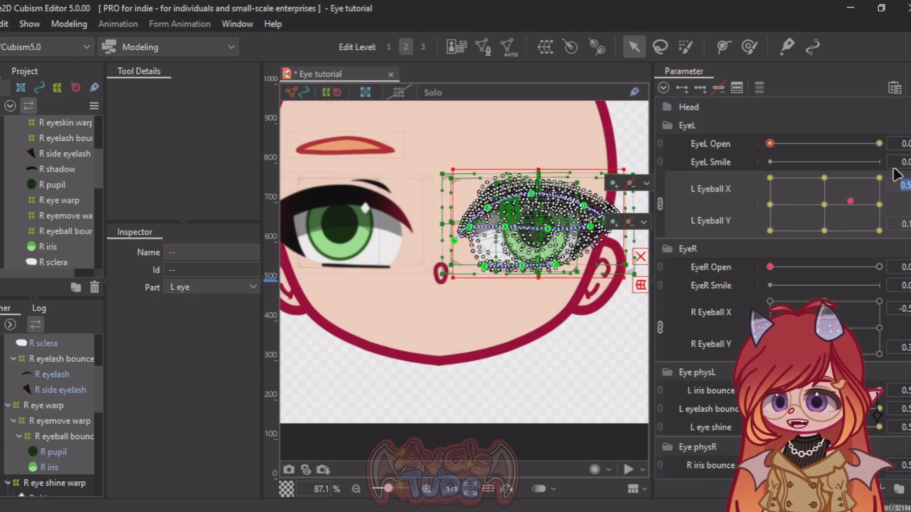
text(0)
key(Return)
click(905, 222)
text(0)
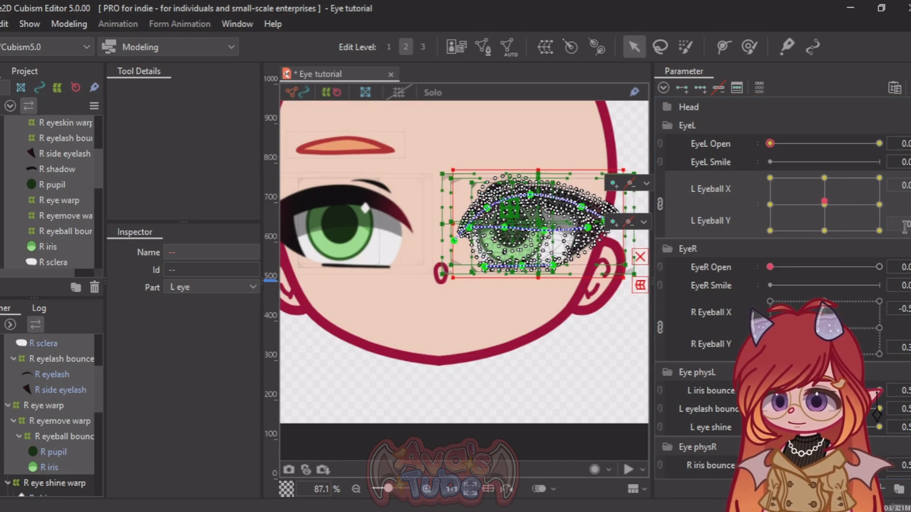
key(Return)
Step: Reset R Eyeball X and R Eyeball Y to 0
scroll(512, 231, down, 2)
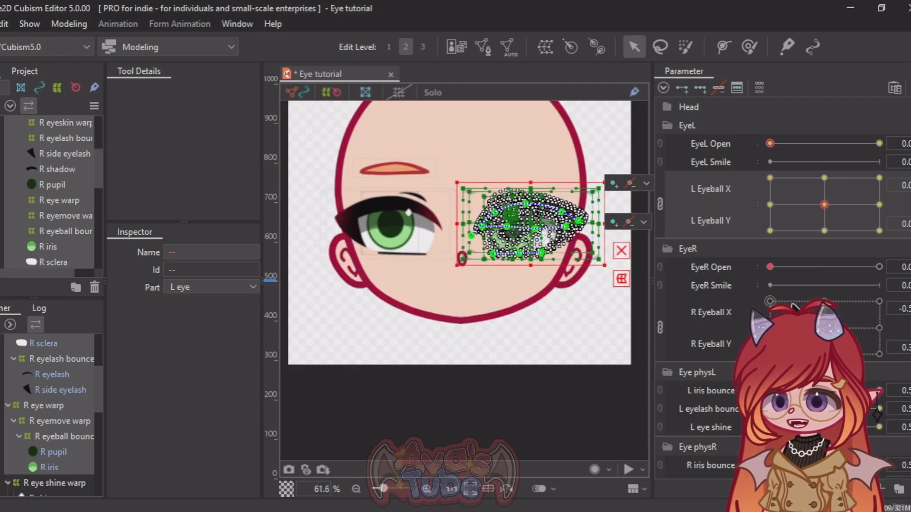
click(904, 309)
text(0)
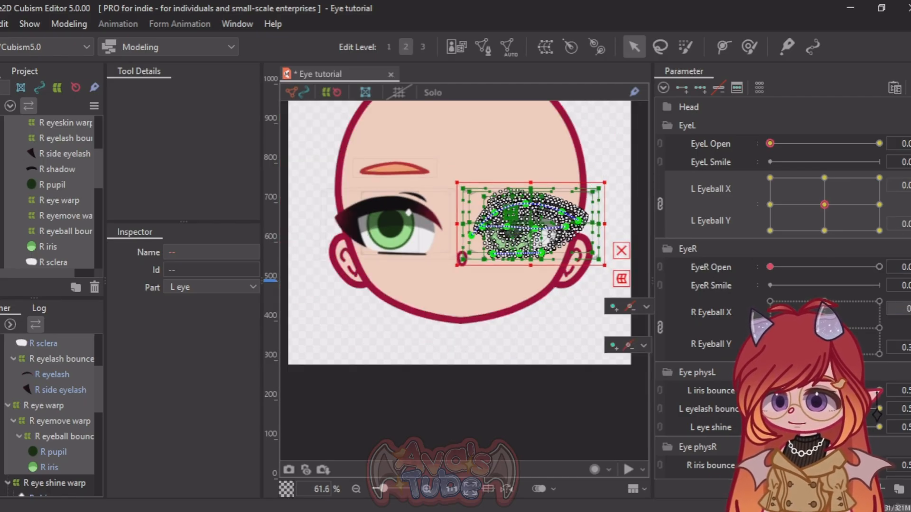
key(Return)
click(908, 349)
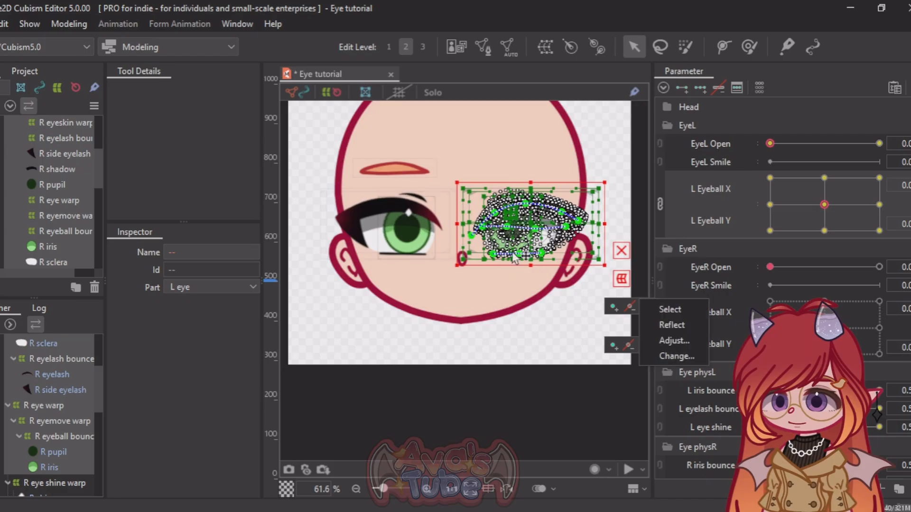
Step: Duplicate the R eyebrow together with its R eyebrow warp by copying and pasting them
scroll(19, 194, up, 3)
click(37, 141)
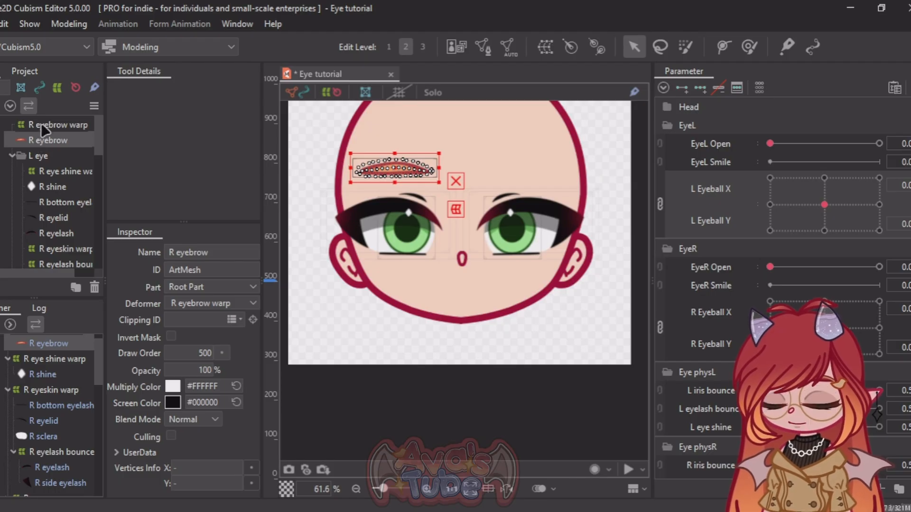
ctrl+click(41, 123)
scroll(345, 123, down, 3)
right_click(29, 144)
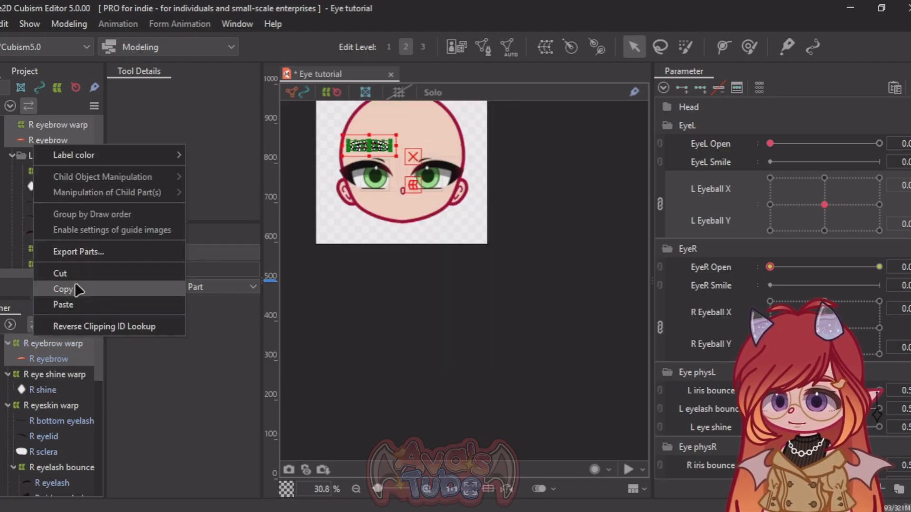
click(75, 288)
right_click(315, 185)
click(352, 462)
Step: Reflect the duplicated eyebrow and its warp horizontally, leaving EyeR Open out of the reflected parameters
click(54, 139)
ctrl+click(55, 125)
scroll(357, 113, down, 3)
right_click(359, 114)
click(399, 429)
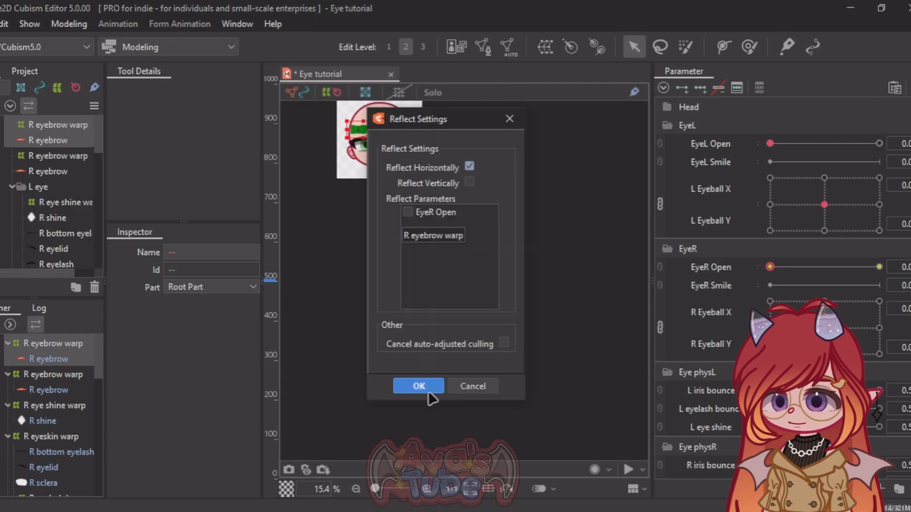
click(418, 387)
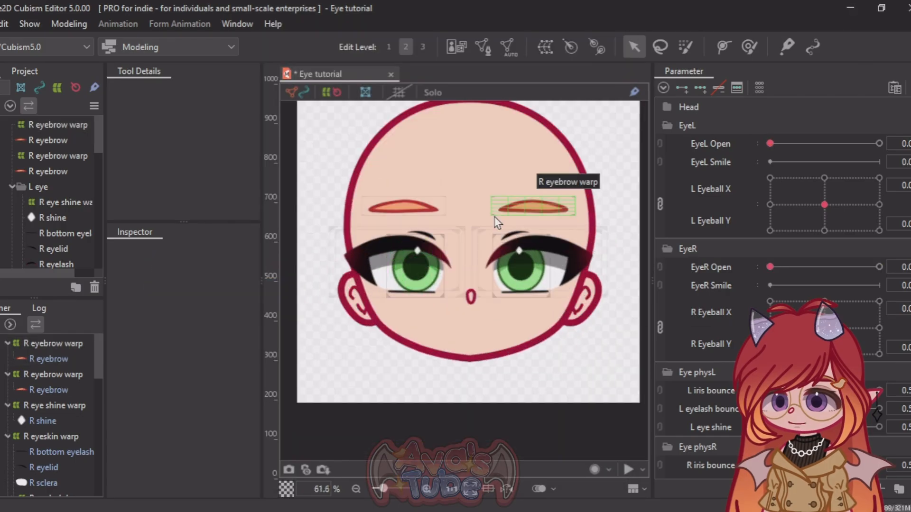
Step: Examine the object names inside the L eye part, leaving the L eye and R eye parts collapsed
click(11, 187)
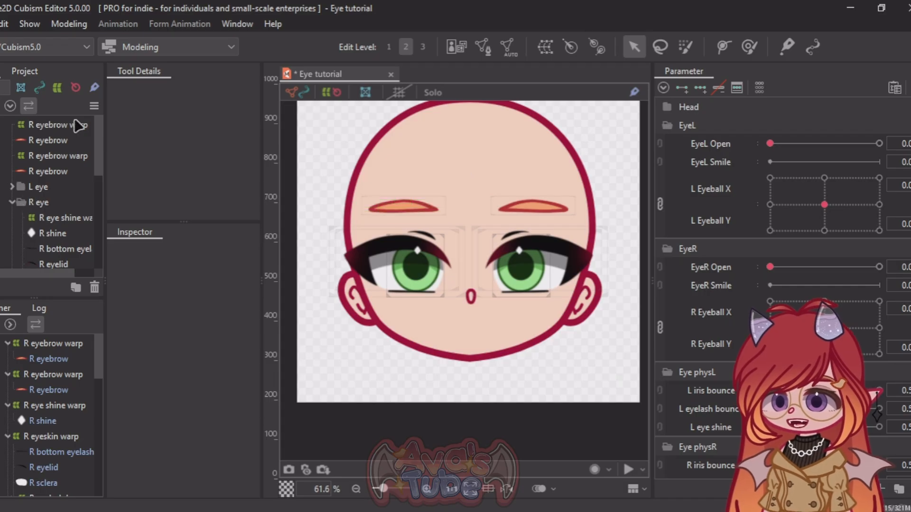
click(12, 202)
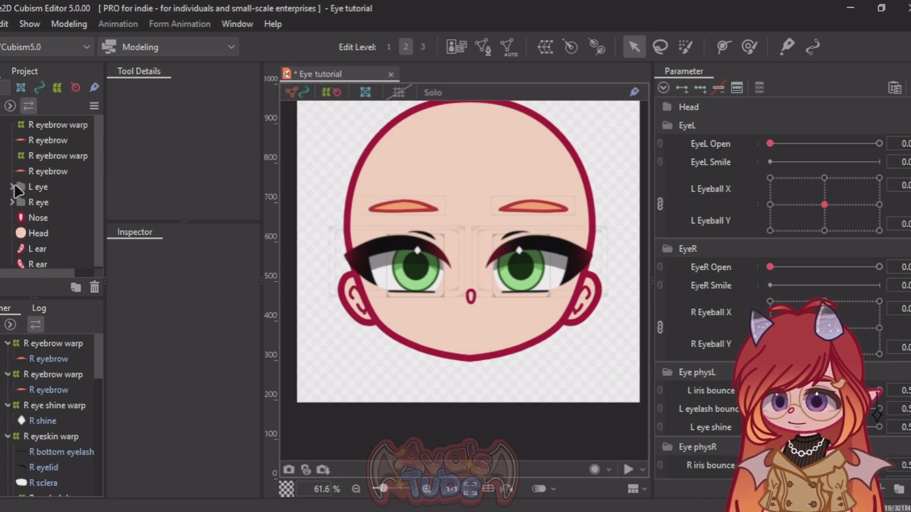
click(13, 187)
scroll(22, 195, down, 1)
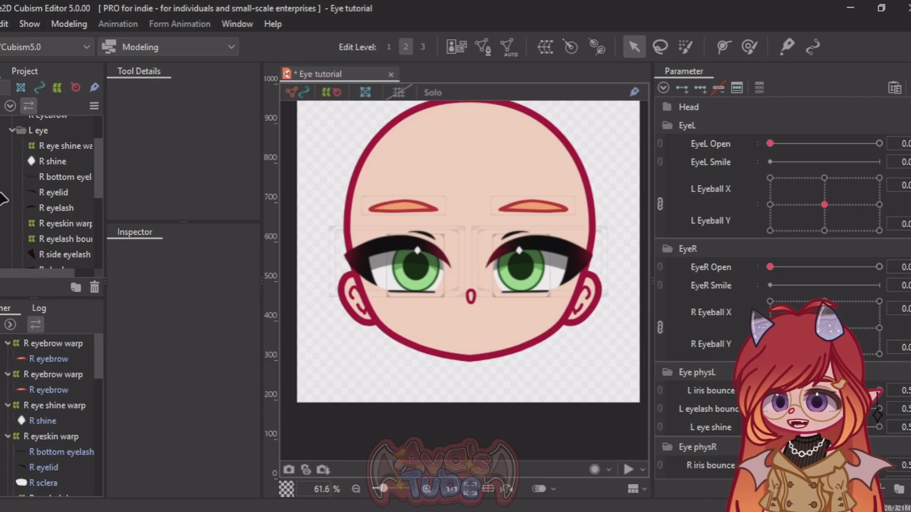
scroll(38, 198, up, 1)
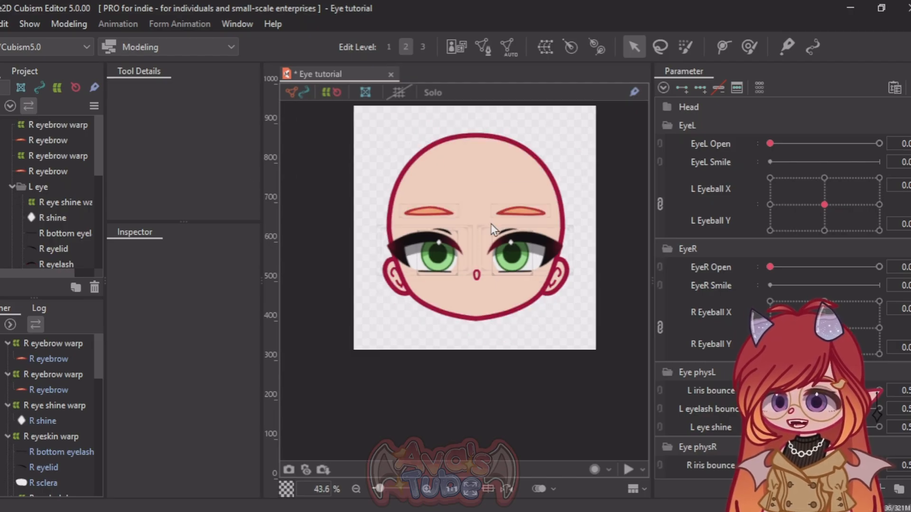
click(12, 188)
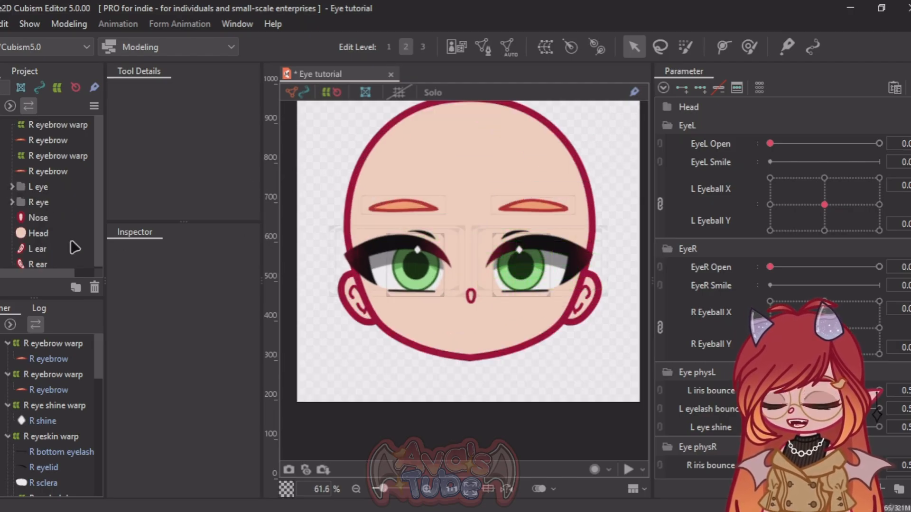
click(13, 188)
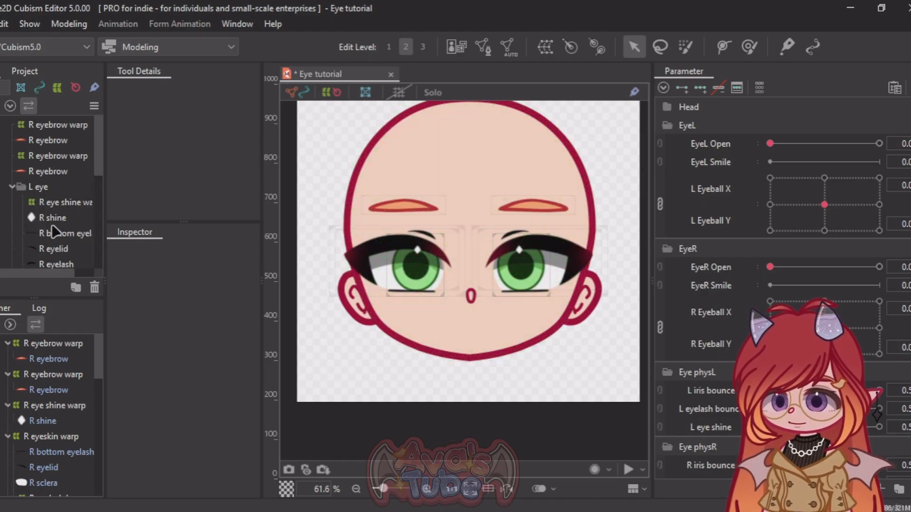
scroll(56, 247, down, 2)
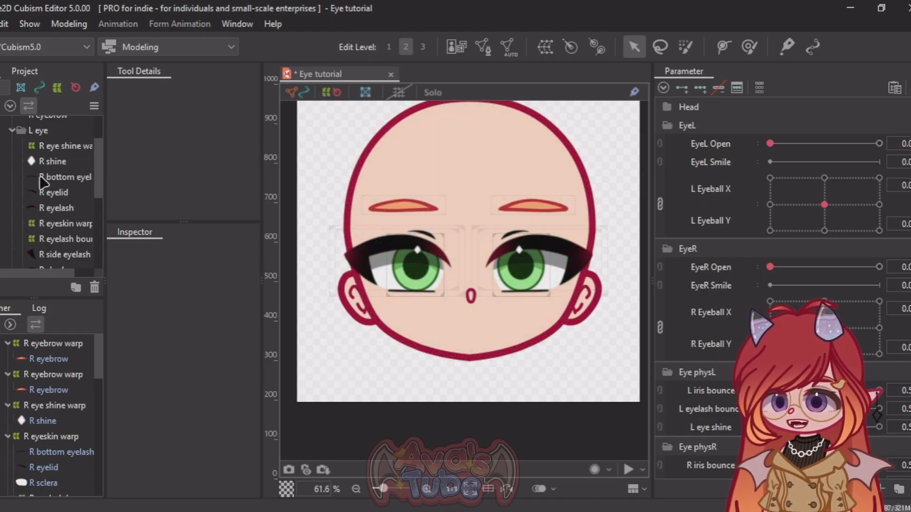
click(12, 131)
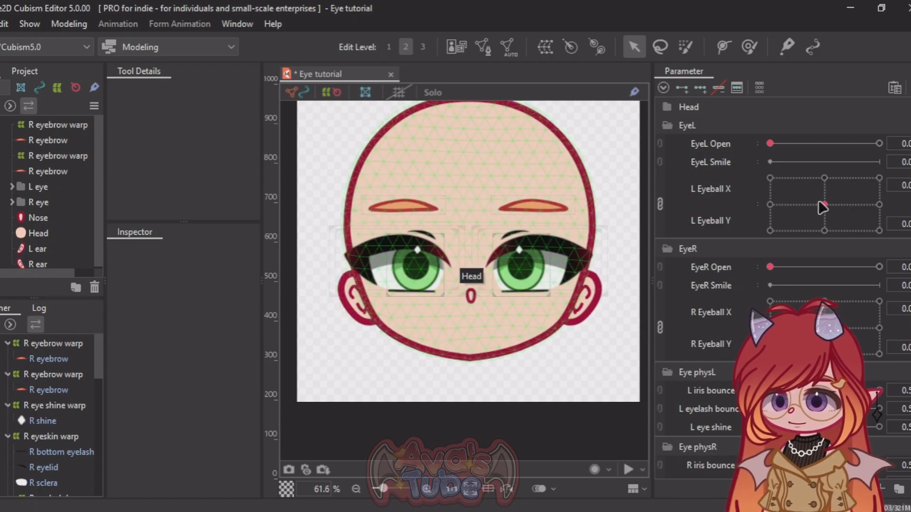
Step: Test the L Eyeball X and Y movement and the other eye parameters, returning the irises to about the centre
drag(825, 206, 791, 199)
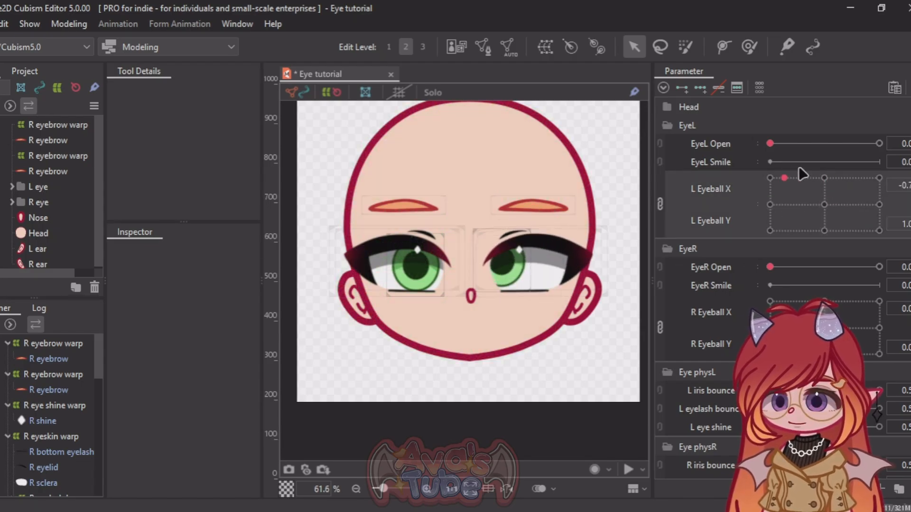
click(825, 203)
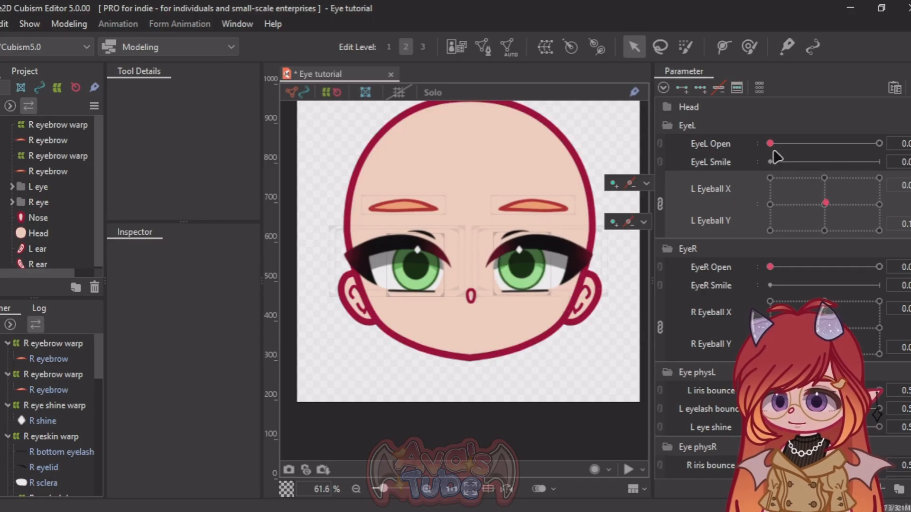
mouse_move(770, 143)
mouse_down()
mouse_move(901, 159)
mouse_move(767, 149)
mouse_up()
drag(770, 266, 664, 247)
mouse_move(825, 328)
mouse_down()
mouse_move(814, 333)
mouse_move(838, 334)
mouse_move(824, 328)
mouse_up()
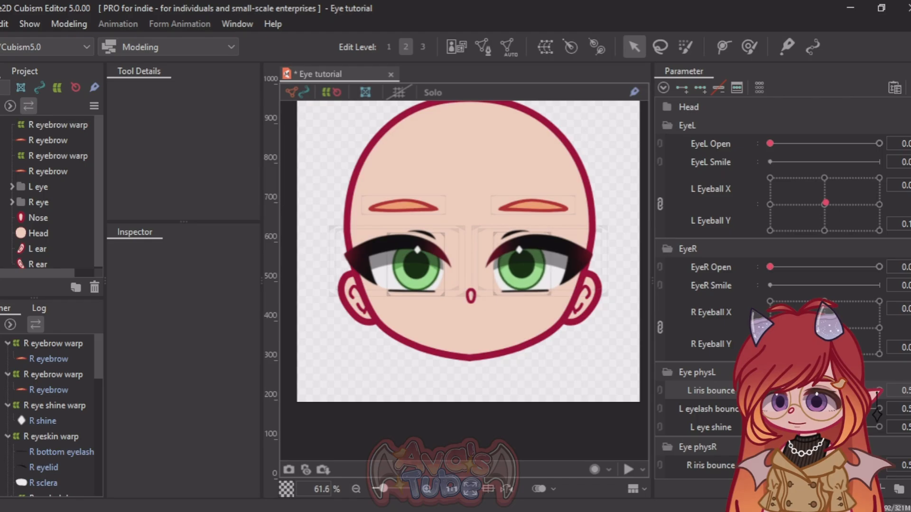
scroll(807, 356, down, 1)
mouse_move(825, 432)
mouse_down()
mouse_move(815, 432)
mouse_move(825, 433)
mouse_up()
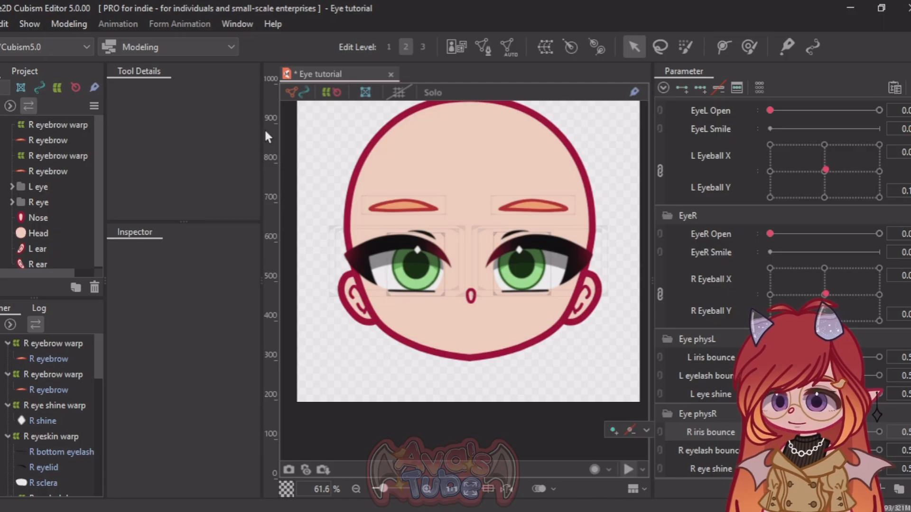
scroll(459, 301, up, 4)
scroll(461, 289, down, 6)
scroll(668, 245, up, 1)
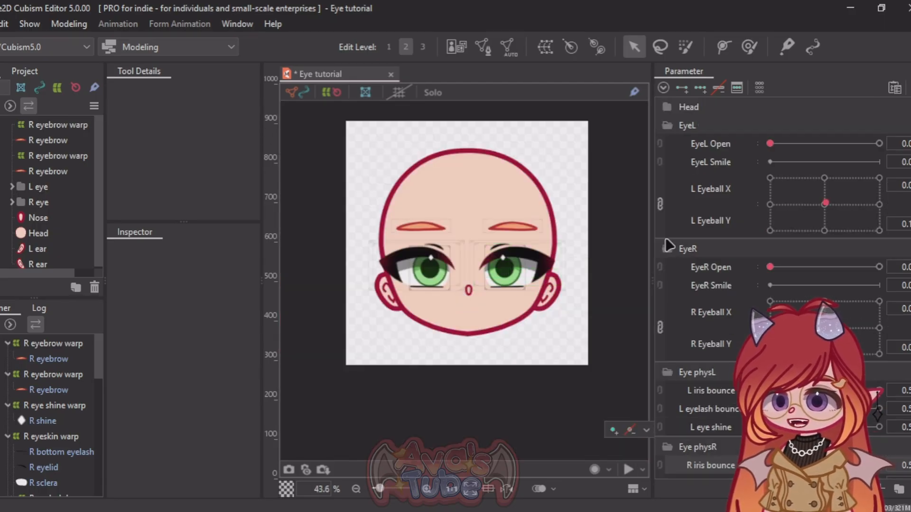
scroll(452, 283, up, 2)
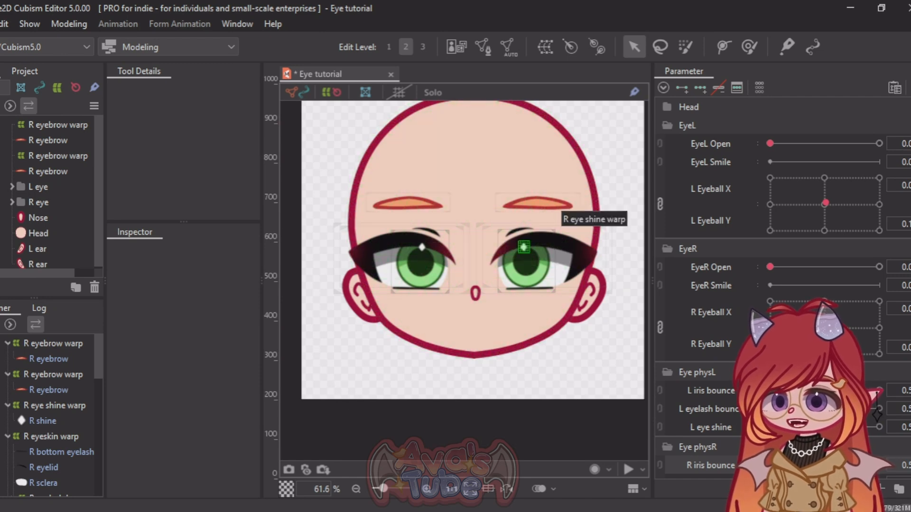
Step: Keep EyeL Open and EyeR Open enabled for eye blinking in the Eye Blinking and Lip-sync settings
click(910, 87)
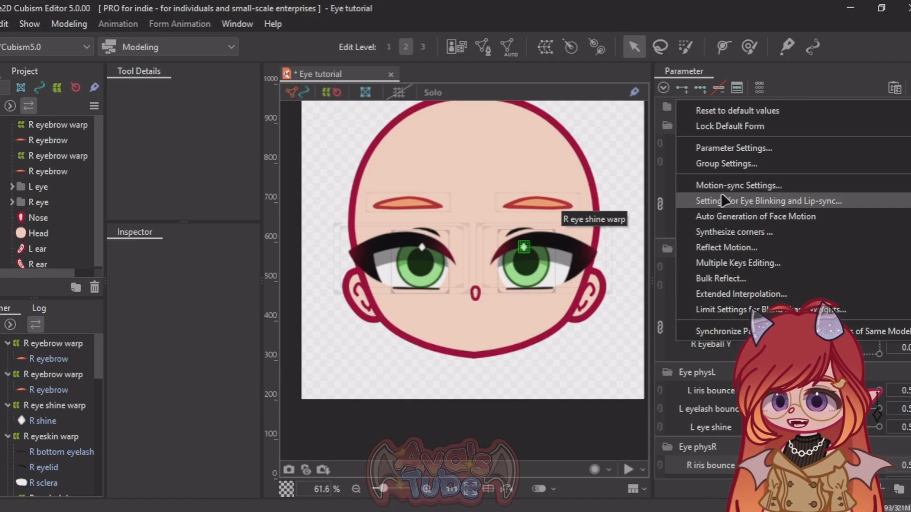
click(713, 202)
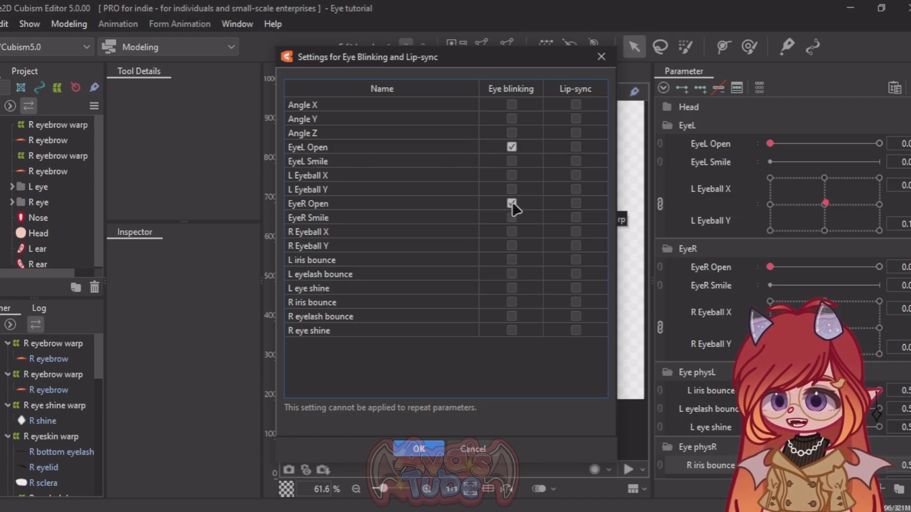
click(419, 451)
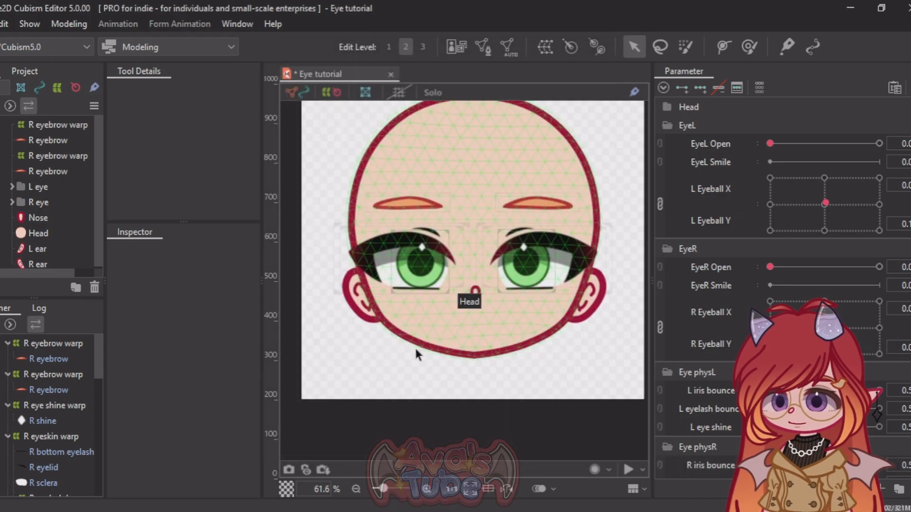
Step: Open the Physics Settings and review the preview options for cursor tracking, automatic eye-blinking and breath
scroll(412, 349, down, 4)
scroll(403, 360, up, 4)
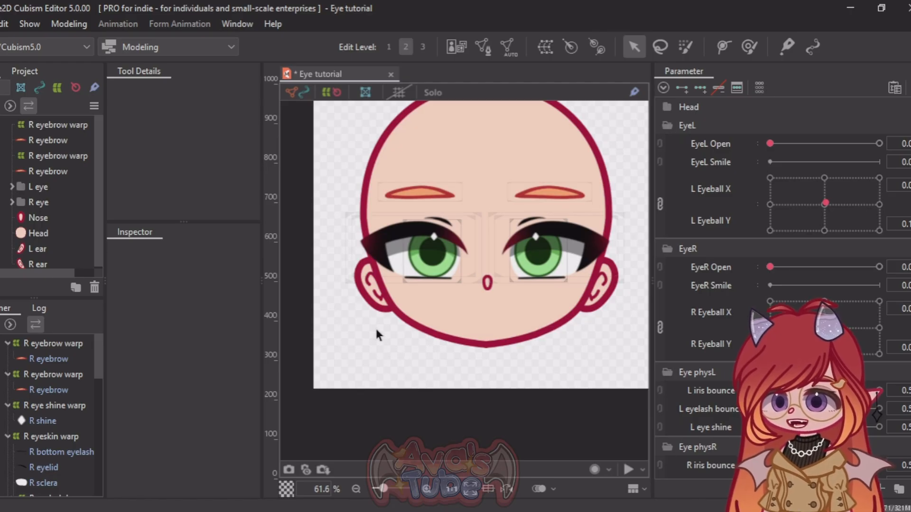
click(66, 24)
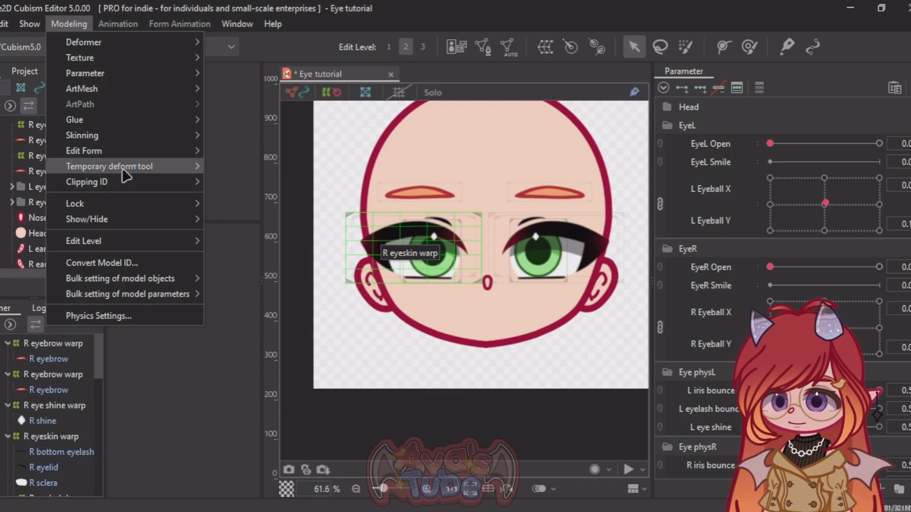
click(120, 314)
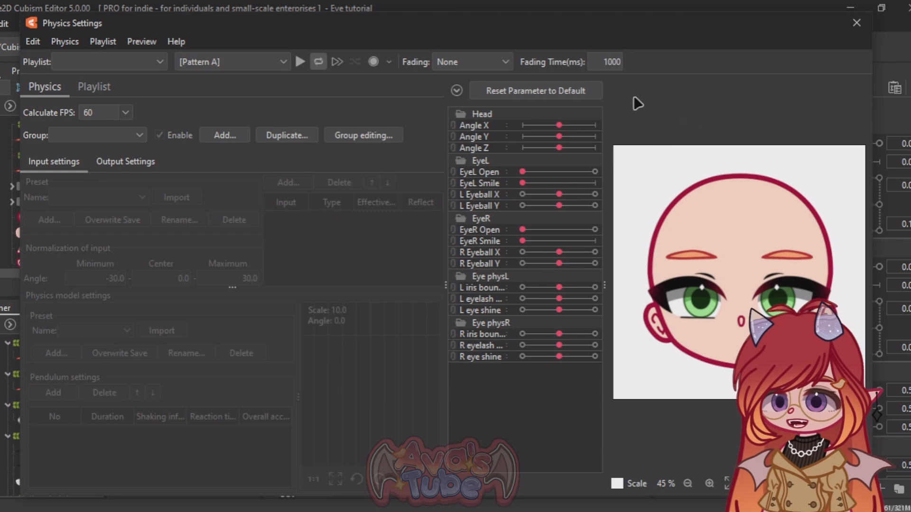
scroll(722, 227, up, 3)
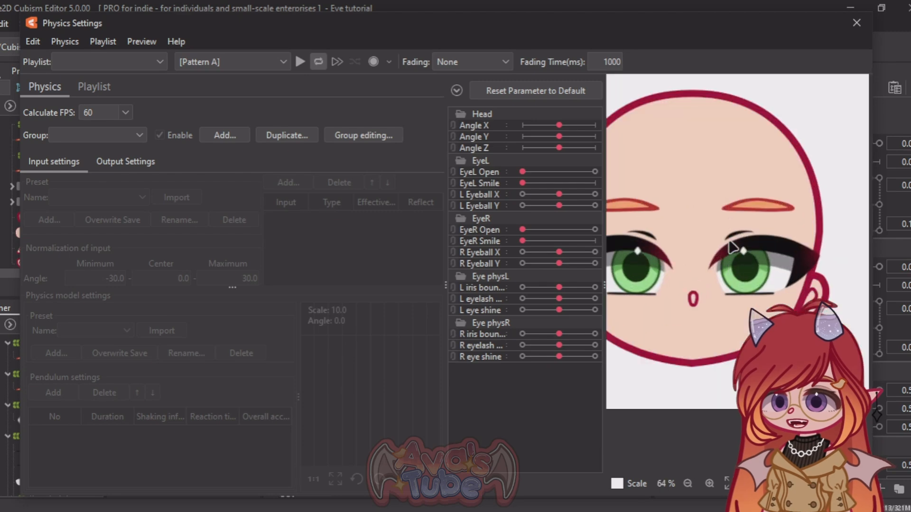
drag(675, 12, 673, 52)
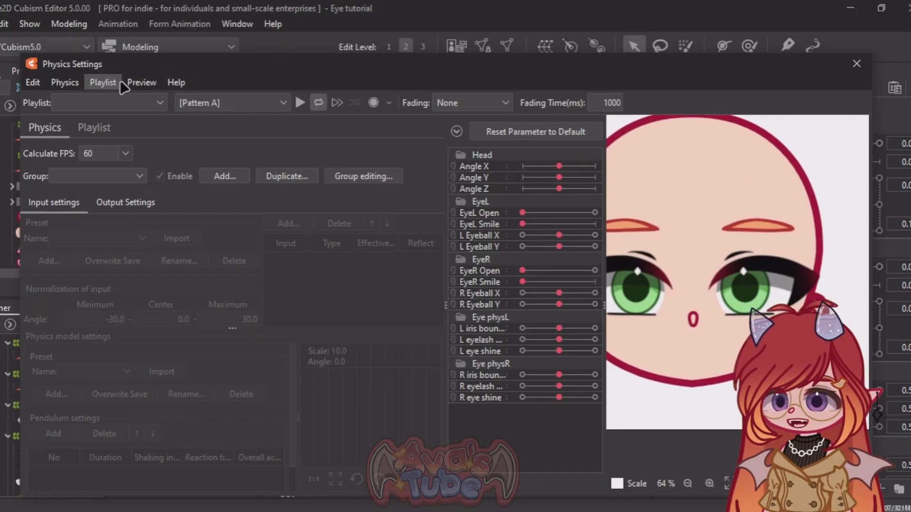
click(142, 82)
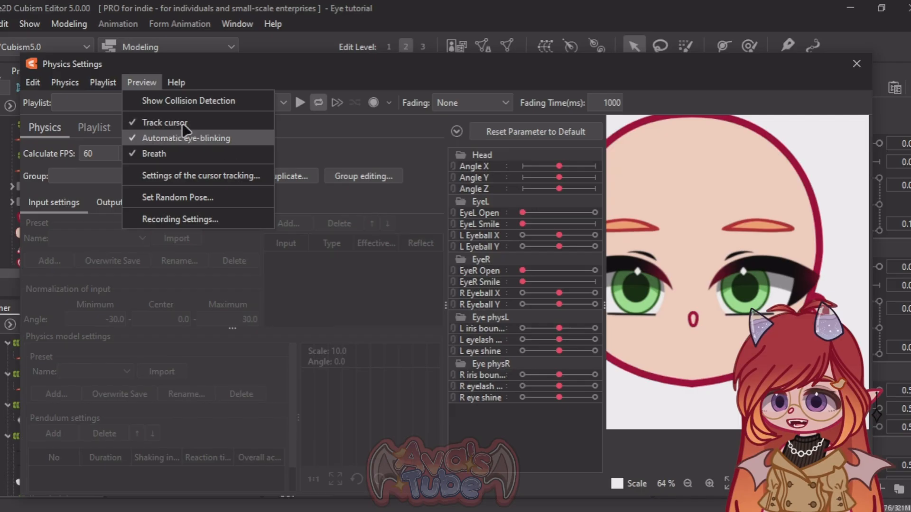
click(302, 76)
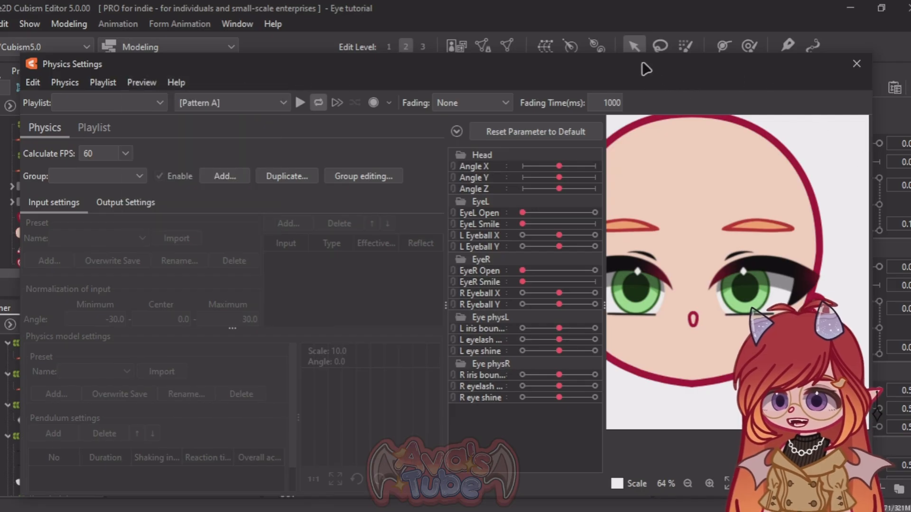
Step: Reposition and narrow the Physics Settings window, and give its model preview more width
drag(394, 67, 373, 43)
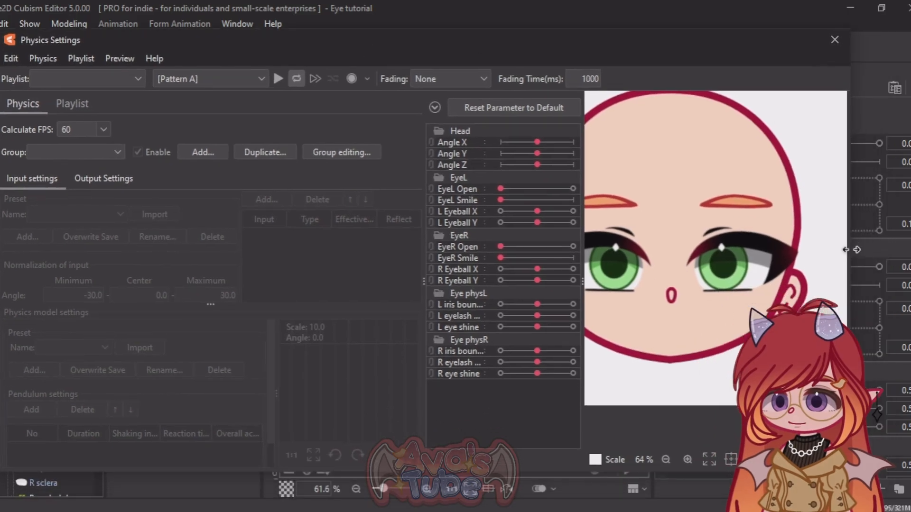
drag(852, 255, 808, 251)
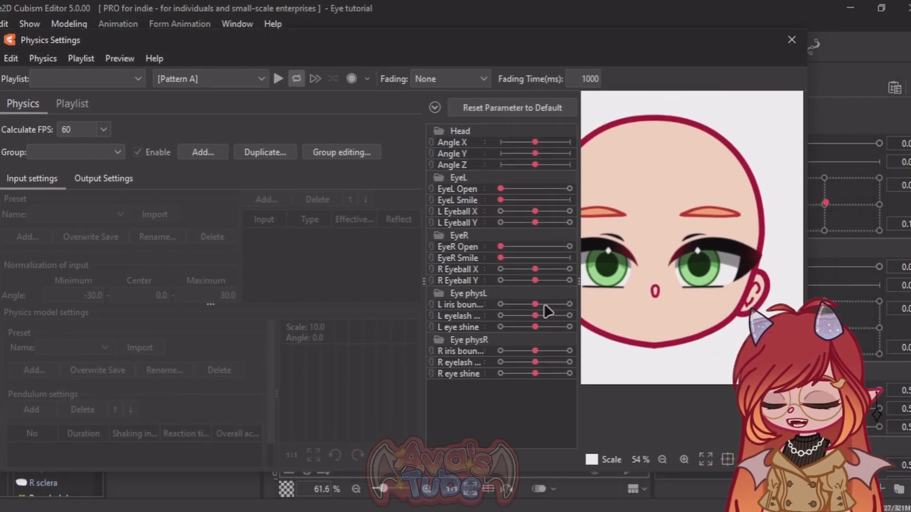
drag(574, 316, 565, 317)
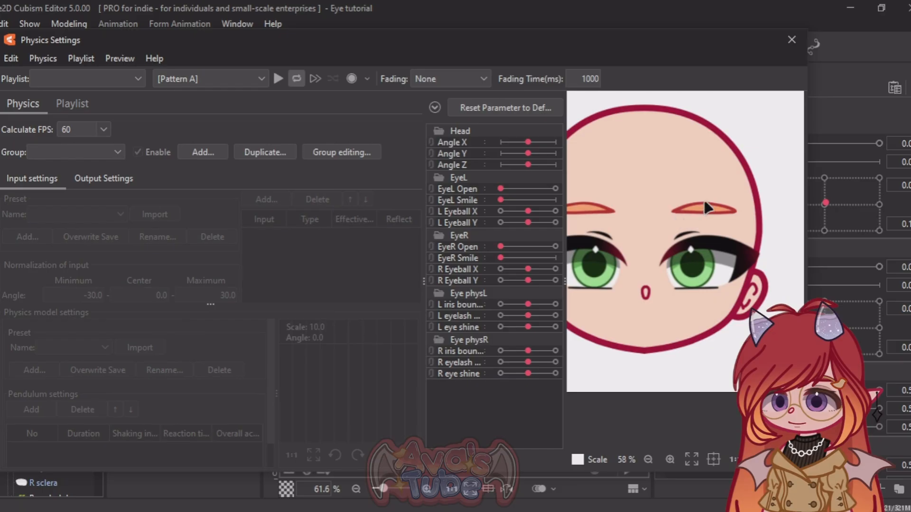
Step: Examine the model's face, eyes and eyebrows at different magnifications in the physics preview
scroll(706, 208, down, 4)
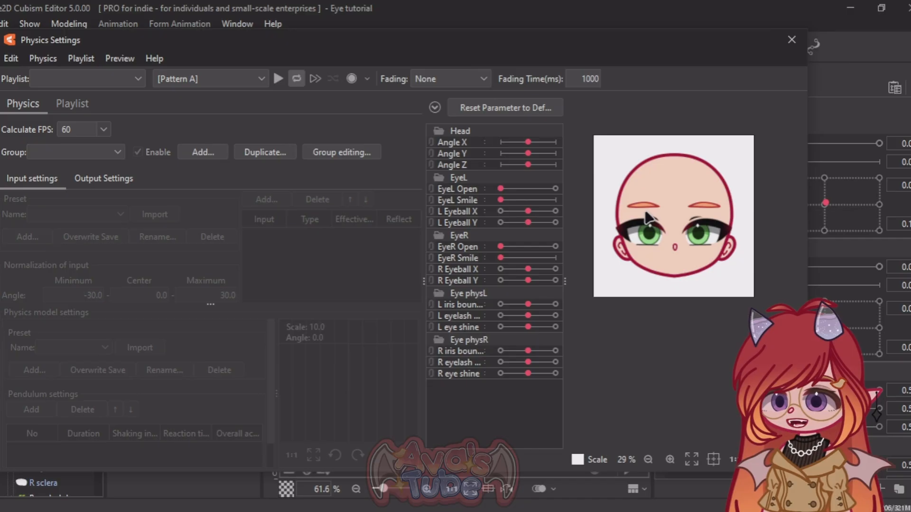
scroll(648, 218, up, 4)
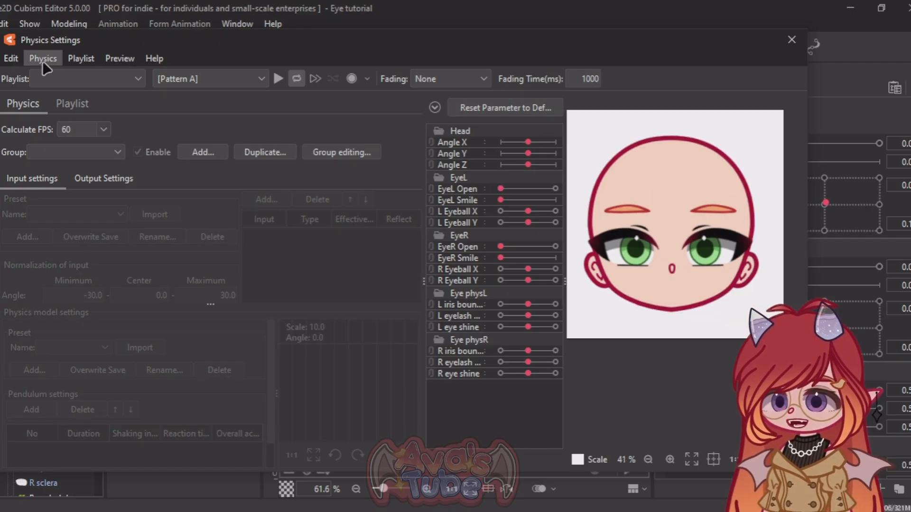
scroll(635, 242, down, 2)
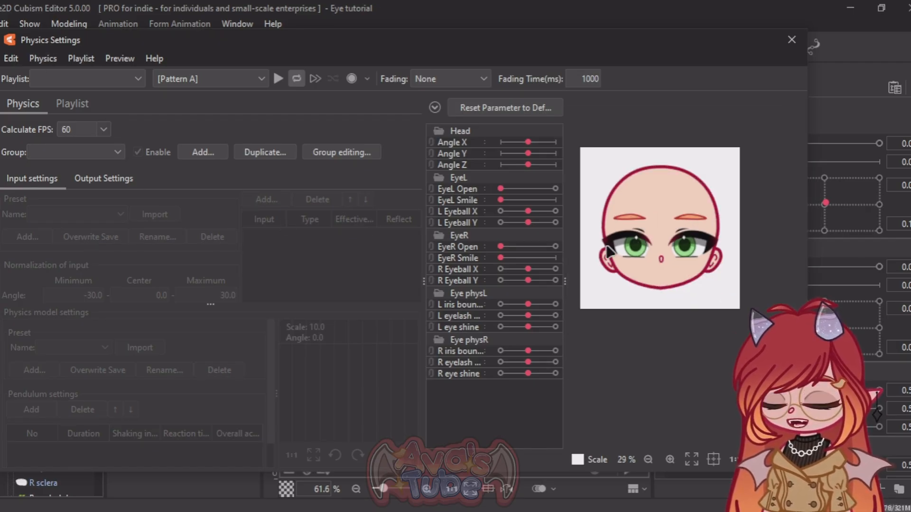
scroll(612, 256, up, 5)
scroll(612, 256, down, 3)
scroll(613, 252, up, 3)
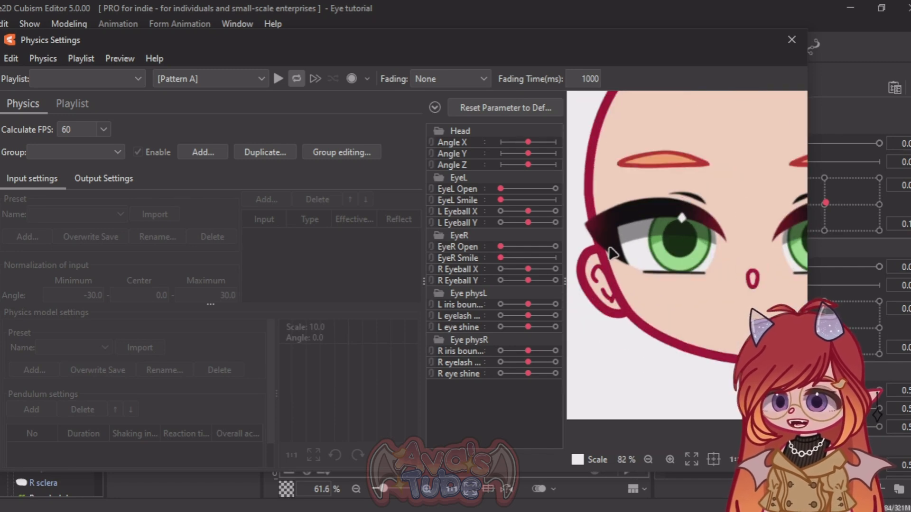
scroll(731, 186, down, 2)
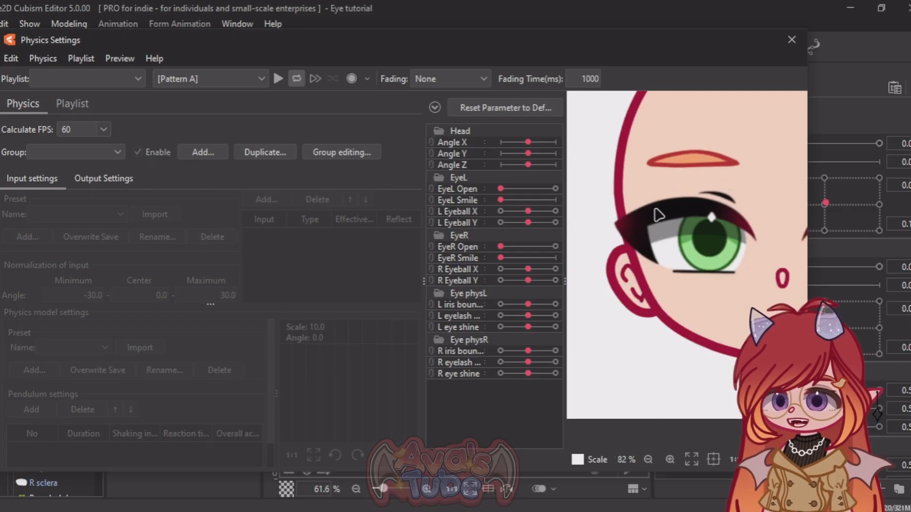
scroll(636, 214, up, 2)
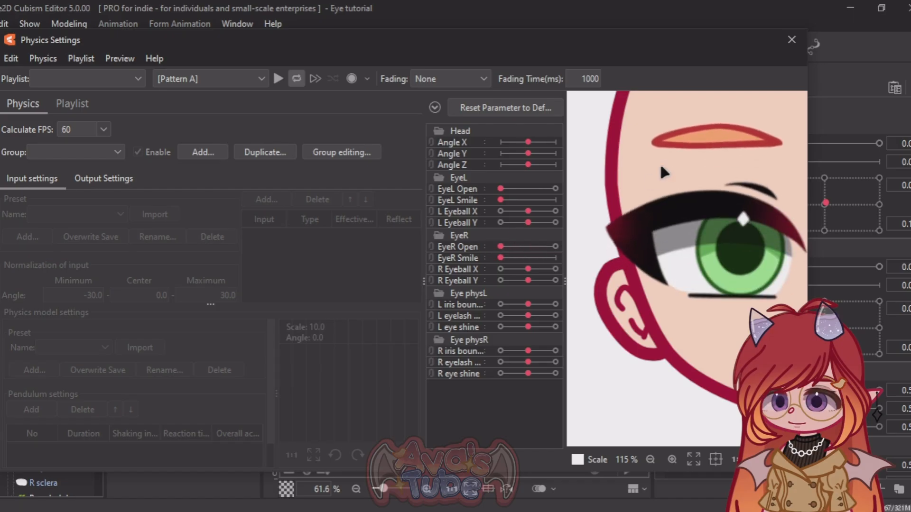
scroll(662, 172, down, 6)
scroll(670, 128, up, 6)
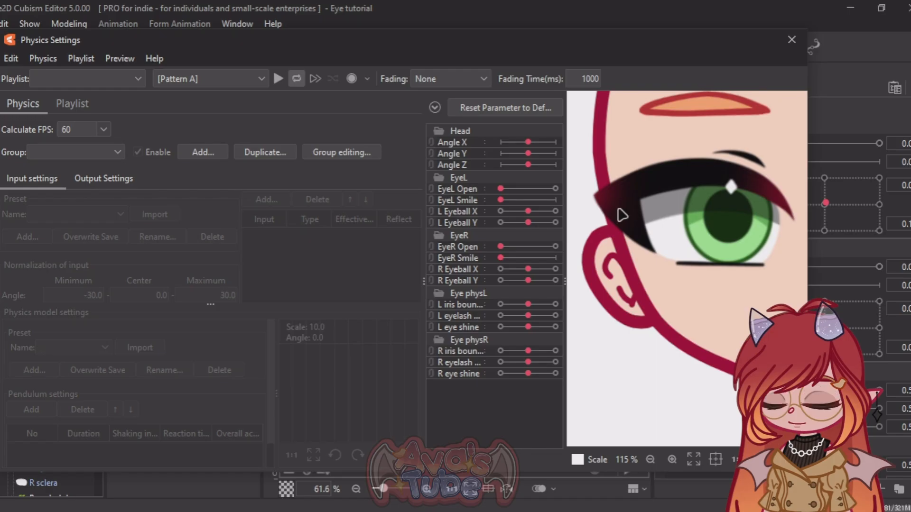
scroll(622, 211, down, 3)
scroll(687, 166, up, 1)
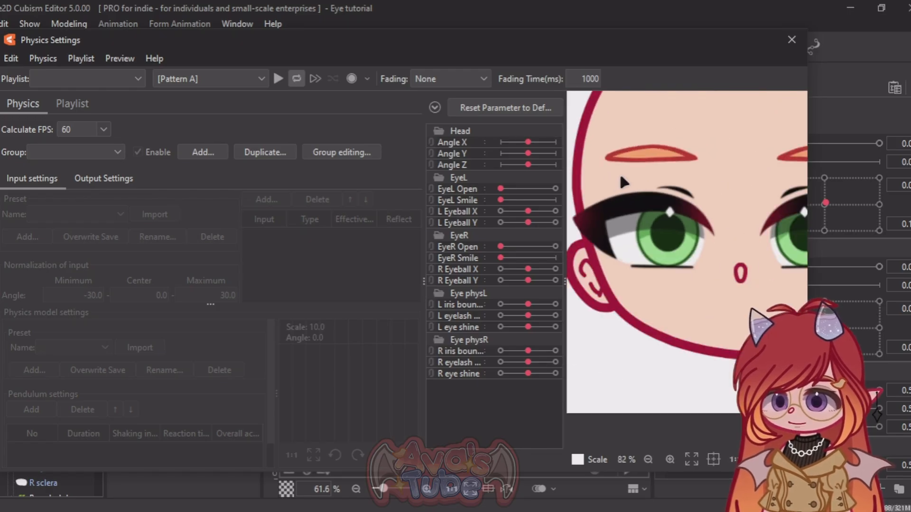
Step: Add a physics group named EyeR with no input preset and the Hair (Short) physics model preset
click(221, 155)
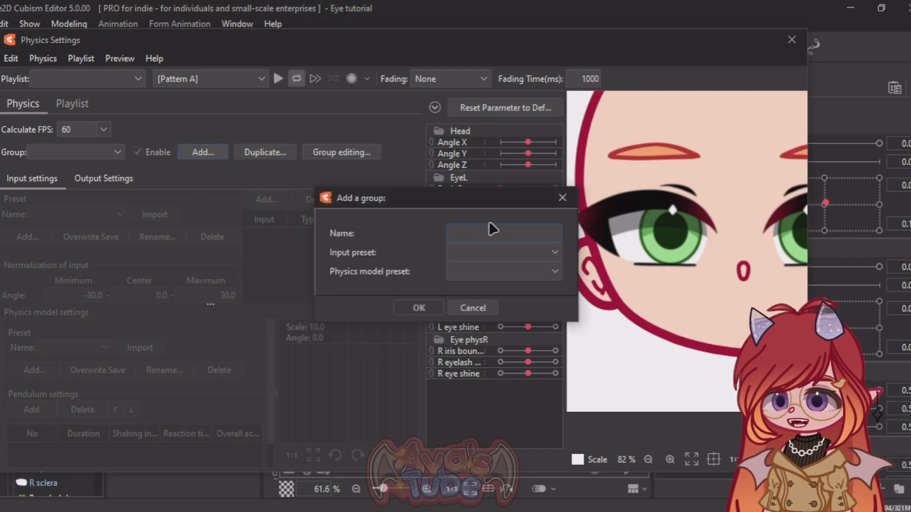
text(EyeR)
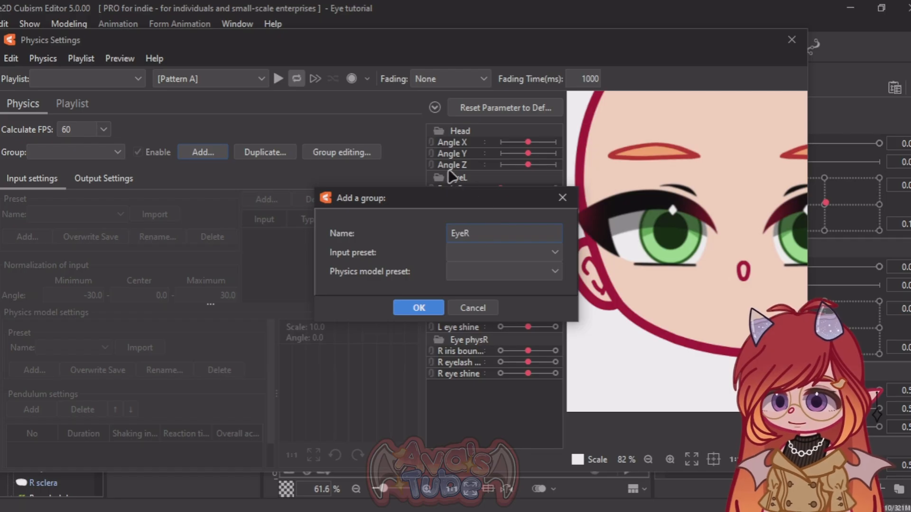
click(452, 253)
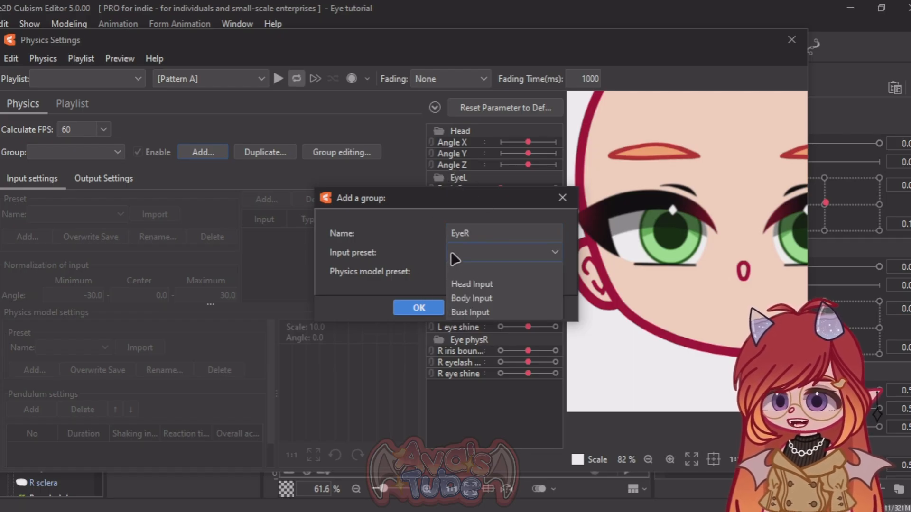
click(469, 267)
click(471, 268)
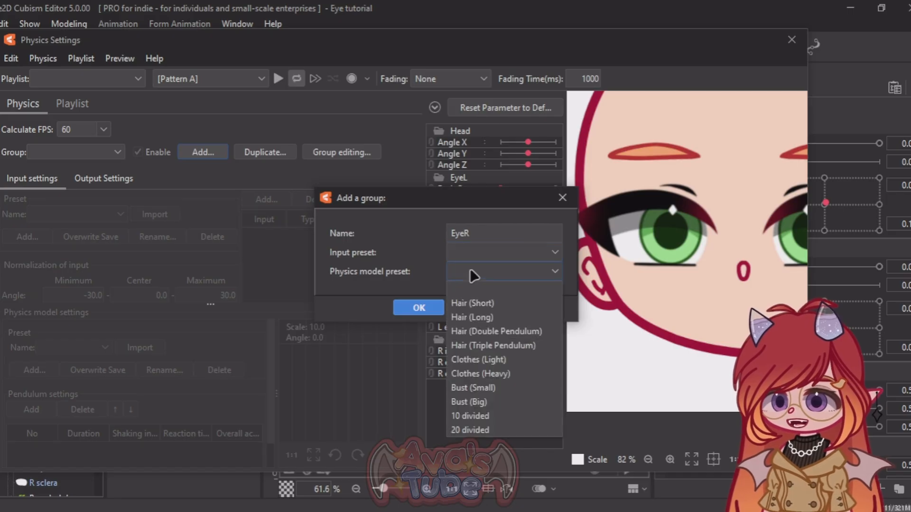
click(466, 274)
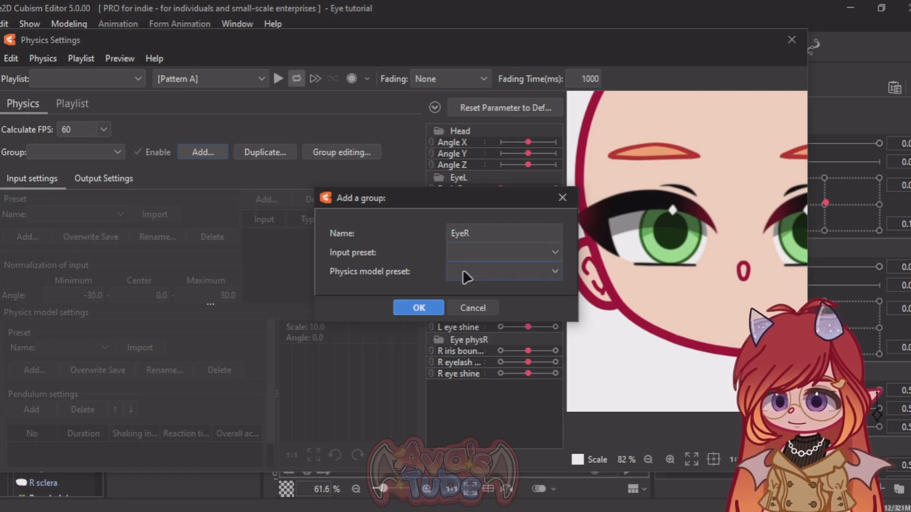
click(459, 276)
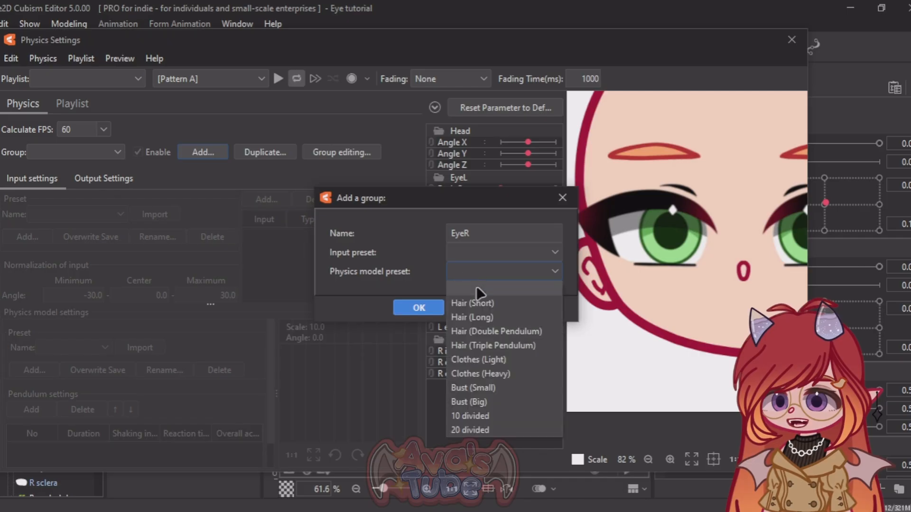
click(476, 303)
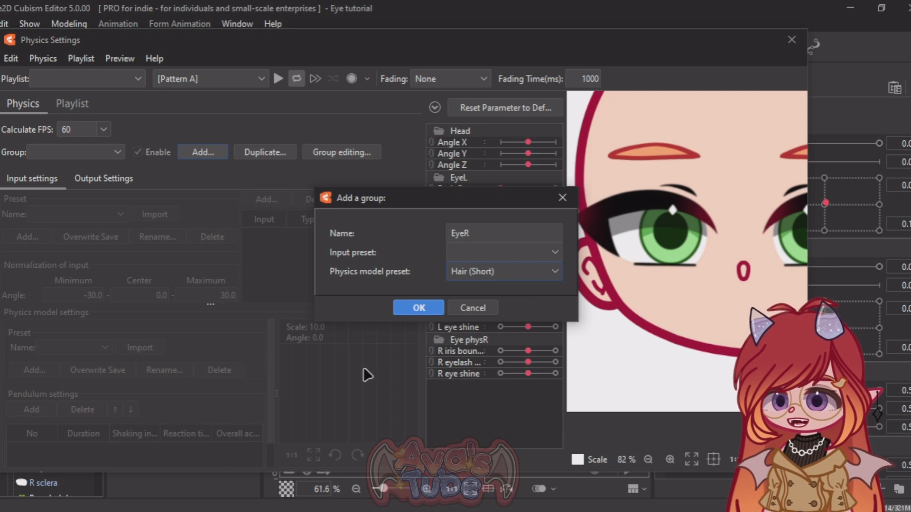
click(505, 270)
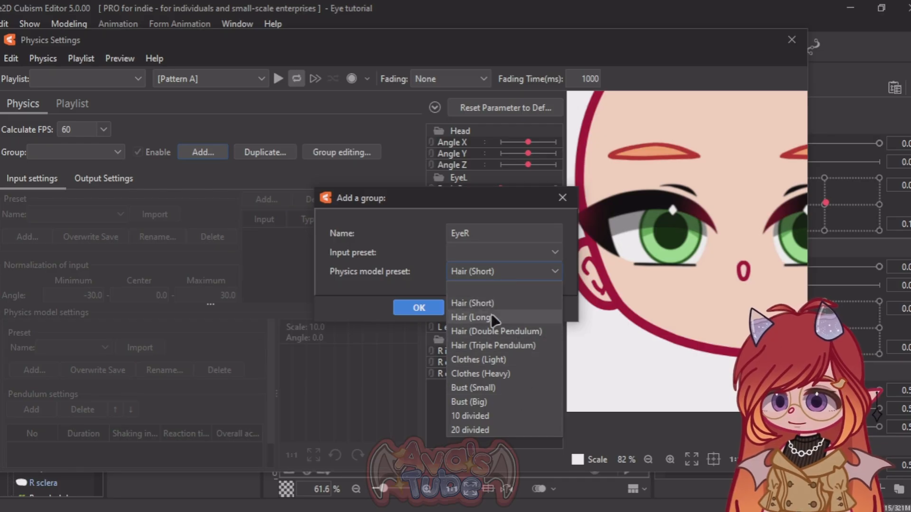
click(495, 269)
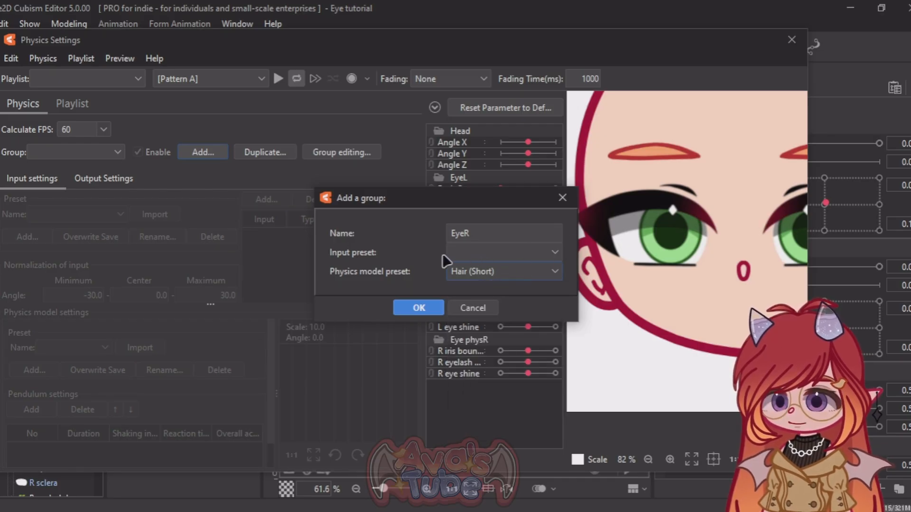
click(469, 253)
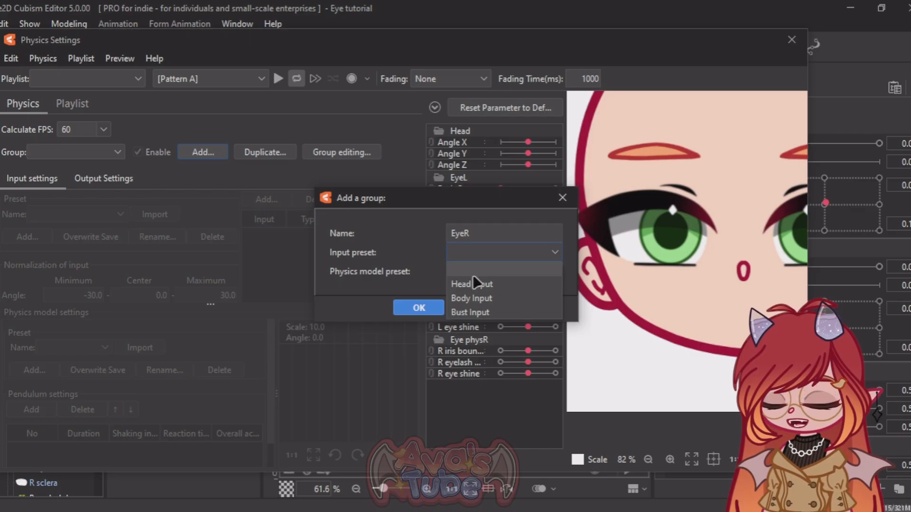
click(494, 255)
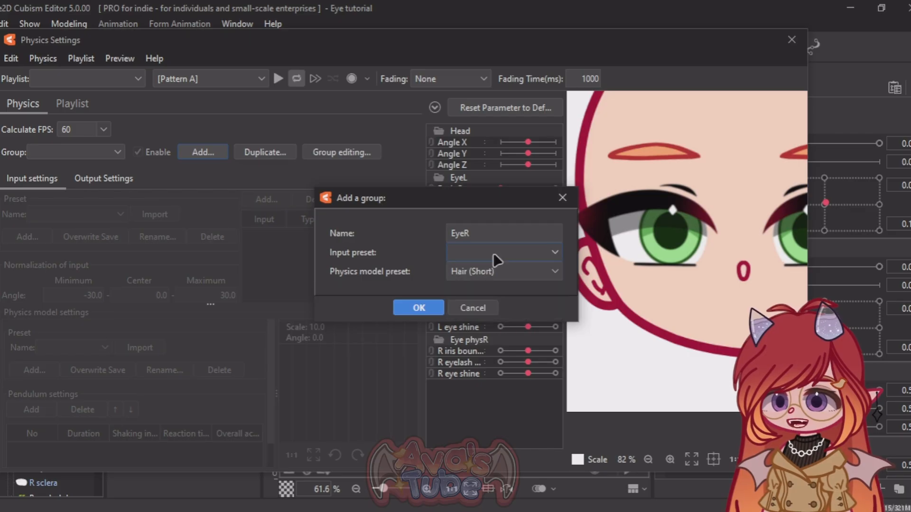
click(424, 308)
Step: Add a second pendulum to the EyeR group's physics model
scroll(341, 371, down, 1)
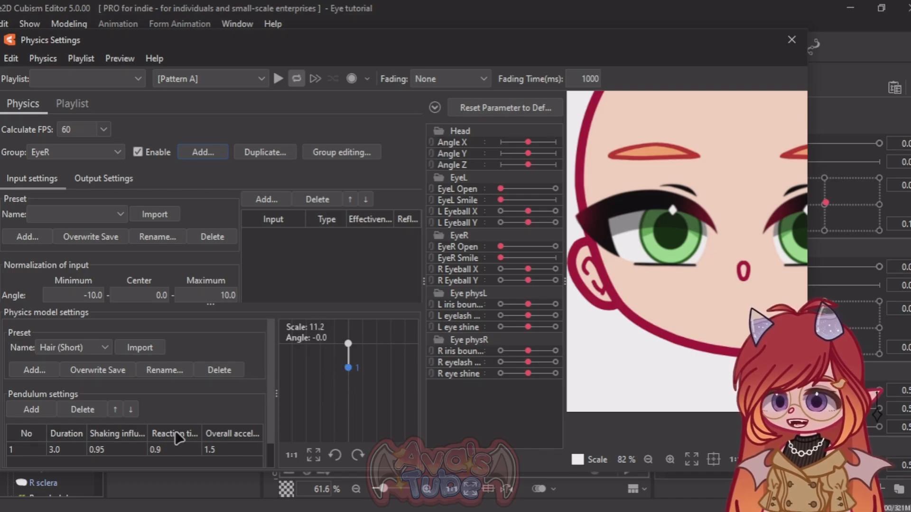
scroll(124, 377, down, 2)
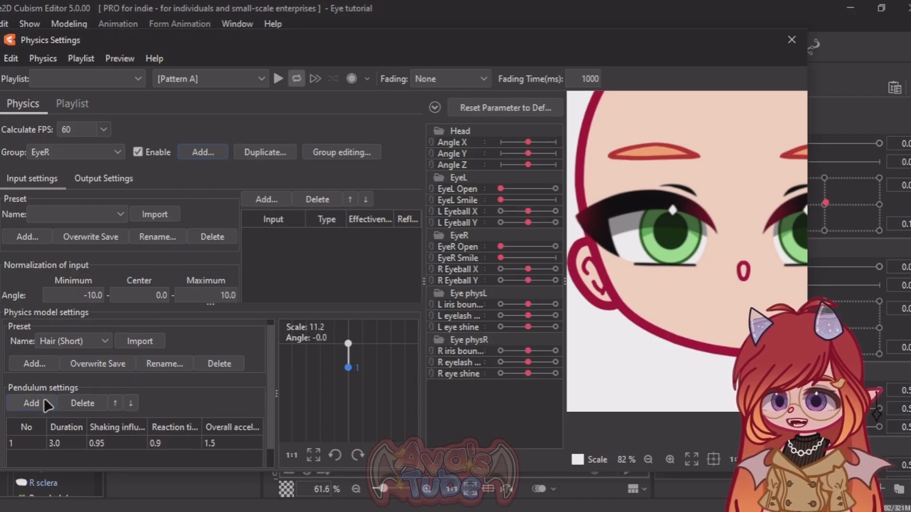
click(32, 403)
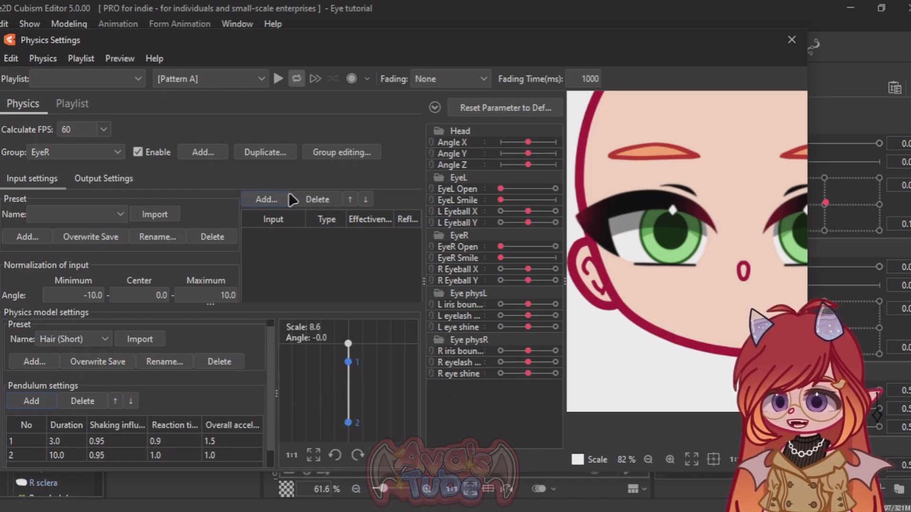
Step: Add EyeR Open as the EyeR group's input parameter with an effectiveness of 100
click(265, 200)
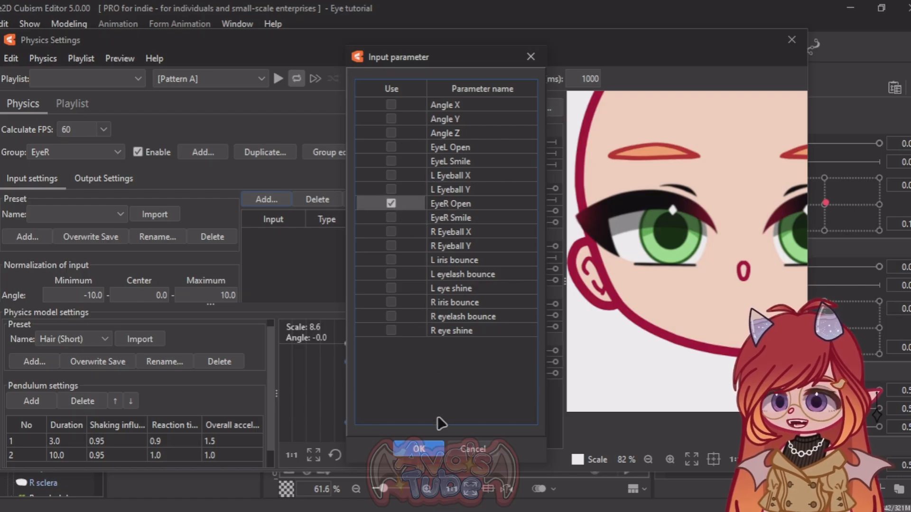
click(420, 450)
drag(356, 235, 362, 235)
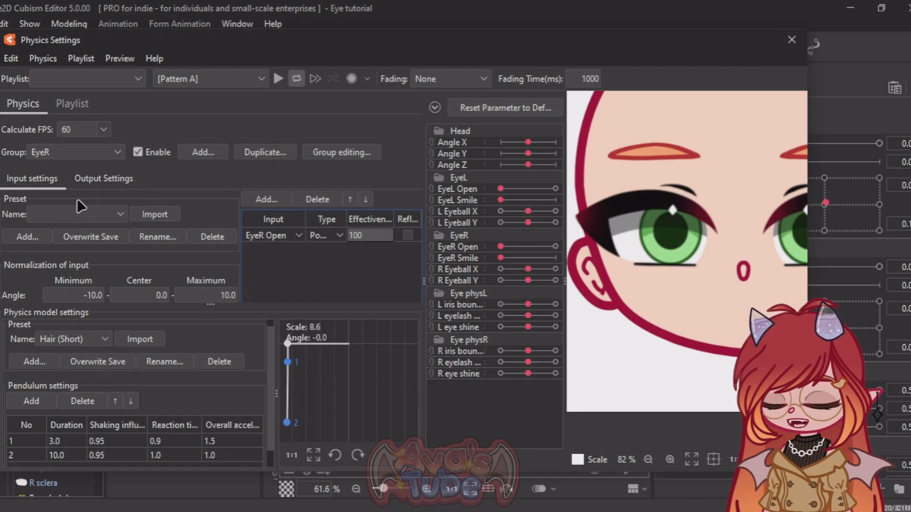
Step: Add R iris bounce, R eyelash bounce and R eye shine as the EyeR group's output parameters
click(124, 187)
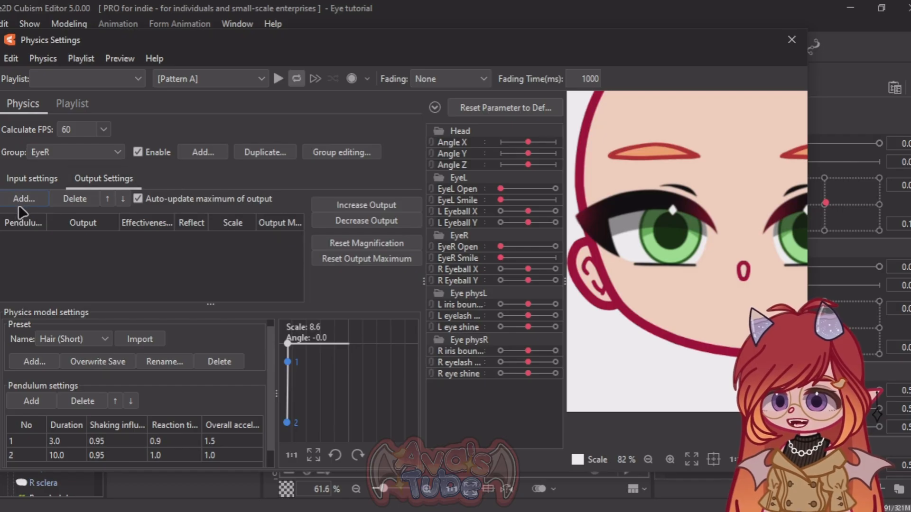
click(33, 203)
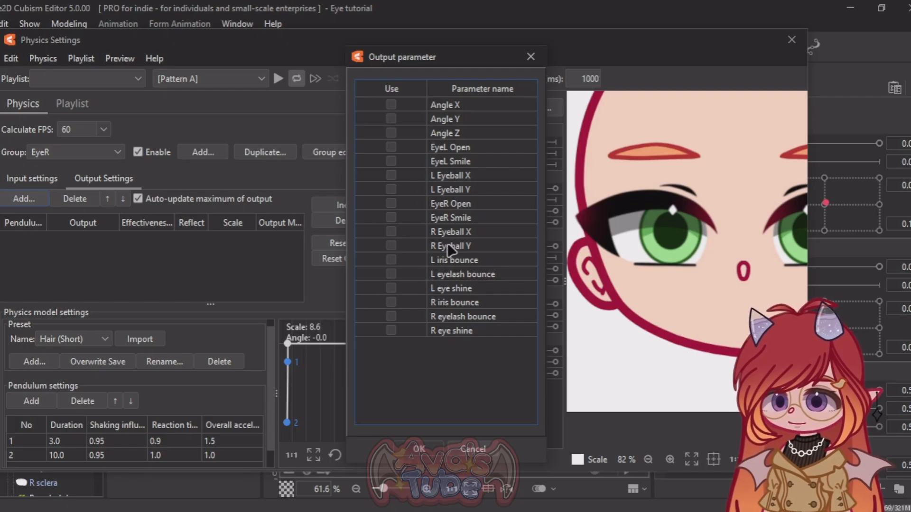
click(390, 302)
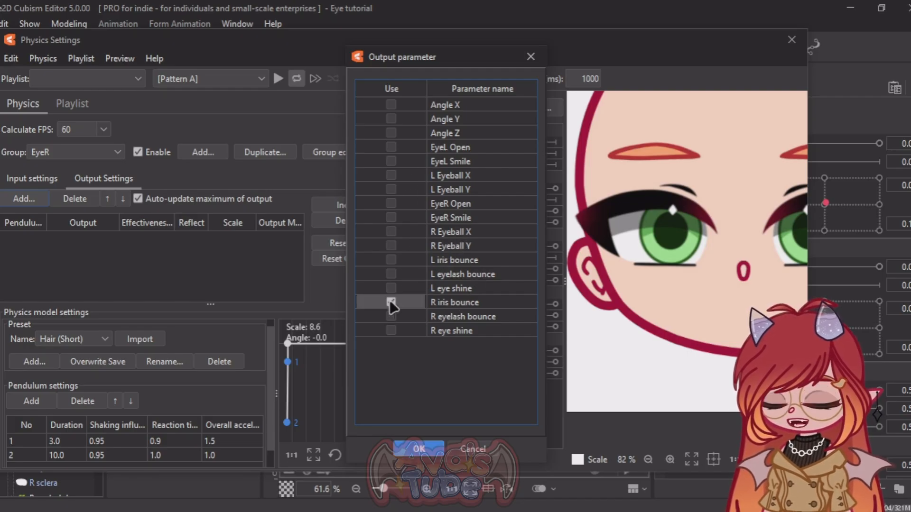
click(391, 331)
click(424, 455)
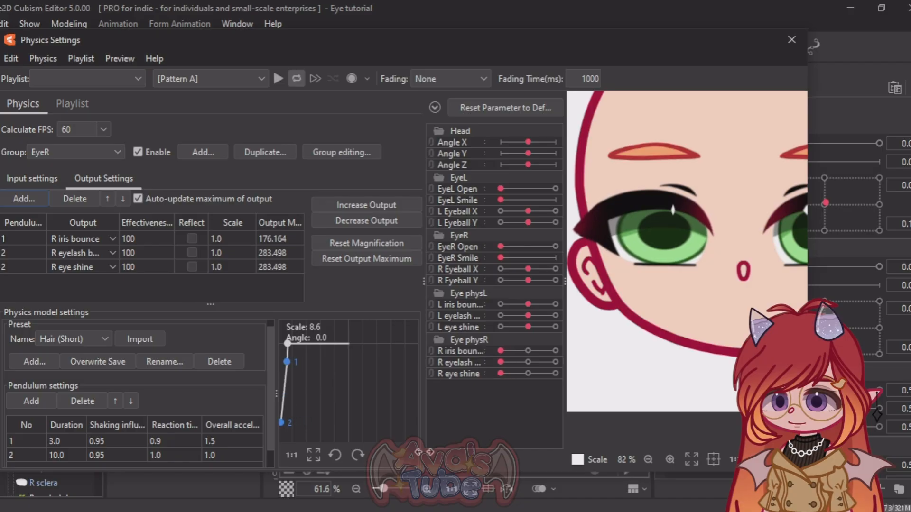
Step: Replace the EyeR pendulums with two new ones of duration 10.0, and drive R eyelash bounce and R eye shine from pendulum 1
scroll(668, 224, down, 3)
scroll(667, 223, up, 5)
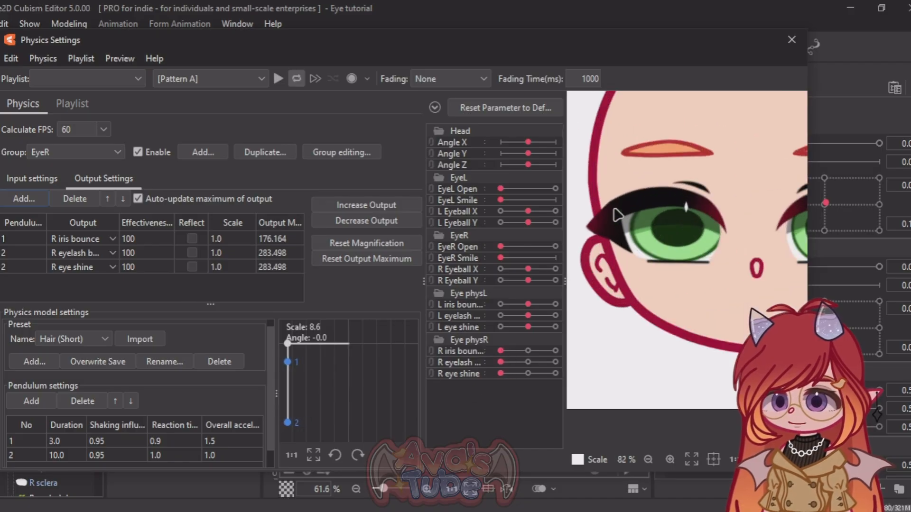
scroll(631, 206, down, 3)
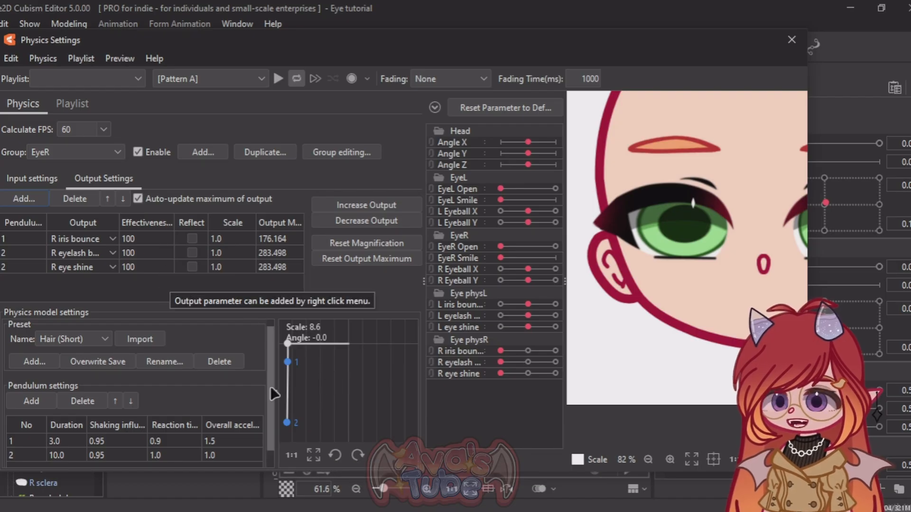
click(56, 456)
click(83, 401)
click(593, 252)
click(23, 253)
click(22, 267)
click(80, 239)
click(40, 401)
click(82, 401)
click(40, 402)
Step: Drive R iris bounce from pendulum 2, reduce the output effectiveness, and set pendulum 1 to duration 16.7 and shaking influence 0.85
drag(23, 240, 482, 220)
drag(147, 254, 124, 254)
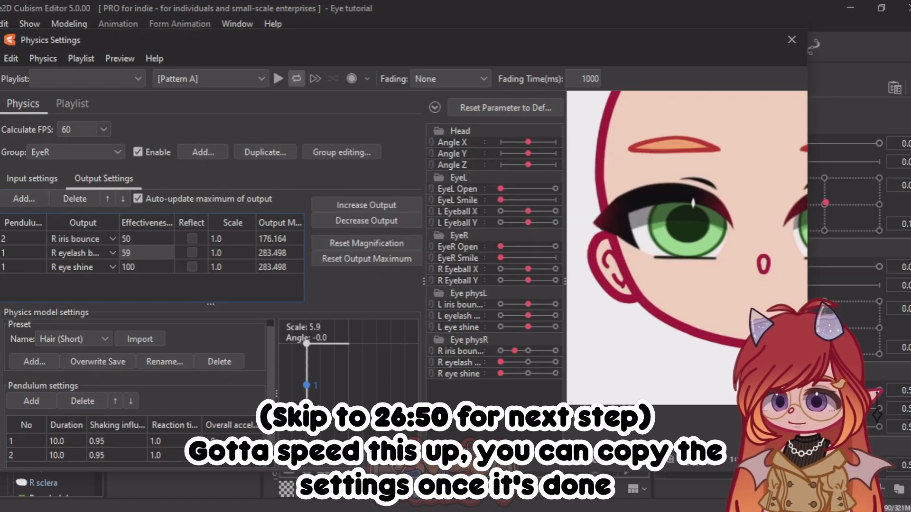
drag(232, 239, 228, 239)
drag(147, 239, 119, 239)
drag(116, 441, 112, 442)
drag(52, 455, 69, 456)
drag(164, 455, 113, 456)
mouse_move(67, 455)
mouse_down()
mouse_move(52, 456)
mouse_move(98, 441)
mouse_up()
drag(664, 284, 667, 331)
Step: Set effectiveness to 28 for R iris bounce and 38 for R eye shine, and drive R eyelash bounce and R eye shine from pendulum 2
drag(232, 239, 215, 239)
drag(148, 240, 137, 239)
drag(23, 253, 29, 253)
drag(23, 267, 28, 267)
drag(147, 267, 119, 267)
Step: Set the scale of R iris bounce to 0.826 and R eyelash bounce to 1.169, and pendulum 2 to duration 12.3 and reaction time 0.92
drag(164, 455, 159, 455)
mouse_move(501, 247)
mouse_down()
mouse_move(582, 246)
mouse_move(501, 247)
mouse_up()
drag(231, 239, 223, 239)
drag(219, 252, 225, 253)
drag(159, 456, 164, 455)
drag(64, 455, 73, 456)
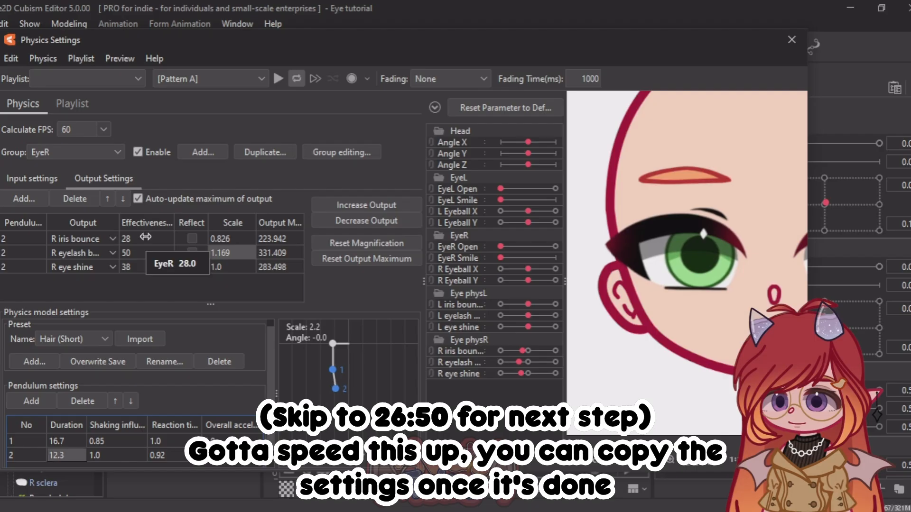
Step: Set the R iris bounce scale to 1.353 and pendulum 2's duration to 13.4
drag(146, 238, 125, 239)
drag(227, 239, 412, 251)
drag(210, 305, 210, 227)
drag(65, 387, 69, 387)
Step: Add a third pendulum and drive R iris bounce from it with an effectiveness of 20
scroll(659, 257, up, 3)
click(31, 332)
drag(211, 227, 210, 303)
drag(23, 240, 28, 239)
drag(142, 239, 147, 239)
scroll(118, 427, down, 3)
Step: Set pendulum 3 to shaking influence 0.93 and reaction time 0.79, drive R eye shine from it, and set R eyelash bounce effectiveness to 22
drag(116, 450, 168, 450)
drag(148, 253, 143, 256)
drag(22, 267, 29, 267)
click(76, 240)
drag(163, 450, 159, 449)
drag(555, 247, 494, 254)
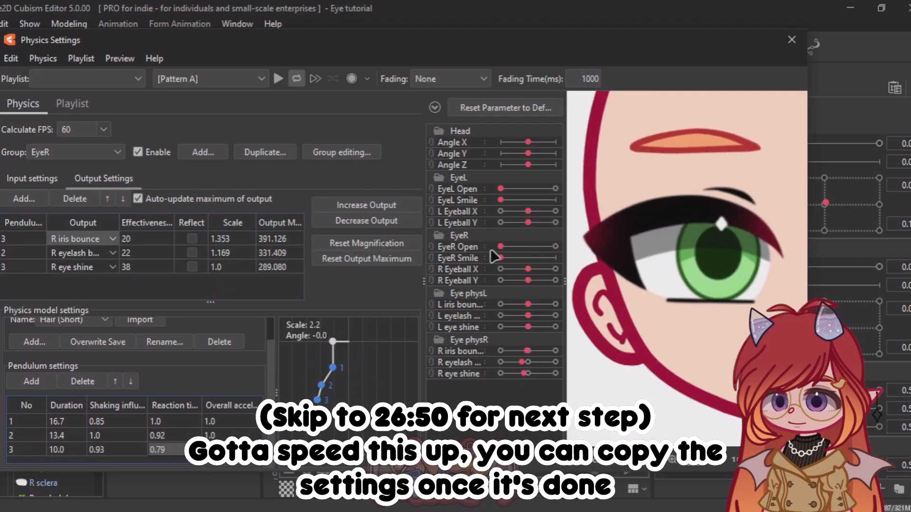
Step: Set the reaction time of pendulum 2 to 1.29 and of pendulum 3 to 2.49, and pendulum 3's duration to 10.5
drag(164, 436, 169, 436)
drag(163, 449, 182, 450)
mouse_move(500, 247)
mouse_down()
mouse_move(509, 248)
mouse_move(500, 247)
mouse_up()
drag(97, 450, 101, 450)
drag(64, 450, 67, 450)
Step: Set the durations of pendulums 1 and 2 to 21.5 and 14.4, and drive R eyelash bounce from pendulum 1, testing with EyeR Open
drag(501, 247, 533, 252)
mouse_move(64, 421)
mouse_down()
mouse_move(85, 421)
mouse_move(70, 435)
mouse_up()
scroll(683, 246, down, 3)
mouse_move(501, 247)
mouse_down()
mouse_move(510, 249)
mouse_move(494, 252)
mouse_up()
drag(23, 253, 19, 253)
drag(644, 271, 688, 270)
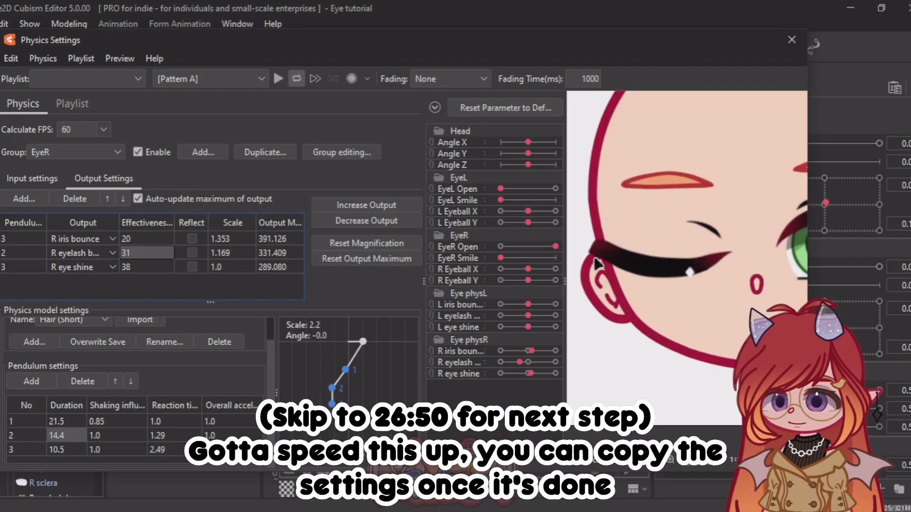
Step: Set R eyelash bounce effectiveness to 41 and pendulum 1's shaking influence to 0.92, testing by opening and closing the eye
drag(146, 253, 144, 253)
drag(555, 247, 489, 254)
drag(116, 422, 123, 422)
drag(555, 247, 471, 271)
drag(146, 253, 156, 253)
drag(501, 247, 555, 248)
drag(555, 247, 494, 249)
Step: Set pendulum 3's shaking influence to 0.94 and R iris bounce effectiveness to 12, and test with EyeR Open
drag(116, 421, 113, 450)
drag(556, 247, 502, 243)
drag(146, 239, 143, 240)
drag(501, 247, 467, 244)
Step: Examine the eye's bounce at different magnifications while varying EyeR Open, and review the EyeR output and pendulum settings
scroll(626, 238, up, 4)
scroll(617, 237, down, 4)
scroll(581, 233, up, 5)
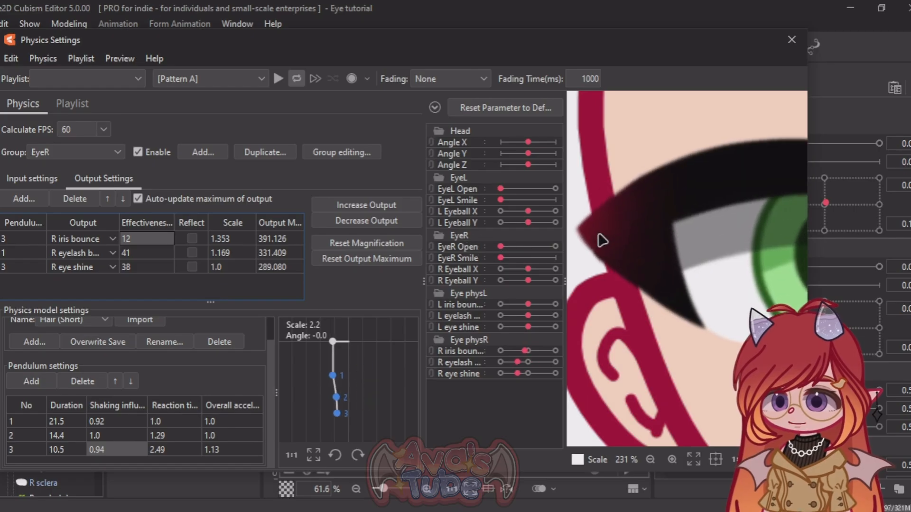
scroll(605, 239, down, 6)
scroll(719, 240, up, 2)
drag(524, 248, 460, 242)
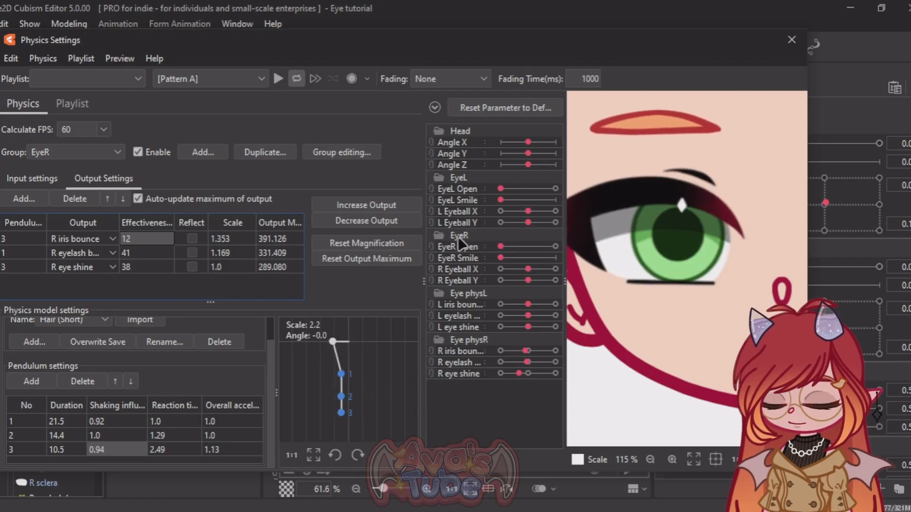
scroll(654, 241, down, 5)
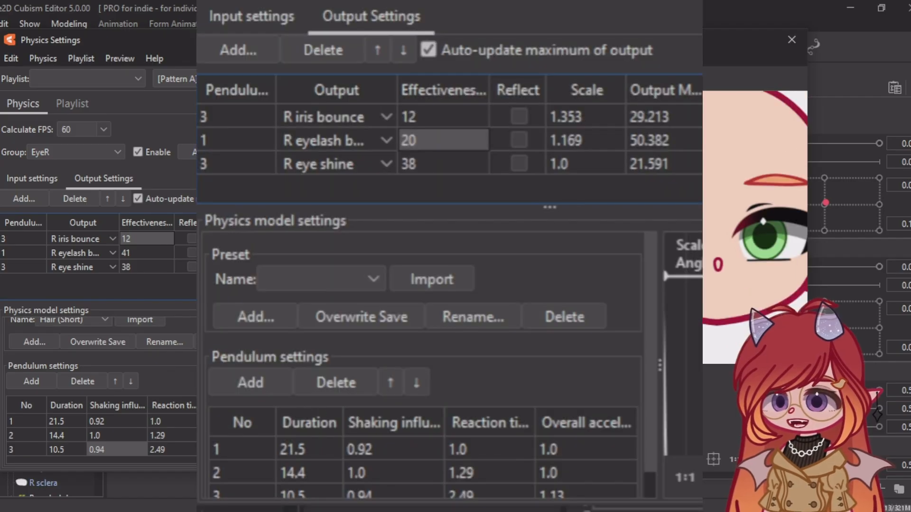
drag(210, 302, 210, 281)
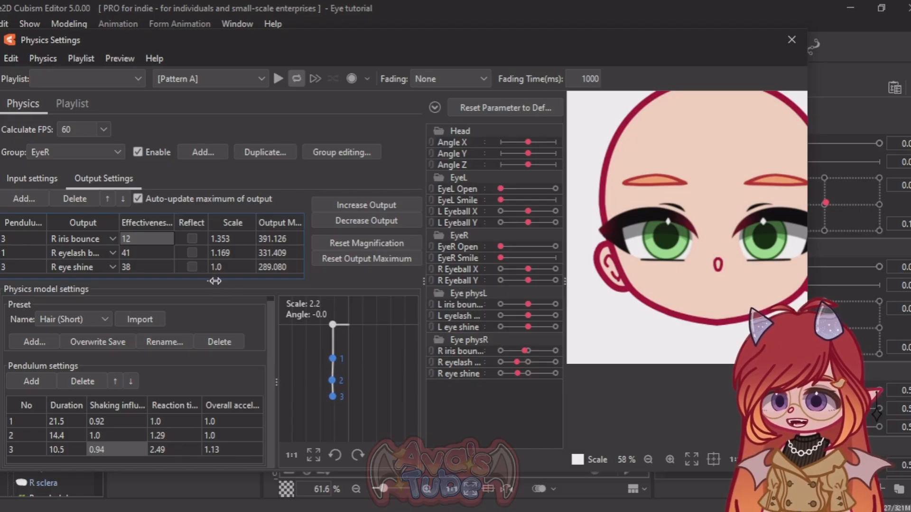
drag(215, 281, 217, 301)
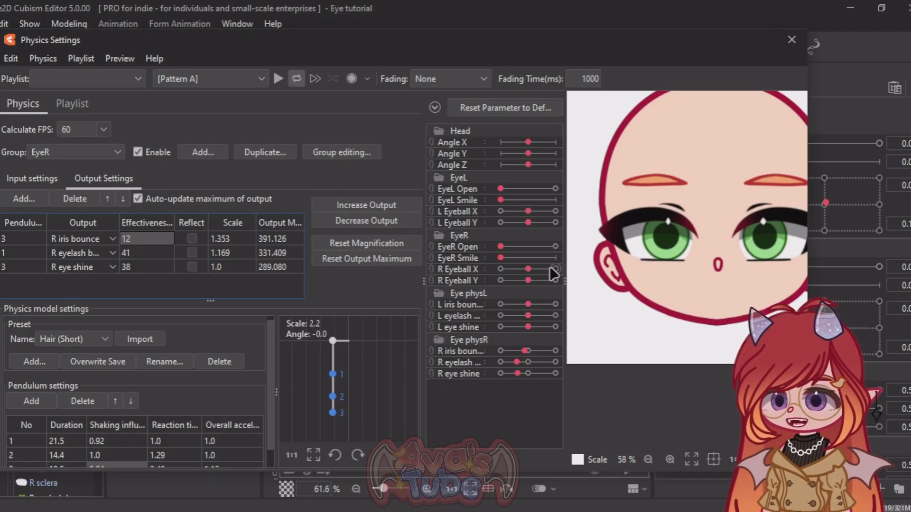
Step: Duplicate the EyeR physics group as a new group named EyeL
click(283, 152)
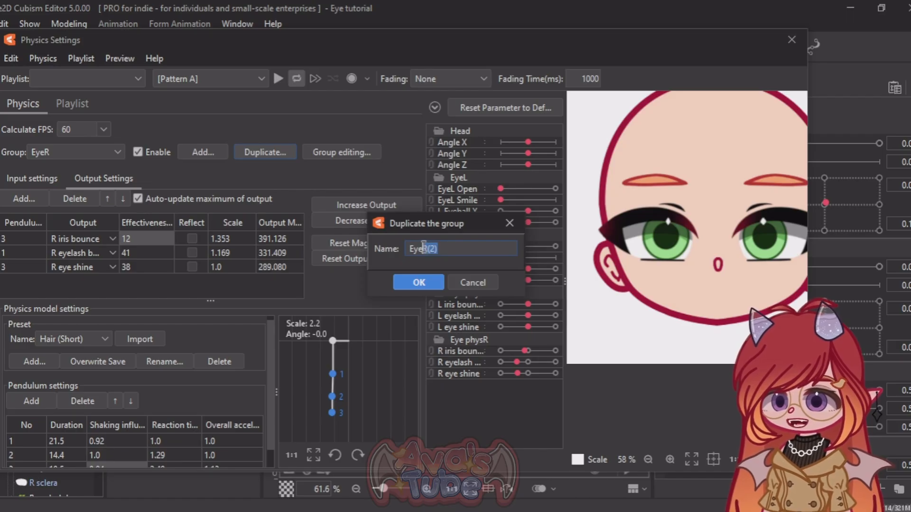
click(421, 279)
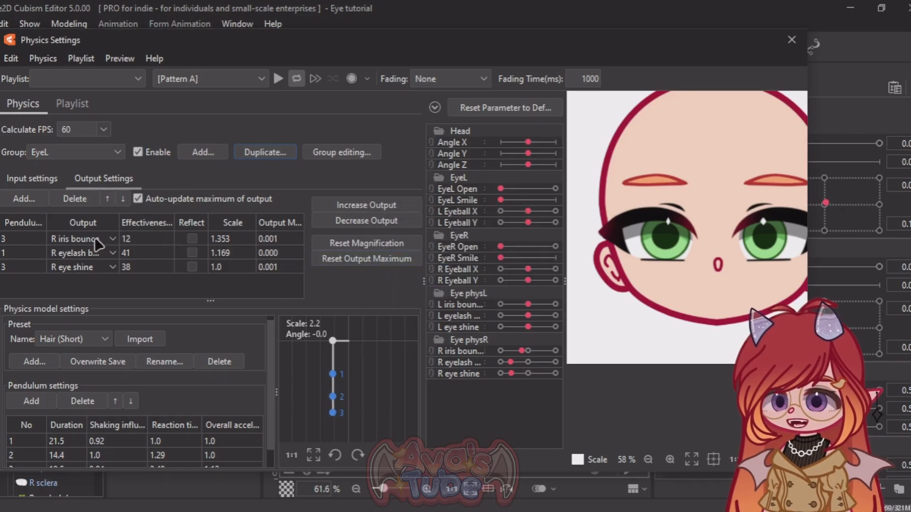
Step: Reassign the EyeL group's three outputs to L iris bounce, L eyelash bounce and L eye shine
click(75, 238)
click(75, 236)
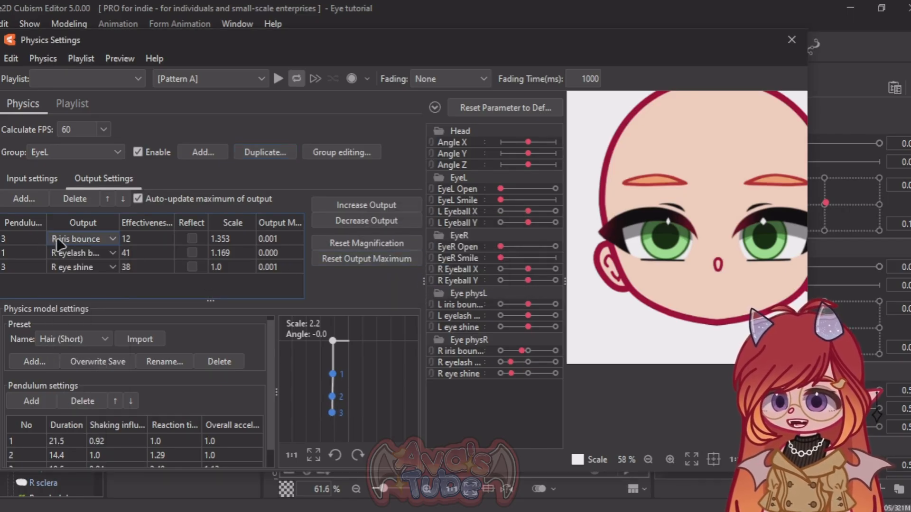
click(70, 238)
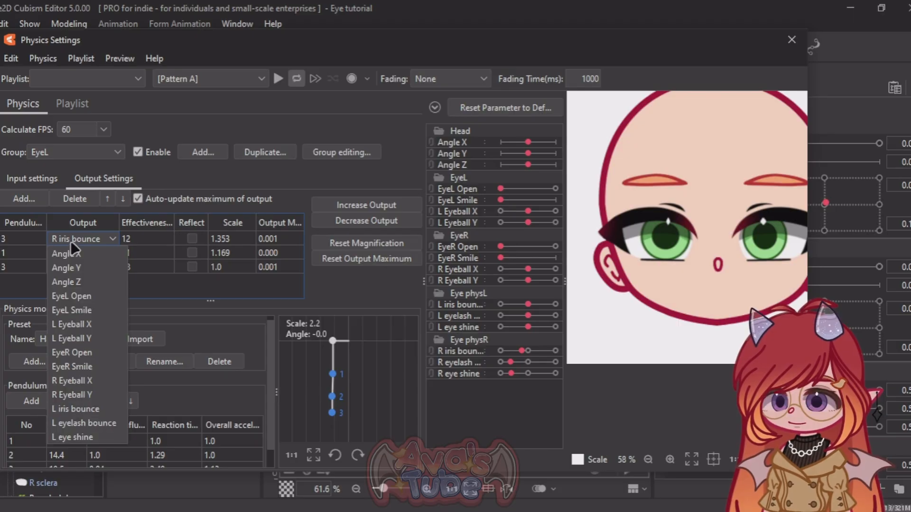
click(71, 408)
click(76, 253)
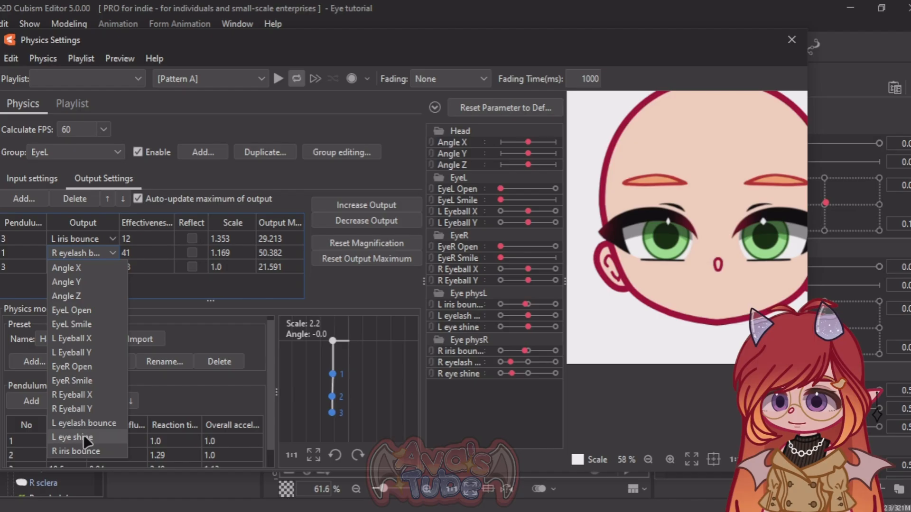
click(110, 424)
click(85, 267)
click(97, 437)
Step: Change the EyeL group's input parameter to EyeL Open
scroll(769, 233, up, 5)
click(31, 178)
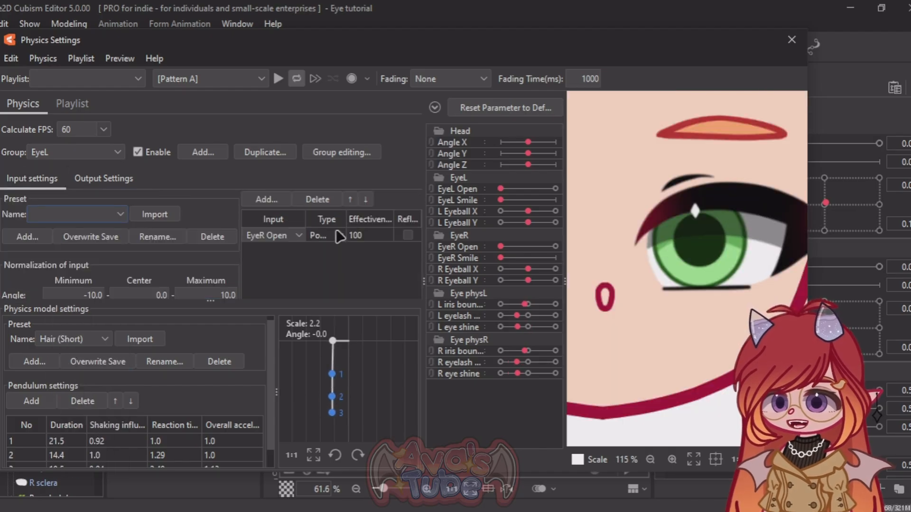
click(284, 236)
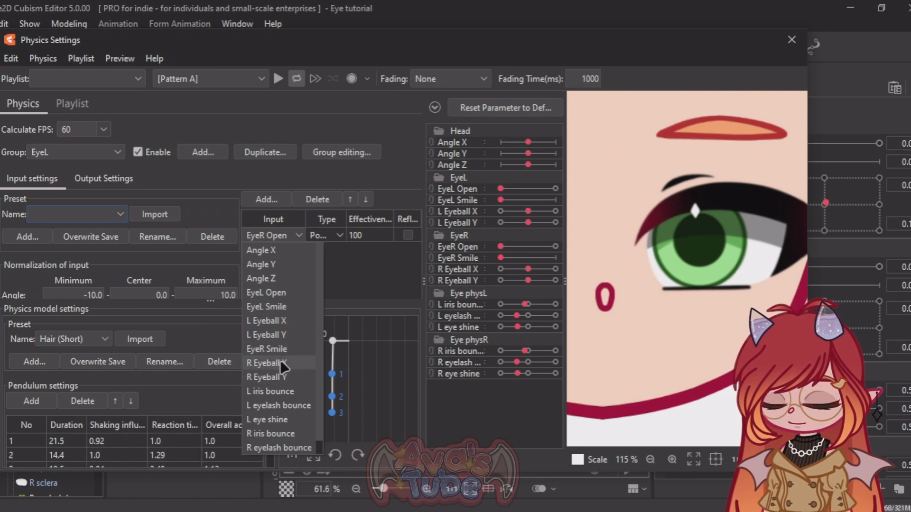
click(284, 293)
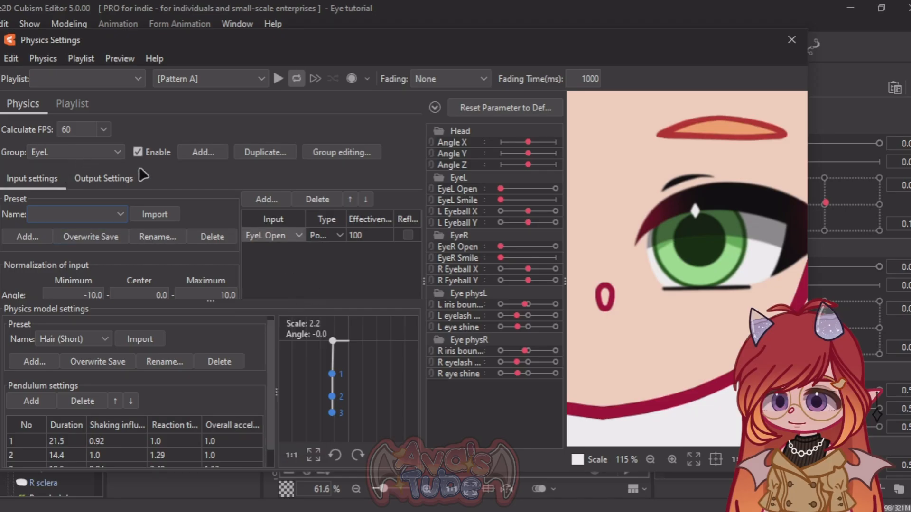
Step: Test the bounce of both eyes by varying EyeL Open and EyeR Open, and review the EyeL outputs and pendulum settings
click(128, 178)
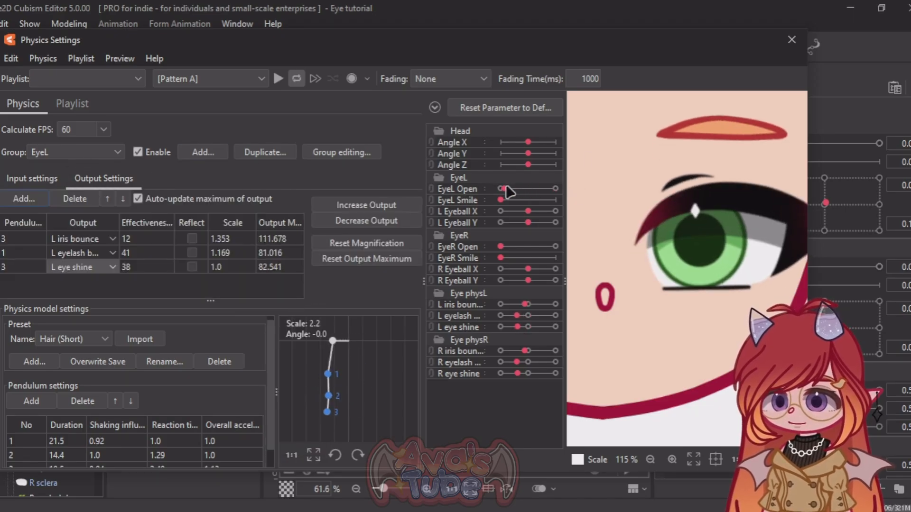
scroll(769, 208, down, 3)
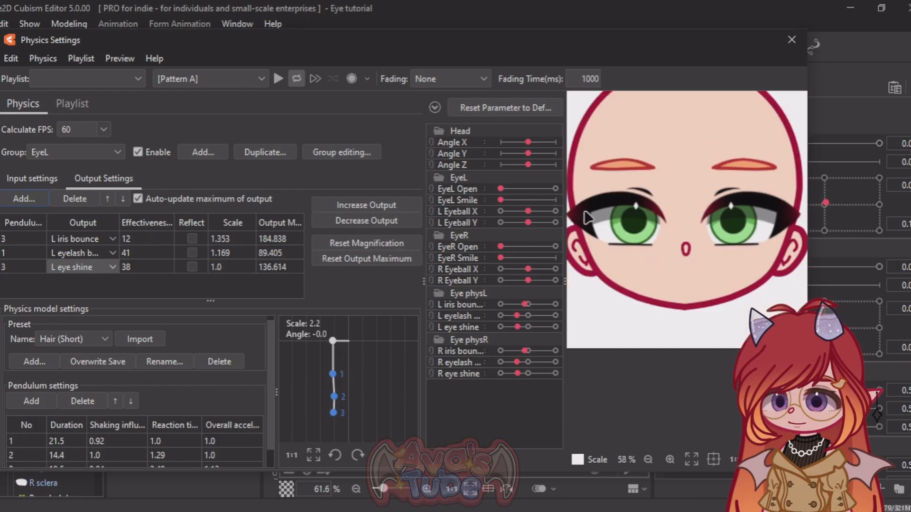
drag(501, 189, 475, 200)
drag(508, 247, 488, 244)
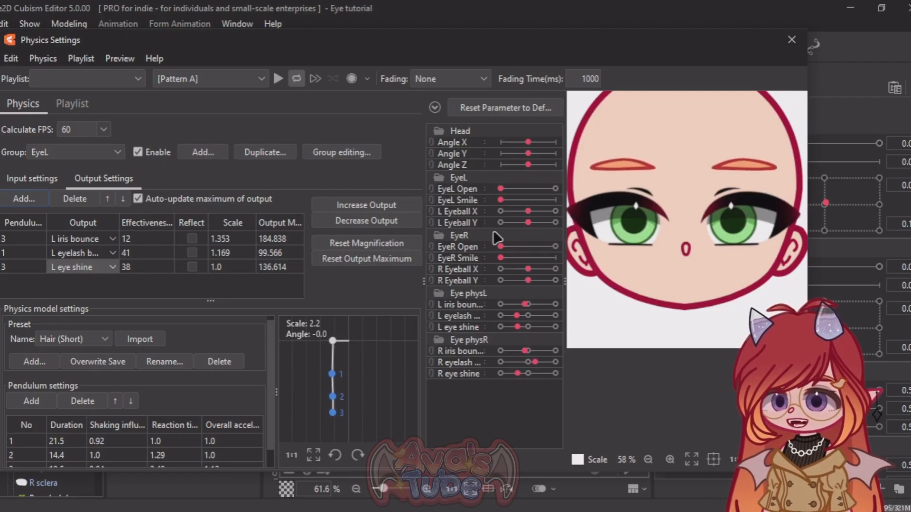
mouse_move(210, 301)
mouse_down()
mouse_move(213, 282)
mouse_move(213, 294)
mouse_up()
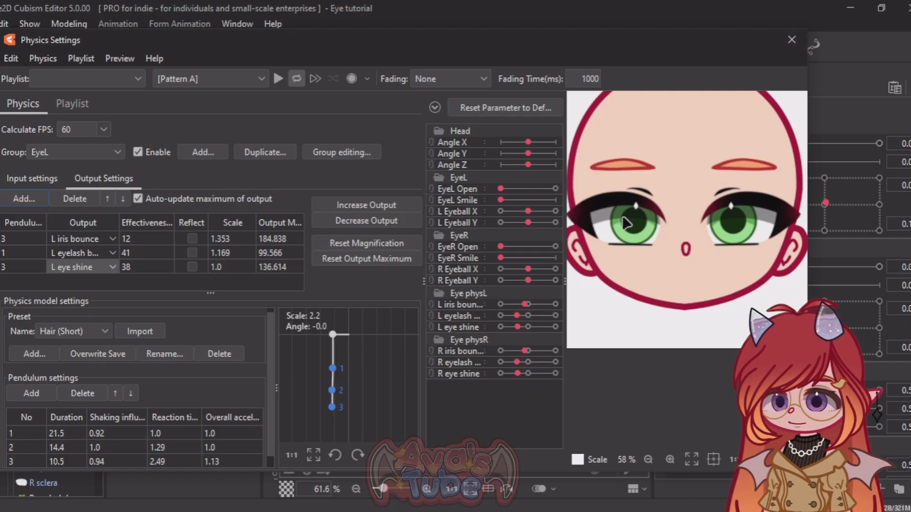
Step: Close the physics settings, widen the canvas area and save the Eye tutorial model
click(791, 39)
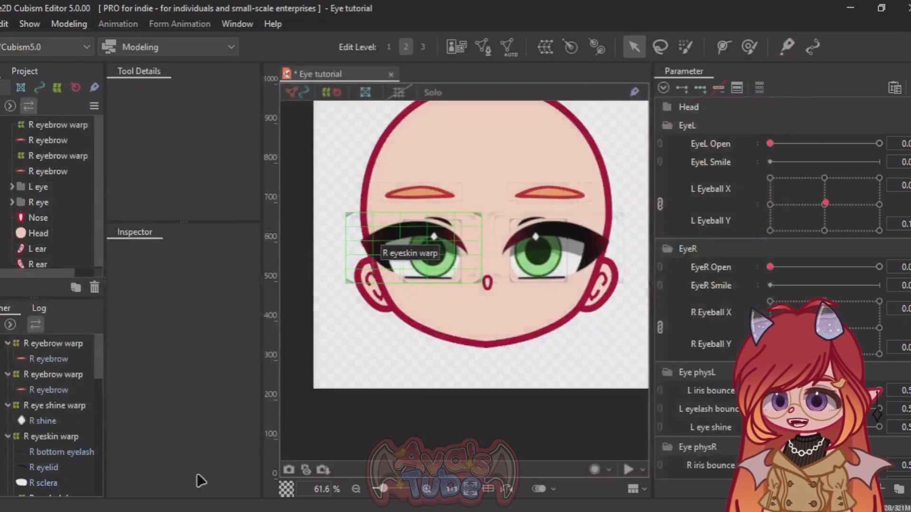
drag(653, 334, 745, 333)
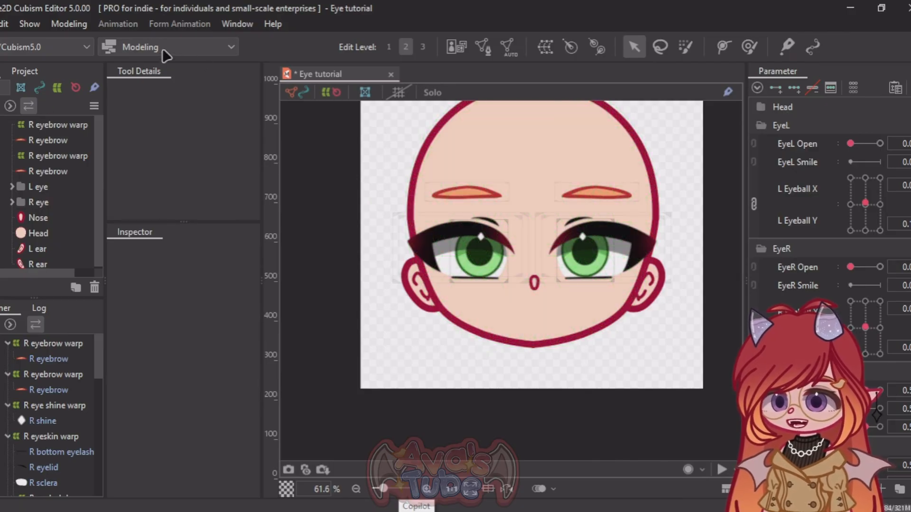
key(ctrl+s)
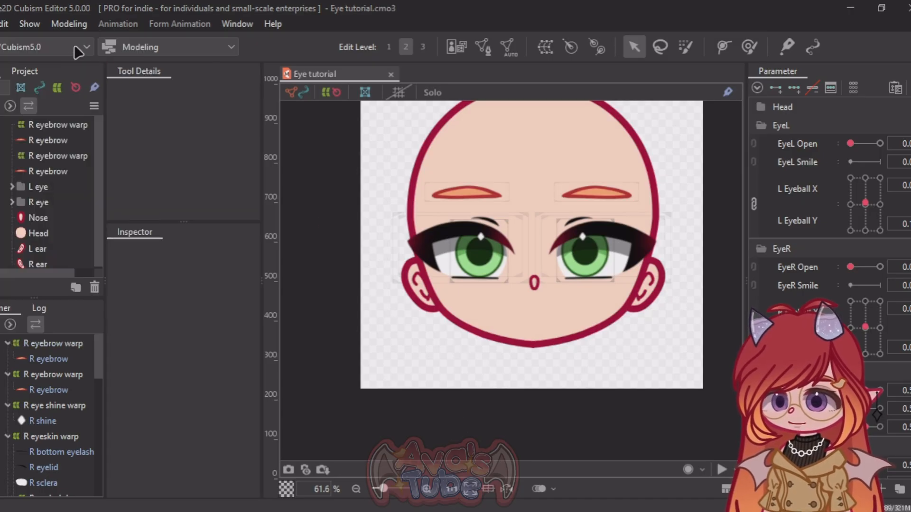
Step: Switch to the Animation workspace and create a new animation with Video as its target version
click(124, 49)
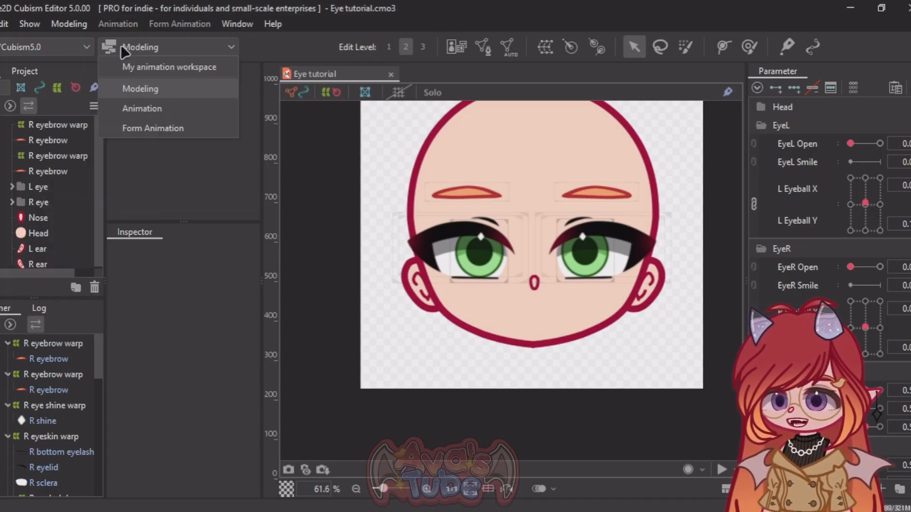
click(167, 108)
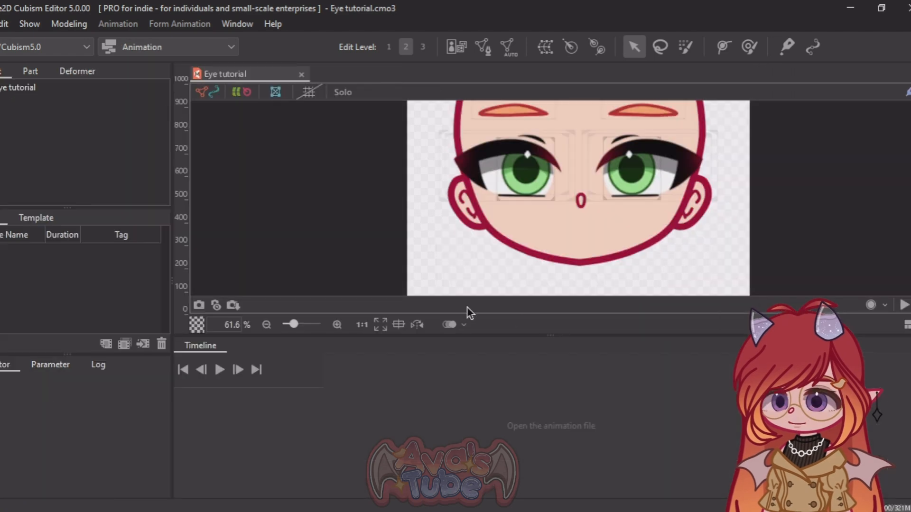
drag(529, 402, 529, 415)
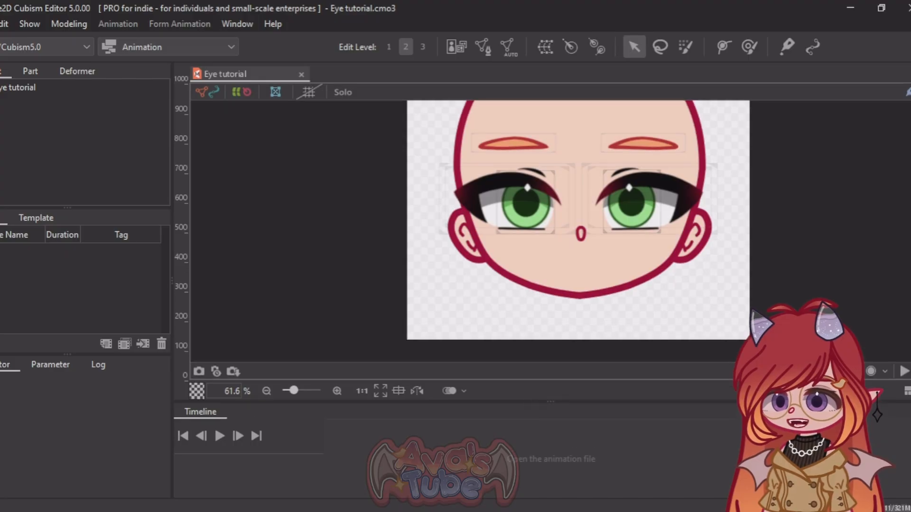
click(1, 24)
mouse_move(58, 45)
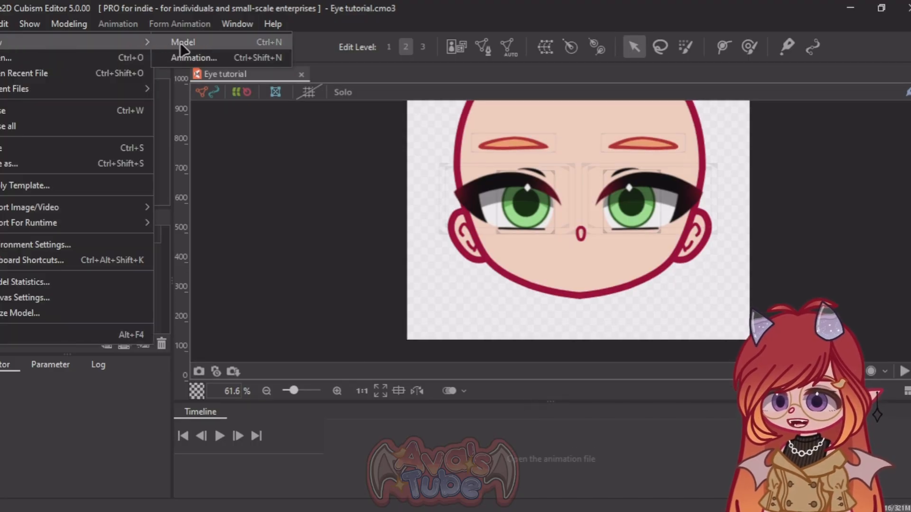
click(203, 58)
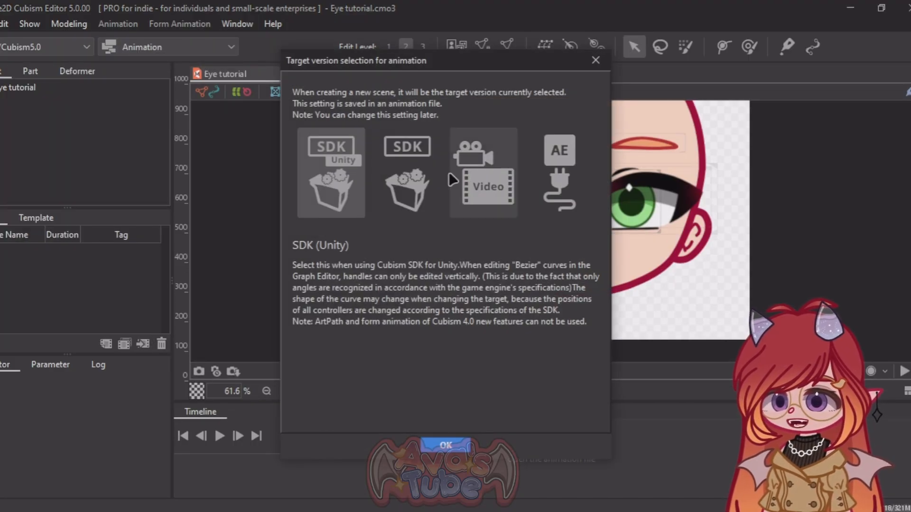
click(504, 187)
click(429, 450)
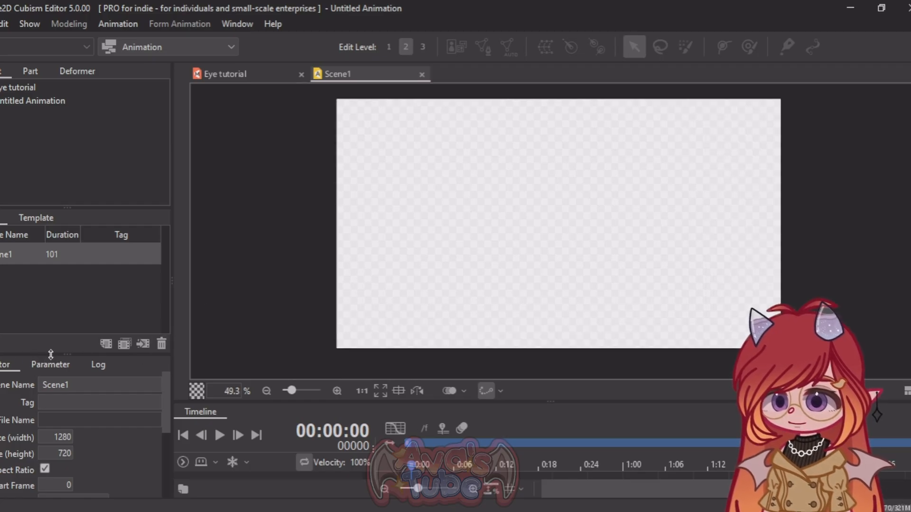
Step: Enlarge the scene properties and timeline areas, and place the Eye tutorial model on Scene1's timeline starting at frame 0
drag(51, 354, 51, 311)
scroll(66, 435, down, 3)
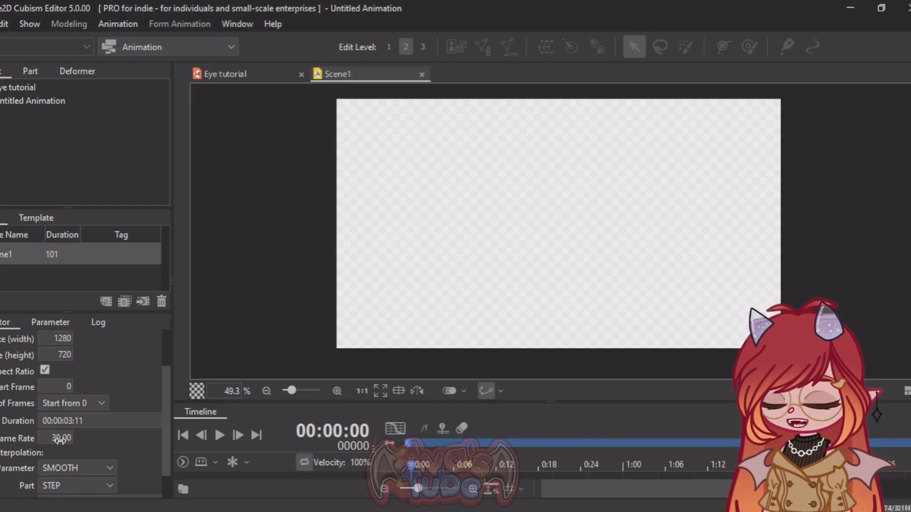
drag(545, 402, 545, 310)
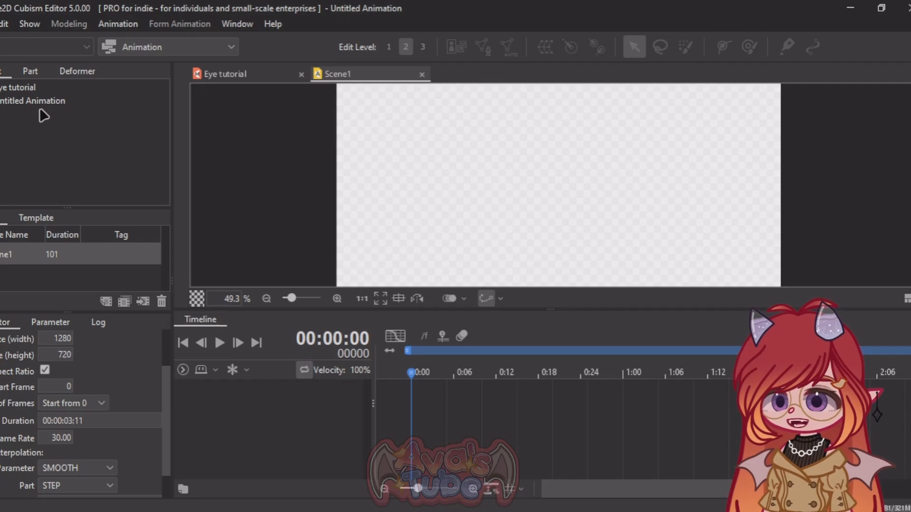
click(21, 89)
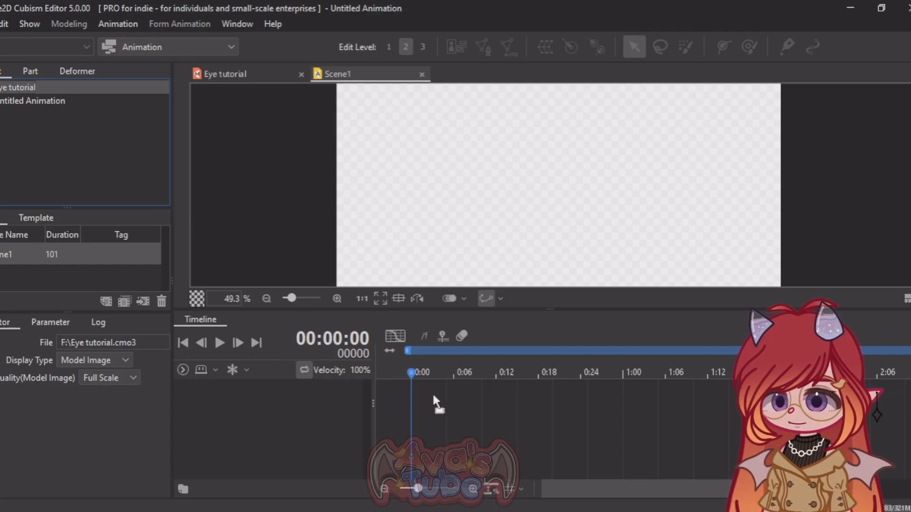
drag(460, 408, 459, 411)
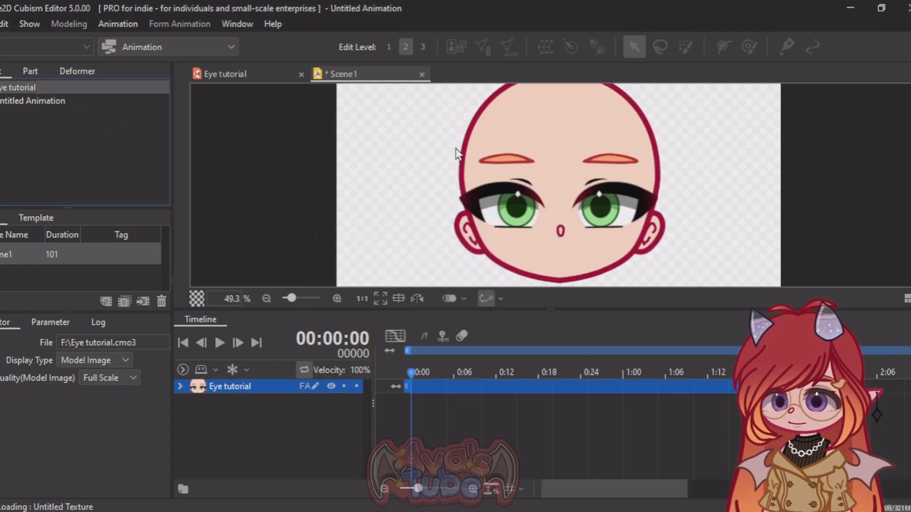
scroll(480, 150, down, 4)
scroll(480, 150, up, 4)
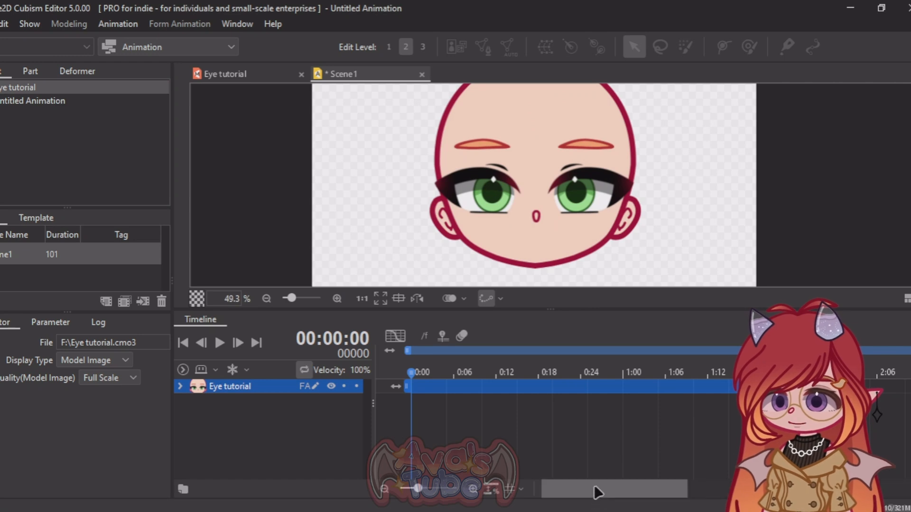
Step: Extend Scene1's duration to 167 frames
drag(595, 490, 667, 495)
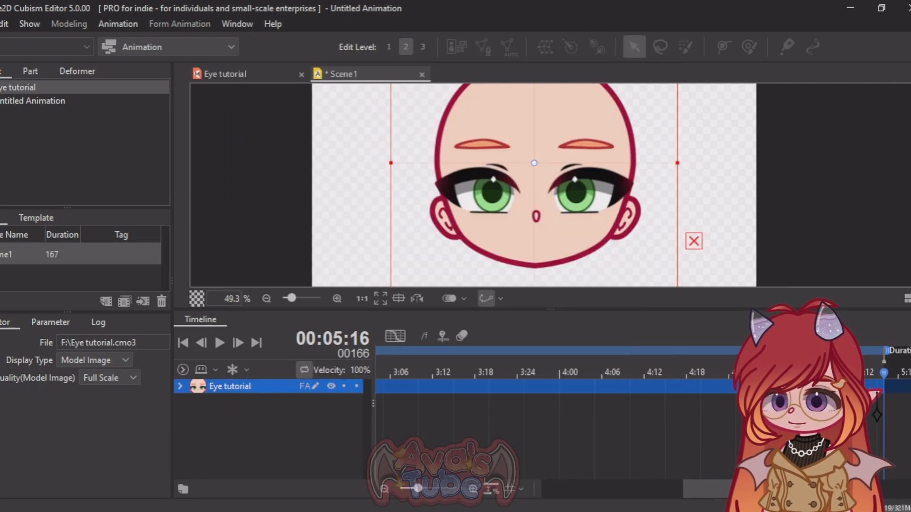
drag(884, 372, 249, 393)
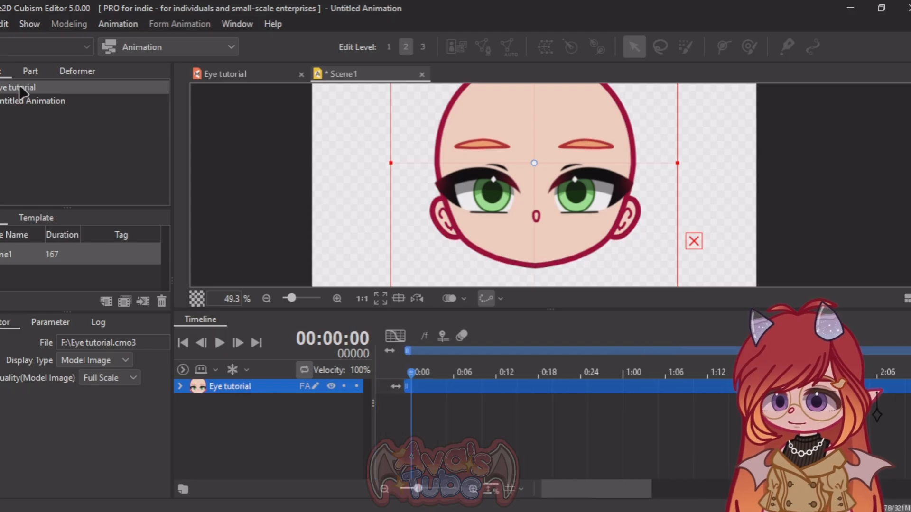
Step: Expand the Eye tutorial track's Live2D Parameters, look through the eye and physics parameters, and frame the eyes in the preview
click(181, 387)
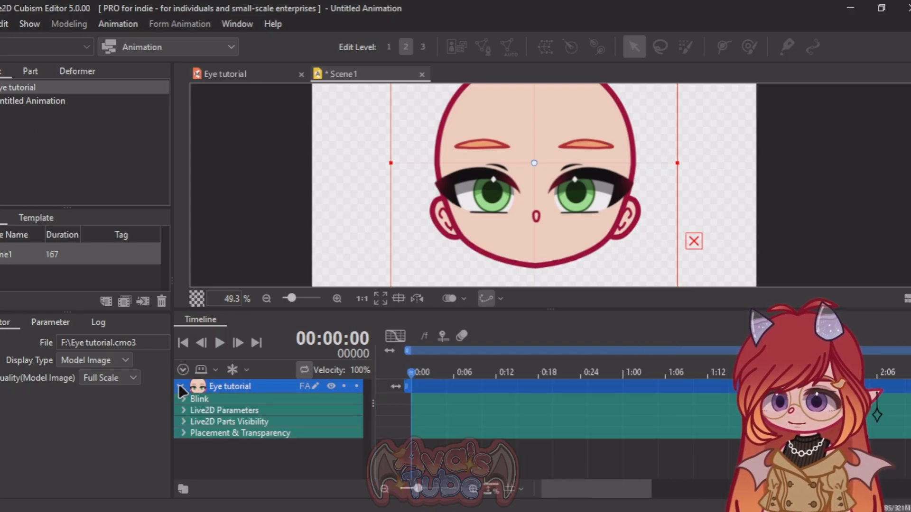
click(182, 410)
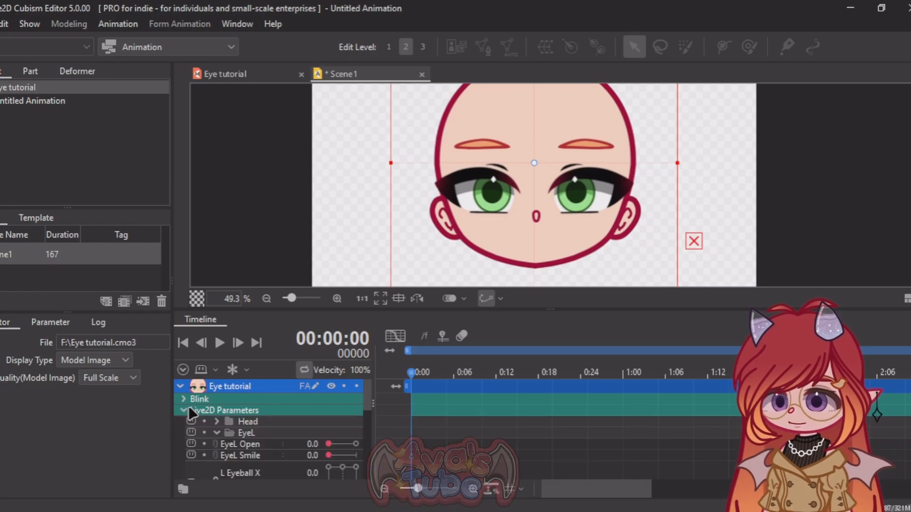
scroll(192, 413, down, 3)
scroll(191, 408, down, 3)
scroll(190, 408, up, 5)
scroll(191, 408, down, 5)
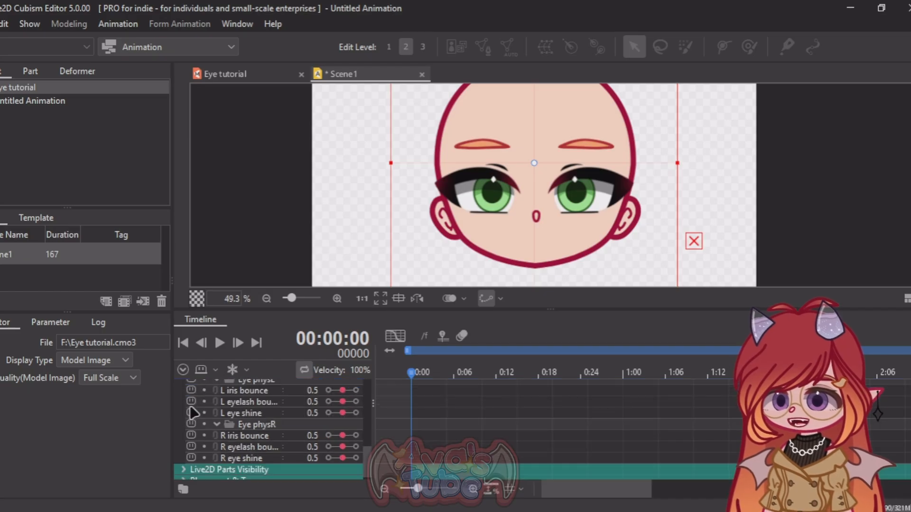
scroll(191, 408, up, 5)
scroll(517, 209, down, 2)
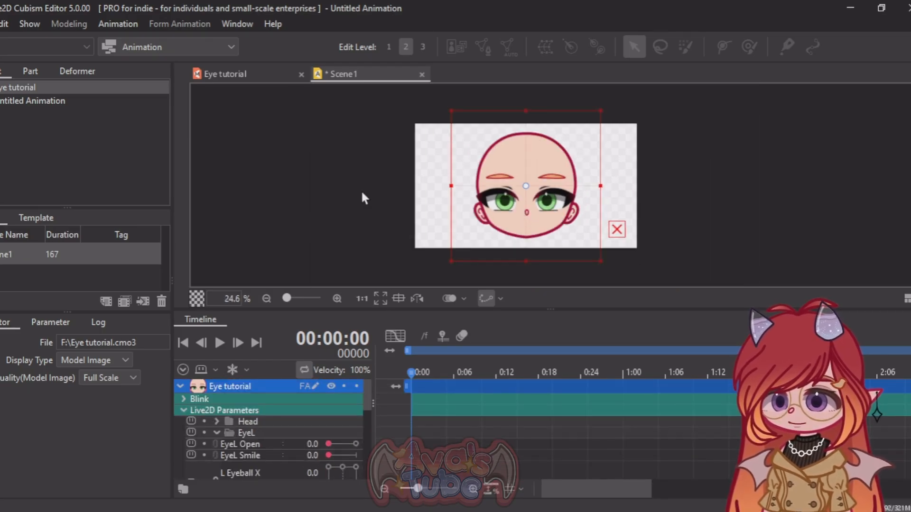
scroll(528, 211, up, 2)
scroll(522, 172, down, 1)
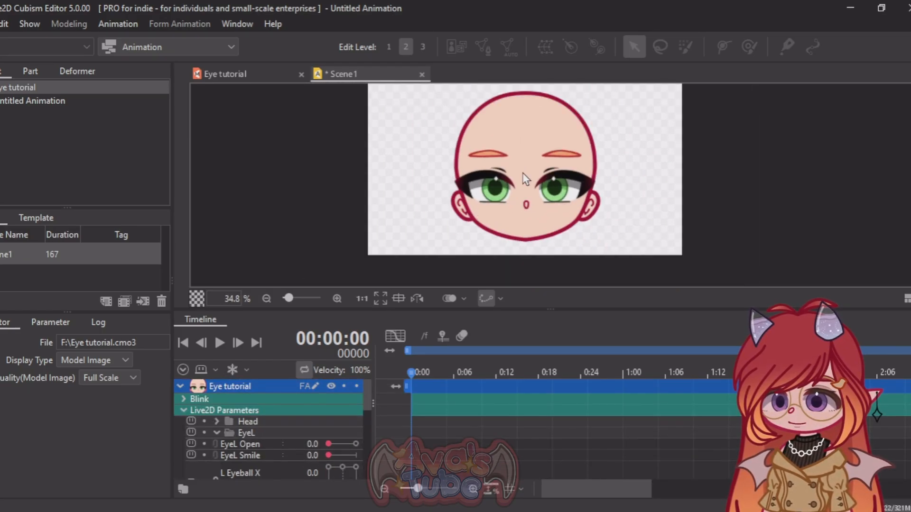
scroll(520, 190, up, 2)
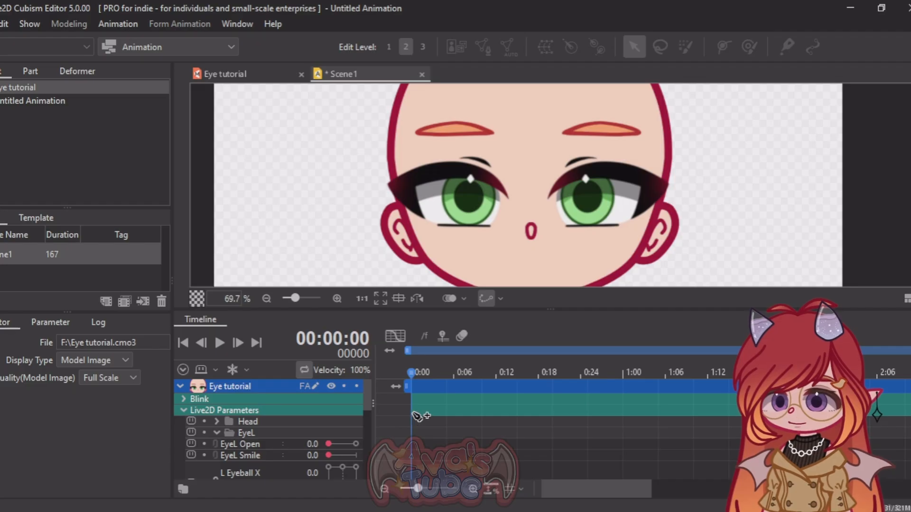
Step: Keyframe EyeL Open at 0.0 on frame 0 and at 1.0 on frame 20
click(414, 444)
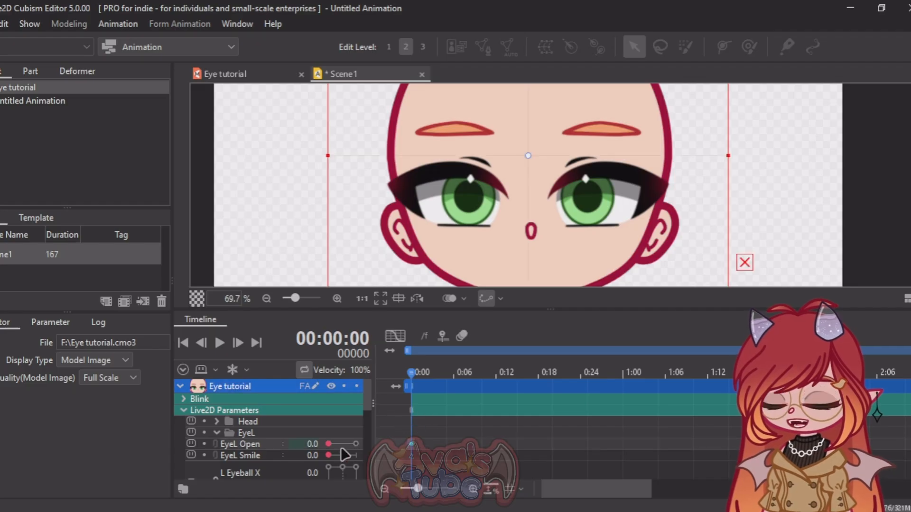
drag(419, 372, 551, 365)
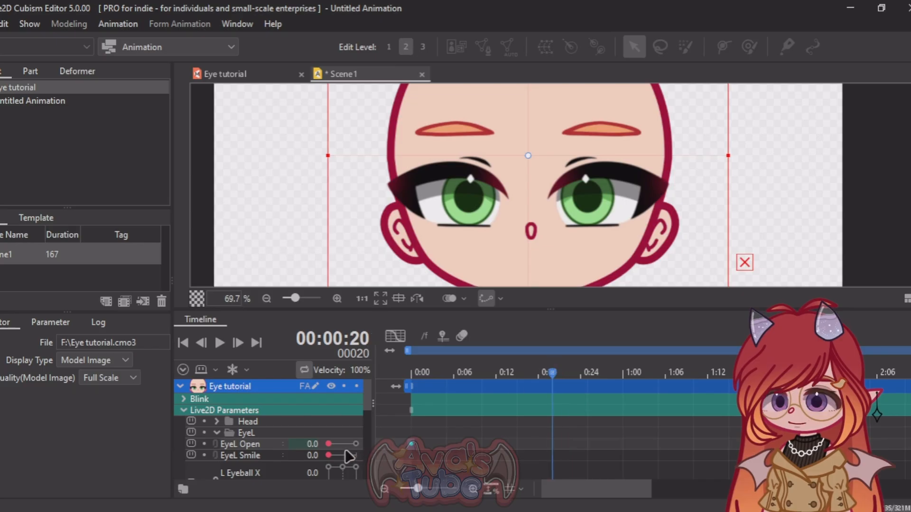
click(553, 444)
drag(329, 444, 400, 444)
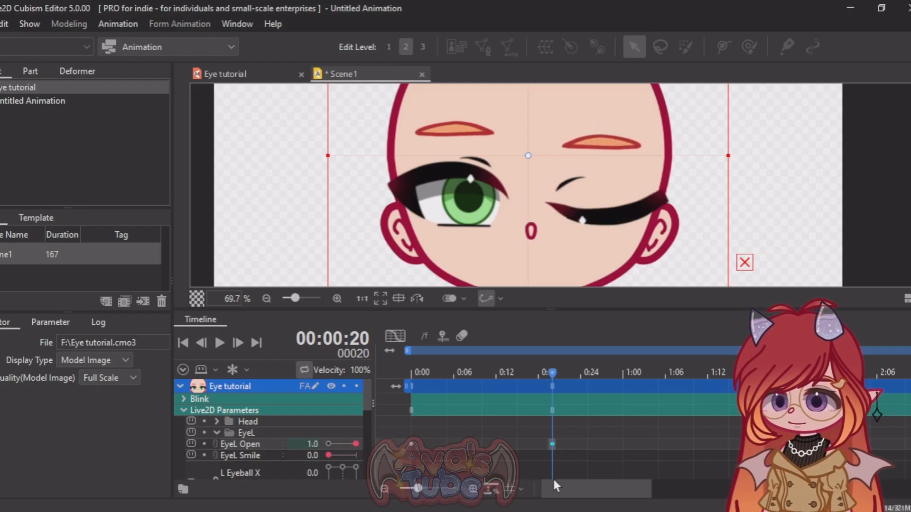
Step: Keyframe EyeL Open at 0.0 on frame 37 and play back the blink from frame 0
drag(550, 371, 671, 373)
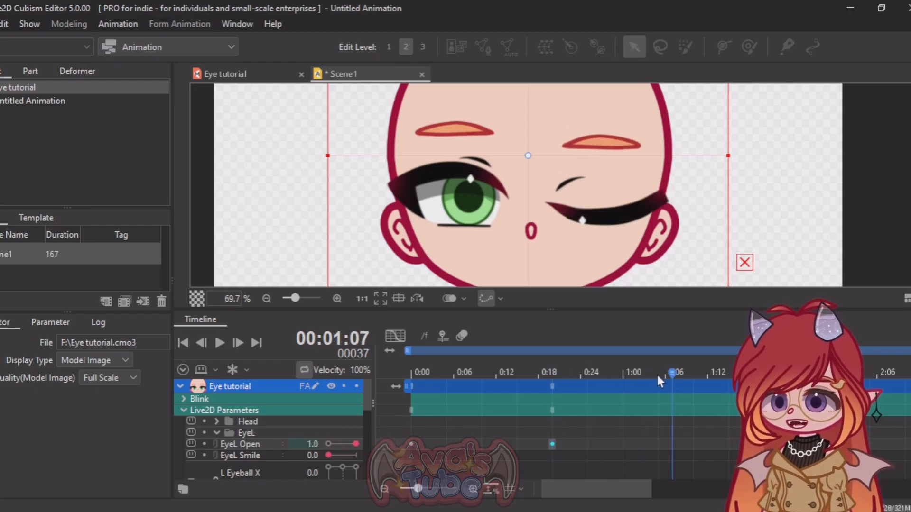
drag(356, 443, 291, 443)
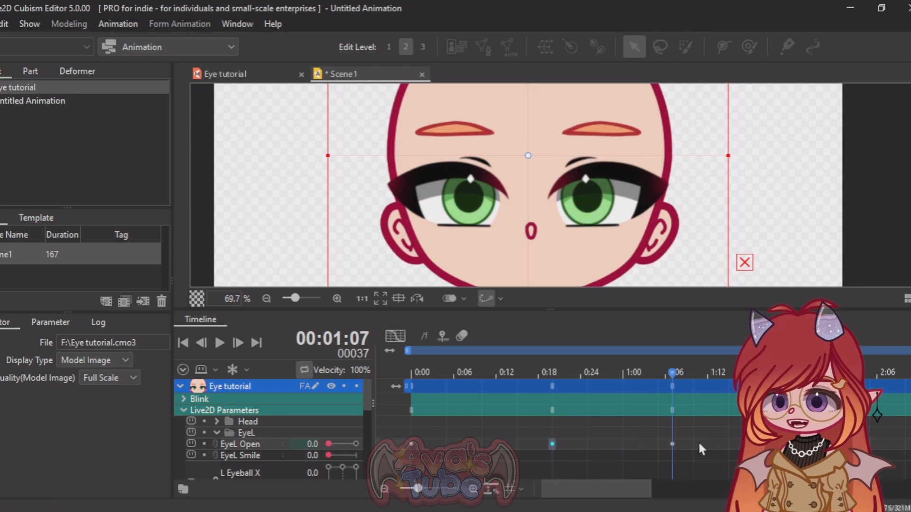
drag(673, 371, 385, 387)
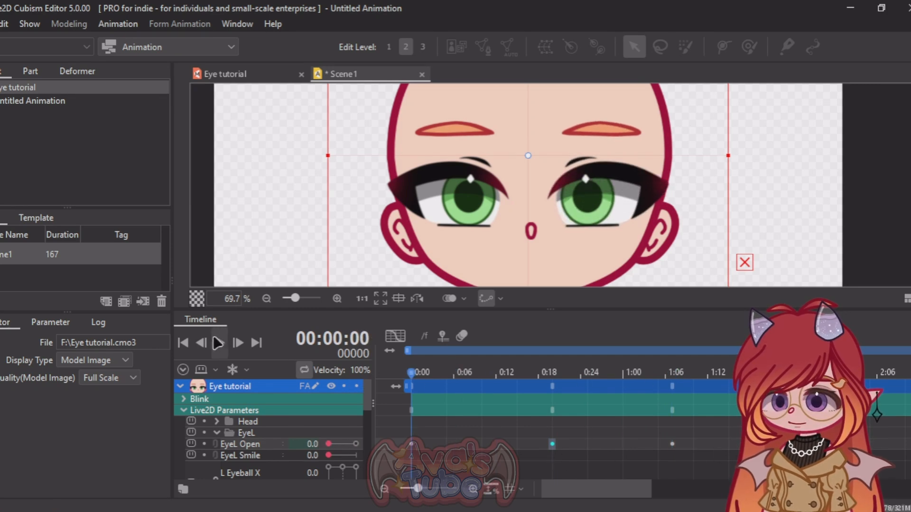
click(220, 343)
click(220, 343)
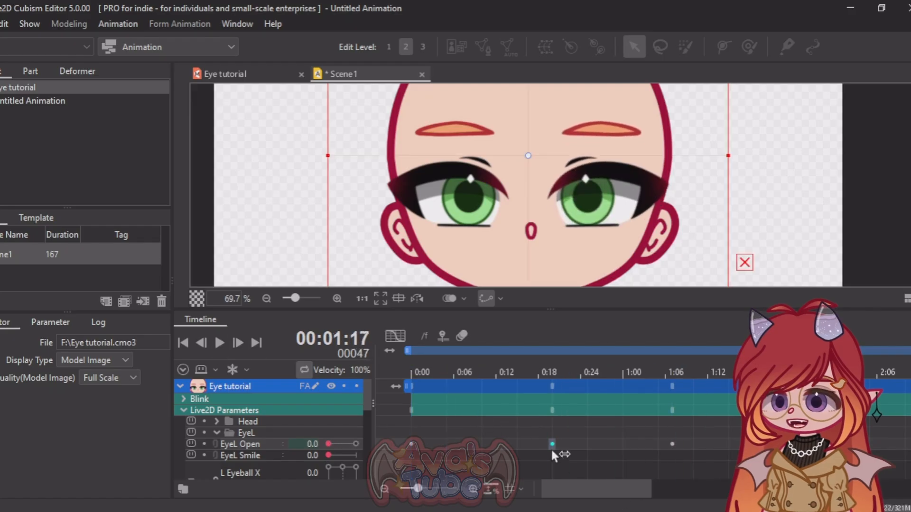
Step: Move the closed EyeL Open keyframe to frame 14 and the reopening one to frame 28, and play back the blink
drag(551, 444, 516, 446)
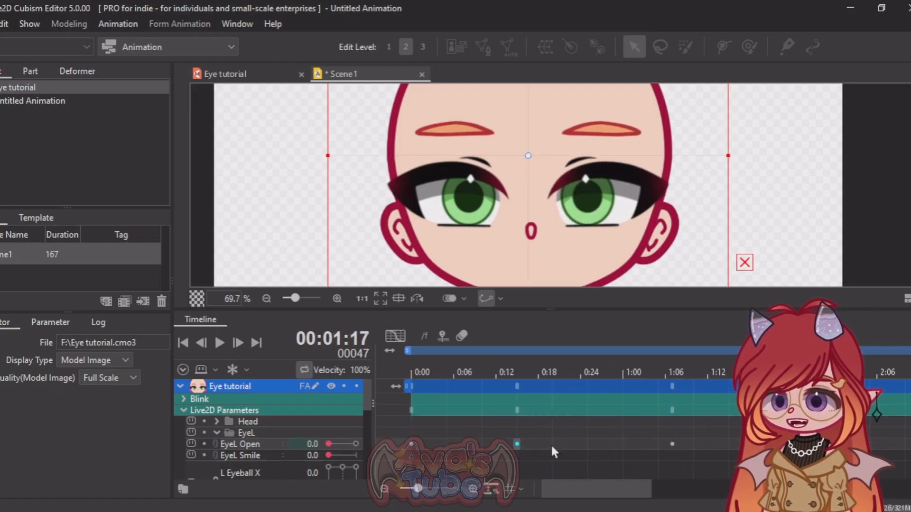
drag(672, 445, 611, 442)
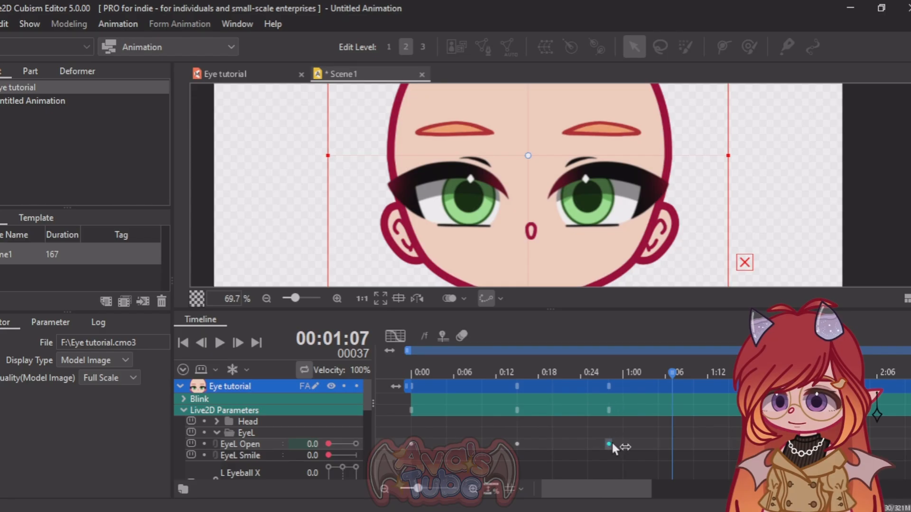
drag(517, 443, 511, 443)
click(406, 365)
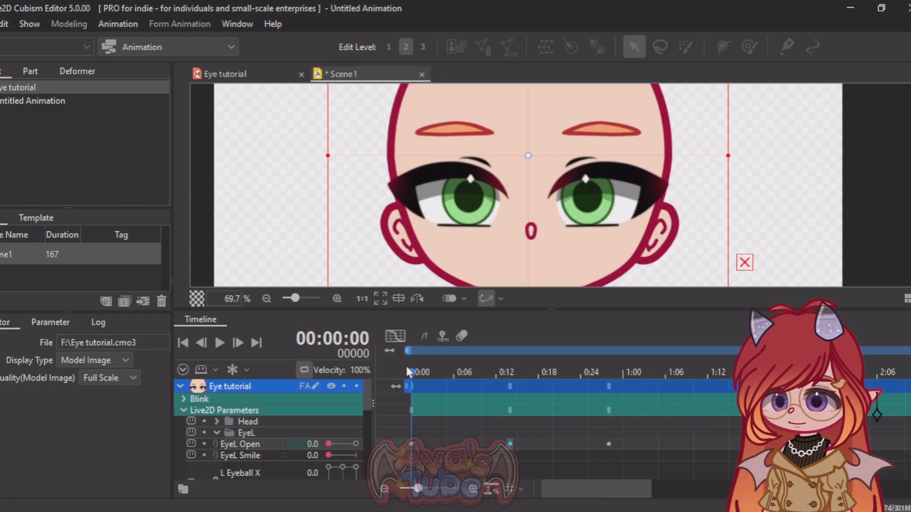
click(219, 343)
click(220, 343)
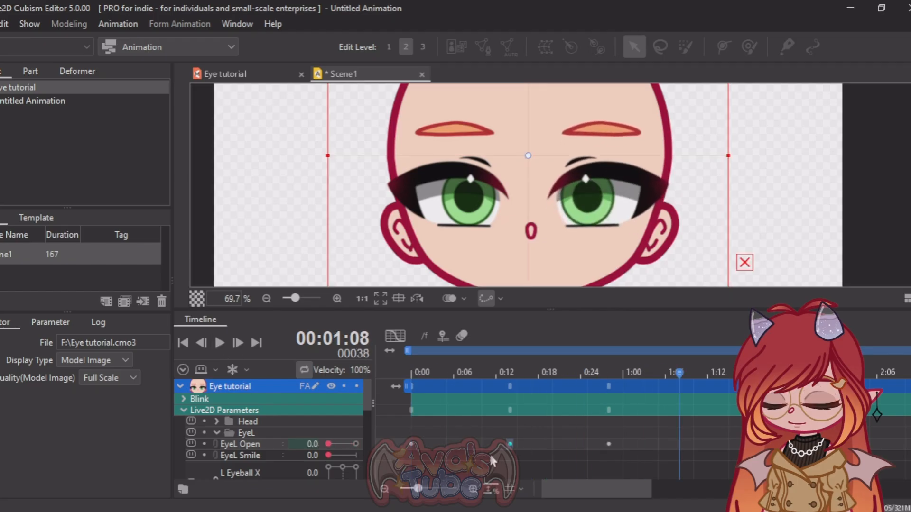
Step: Shorten the EyeL Open blink by moving its last two keyframes to frames 10 and 20, and preview it
drag(510, 444, 482, 443)
drag(608, 444, 552, 444)
click(407, 373)
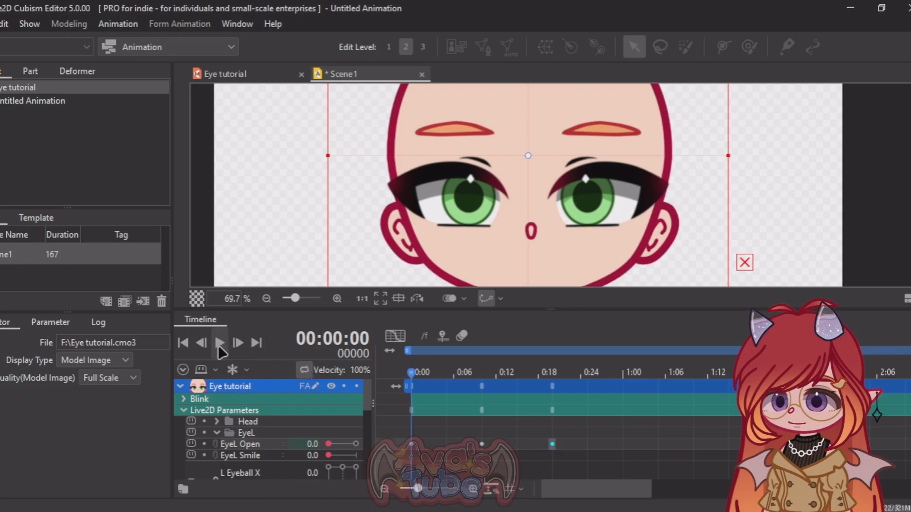
click(219, 343)
click(220, 343)
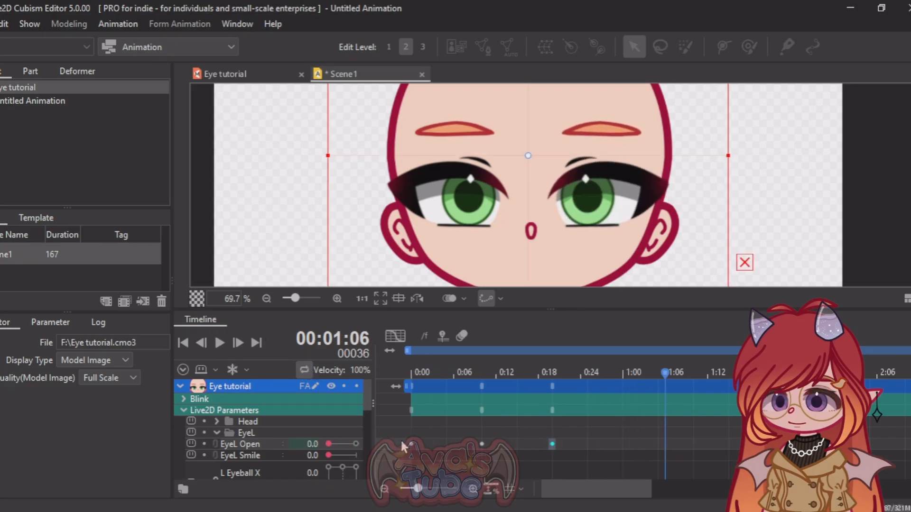
Step: Copy the three EyeL Open blink keyframes and paste them starting at frame 41
drag(400, 440, 553, 441)
right_click(455, 449)
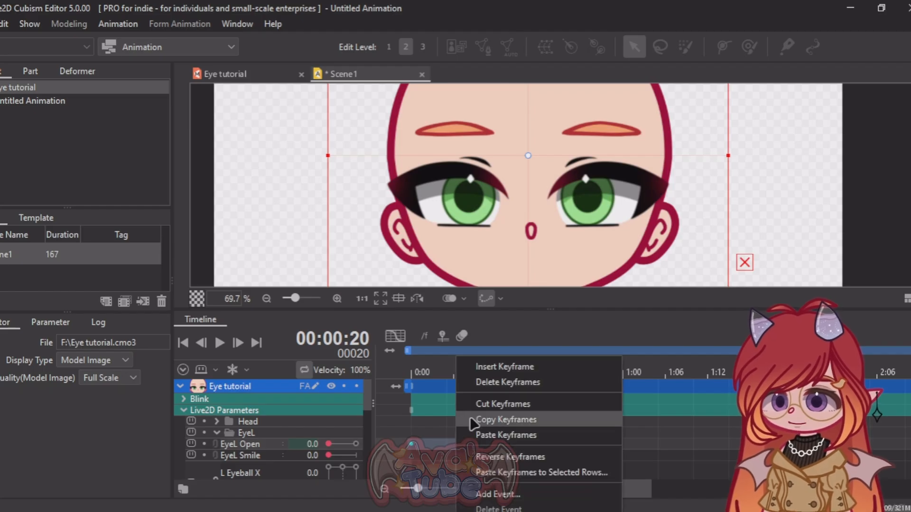
click(484, 419)
drag(575, 486, 600, 486)
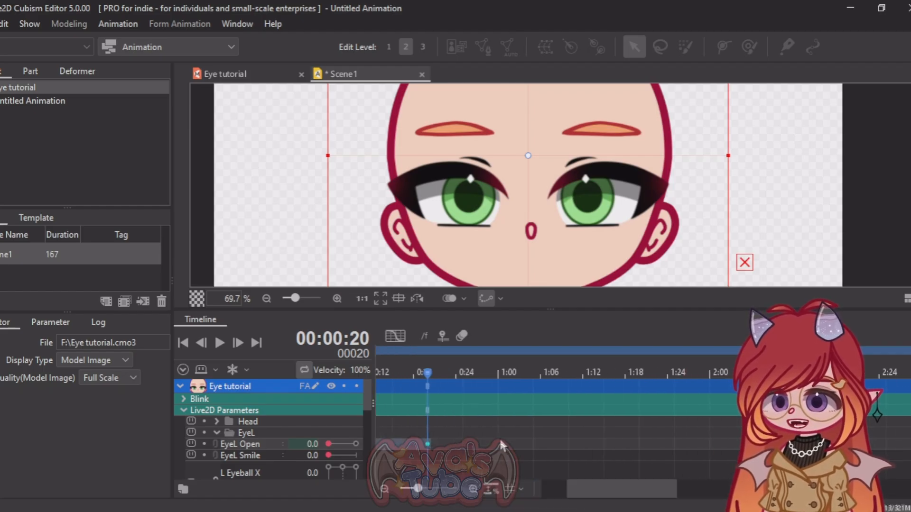
click(500, 445)
click(571, 438)
right_click(571, 437)
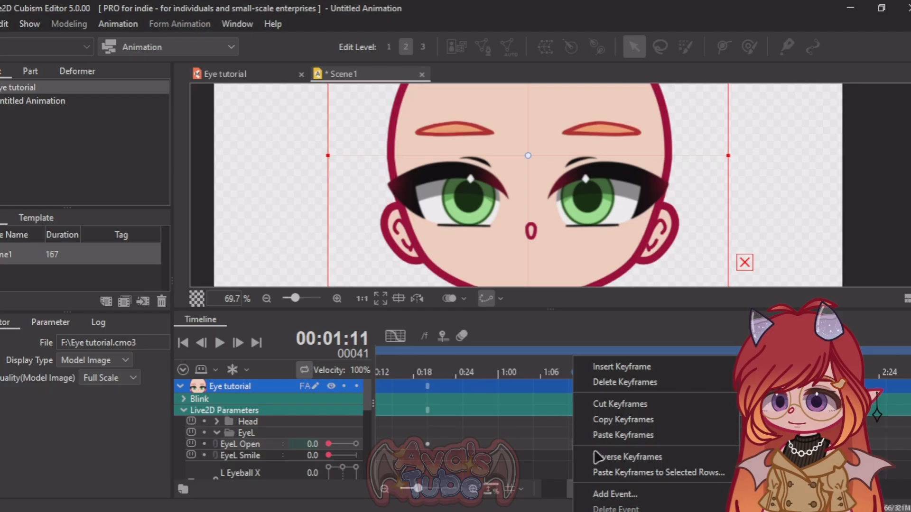
click(614, 432)
Step: Paste more copies of the blink keyframes along EyeL Open, the last starting at frame 133, and play back the scene
drag(615, 493, 710, 489)
click(599, 444)
right_click(600, 444)
click(643, 434)
click(610, 444)
click(220, 343)
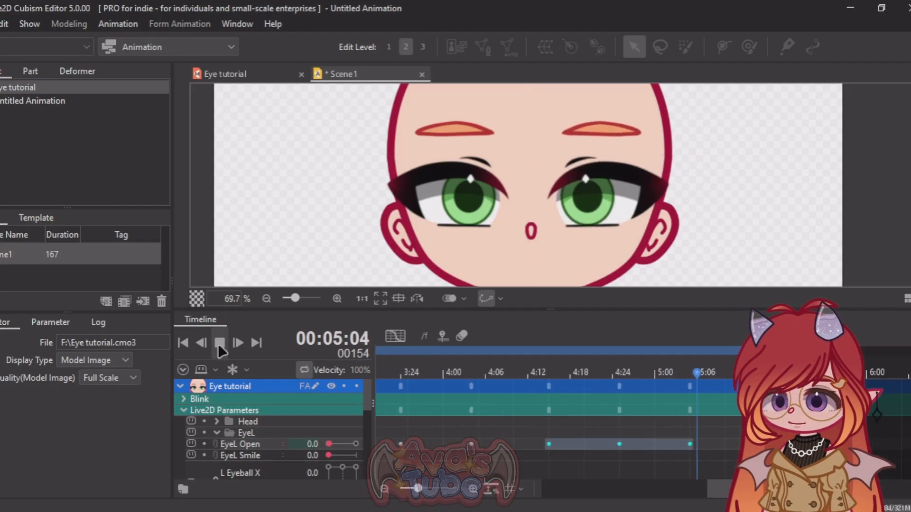
click(229, 342)
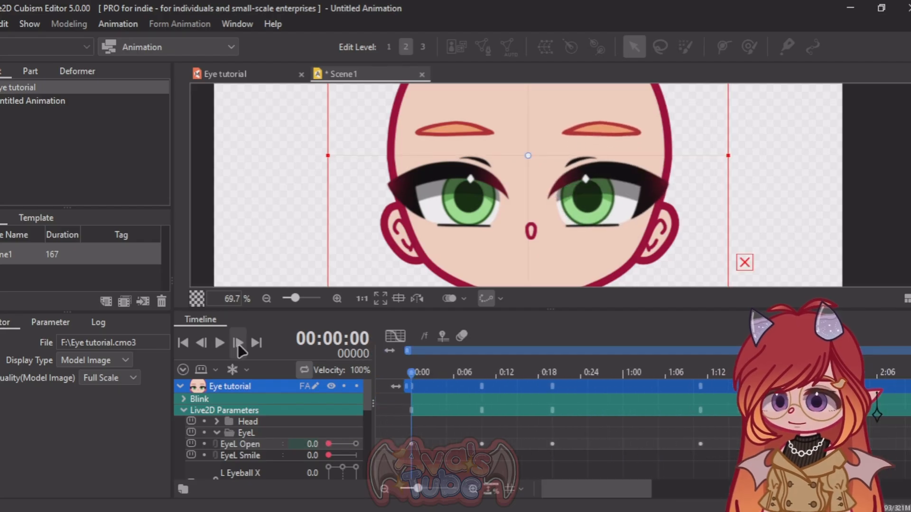
click(229, 341)
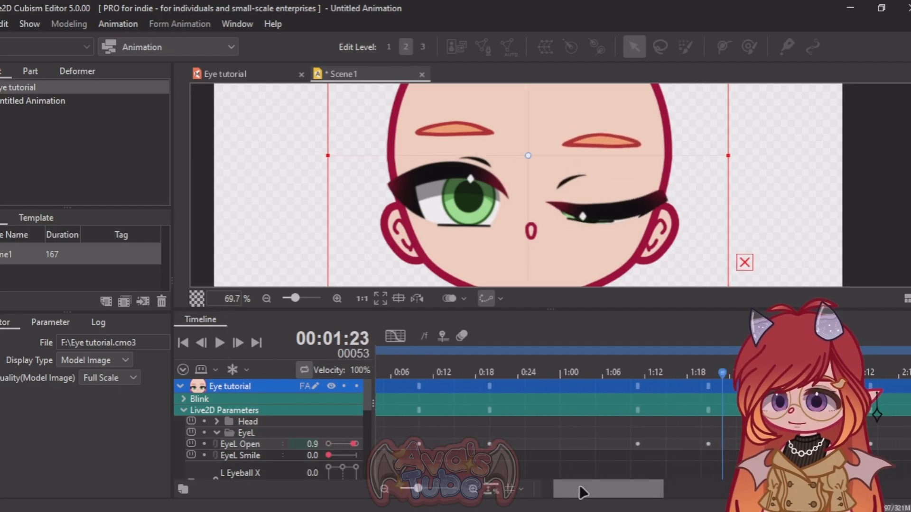
Step: Shift EyeL Open's third and following blinks later along the track, and move the second blink to start at frame 50
drag(579, 485, 654, 486)
drag(500, 445, 906, 454)
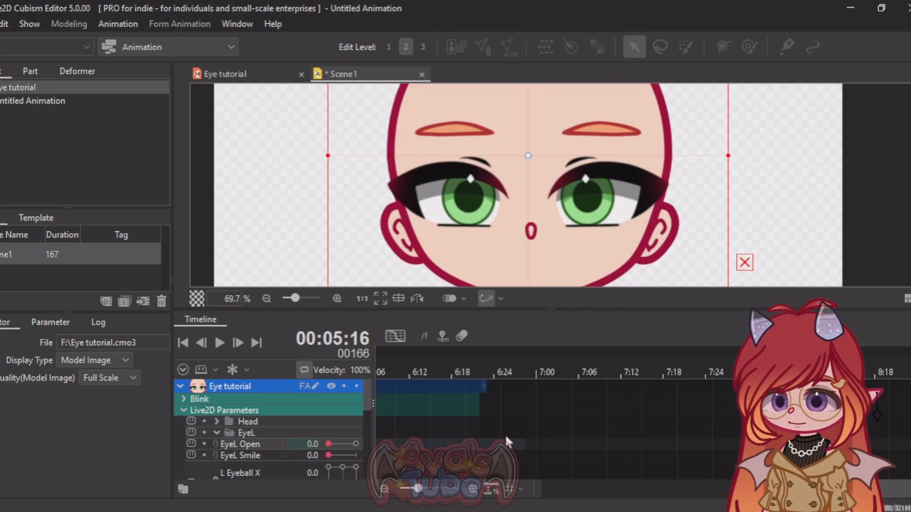
right_click(496, 438)
click(539, 385)
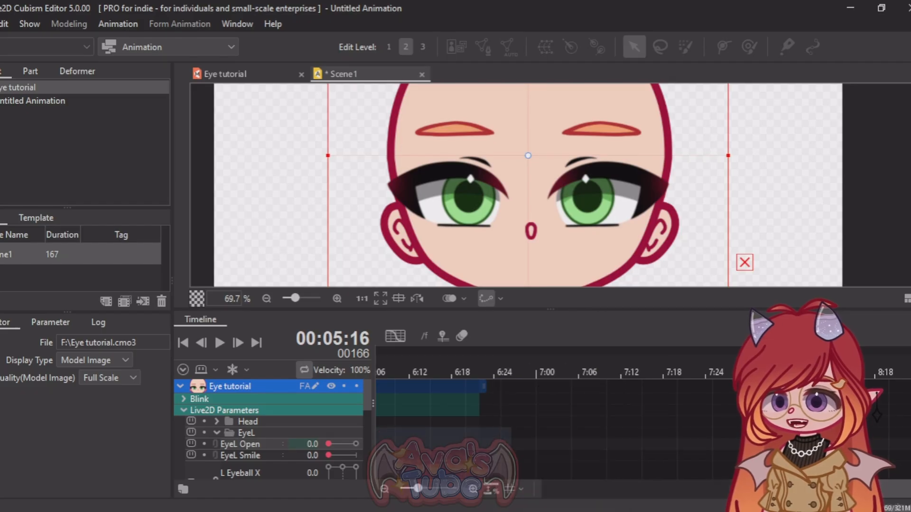
drag(842, 489, 566, 497)
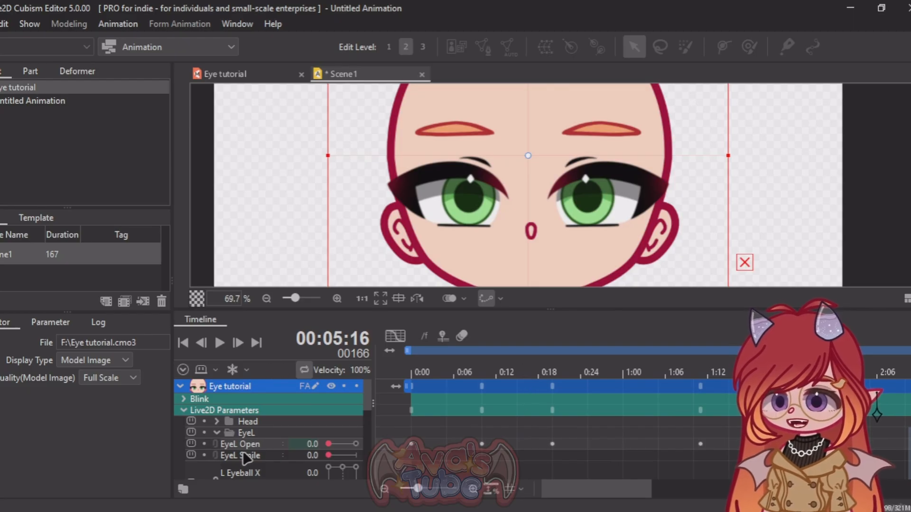
drag(560, 488, 602, 487)
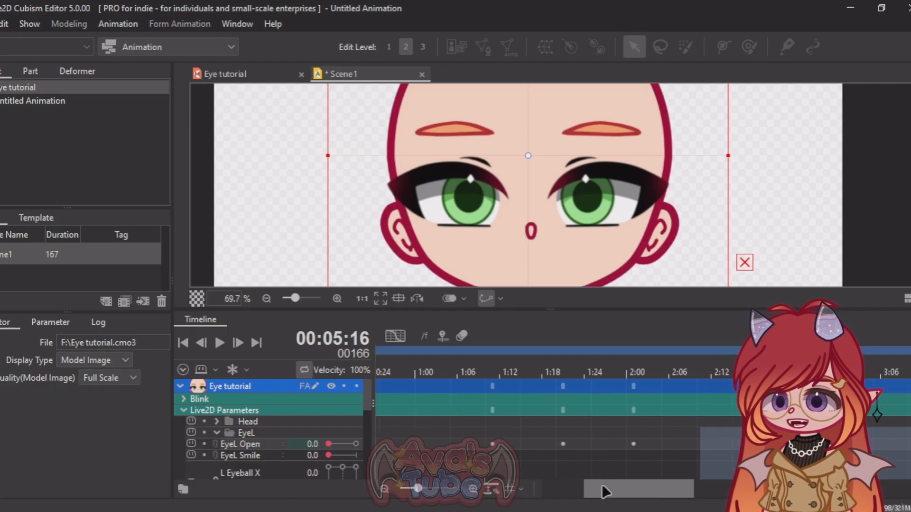
drag(497, 446, 669, 445)
drag(610, 488, 580, 489)
click(219, 343)
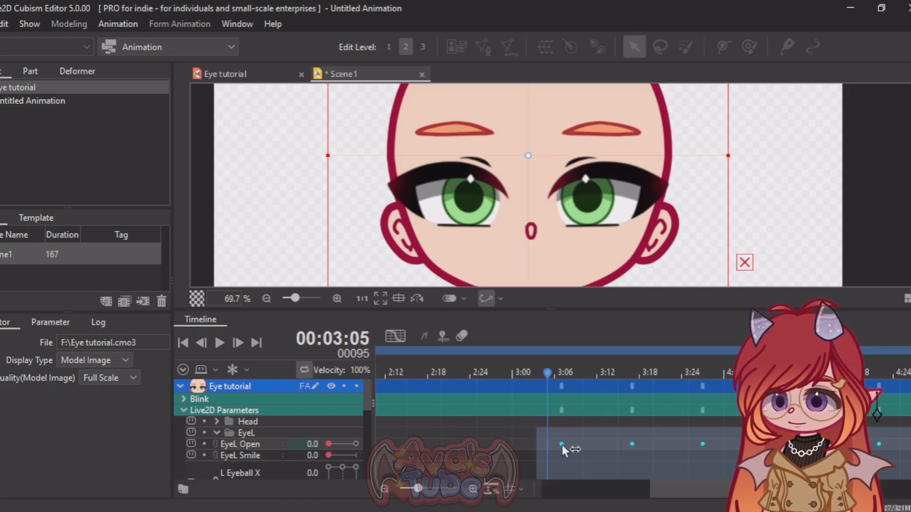
Step: Space EyeL Open's remaining blinks so the third starts at frame 95 and the fourth at frame 135
drag(816, 490, 705, 489)
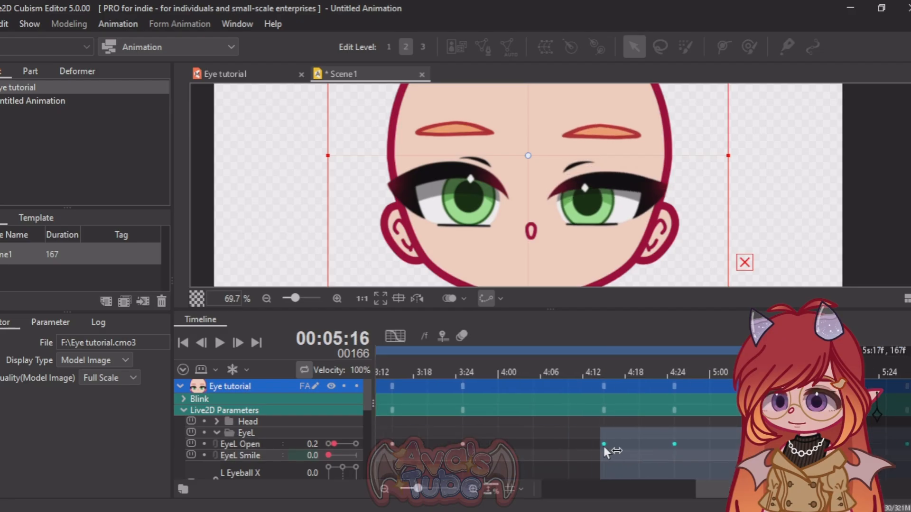
drag(607, 449, 635, 450)
right_click(609, 448)
click(644, 420)
Step: Keyframe a matching blink on EyeR Open at frames 0, 10 and 20, with 1.0 as the closed value
drag(816, 489, 560, 489)
click(411, 372)
scroll(233, 459, down, 4)
scroll(233, 460, up, 1)
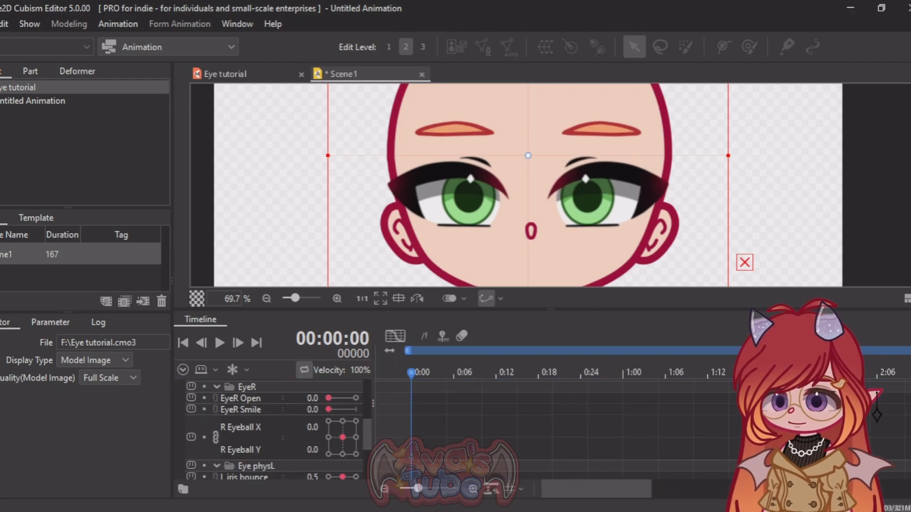
click(411, 397)
scroll(411, 404, up, 9)
drag(411, 373, 552, 373)
scroll(351, 455, down, 5)
click(356, 452)
click(552, 467)
scroll(552, 467, down, 2)
Step: Copy the EyeR Open blink keyframes on frames 0 to 20 and paste them at frame 50
drag(559, 446, 410, 445)
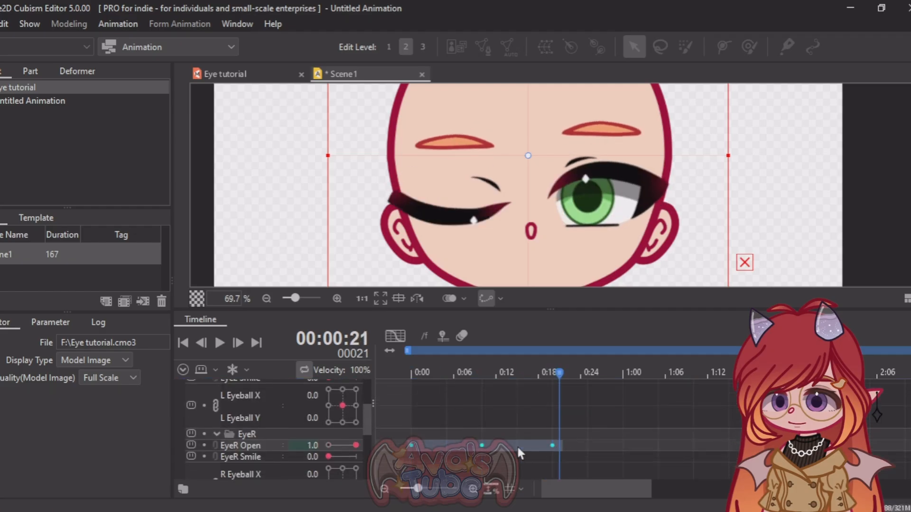
right_click(517, 445)
click(556, 418)
scroll(557, 417, up, 7)
drag(595, 494, 649, 488)
drag(601, 372, 616, 372)
scroll(614, 393, down, 3)
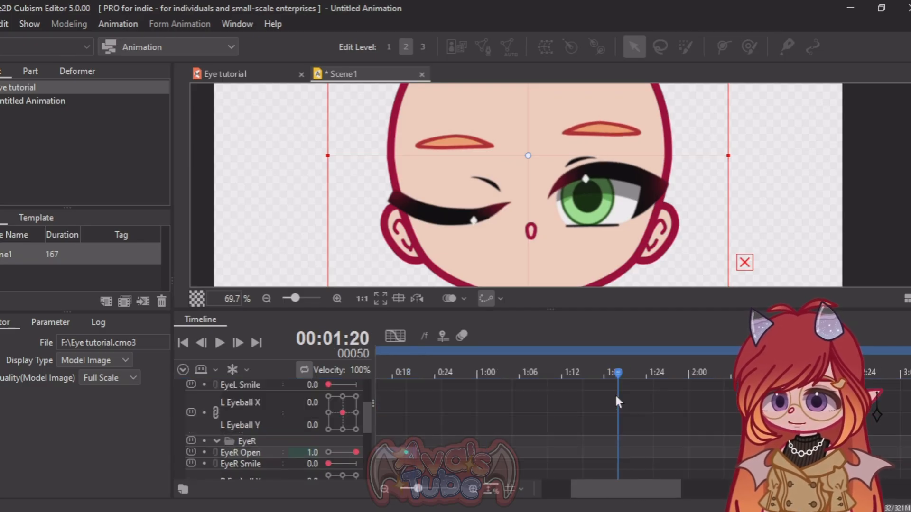
right_click(617, 466)
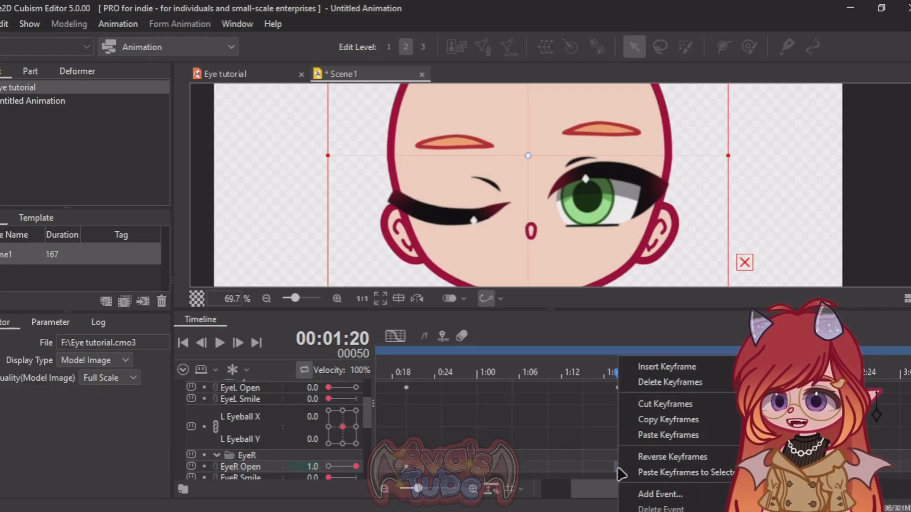
click(650, 444)
Step: Line up EyeR Open's second blink with EyeL Open's keyframes at frames 50, 60 and 70
scroll(647, 454, up, 3)
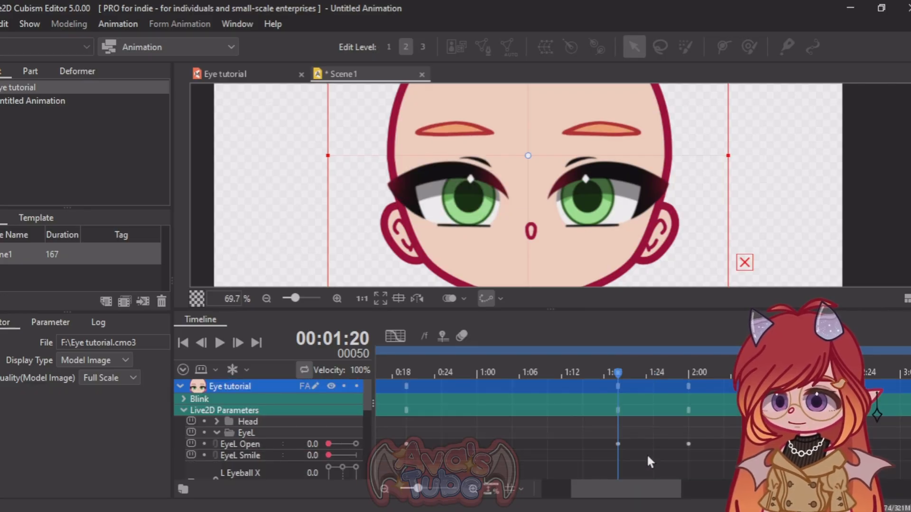
scroll(646, 450, down, 3)
scroll(638, 408, up, 3)
click(687, 378)
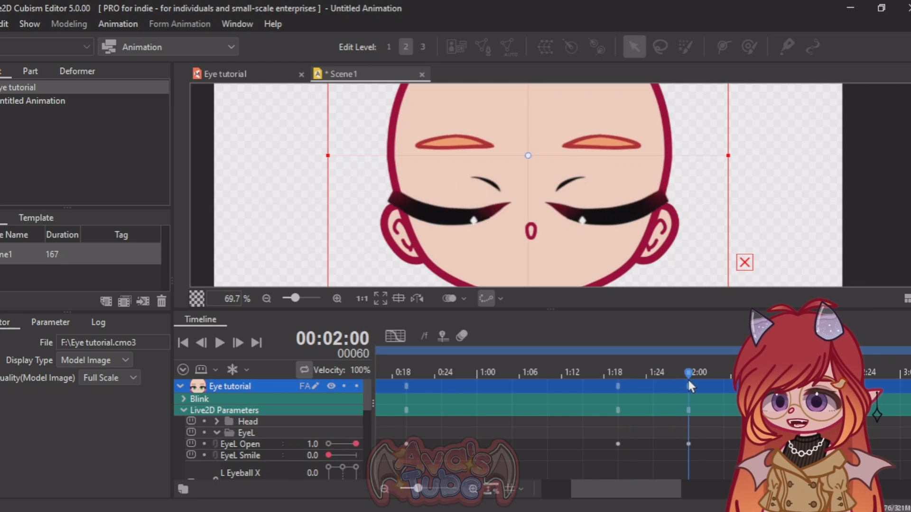
scroll(685, 382, down, 3)
scroll(690, 405, up, 3)
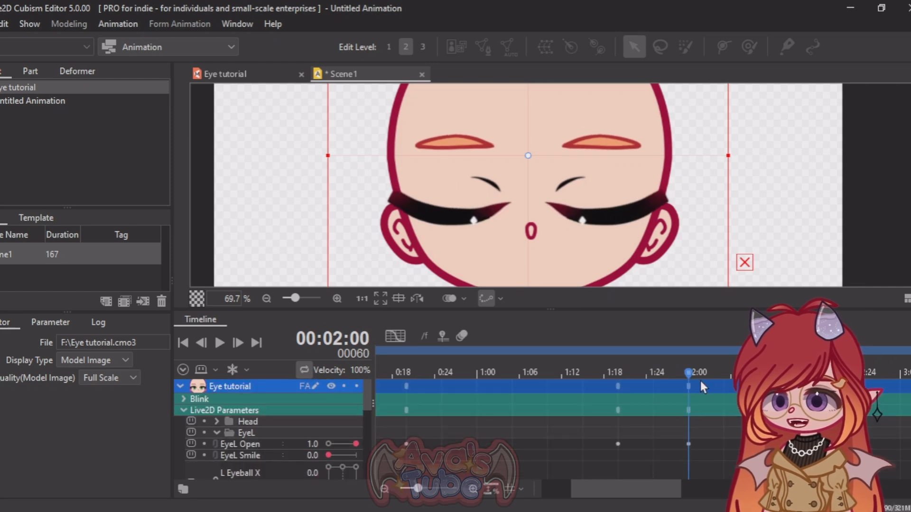
key(space)
scroll(617, 441, down, 3)
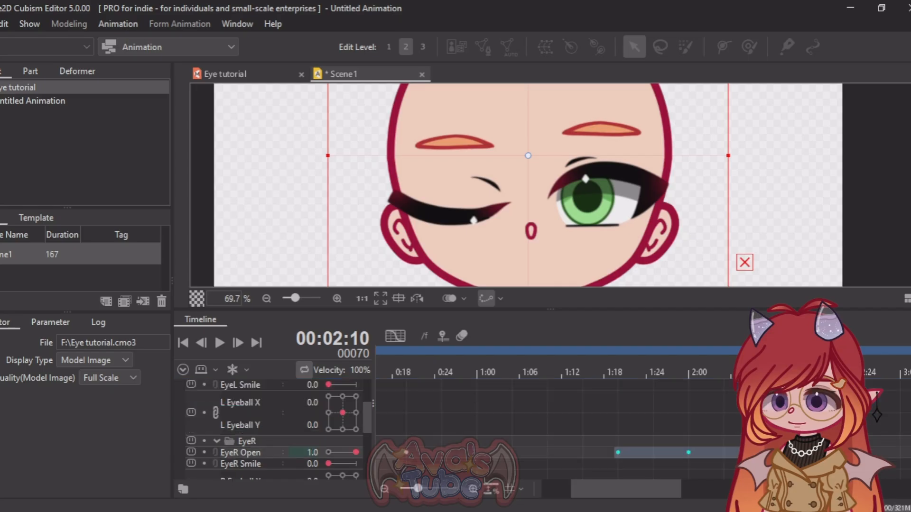
right_click(617, 452)
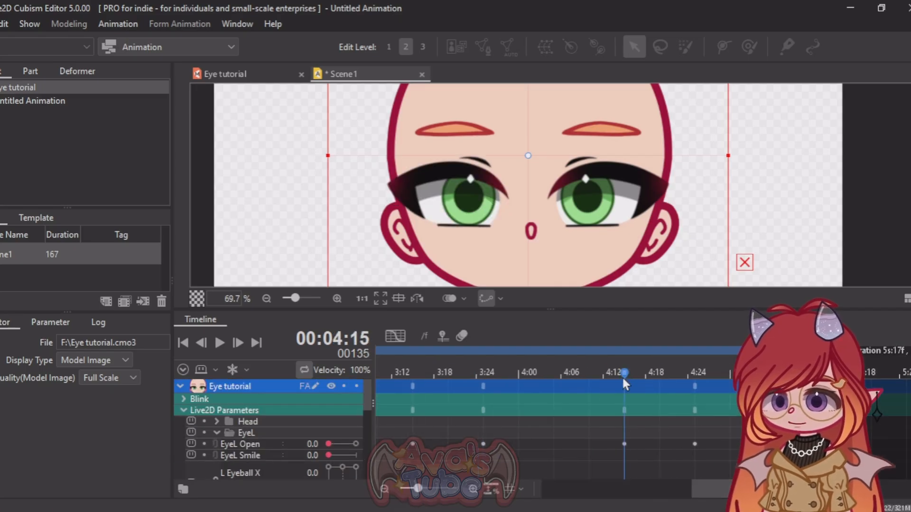
scroll(664, 450, down, 3)
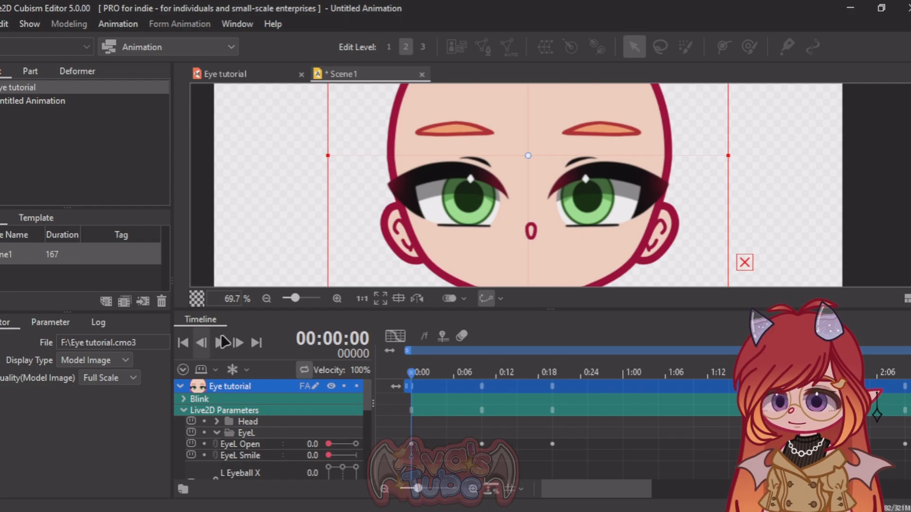
Step: Play back the blinking of both eyes and return the playhead to frame 0
drag(410, 372, 554, 372)
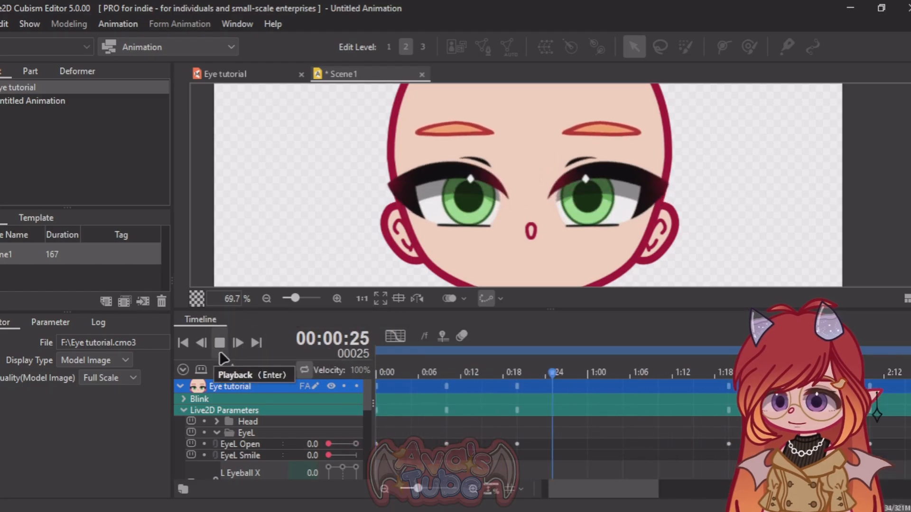
click(218, 344)
drag(566, 495, 459, 493)
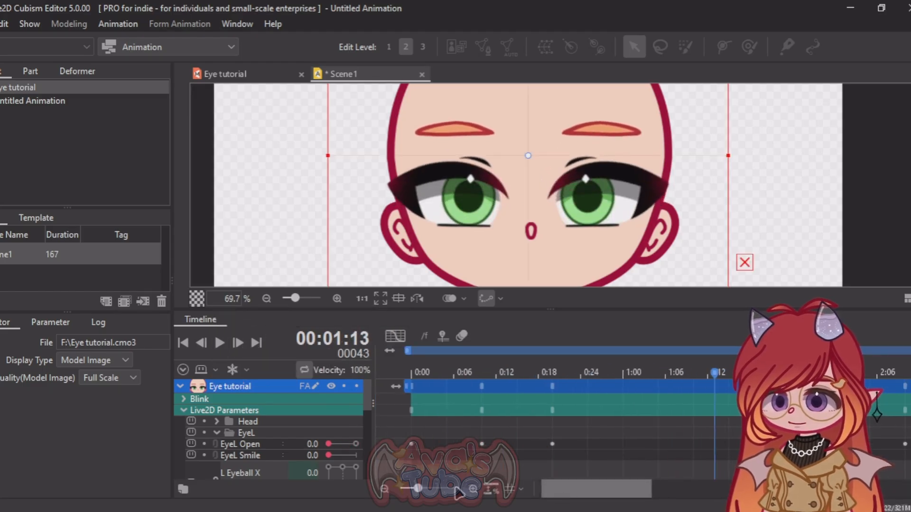
click(409, 366)
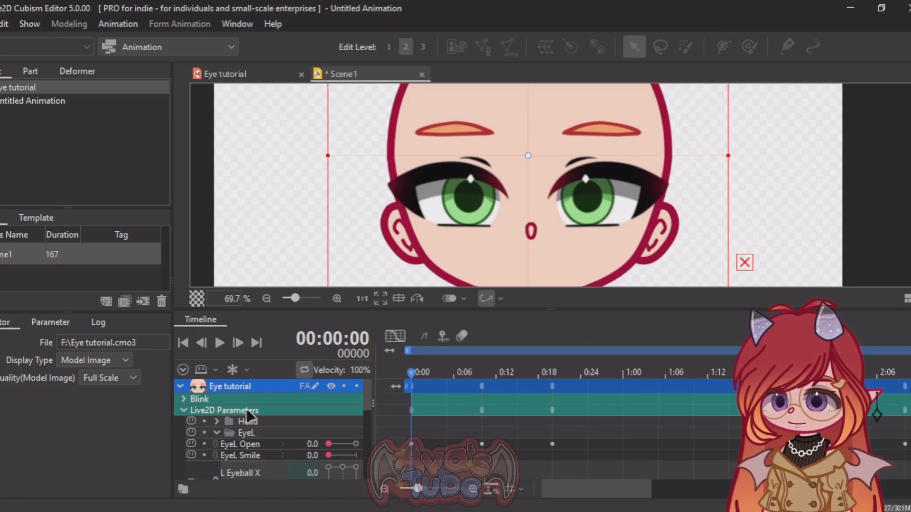
Step: Bake the scene's animation from physics for all six iris, eyelash and eye shine parameters, using optimum curves at 60 FPS
scroll(246, 412, down, 6)
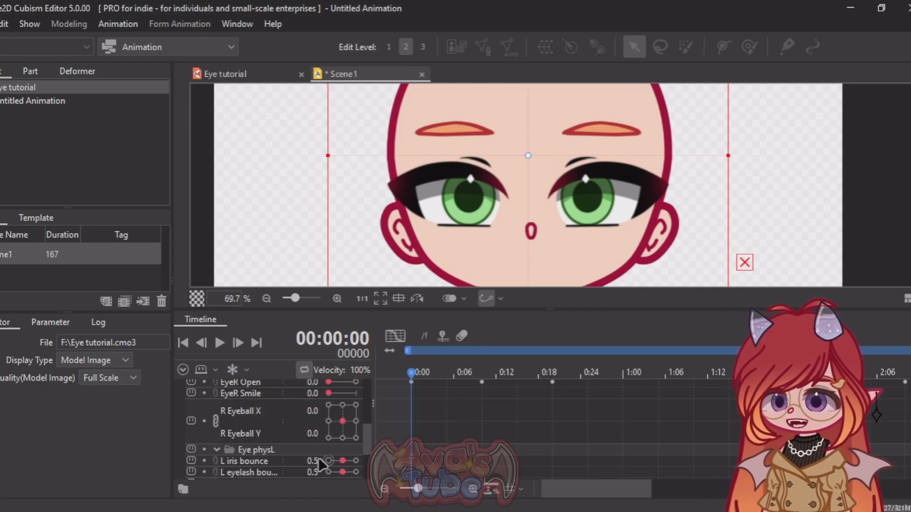
scroll(315, 448, down, 3)
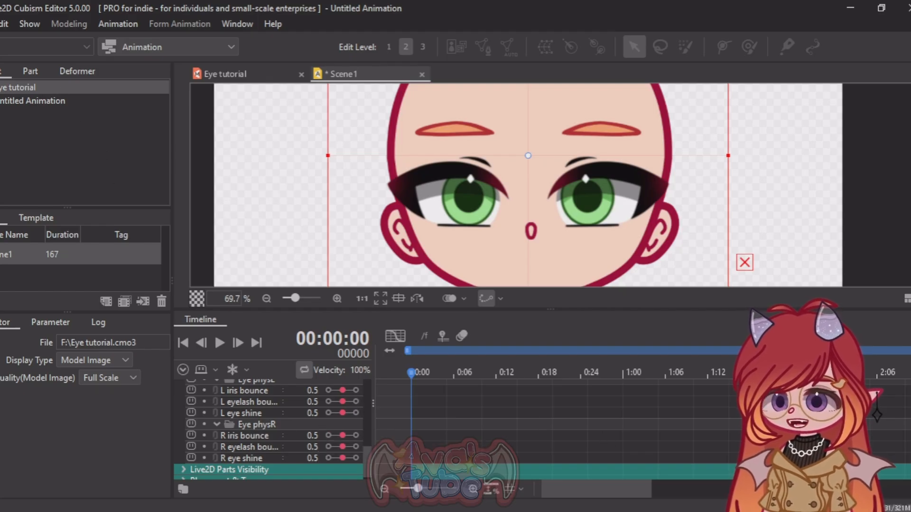
click(118, 25)
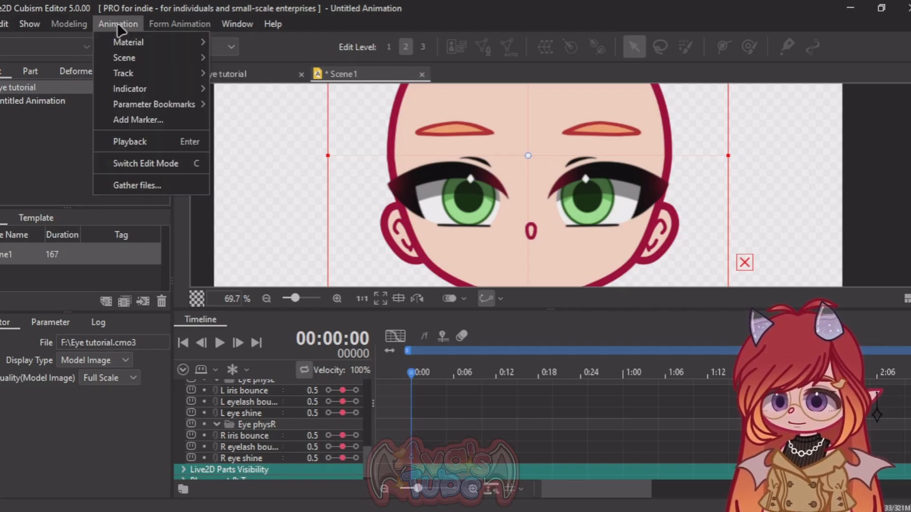
mouse_move(142, 77)
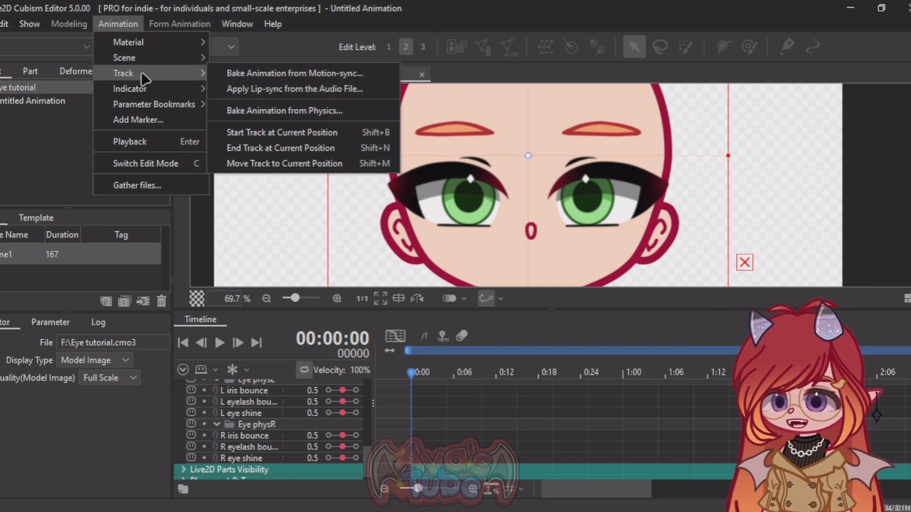
click(288, 113)
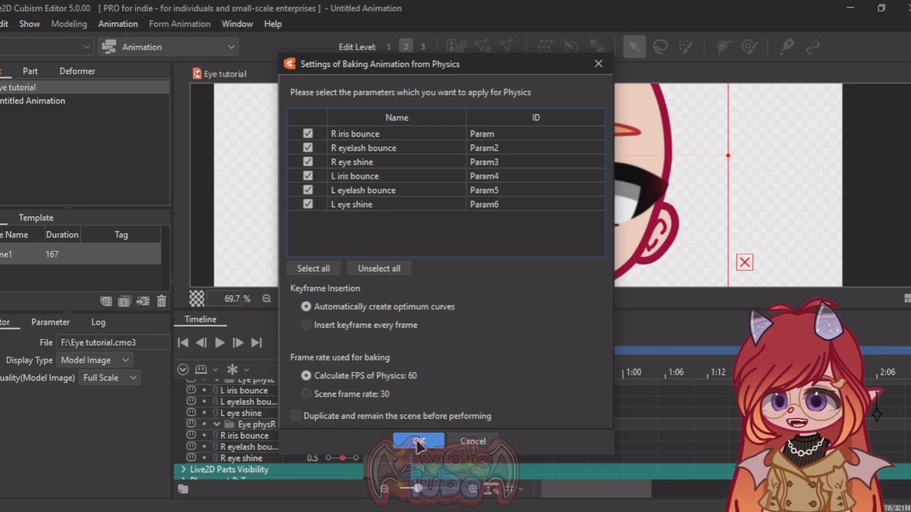
click(418, 442)
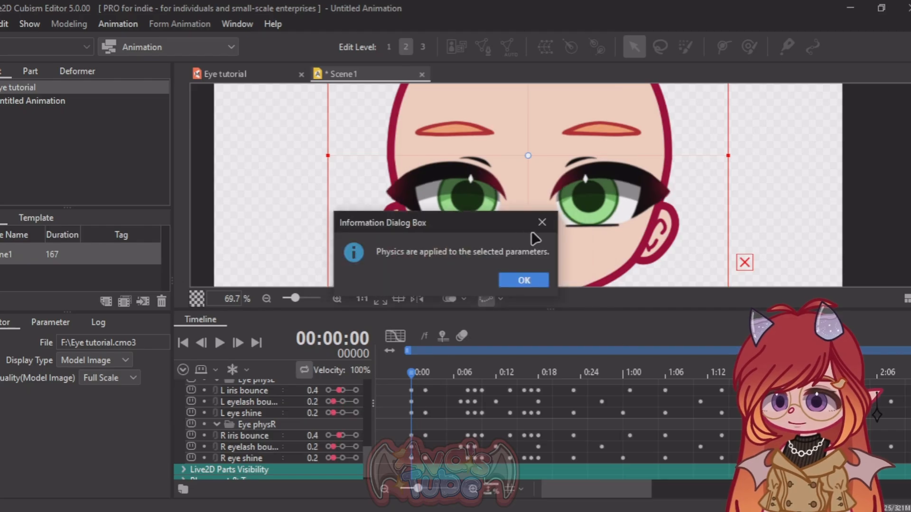
click(534, 279)
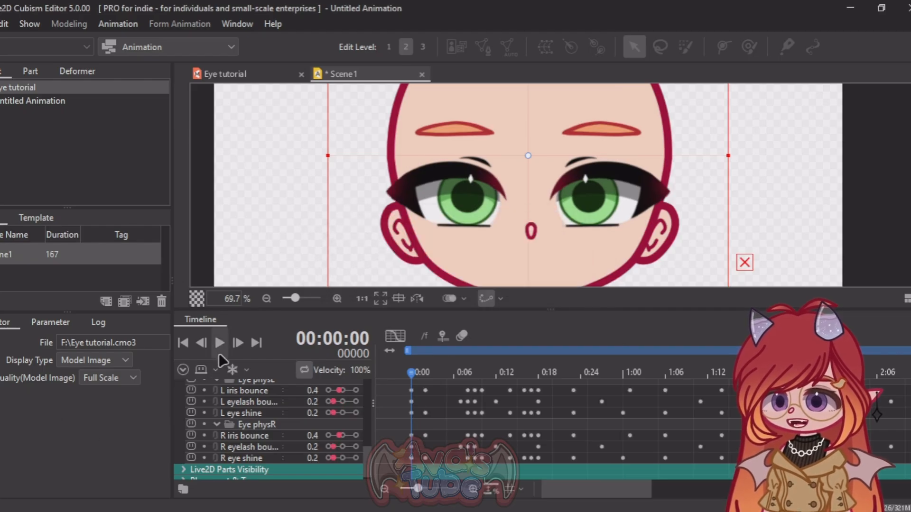
Step: Play back the baked blink animation and examine the iris, eyelash and shine movement up close
click(220, 346)
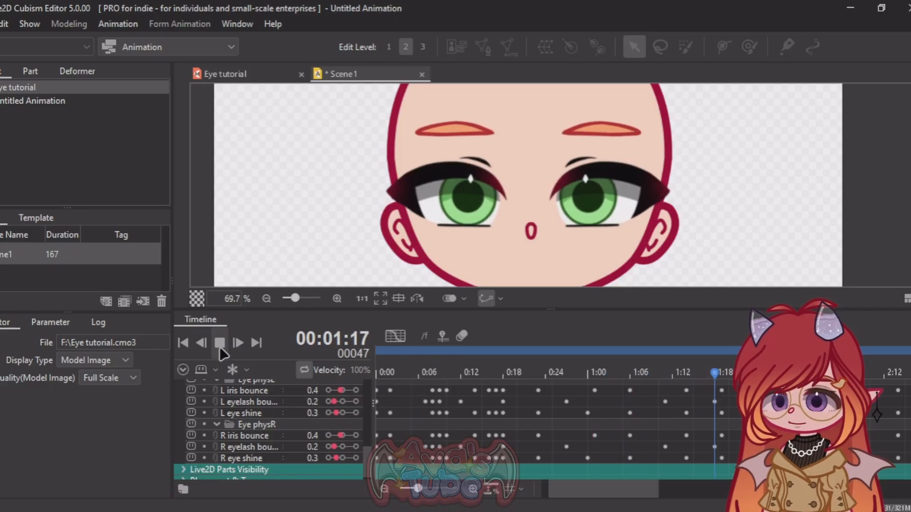
scroll(419, 382, up, 3)
scroll(431, 205, up, 6)
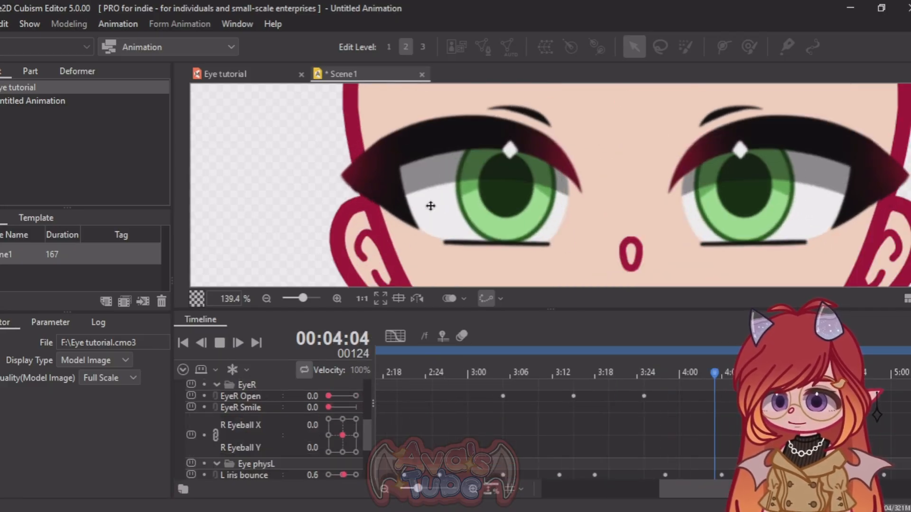
scroll(432, 208, down, 4)
scroll(434, 211, up, 1)
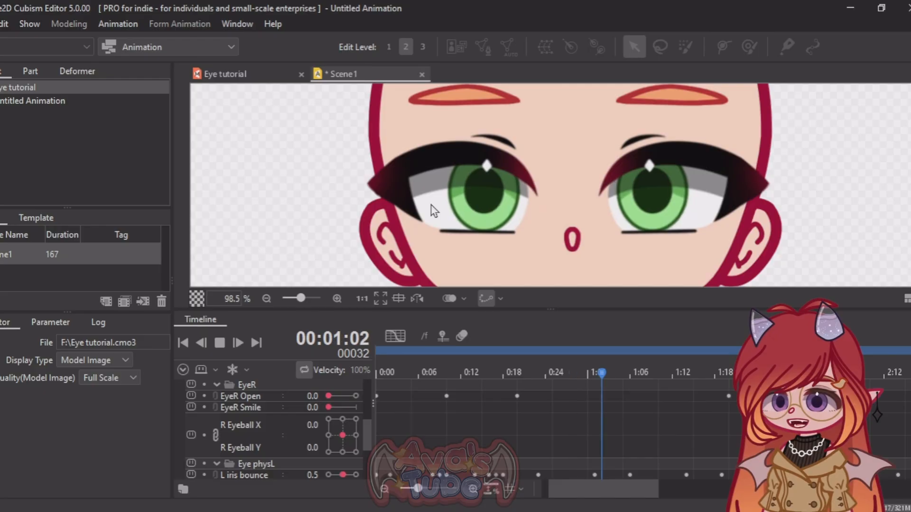
click(359, 200)
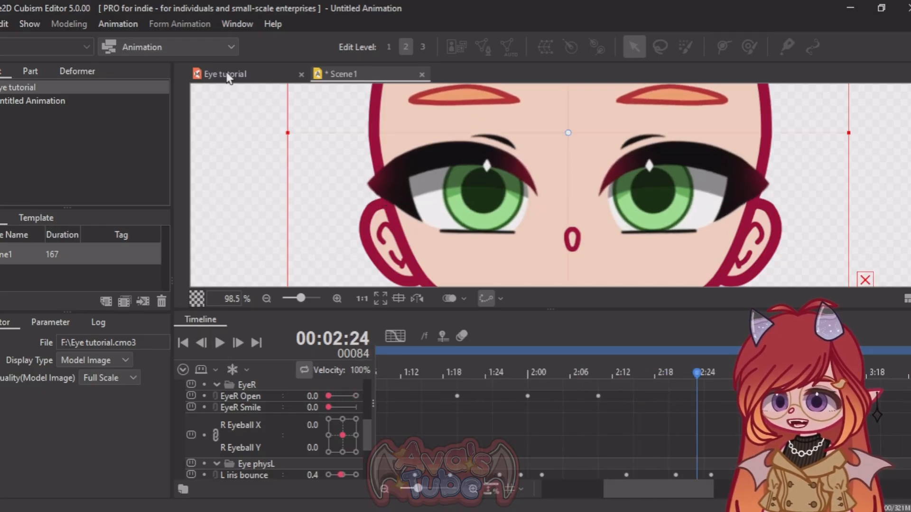
Step: Reduce the eyelash bounce output effectiveness in the Eye tutorial model's physics, setting R eyelash bounce in group EyeR to 13
click(246, 77)
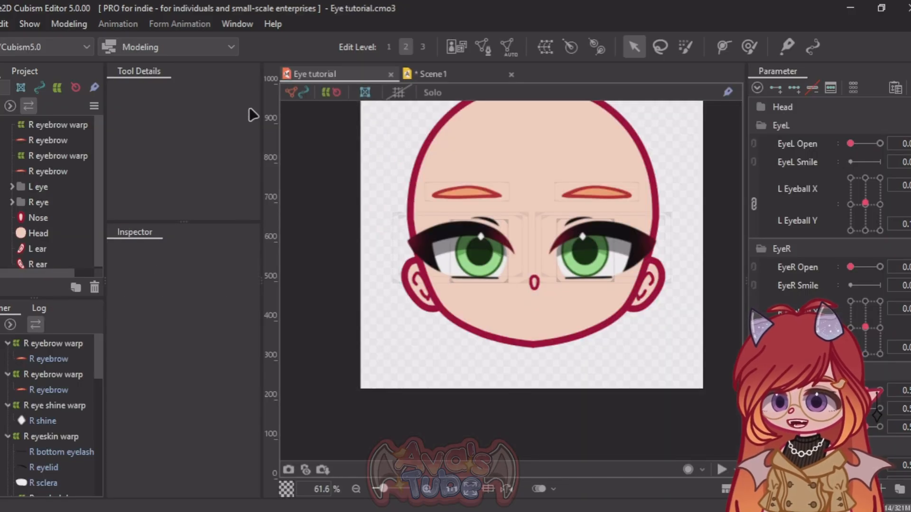
click(68, 24)
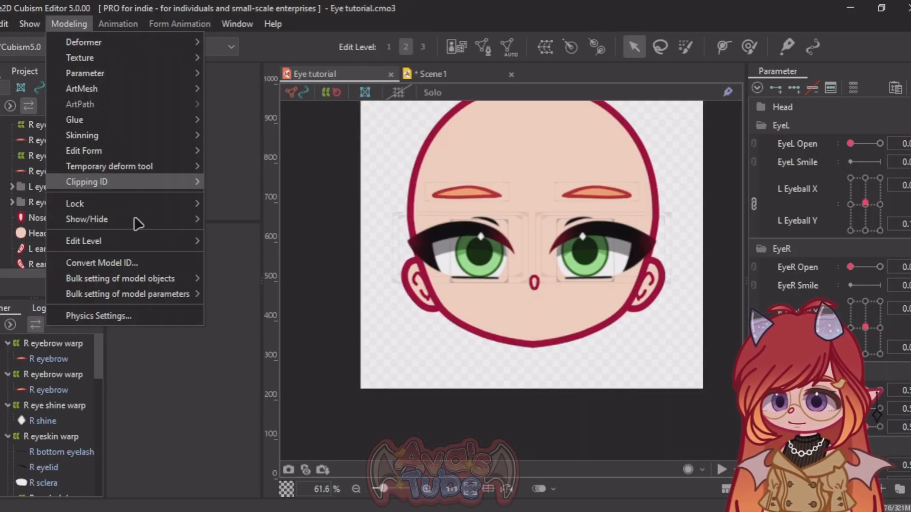
click(134, 315)
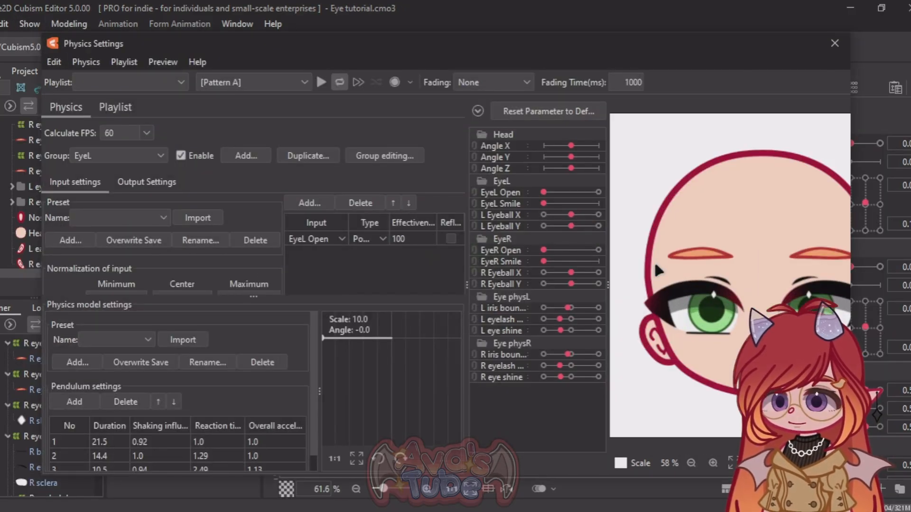
scroll(653, 259, up, 3)
scroll(669, 341, up, 2)
click(152, 183)
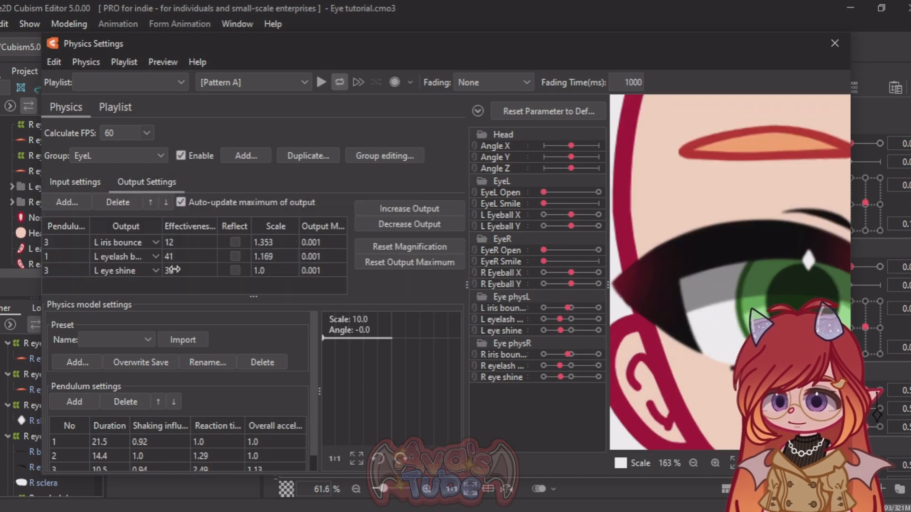
text(20)
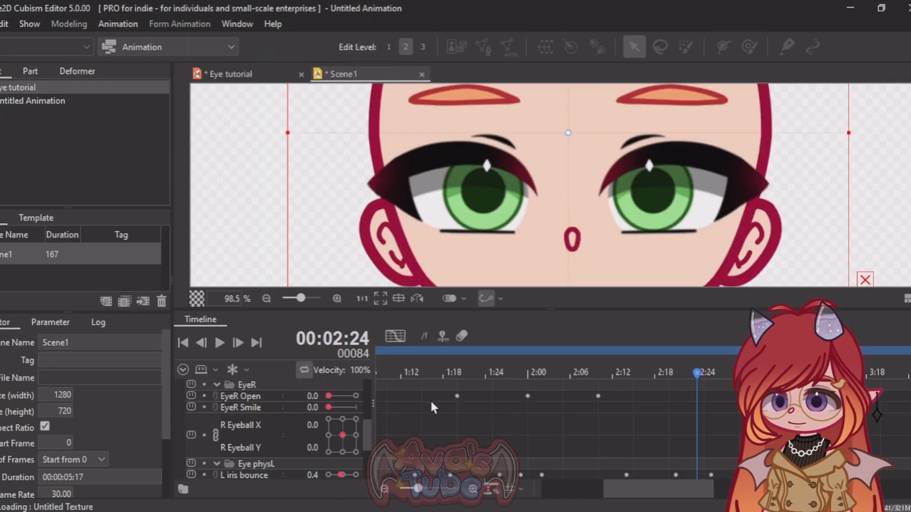
Step: Bake the adjusted physics into Scene1 for all six R and L eye bounce and shine parameters, with optimum curves at 60 FPS
scroll(433, 407, down, 3)
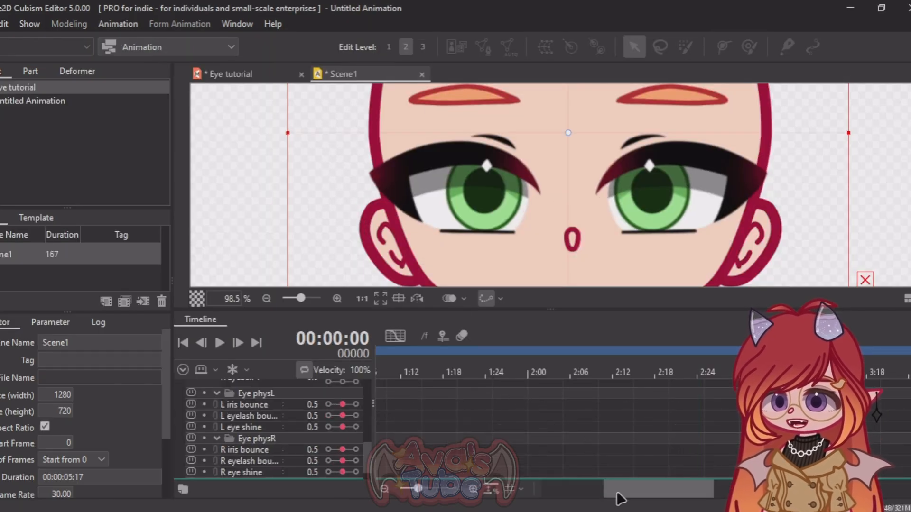
scroll(612, 456, down, 2)
drag(622, 490, 553, 489)
scroll(412, 382, up, 5)
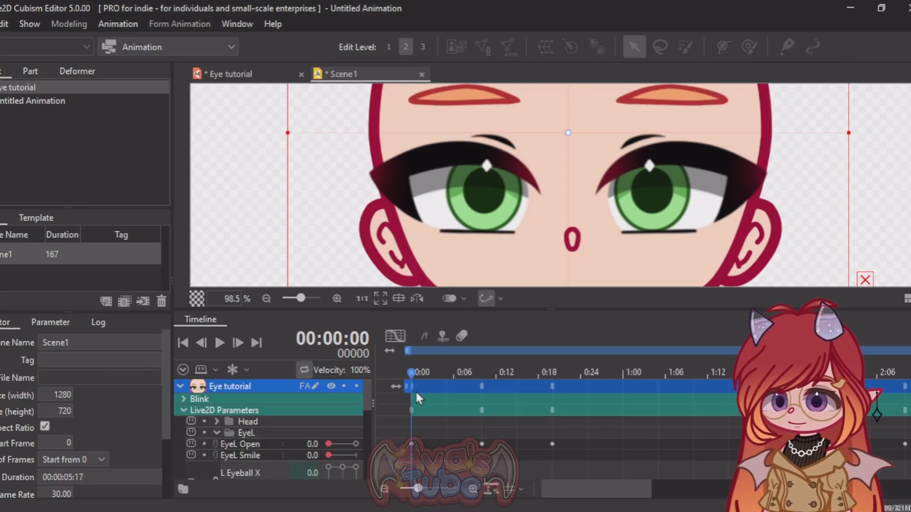
click(119, 22)
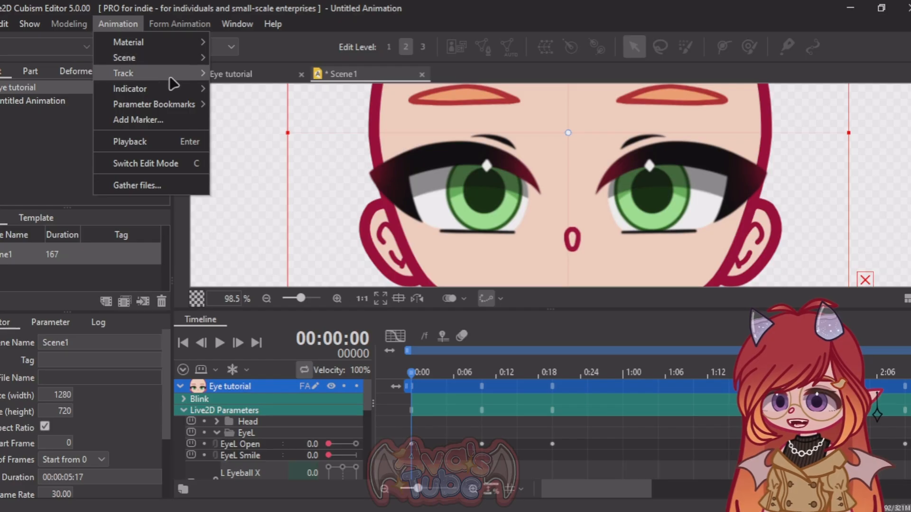
mouse_move(190, 73)
click(293, 112)
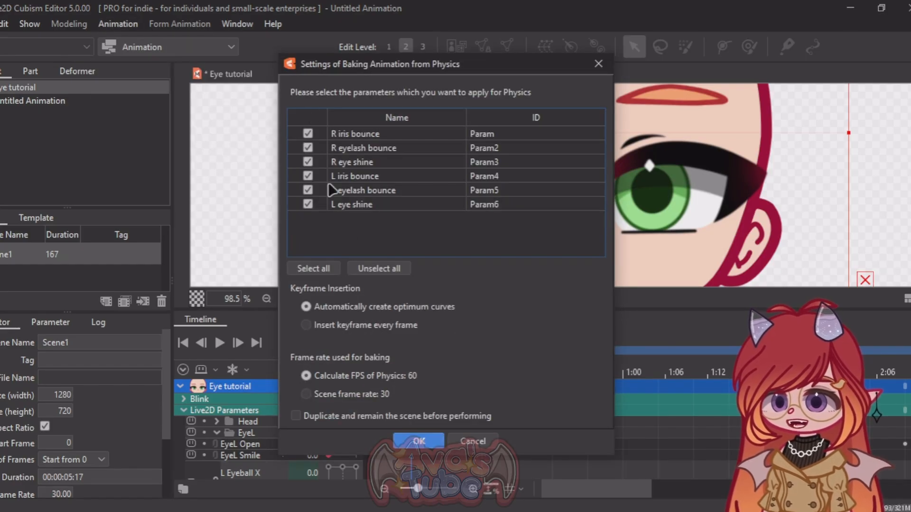
click(411, 442)
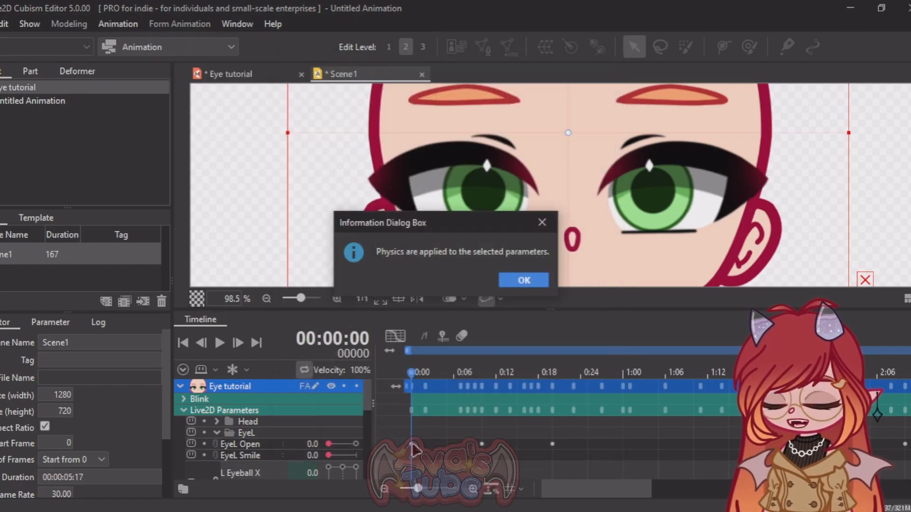